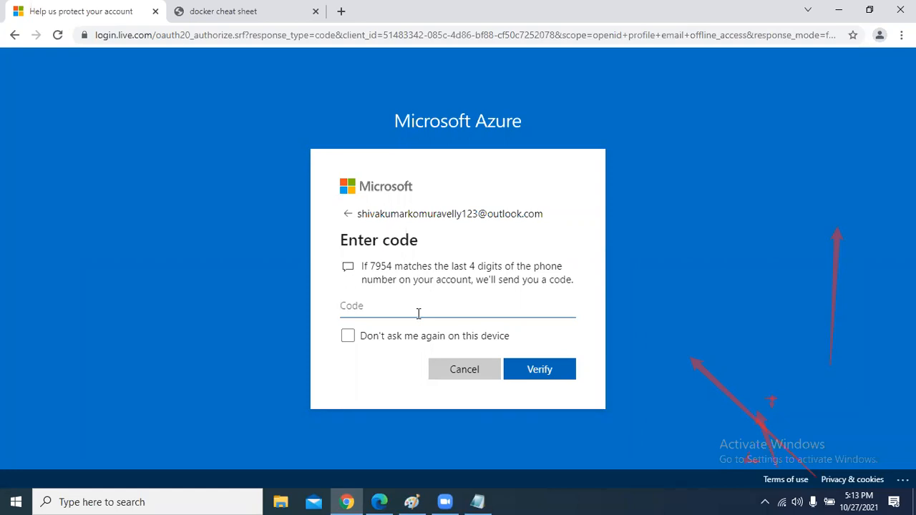
Step: Enter the SMS verification code and verify it to finish signing in to Azure
{"action": "left_click", "coordinate": [539, 370]}
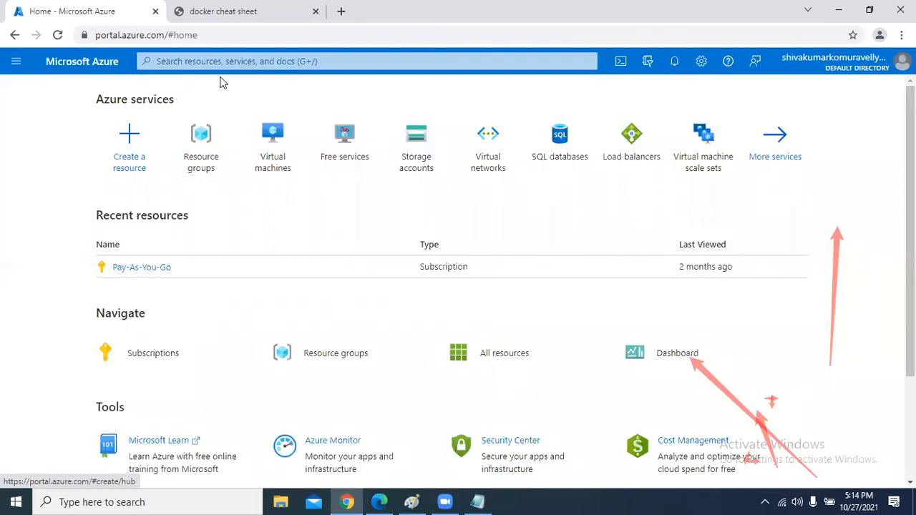
{"action": "left_click", "coordinate": [14, 66]}
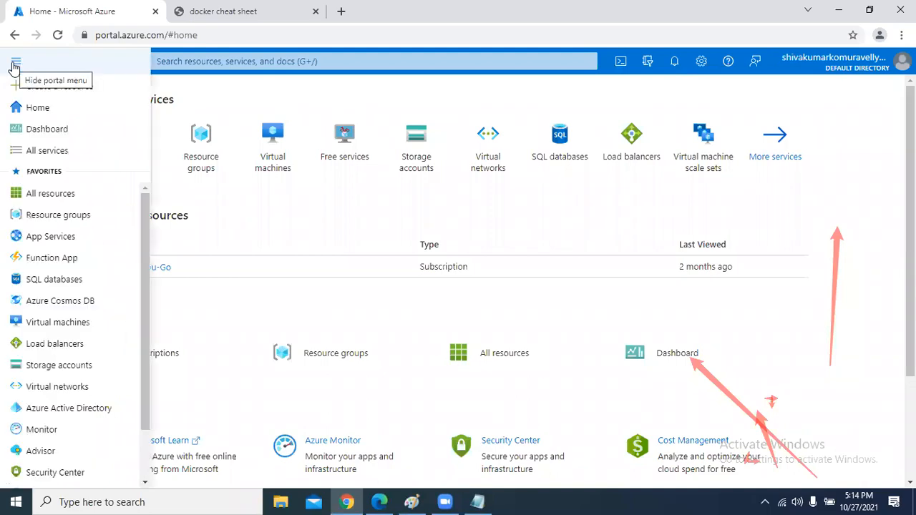
Step: Start a new virtual machine from the Virtual machines page and begin a new resource group
{"action": "left_click", "coordinate": [57, 326]}
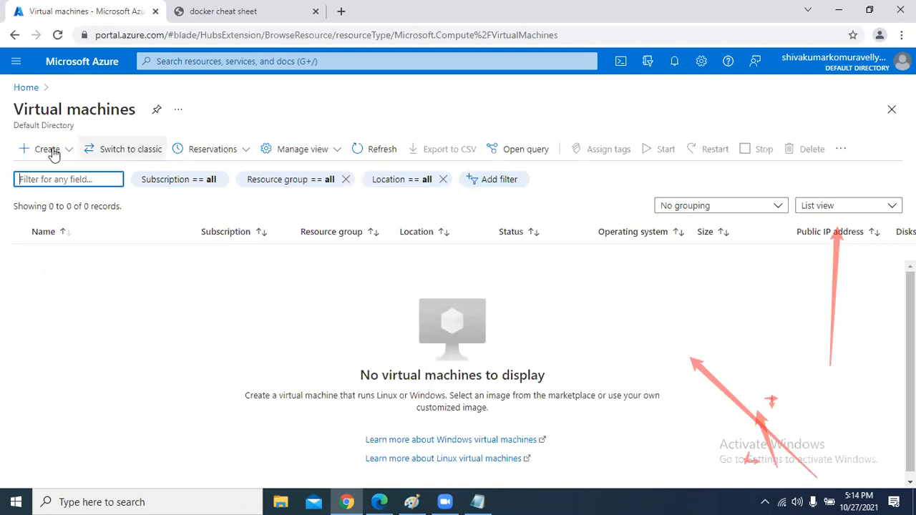
{"action": "left_click", "coordinate": [58, 157]}
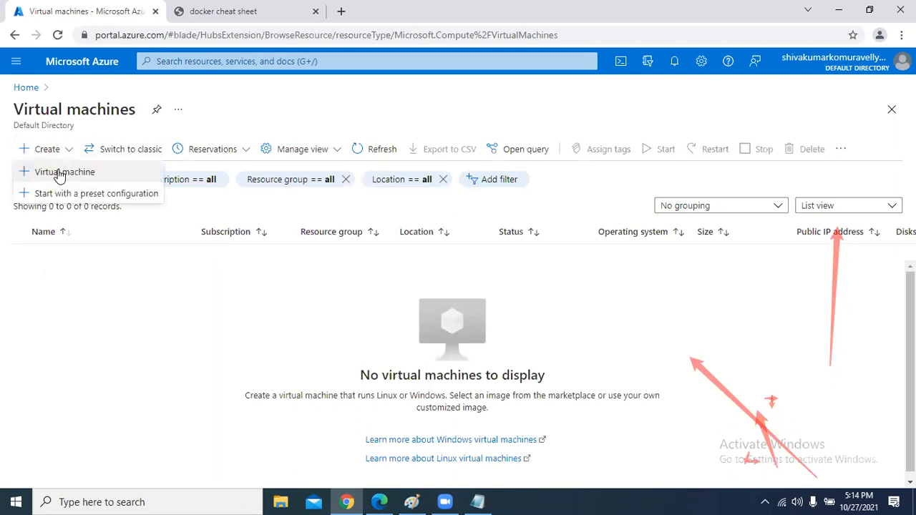
{"action": "left_click", "coordinate": [60, 172]}
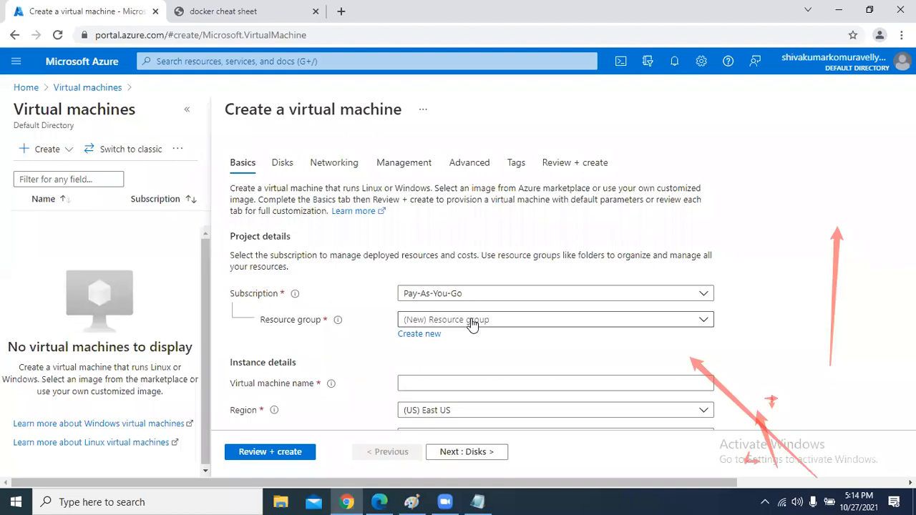
{"action": "left_click", "coordinate": [420, 337]}
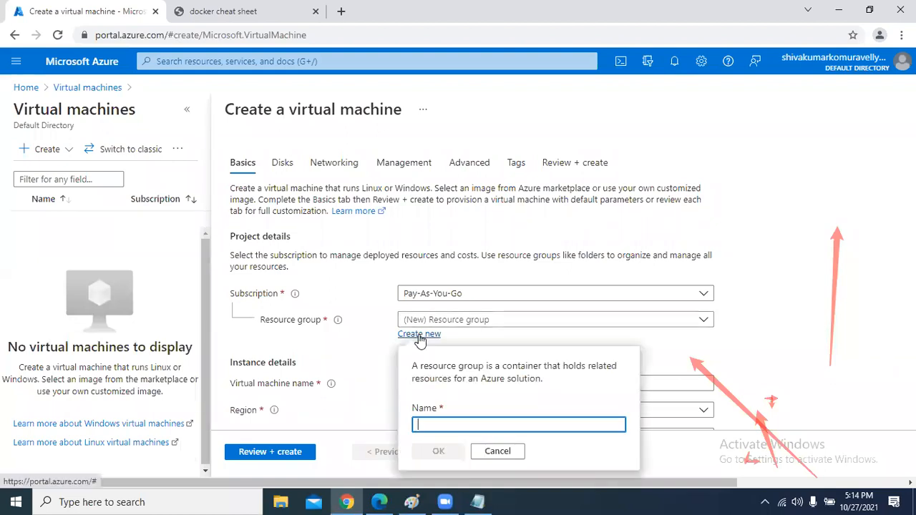
Step: Create the new resource group named myrg
{"action": "key", "text": "Escape"}
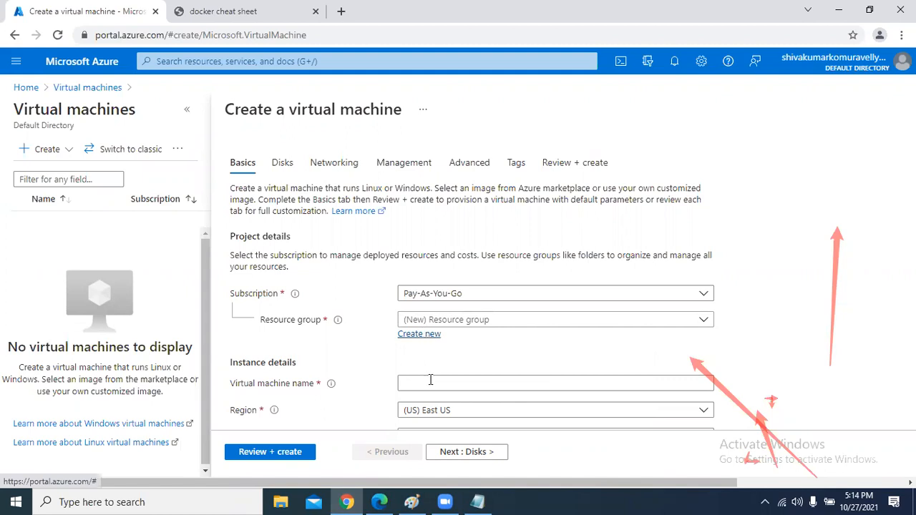
{"action": "type", "text": "myr"}
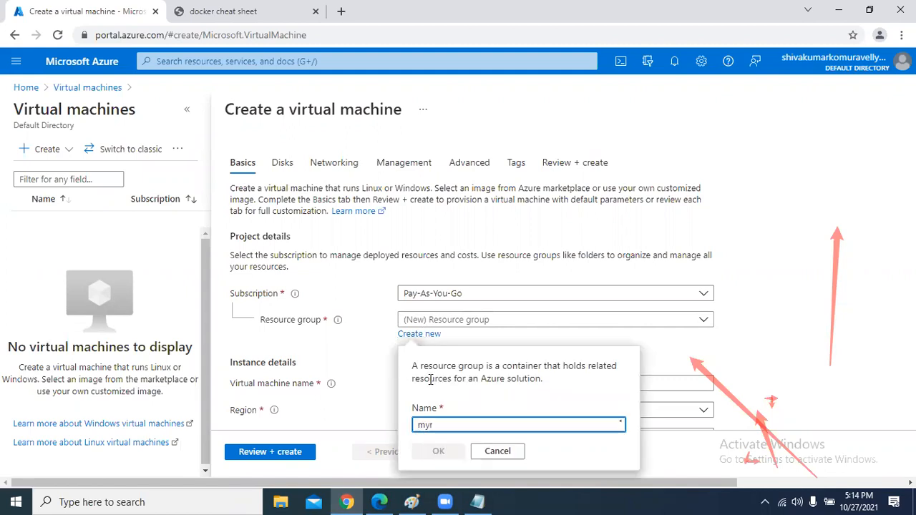
{"action": "type", "text": "g"}
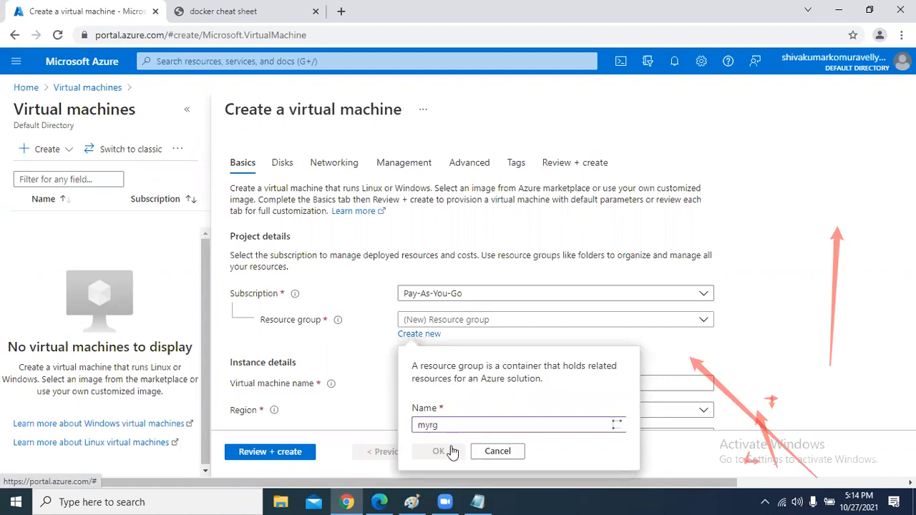
{"action": "key", "text": "Return"}
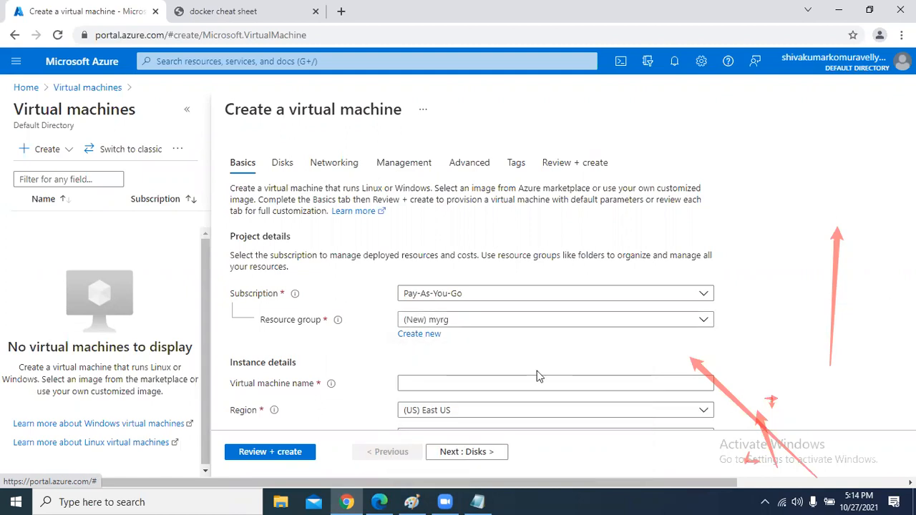
Step: Name the virtual machine myvm and set its region to (US) Central US
{"action": "left_click", "coordinate": [508, 383]}
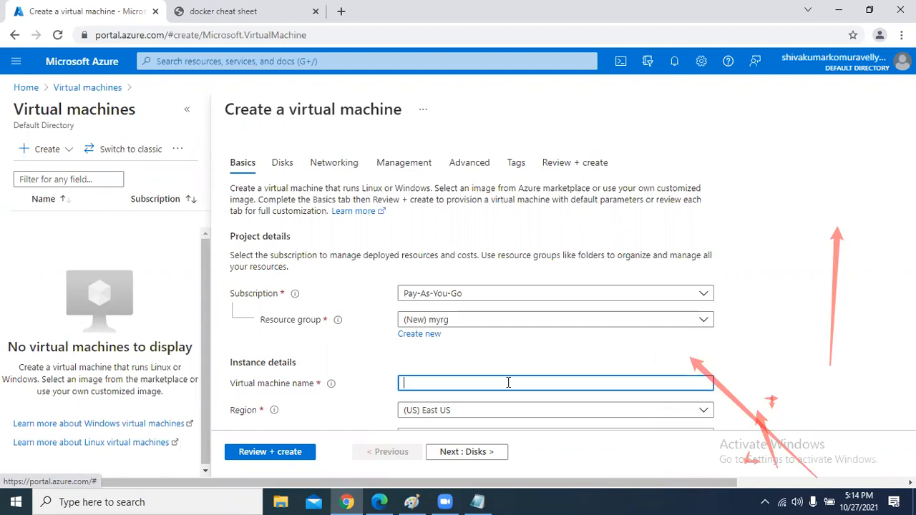
{"action": "left_click", "coordinate": [508, 383]}
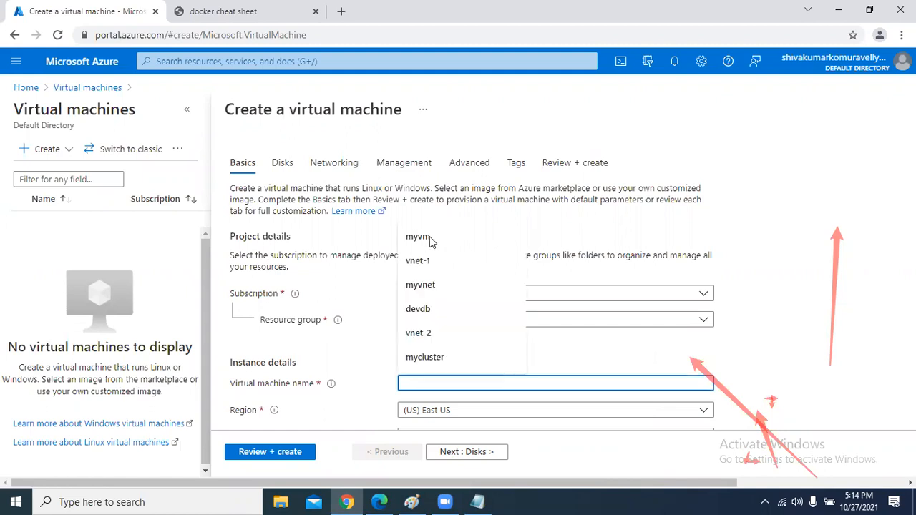
{"action": "left_click", "coordinate": [429, 240]}
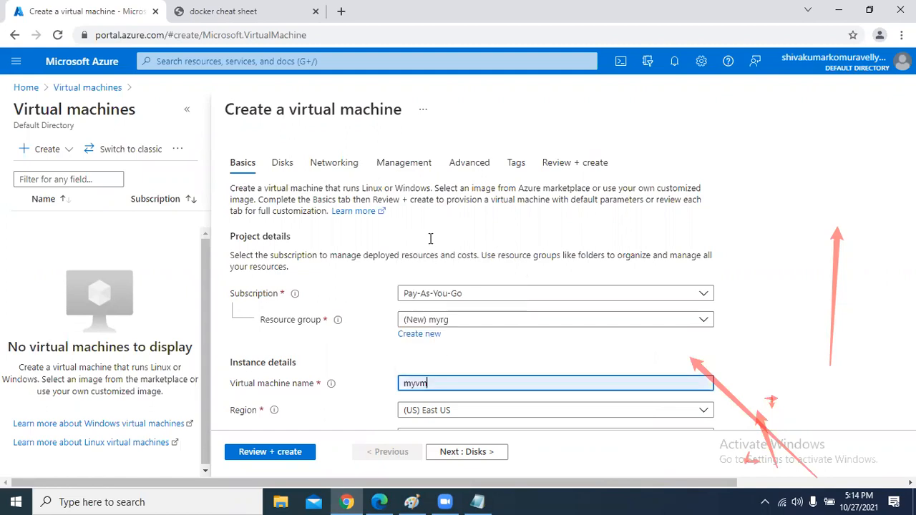
{"action": "left_click", "coordinate": [705, 415]}
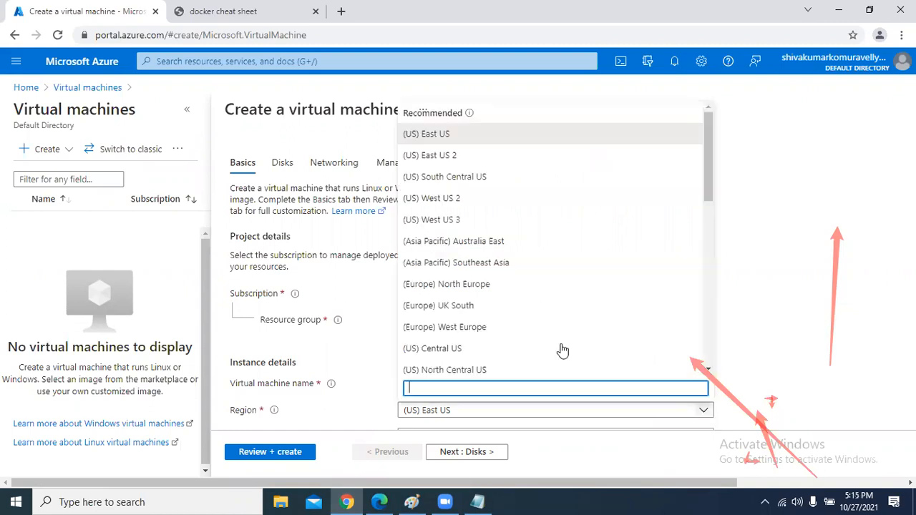
{"action": "left_click", "coordinate": [467, 350]}
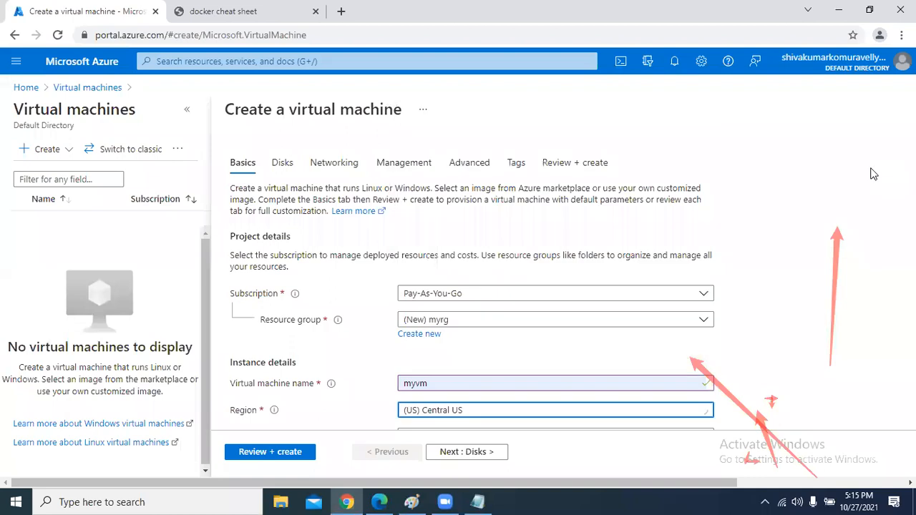
{"action": "left_click_drag", "start_coordinate": [620, 480], "coordinate": [796, 480]}
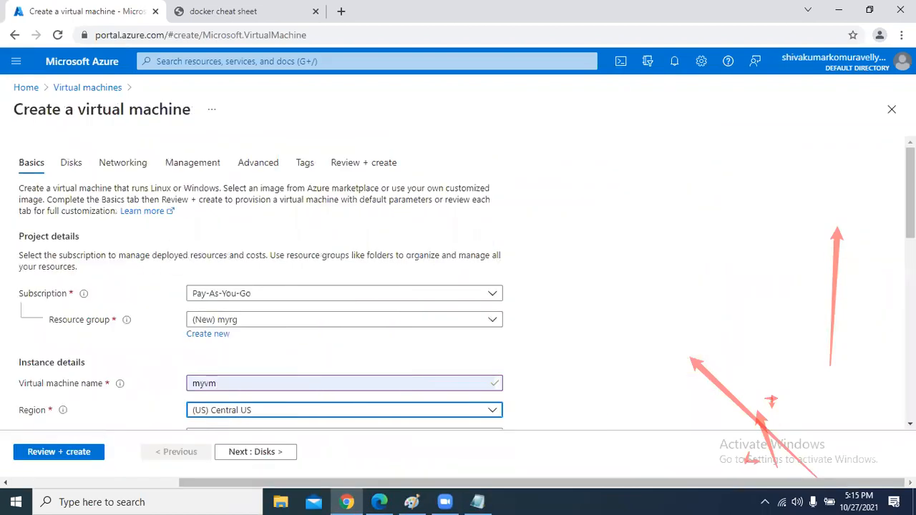
Step: Switch the administrator account's authentication type from SSH public key to Password
{"action": "scroll", "coordinate": [458, 286], "scroll_direction": "down", "scroll_amount": 1}
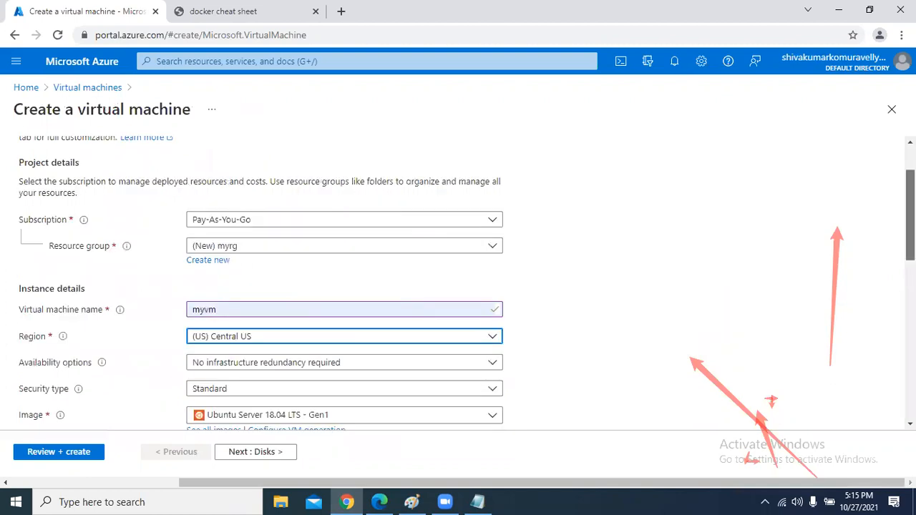
{"action": "scroll", "coordinate": [280, 245], "scroll_direction": "down", "scroll_amount": 1}
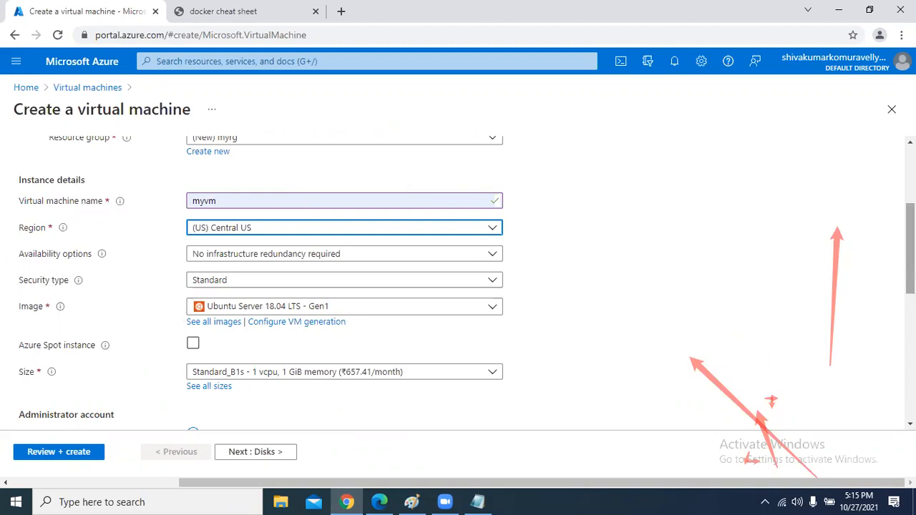
{"action": "scroll", "coordinate": [301, 312], "scroll_direction": "down", "scroll_amount": 1}
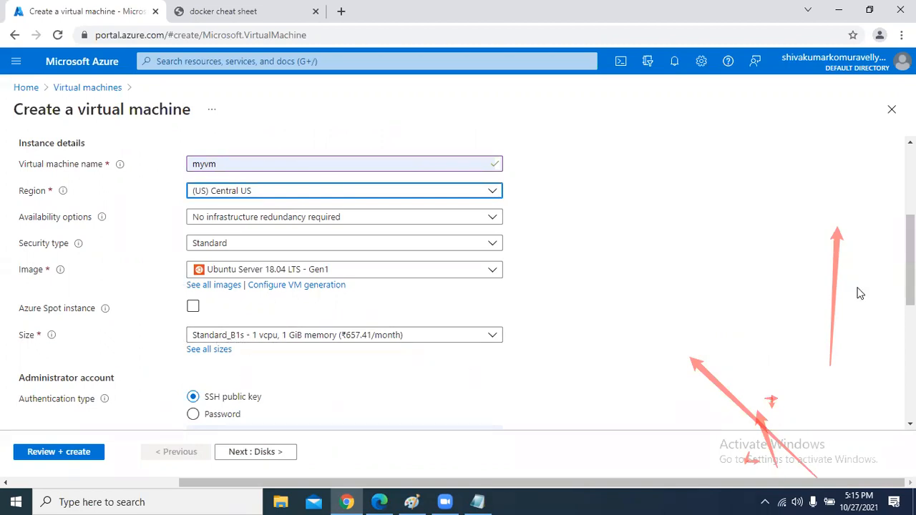
{"action": "scroll", "coordinate": [458, 283], "scroll_direction": "down", "scroll_amount": 2}
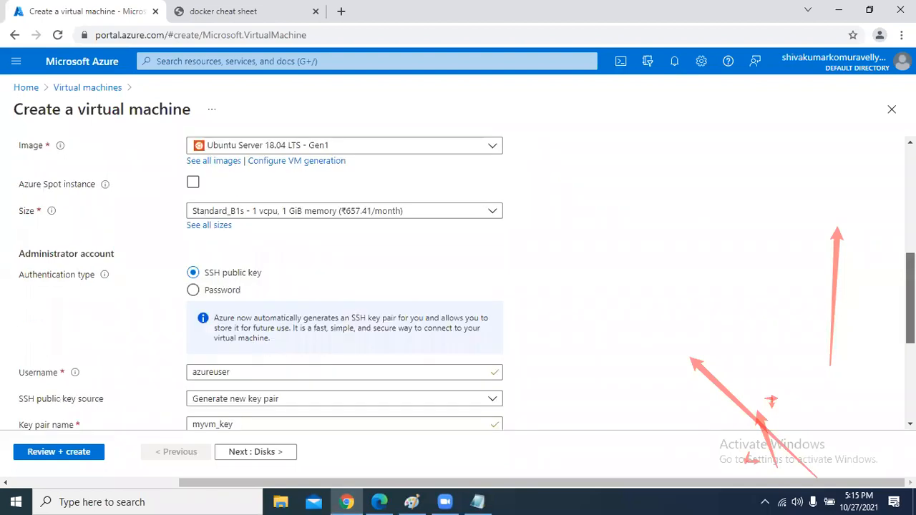
{"action": "left_click_drag", "start_coordinate": [910, 298], "coordinate": [910, 308]}
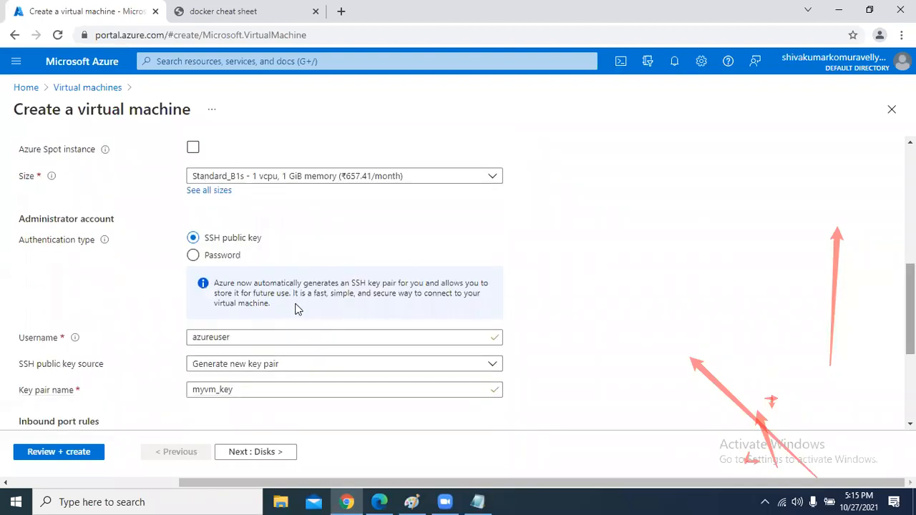
{"action": "left_click", "coordinate": [194, 256]}
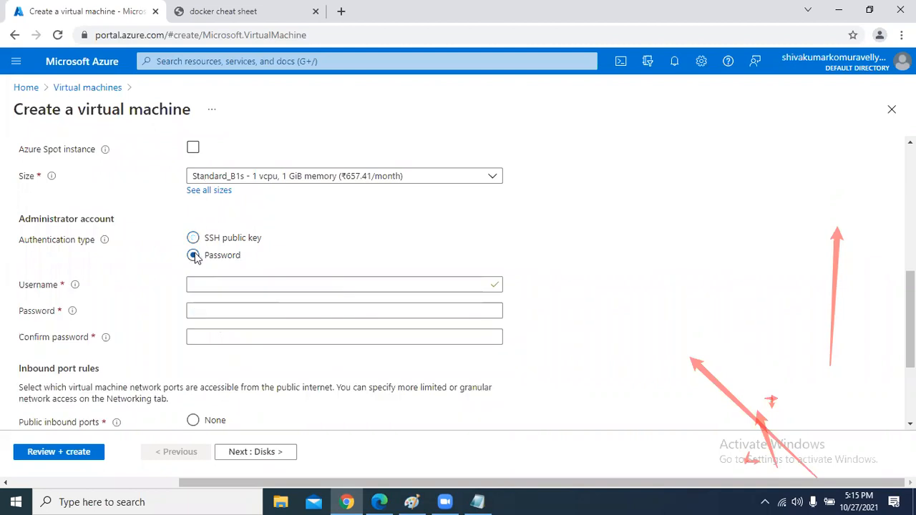
Step: Set the administrator username to myuser
{"action": "left_click", "coordinate": [213, 287]}
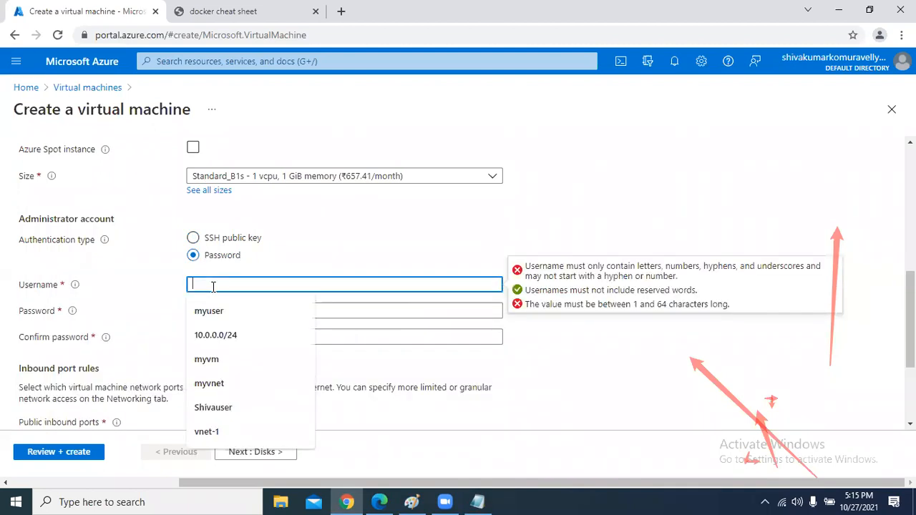
{"action": "type", "text": "myvm"}
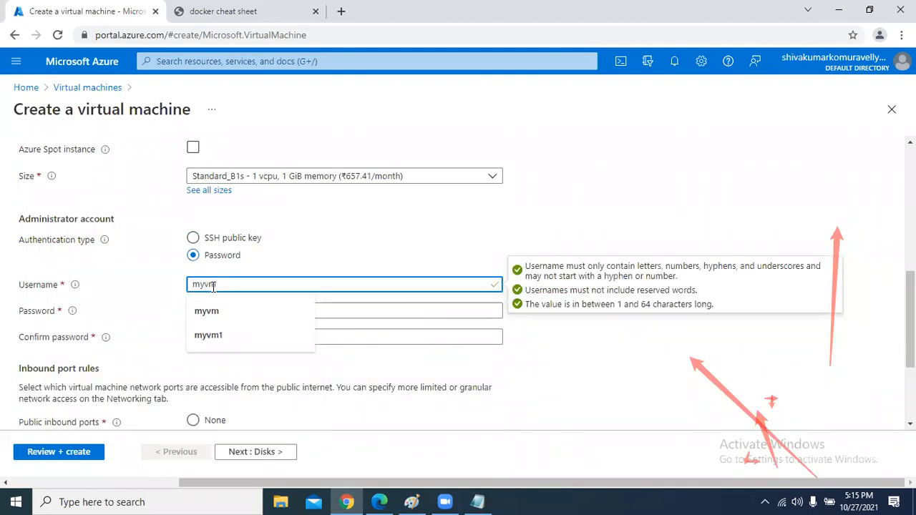
{"action": "key", "text": "BackSpace"}
{"action": "key", "text": "BackSpace"}
{"action": "key", "text": "BackSpace"}
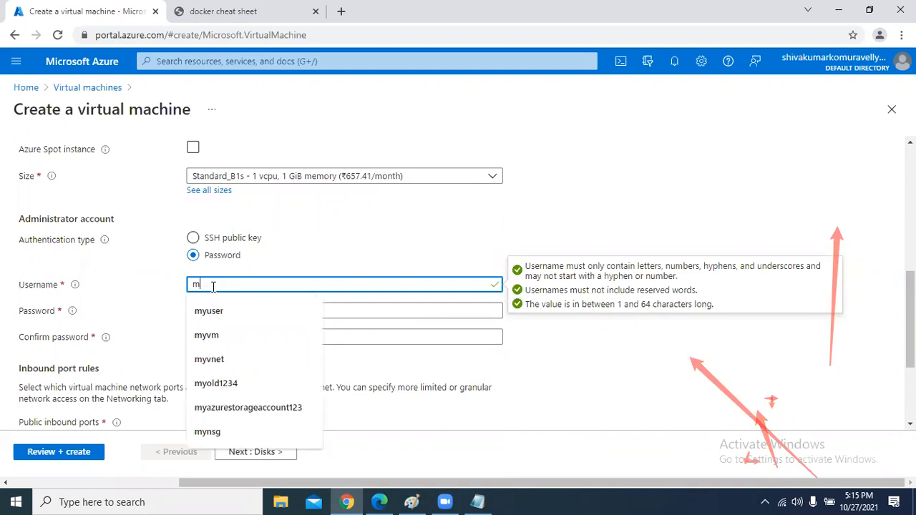
{"action": "type", "text": "user"}
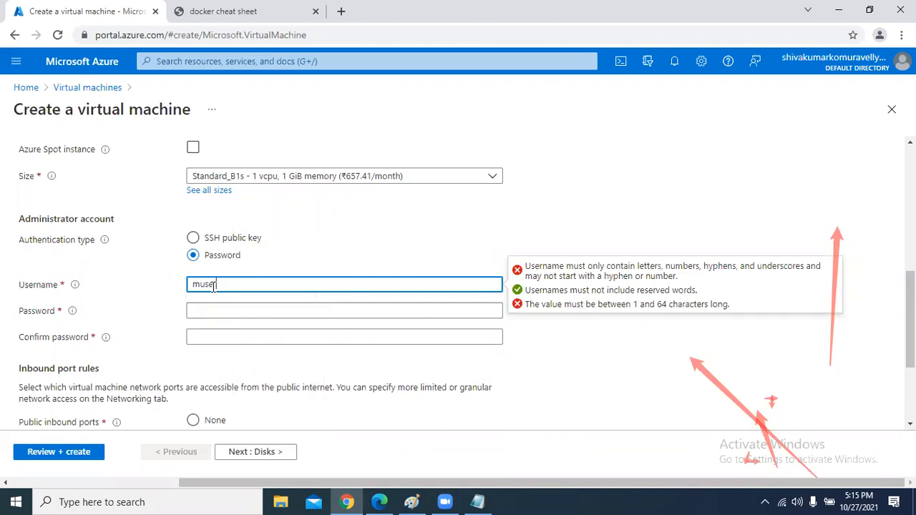
{"action": "key", "text": "BackSpace"}
{"action": "key", "text": "BackSpace"}
{"action": "key", "text": "BackSpace"}
{"action": "key", "text": "BackSpace"}
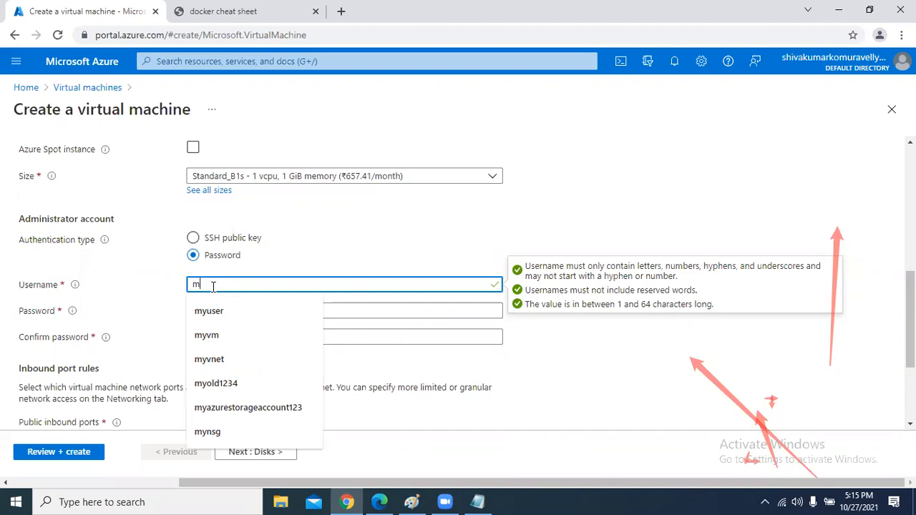
{"action": "key", "text": "Down"}
{"action": "key", "text": "Return"}
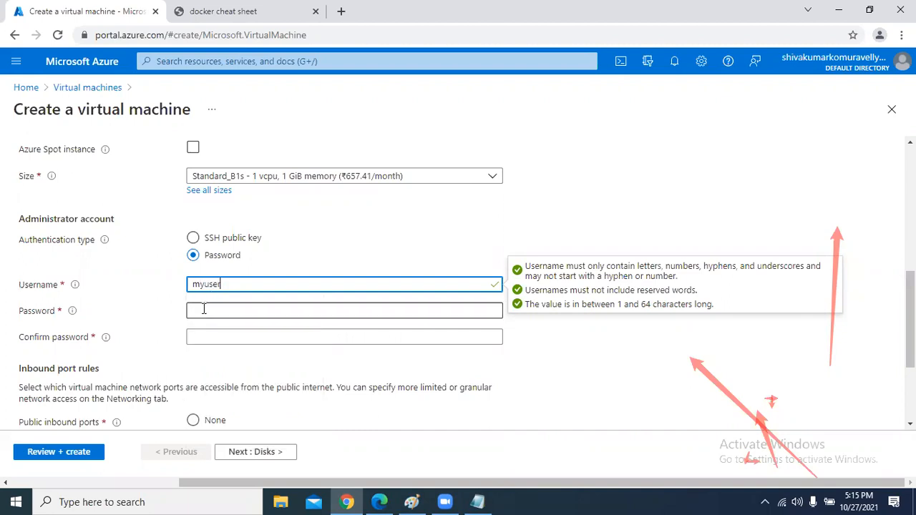
Step: Enter the administrator password and confirm it with the same value
{"action": "left_click", "coordinate": [204, 308]}
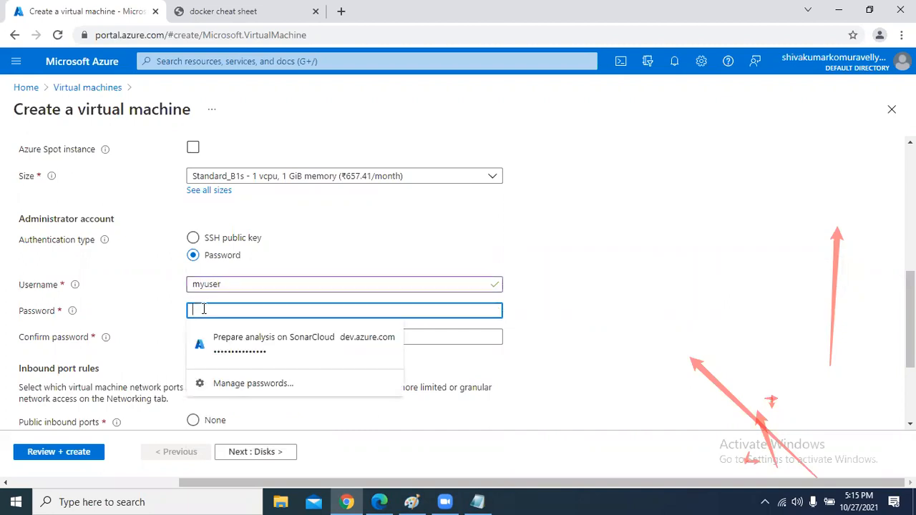
{"action": "type", "text": "••••"}
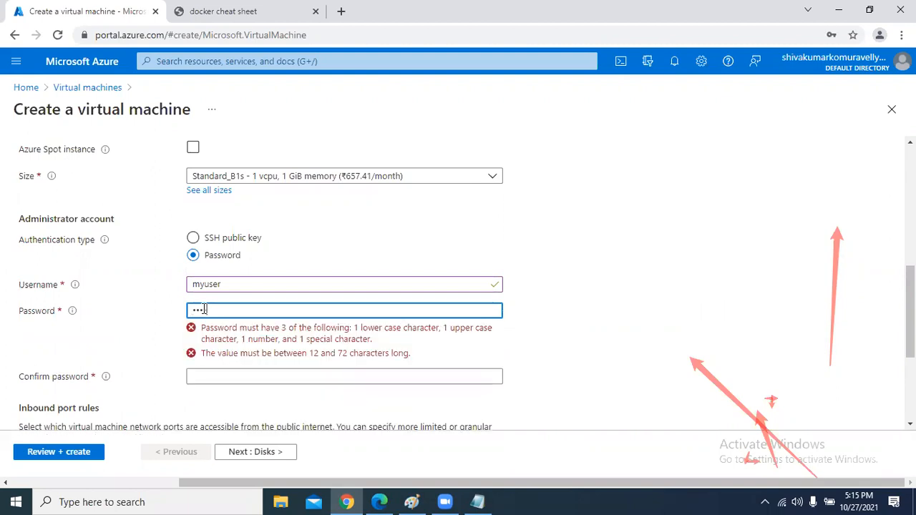
{"action": "type", "text": "••••"}
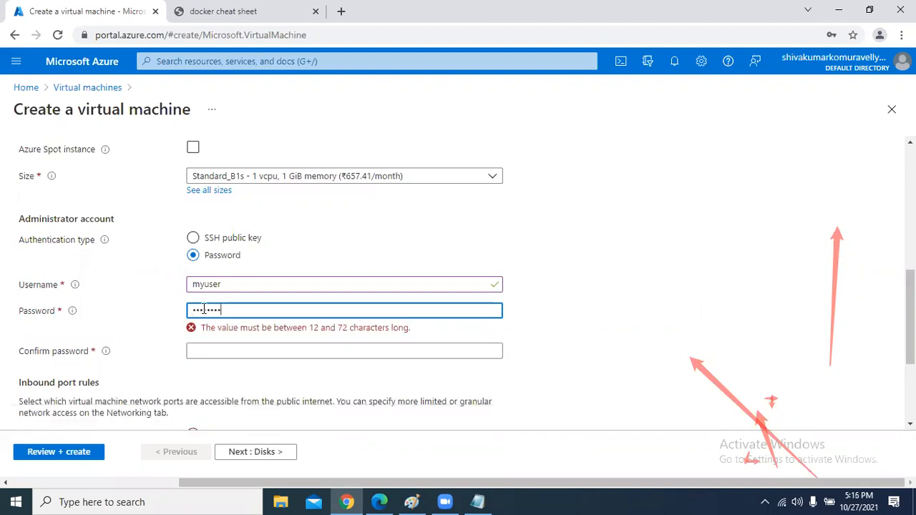
{"action": "type", "text": "••••"}
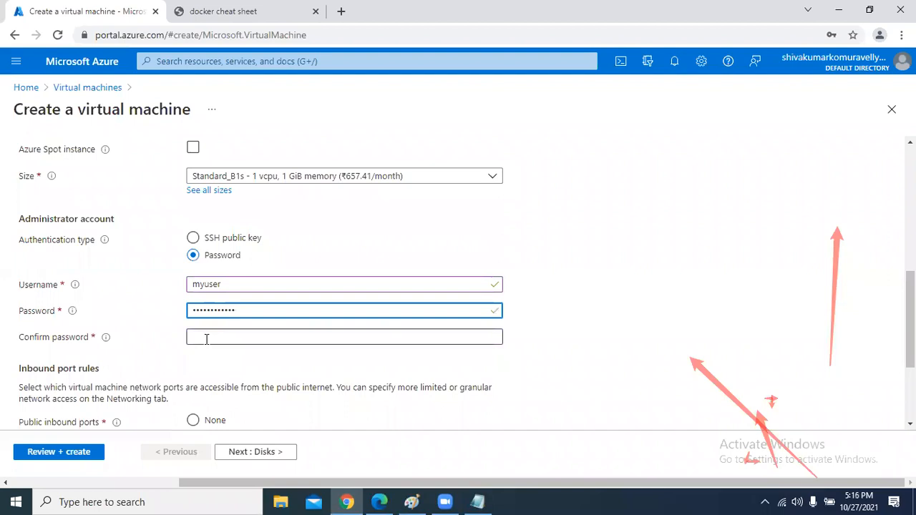
{"action": "left_click", "coordinate": [206, 339]}
{"action": "type", "text": "•"}
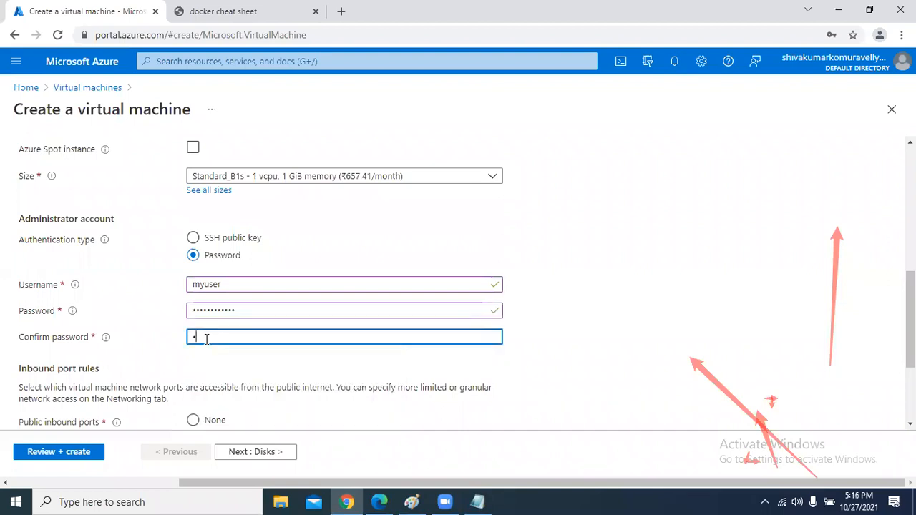
{"action": "type", "text": "••••••"}
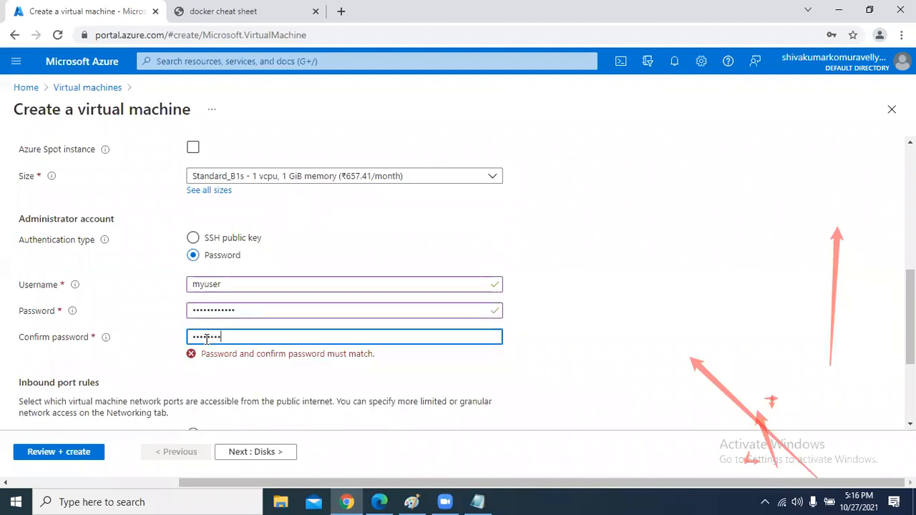
{"action": "type", "text": "••••"}
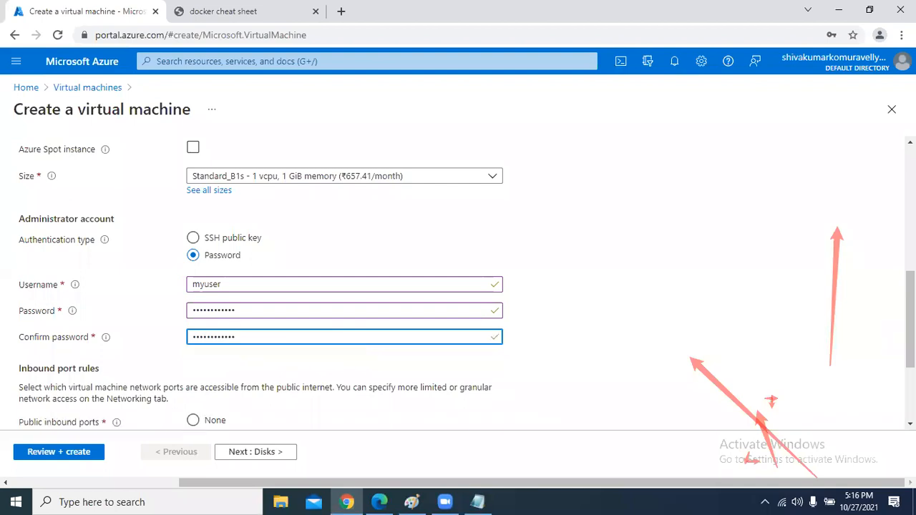
{"action": "scroll", "coordinate": [459, 283], "scroll_direction": "down", "scroll_amount": 2}
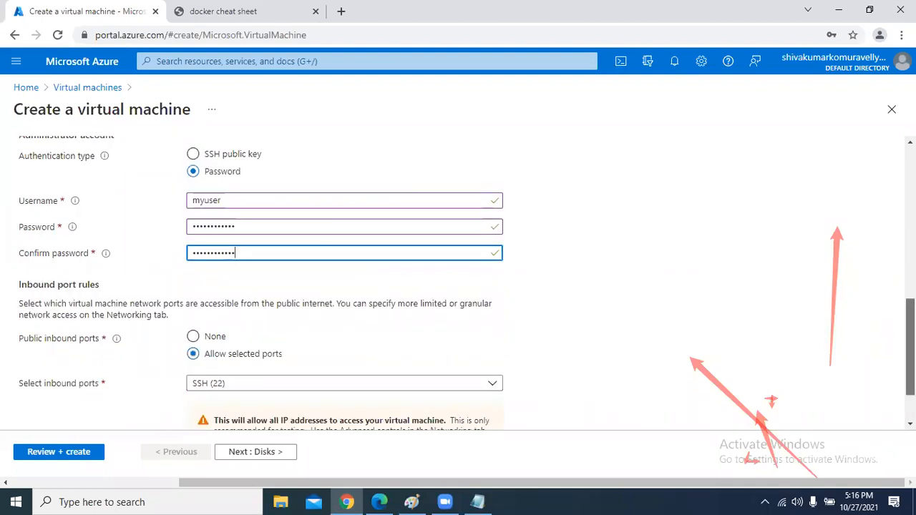
Step: Add HTTP (80) to the allowed inbound ports alongside SSH (22)
{"action": "scroll", "coordinate": [229, 315], "scroll_direction": "down", "scroll_amount": 1}
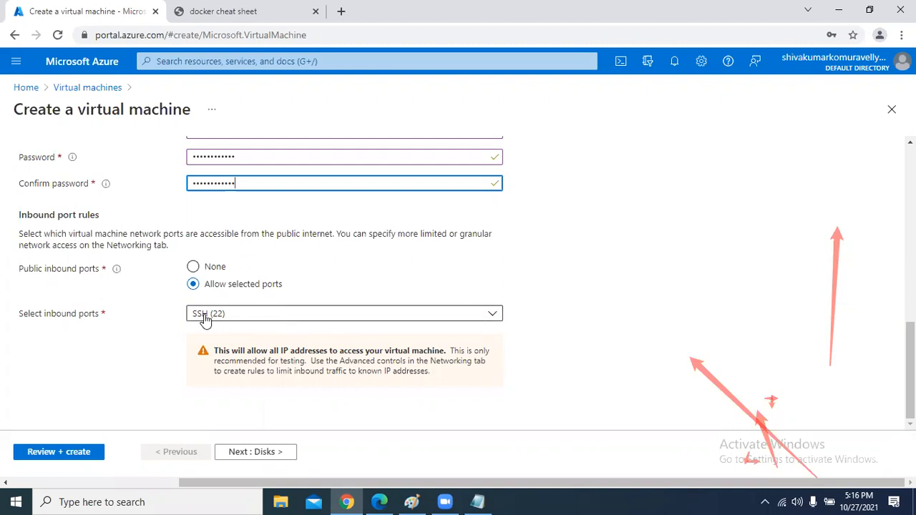
{"action": "left_click", "coordinate": [256, 315]}
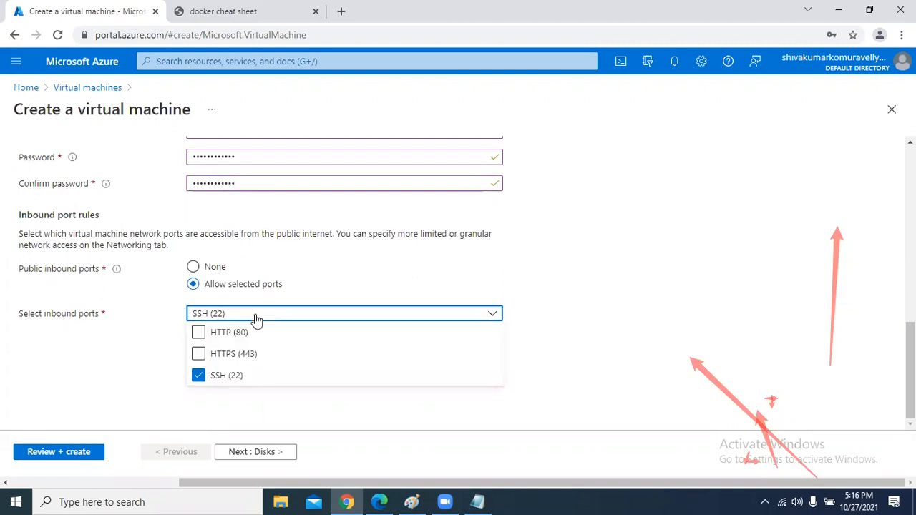
{"action": "left_click", "coordinate": [200, 334]}
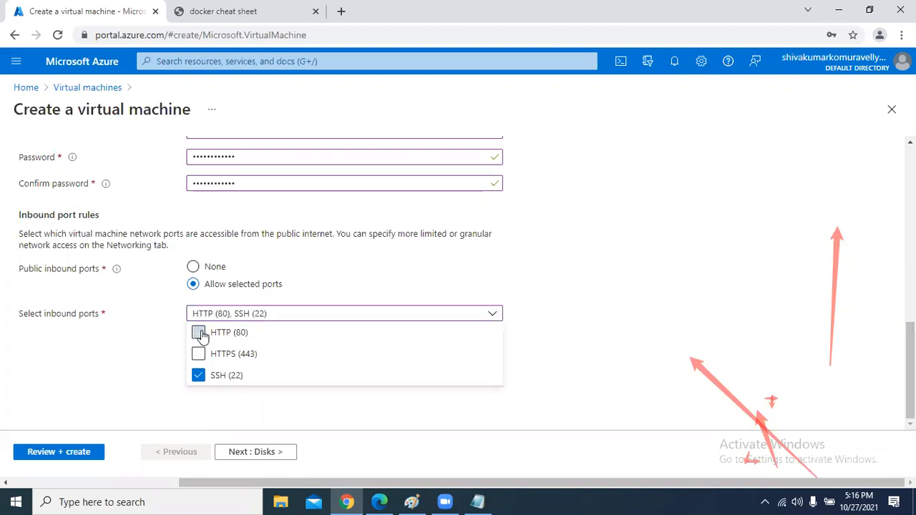
{"action": "left_click", "coordinate": [540, 302]}
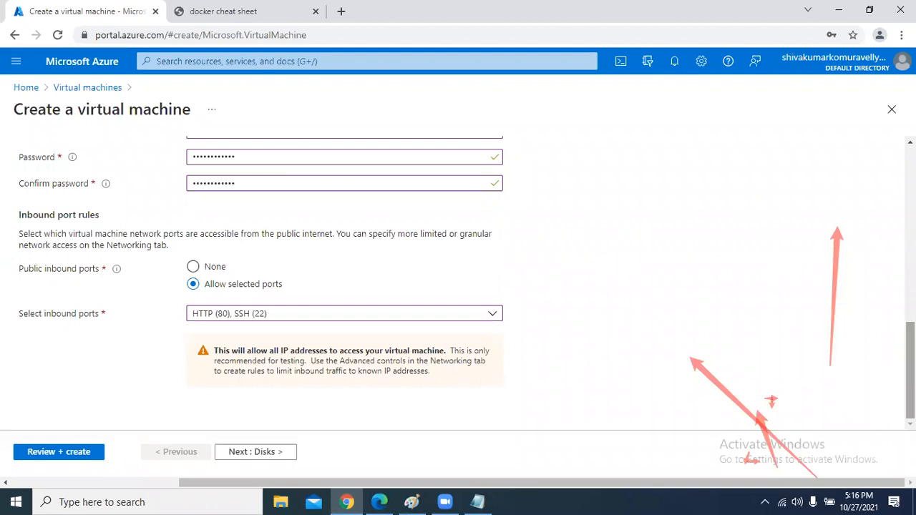
{"action": "left_click", "coordinate": [252, 452]}
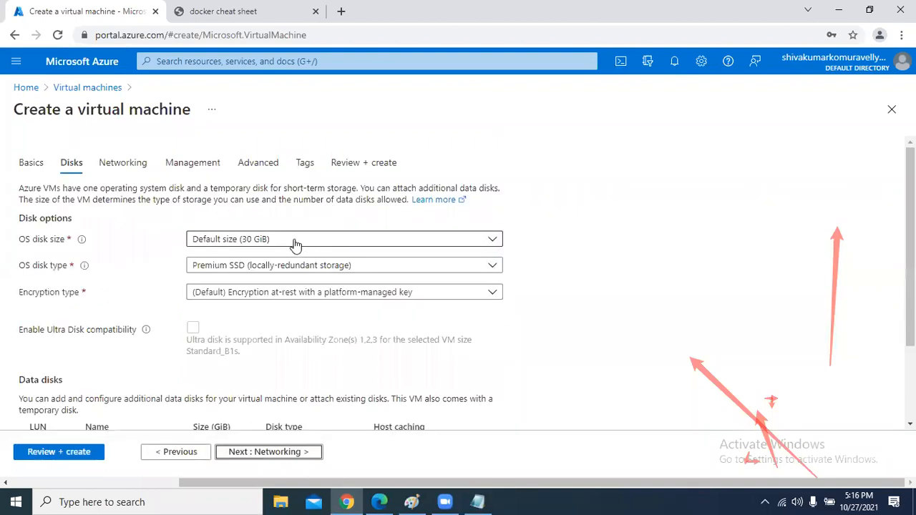
Step: Keep the 30 GiB OS disk size and set the OS disk type to Standard HDD
{"action": "left_click", "coordinate": [296, 246]}
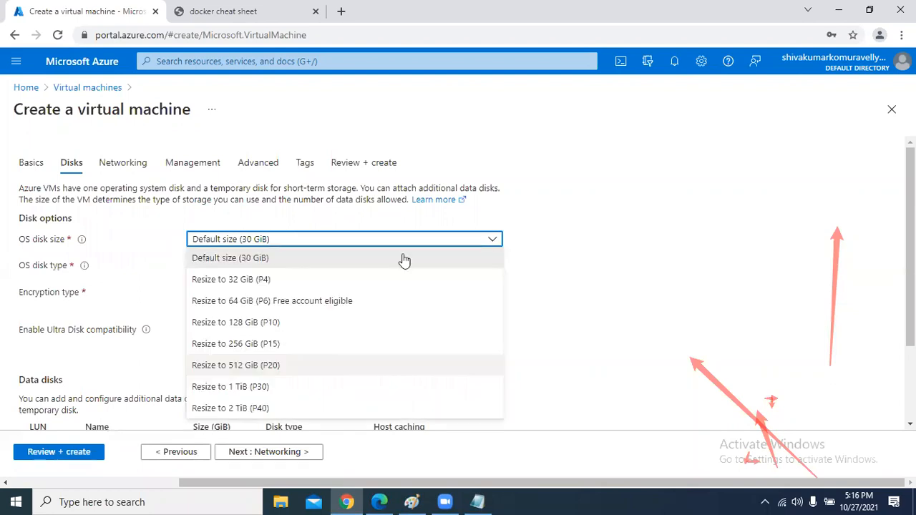
{"action": "left_click", "coordinate": [380, 251]}
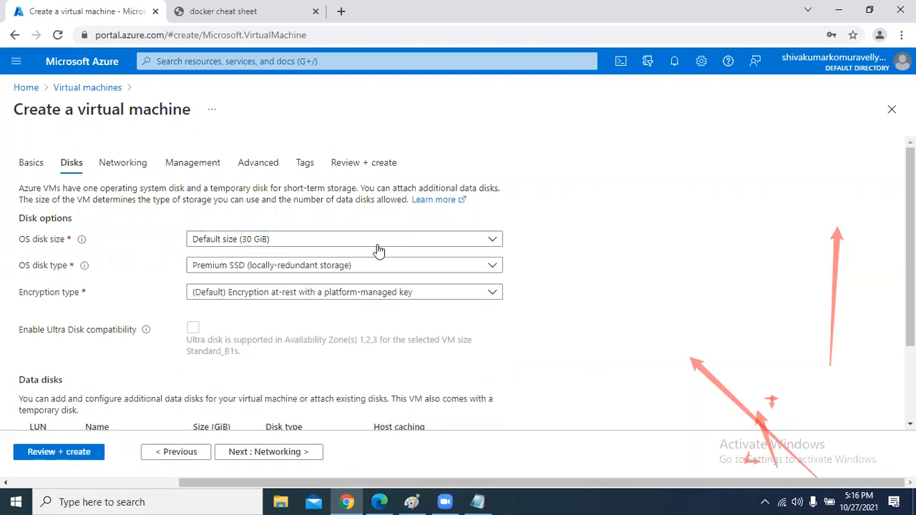
{"action": "left_click", "coordinate": [367, 267]}
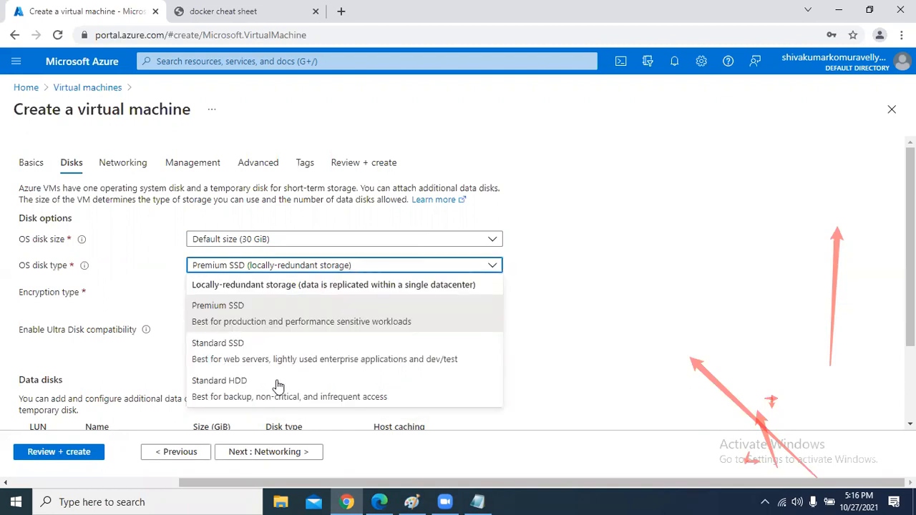
{"action": "left_click", "coordinate": [250, 386]}
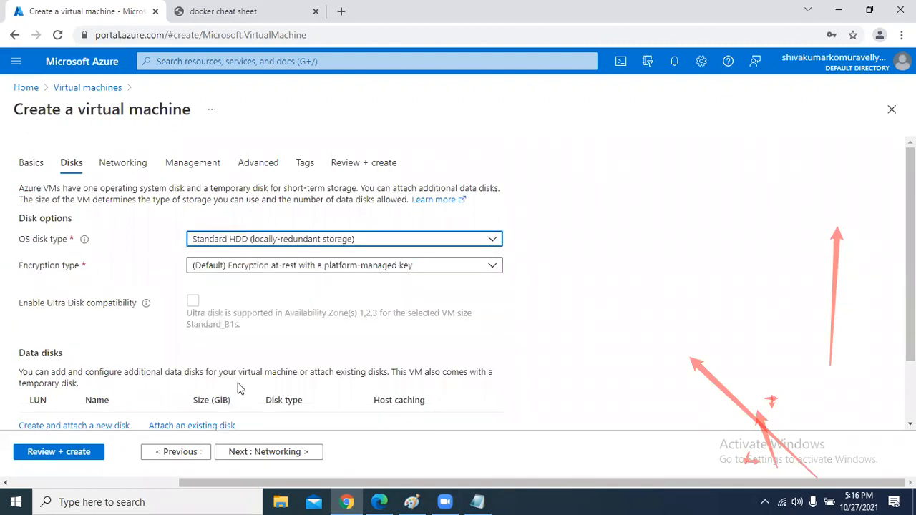
{"action": "left_click", "coordinate": [233, 454]}
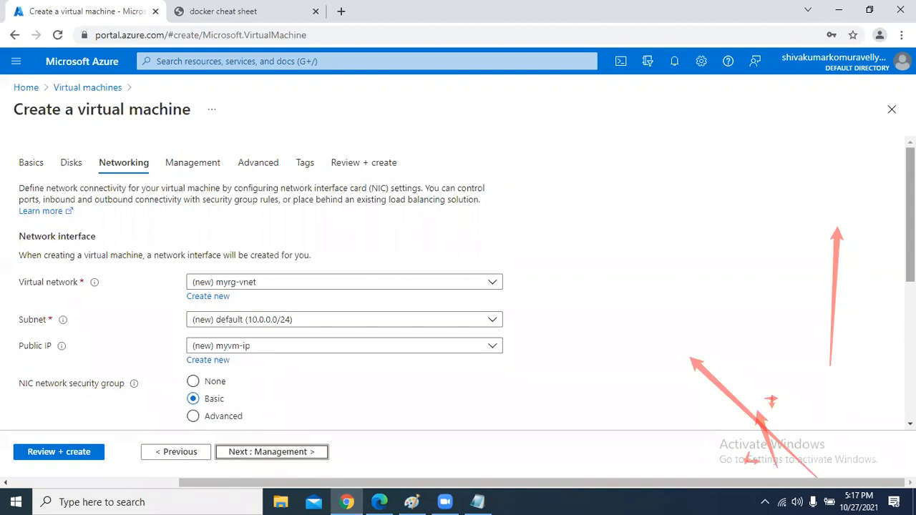
Step: Pass through Networking, Management, Advanced and Tags with defaults to Review + create
{"action": "scroll", "coordinate": [459, 287], "scroll_direction": "down", "scroll_amount": 2}
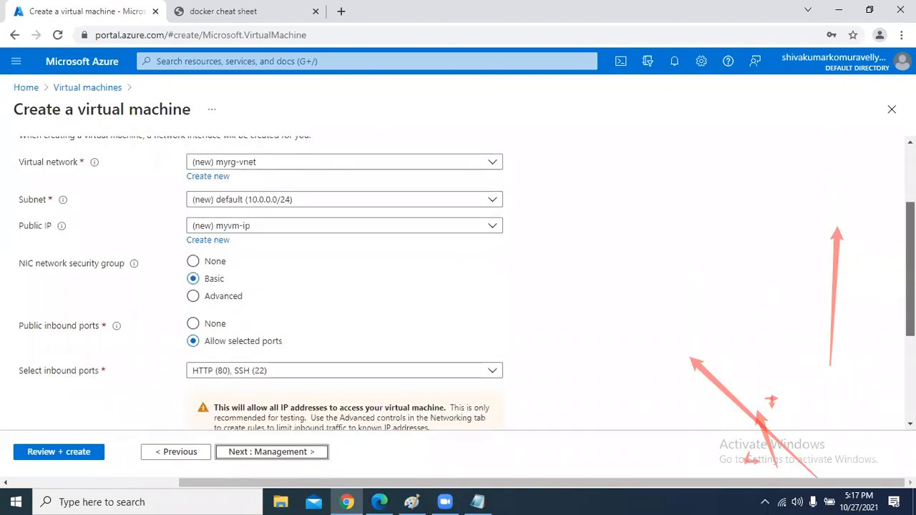
{"action": "scroll", "coordinate": [319, 364], "scroll_direction": "down", "scroll_amount": 1}
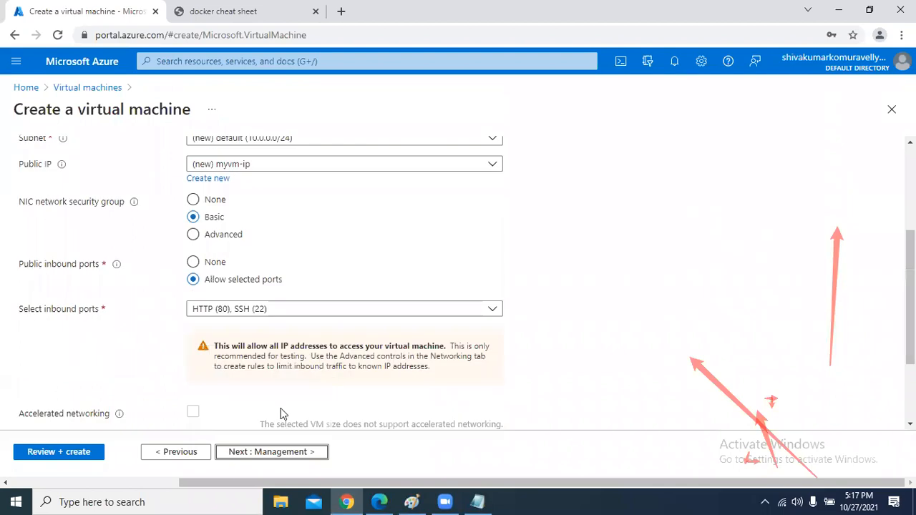
{"action": "left_click", "coordinate": [265, 452]}
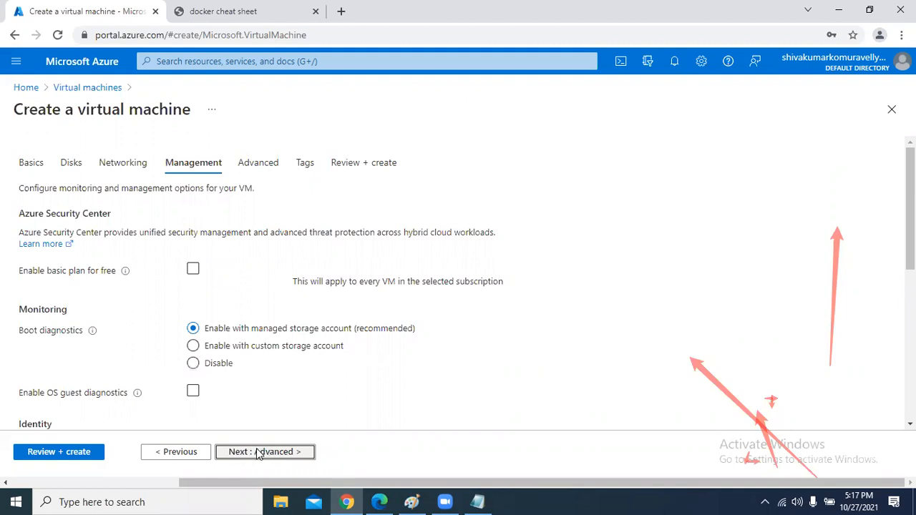
{"action": "left_click", "coordinate": [259, 453]}
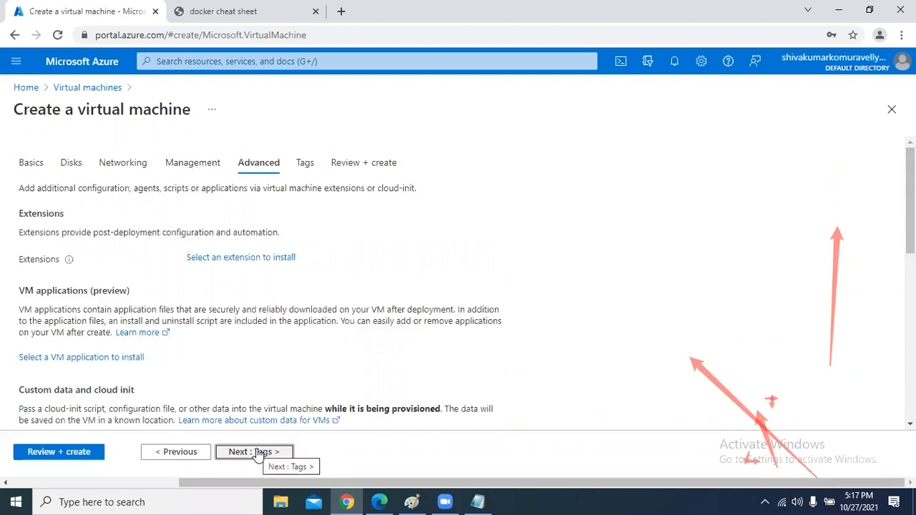
{"action": "left_click", "coordinate": [243, 452]}
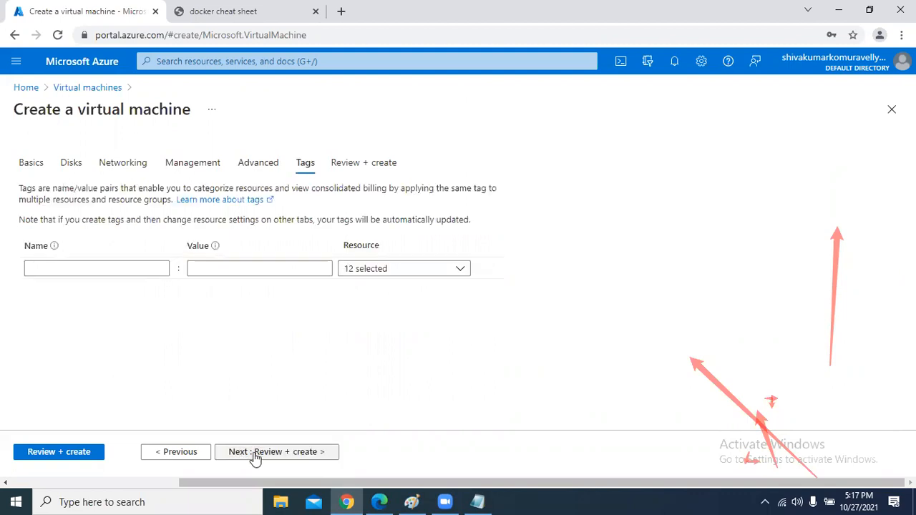
{"action": "left_click", "coordinate": [256, 454]}
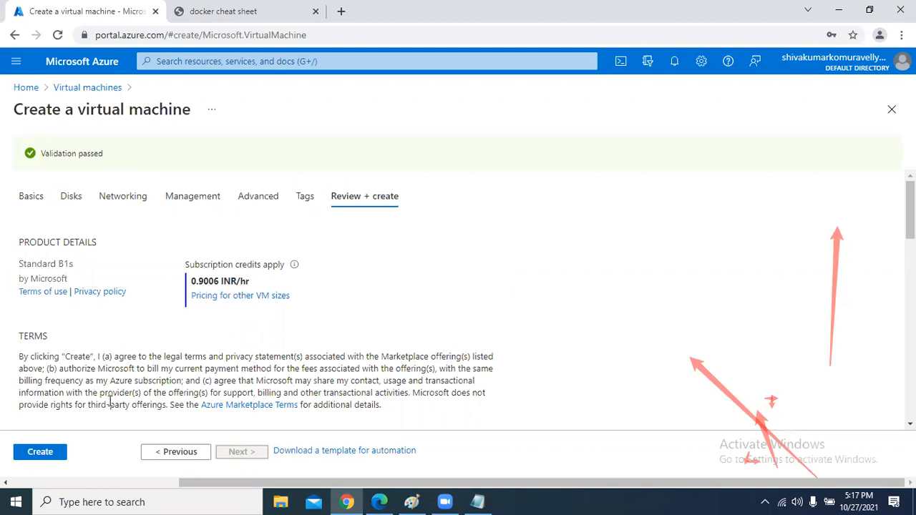
Step: Create the myvm virtual machine once validation has passed
{"action": "left_click", "coordinate": [45, 453]}
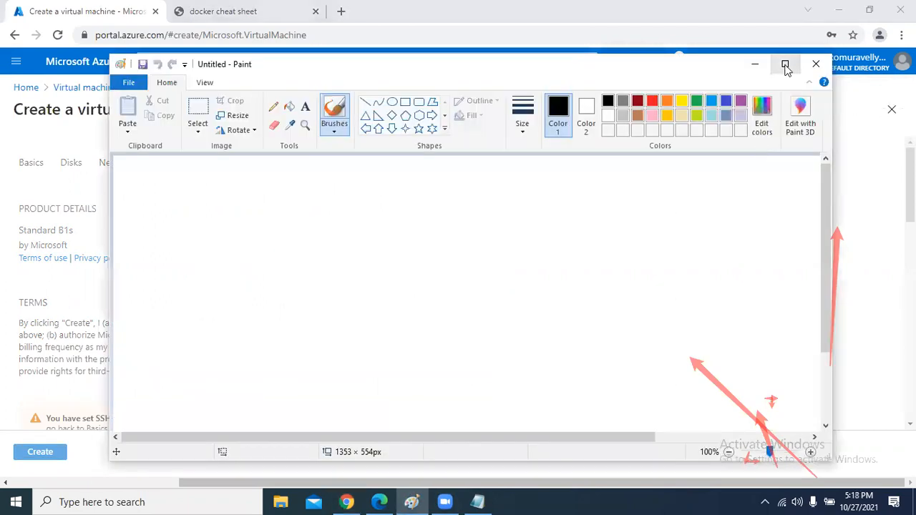
Step: Maximize Paint and draw a tall rectangle right of the canvas centre
{"action": "left_click", "coordinate": [785, 65]}
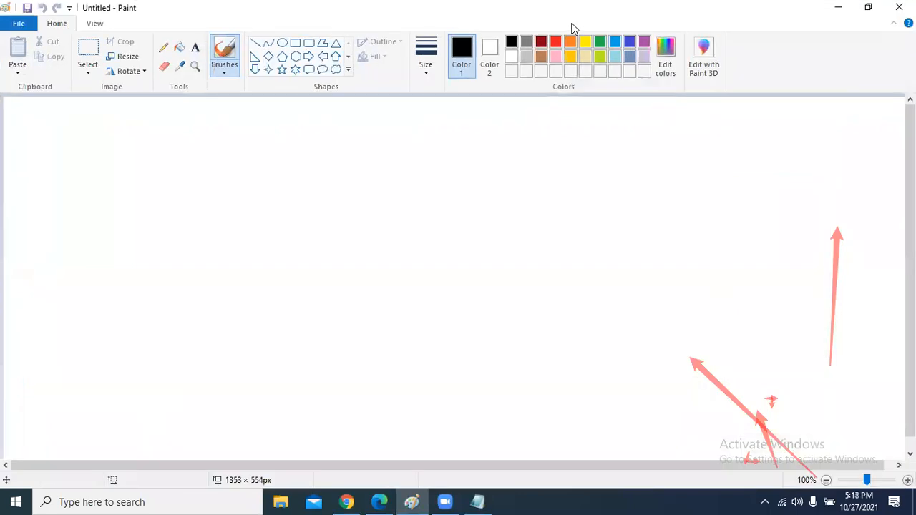
{"action": "left_click", "coordinate": [295, 45]}
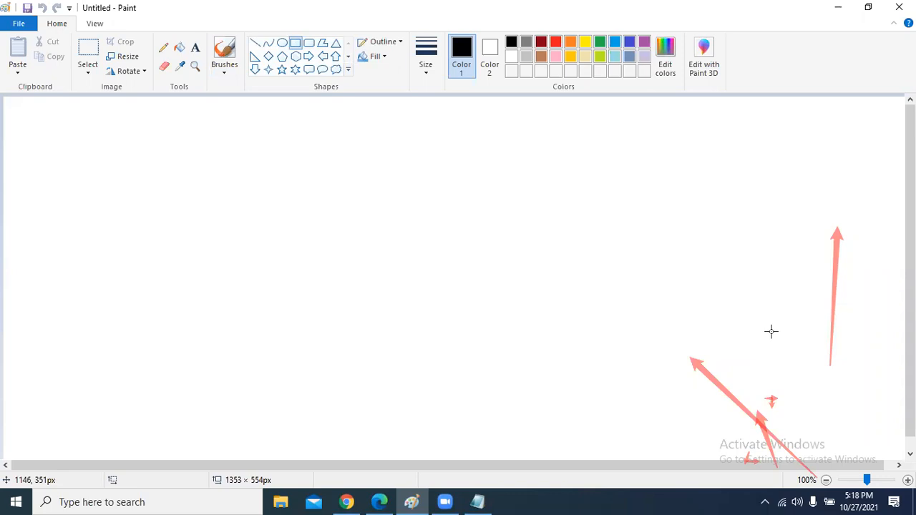
{"action": "left_click_drag", "start_coordinate": [531, 408], "coordinate": [694, 164]}
Step: Write the label 'Central US' beneath the rectangle
{"action": "left_click", "coordinate": [195, 47]}
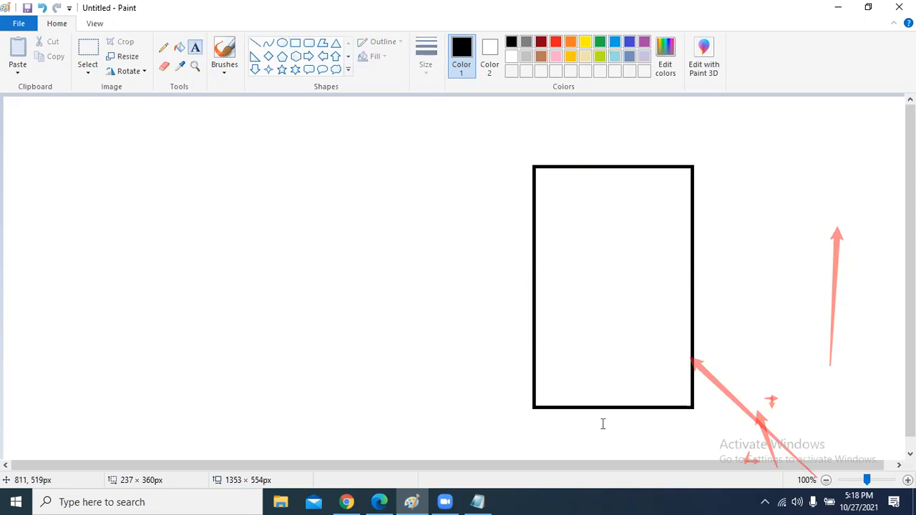
{"action": "left_click", "coordinate": [646, 433]}
{"action": "type", "text": "CE"}
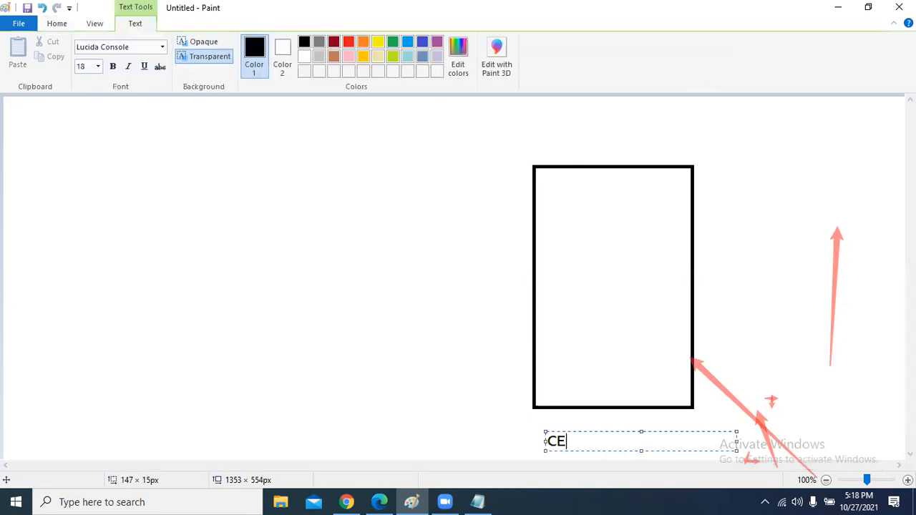
{"action": "key", "text": "BackSpace"}
{"action": "type", "text": "entra"}
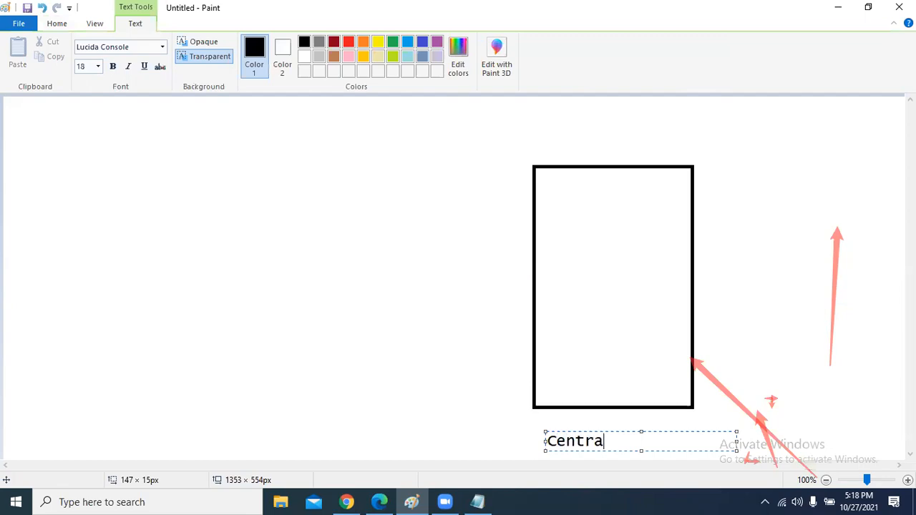
{"action": "type", "text": "l "}
{"action": "type", "text": "S"}
{"action": "key", "text": "BackSpace"}
{"action": "type", "text": "/US"}
{"action": "key", "text": "BackSpace"}
{"action": "key", "text": "BackSpace"}
{"action": "key", "text": "BackSpace"}
{"action": "type", "text": "US"}
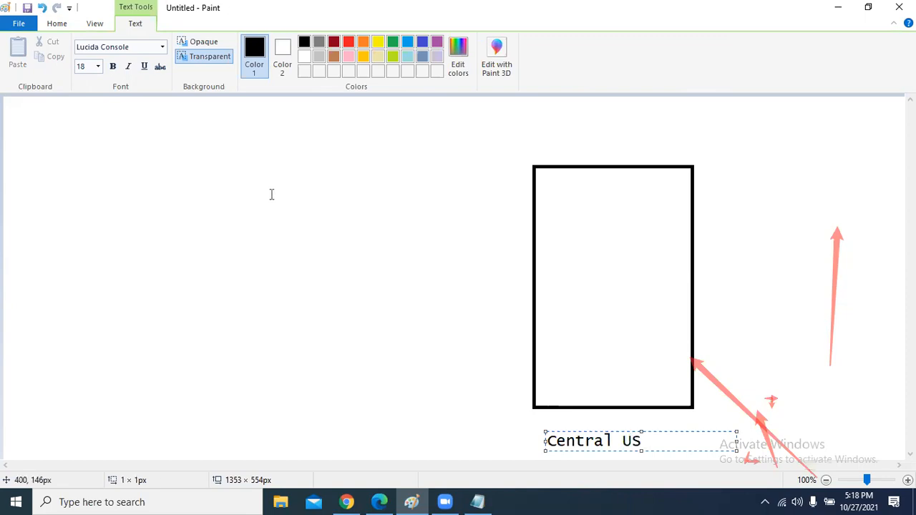
{"action": "left_click", "coordinate": [450, 136]}
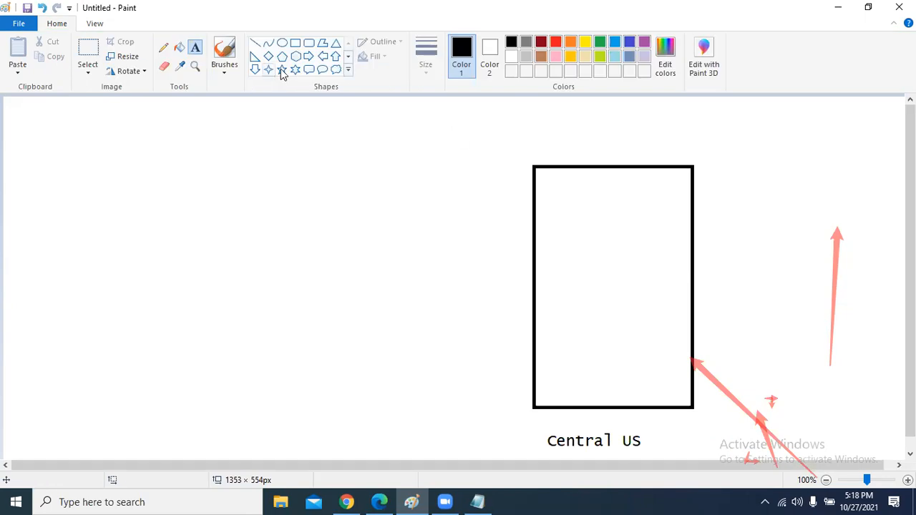
Step: Draw a five-point star inside the rectangle and mark out a text box near its top
{"action": "left_click", "coordinate": [281, 69]}
{"action": "left_click_drag", "start_coordinate": [637, 252], "coordinate": [573, 309]}
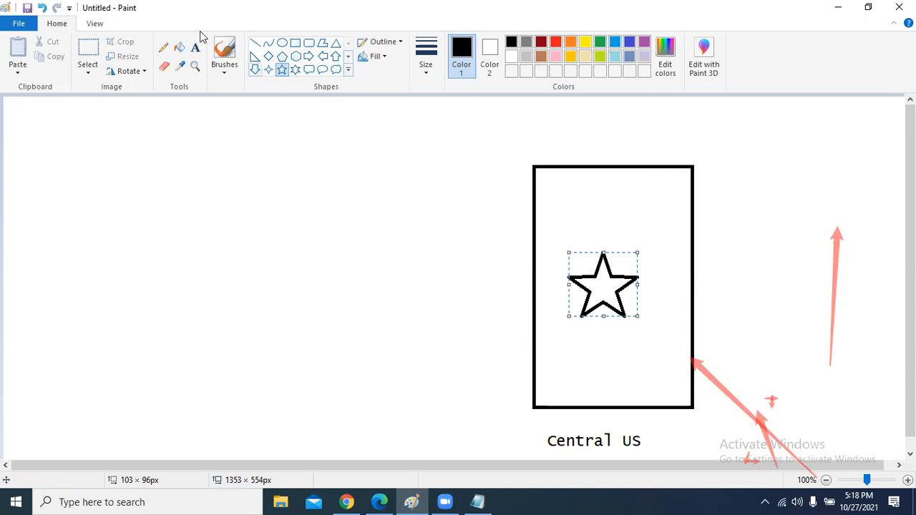
{"action": "left_click", "coordinate": [196, 51]}
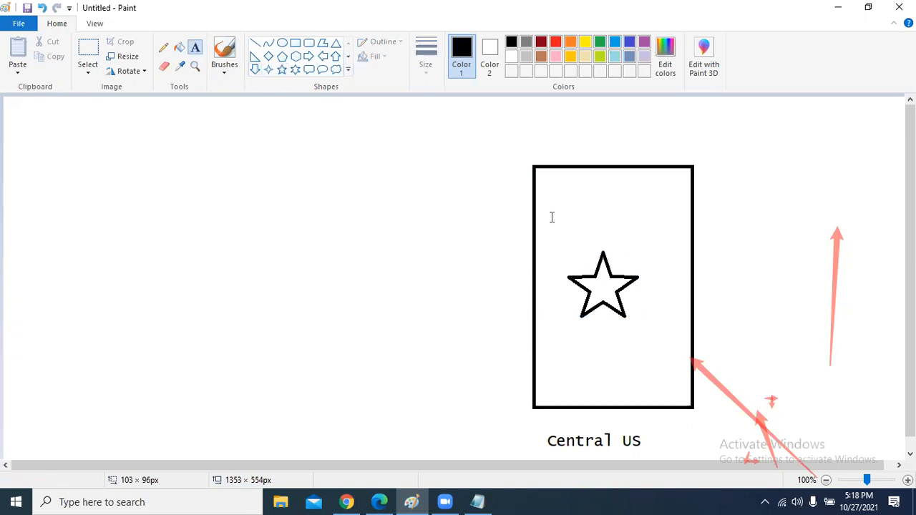
{"action": "left_click_drag", "start_coordinate": [628, 209], "coordinate": [548, 233]}
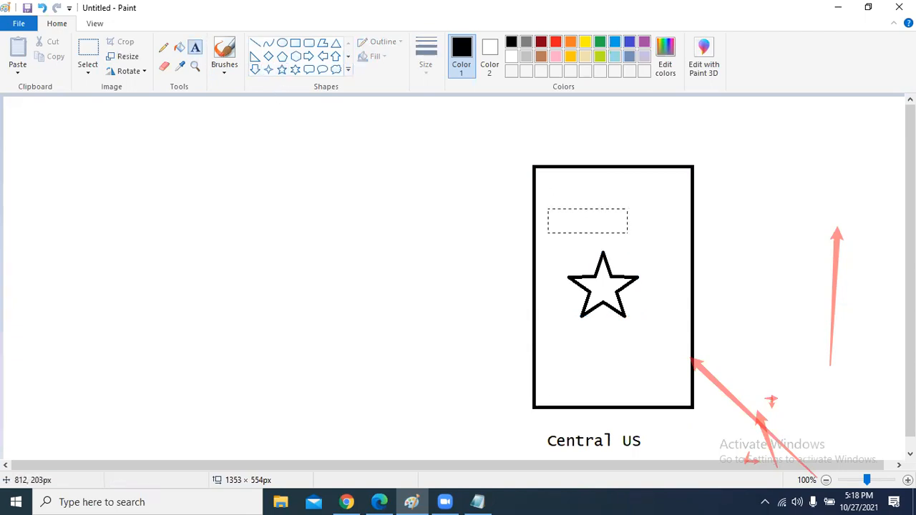
Step: Type the two-line label 'E-commerce' / 'Amazon,flipcart' and fix it onto the canvas
{"action": "type", "text": "E-cm"}
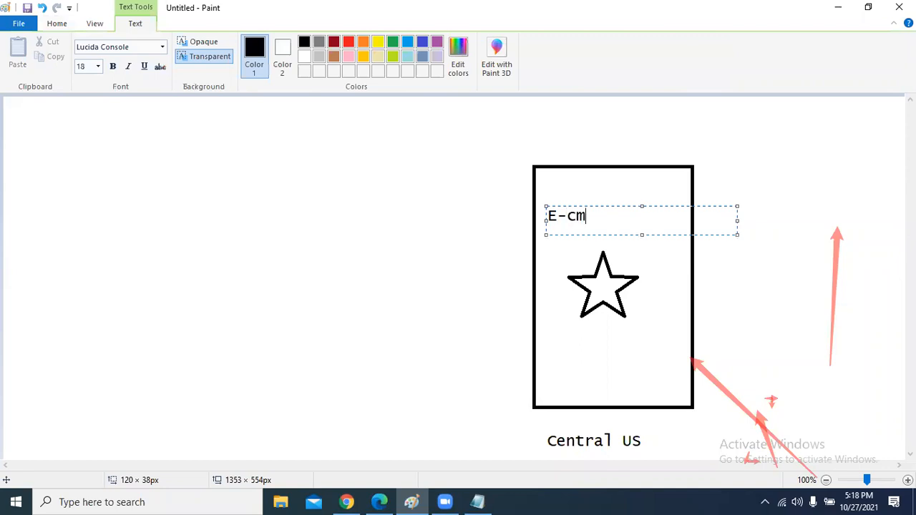
{"action": "key", "text": "BackSpace"}
{"action": "type", "text": "ommerce"}
{"action": "key", "text": "Return"}
{"action": "type", "text": "A"}
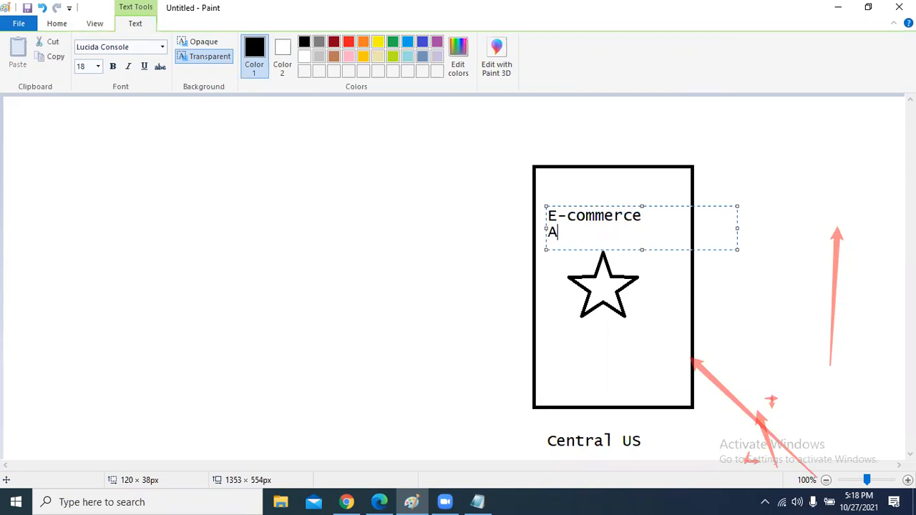
{"action": "type", "text": "mazon."}
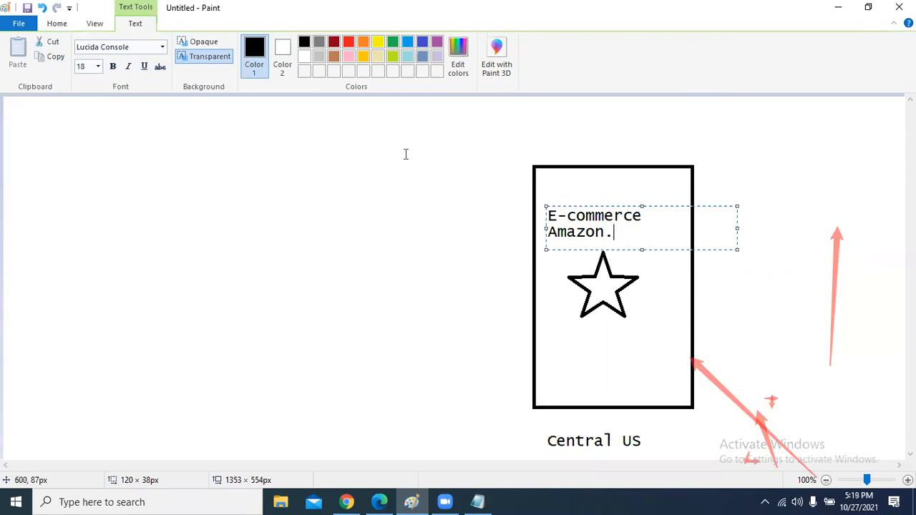
{"action": "key", "text": "BackSpace"}
{"action": "type", "text": ",flipcart"}
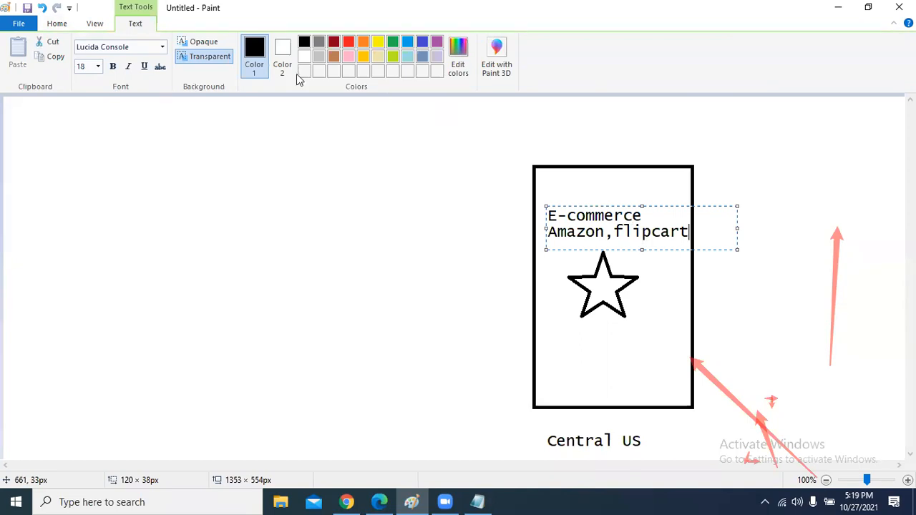
{"action": "left_click", "coordinate": [201, 203]}
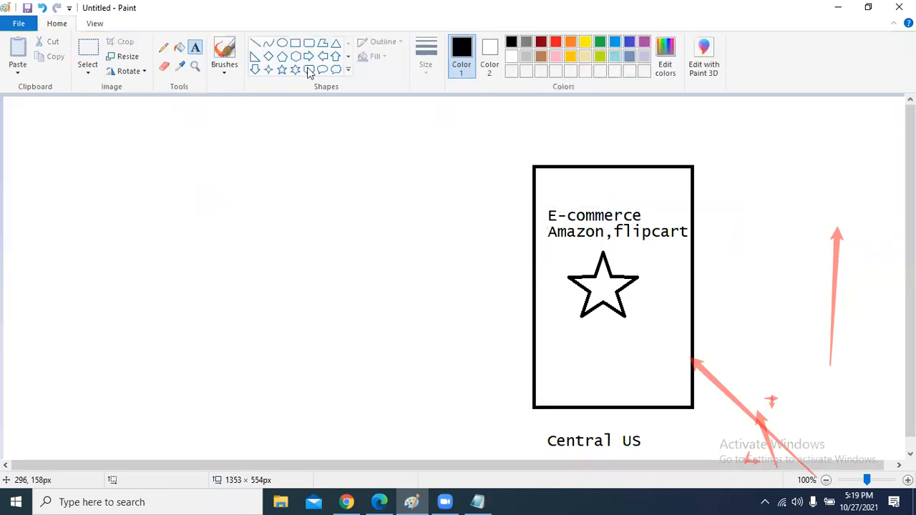
Step: Draw an oval at the lower left and join it to the rectangle with a straight line
{"action": "left_click", "coordinate": [283, 43]}
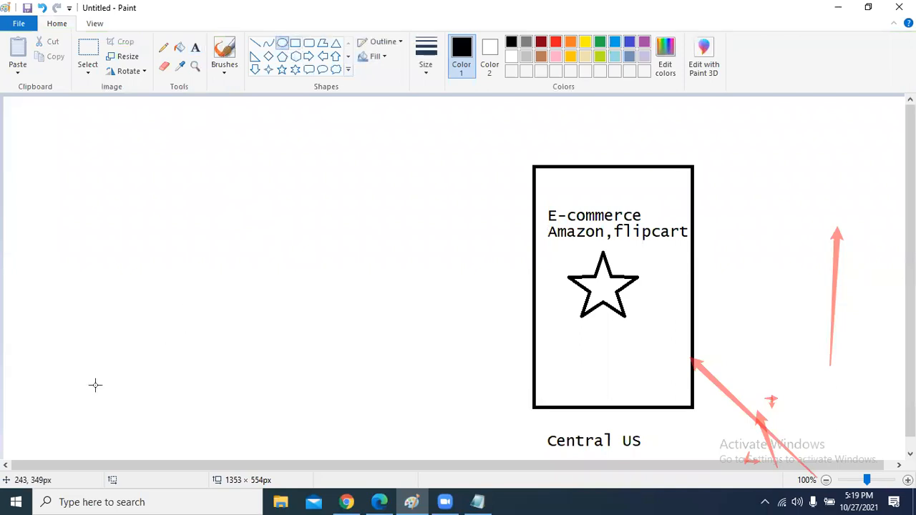
{"action": "left_click_drag", "start_coordinate": [167, 330], "coordinate": [93, 387]}
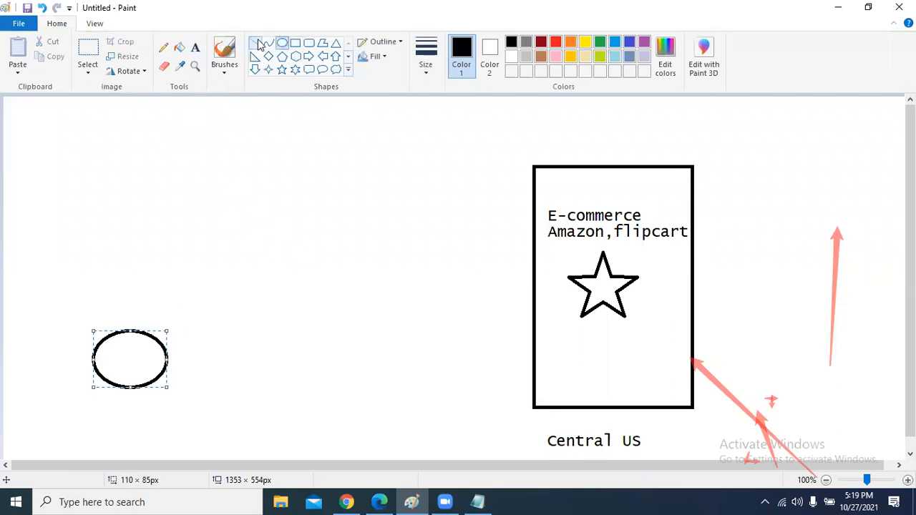
{"action": "left_click", "coordinate": [255, 43]}
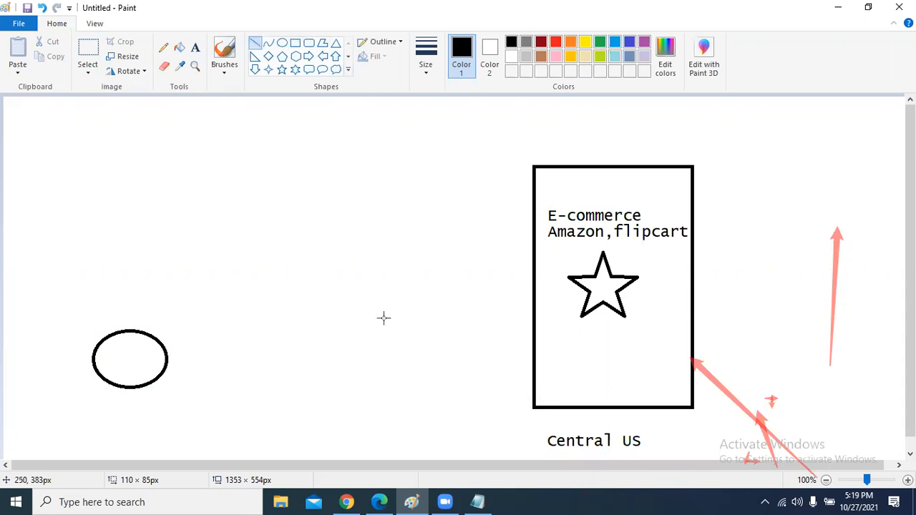
{"action": "left_click_drag", "start_coordinate": [413, 309], "coordinate": [532, 285]}
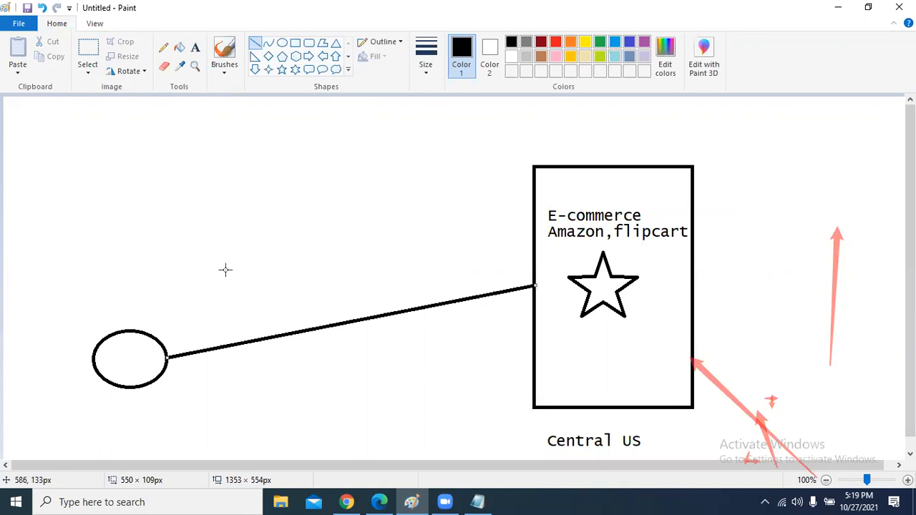
Step: Add the text 'lappy for 1 INR' below the star
{"action": "left_click", "coordinate": [196, 48]}
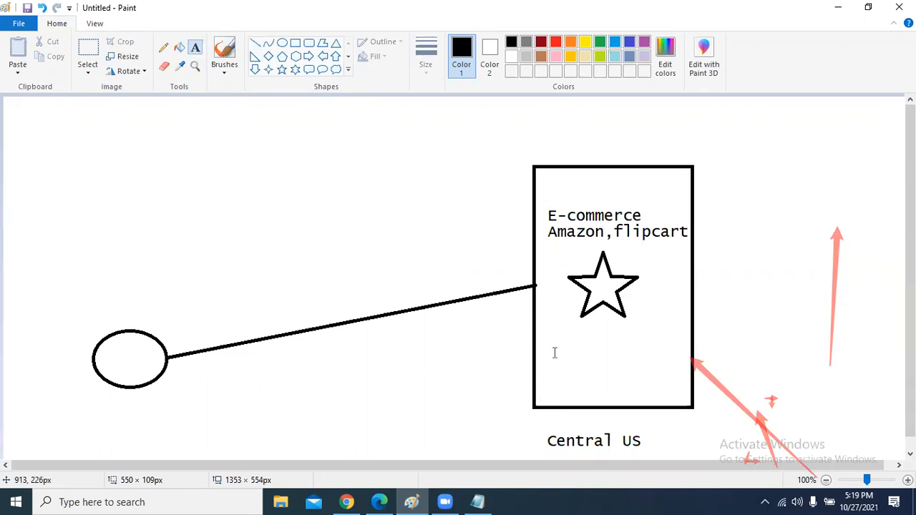
{"action": "left_click_drag", "start_coordinate": [548, 373], "coordinate": [589, 349]}
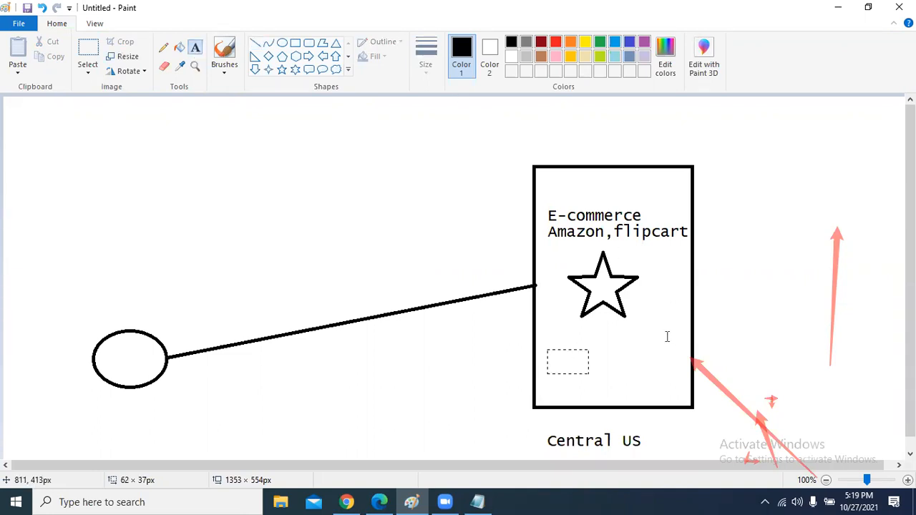
{"action": "left_click_drag", "start_coordinate": [672, 337], "coordinate": [672, 335]}
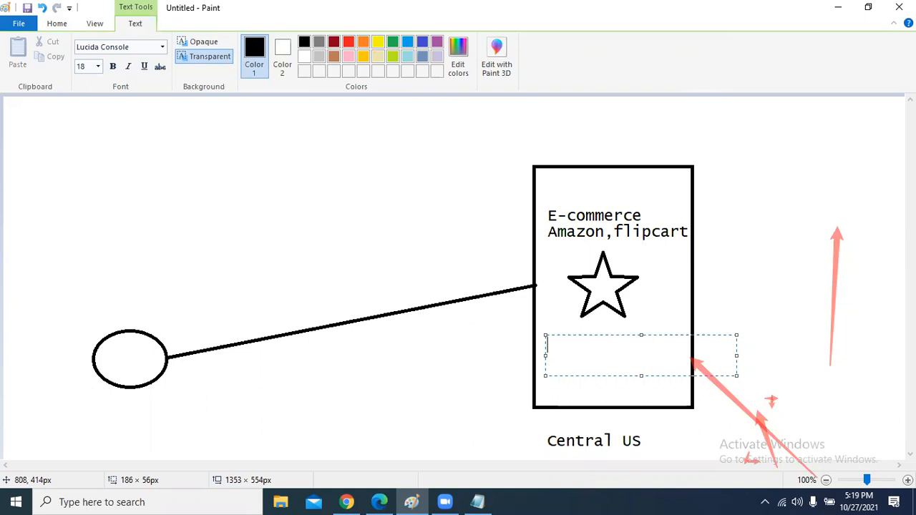
{"action": "type", "text": "lappy for"}
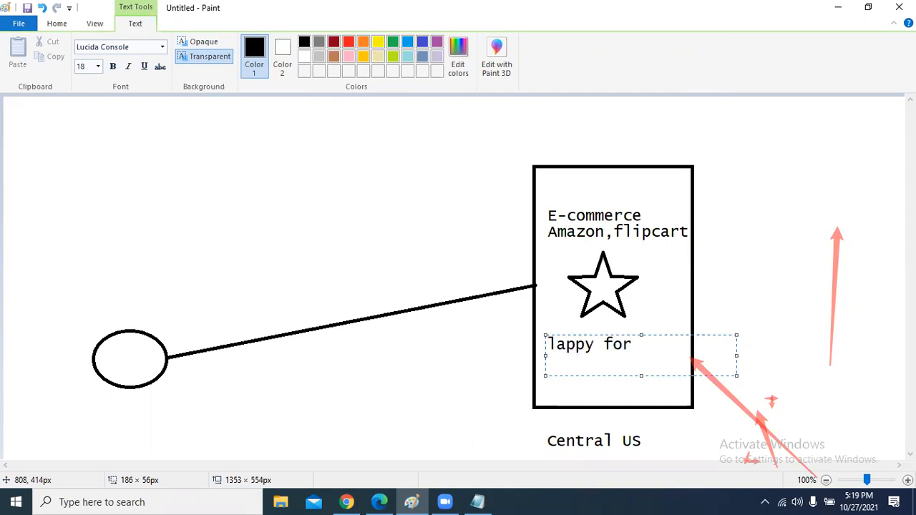
{"action": "type", "text": " 1 INR"}
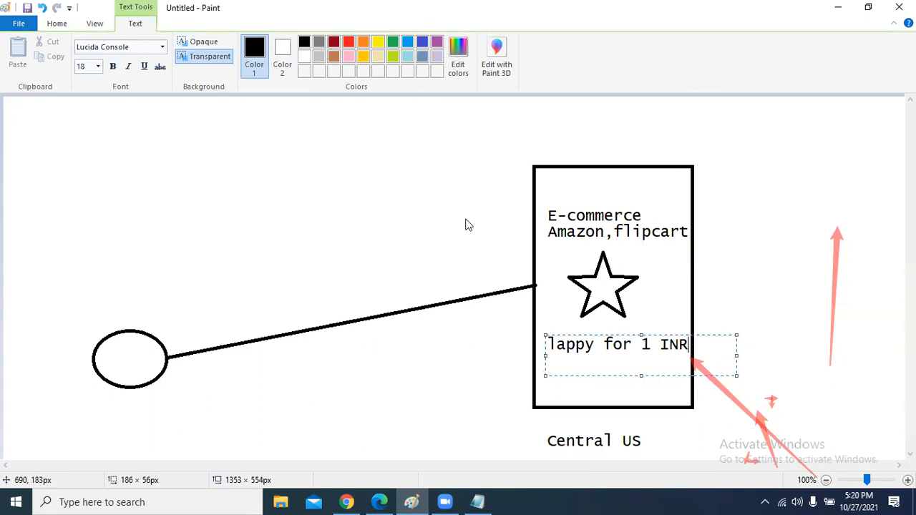
{"action": "left_click", "coordinate": [183, 141]}
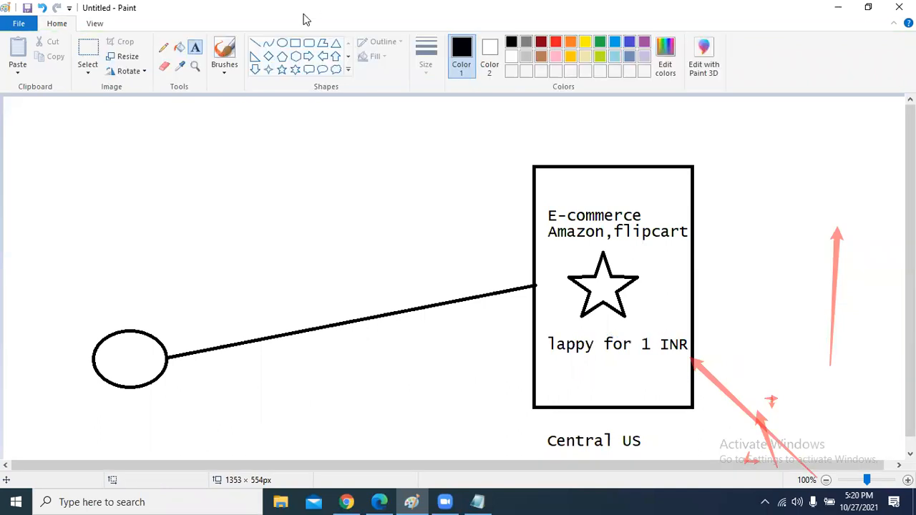
Step: Draw three more ovals stacked up the left side of the canvas
{"action": "left_click", "coordinate": [281, 43]}
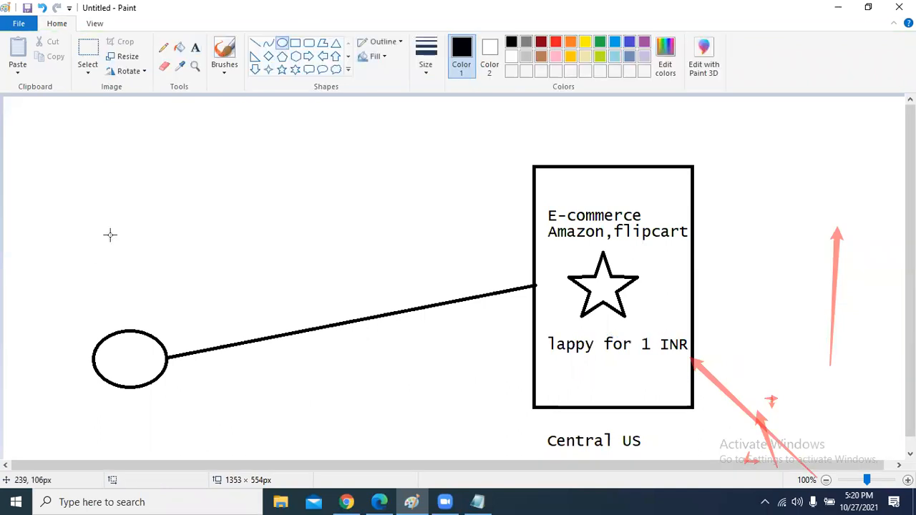
{"action": "left_click_drag", "start_coordinate": [83, 269], "coordinate": [122, 225]}
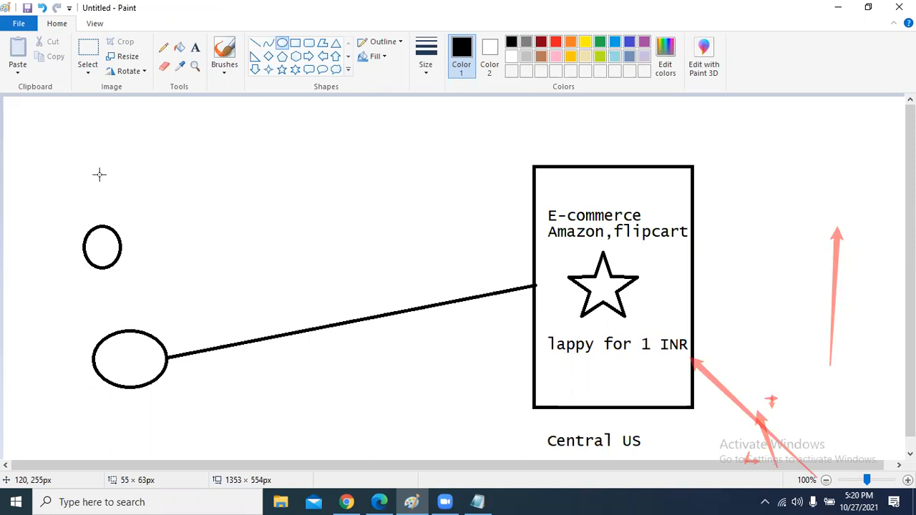
{"action": "mouse_move", "coordinate": [57, 200]}
{"action": "left_mouse_down"}
{"action": "mouse_move", "coordinate": [90, 141]}
{"action": "mouse_move", "coordinate": [115, 149]}
{"action": "left_mouse_up"}
{"action": "left_click_drag", "start_coordinate": [156, 112], "coordinate": [106, 144]}
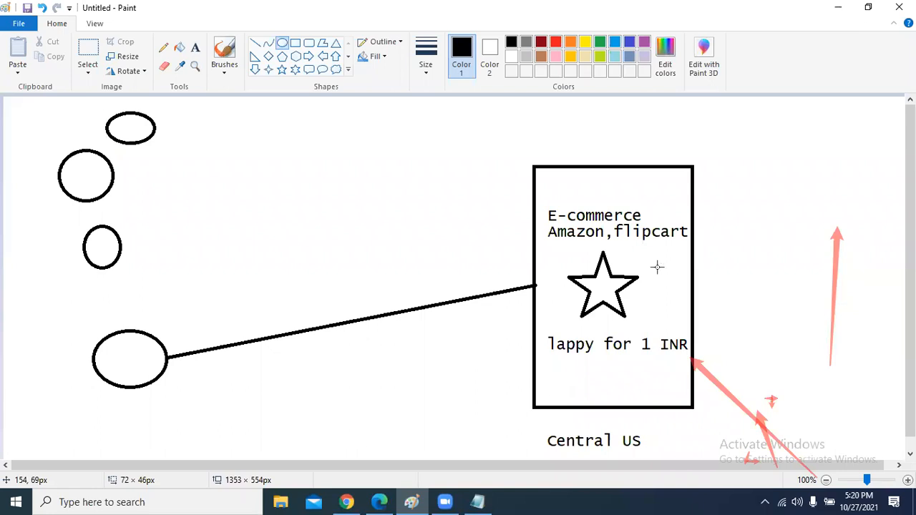
Step: Add '100 users' beside the star and '300 users' top right, then line the top oval to the rectangle
{"action": "left_click", "coordinate": [197, 48]}
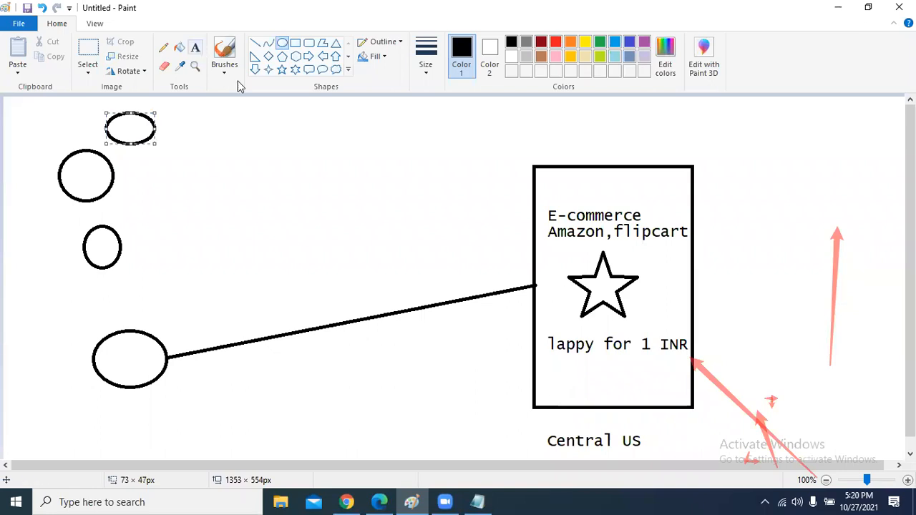
{"action": "left_click_drag", "start_coordinate": [647, 286], "coordinate": [838, 262]}
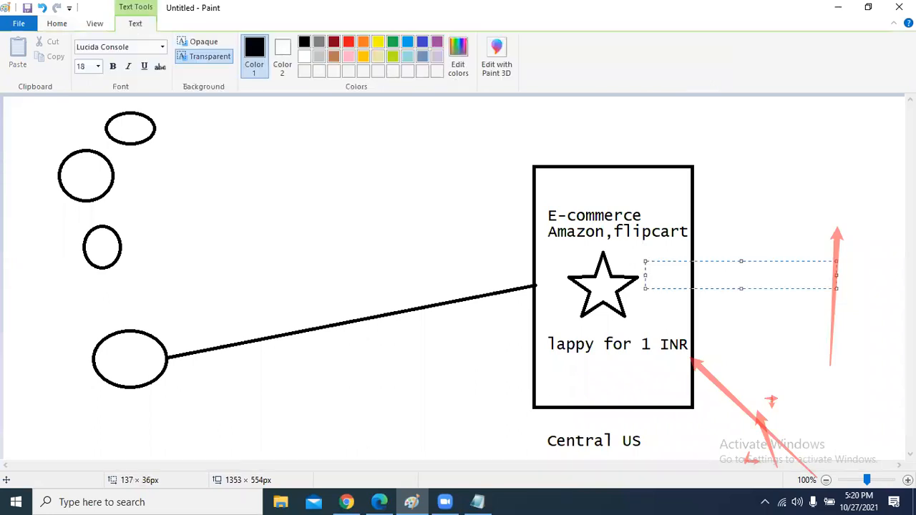
{"action": "type", "text": "100 users"}
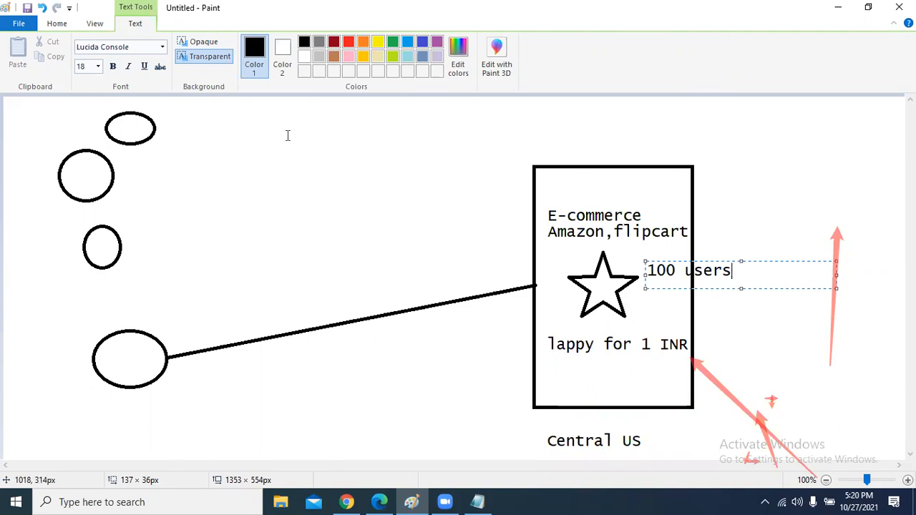
{"action": "left_click_drag", "start_coordinate": [738, 184], "coordinate": [786, 151]}
{"action": "type", "text": "300"}
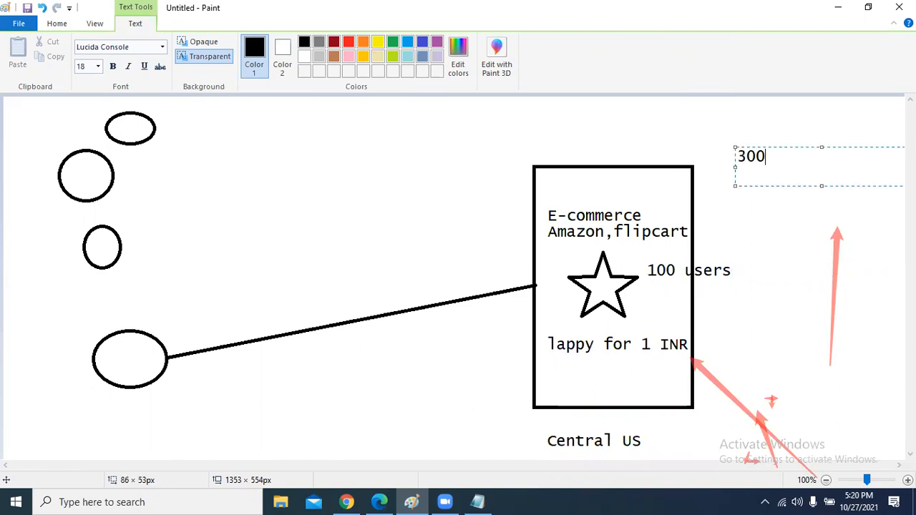
{"action": "type", "text": " users"}
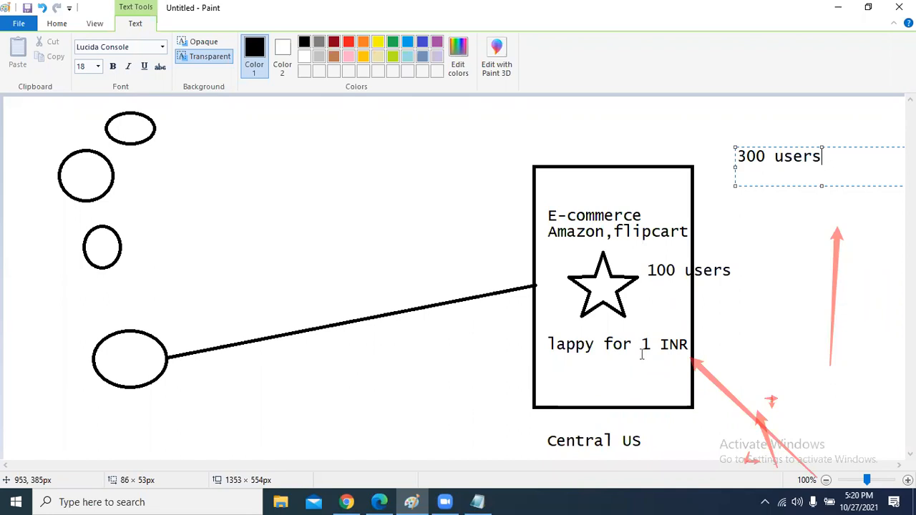
{"action": "left_click", "coordinate": [199, 131]}
{"action": "left_click", "coordinate": [254, 46]}
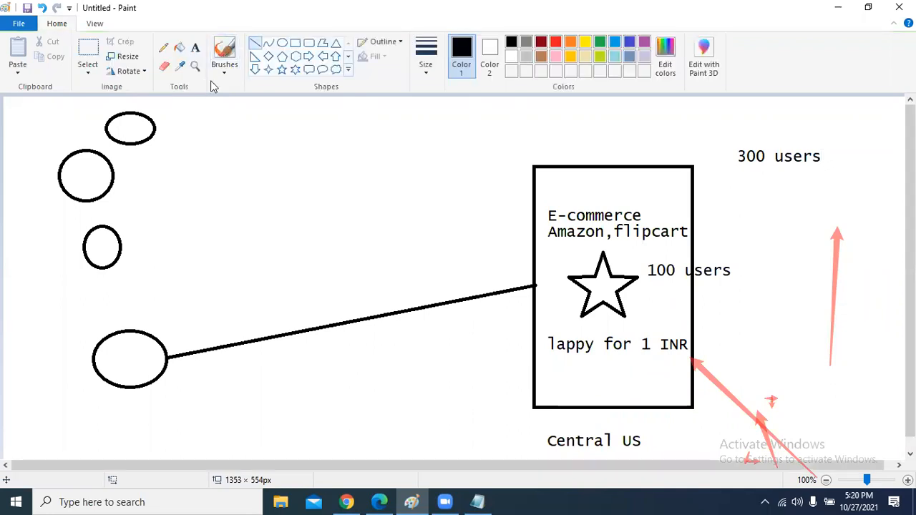
{"action": "mouse_move", "coordinate": [154, 134]}
{"action": "left_mouse_down"}
{"action": "mouse_move", "coordinate": [530, 263]}
{"action": "mouse_move", "coordinate": [534, 255]}
{"action": "left_mouse_up"}
Step: Draw lines from the second and third ovals to the rectangle's left edge
{"action": "mouse_move", "coordinate": [113, 180]}
{"action": "left_mouse_down"}
{"action": "mouse_move", "coordinate": [395, 212]}
{"action": "mouse_move", "coordinate": [539, 270]}
{"action": "left_mouse_up"}
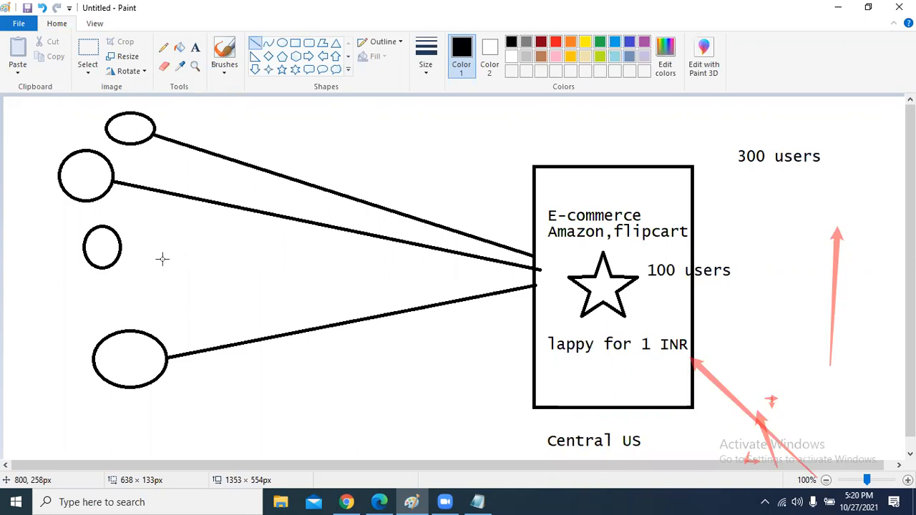
{"action": "left_click_drag", "start_coordinate": [122, 246], "coordinate": [538, 277]}
{"action": "left_click", "coordinate": [347, 343]}
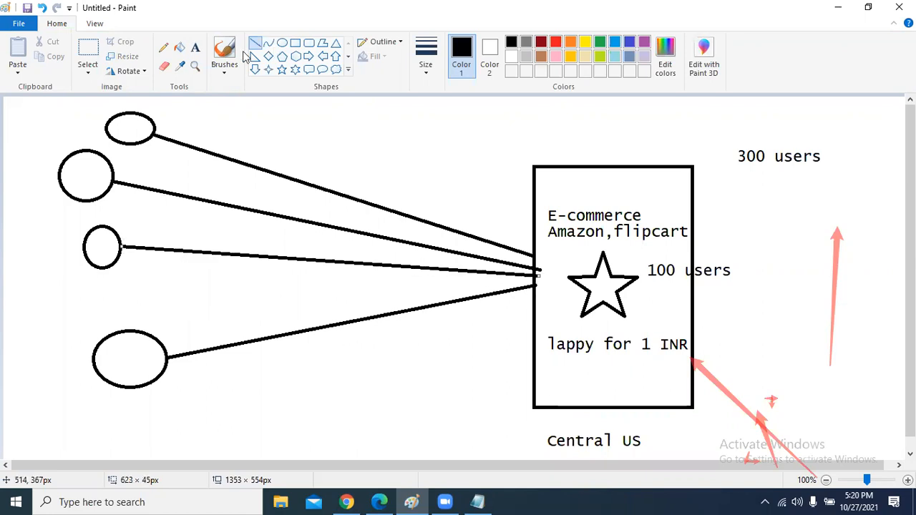
{"action": "left_click", "coordinate": [195, 48]}
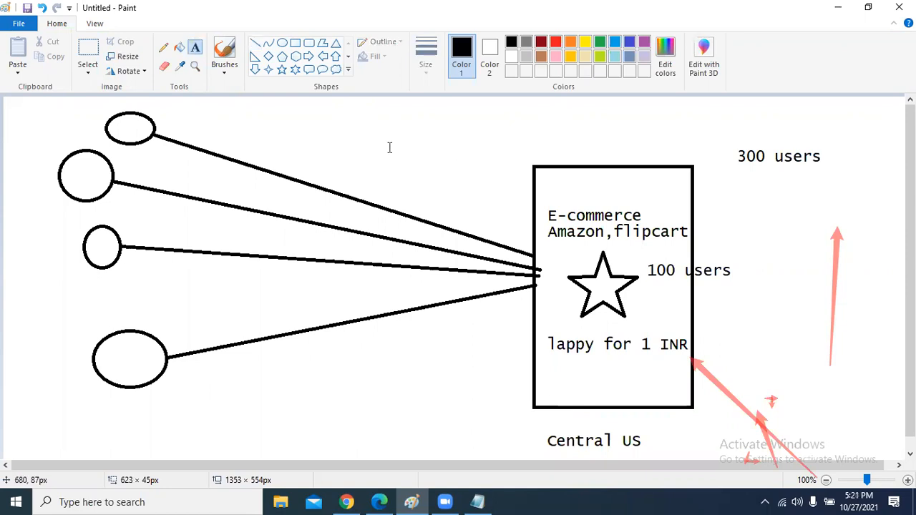
Step: Add the note '1)We increase the capacity of the existing serer' with 'vertical scaling' beneath, above the rectangle
{"action": "left_click_drag", "start_coordinate": [363, 157], "coordinate": [457, 113]}
{"action": "type", "text": "1)W"}
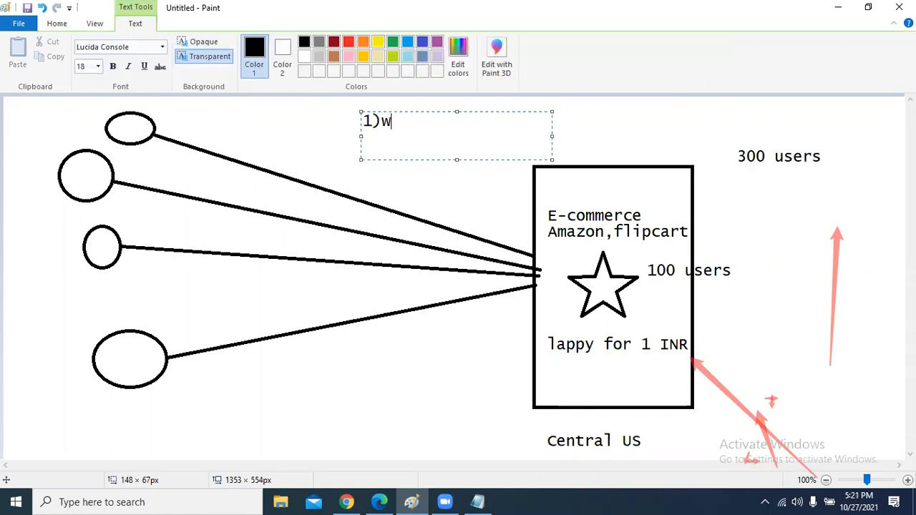
{"action": "type", "text": "e increase "}
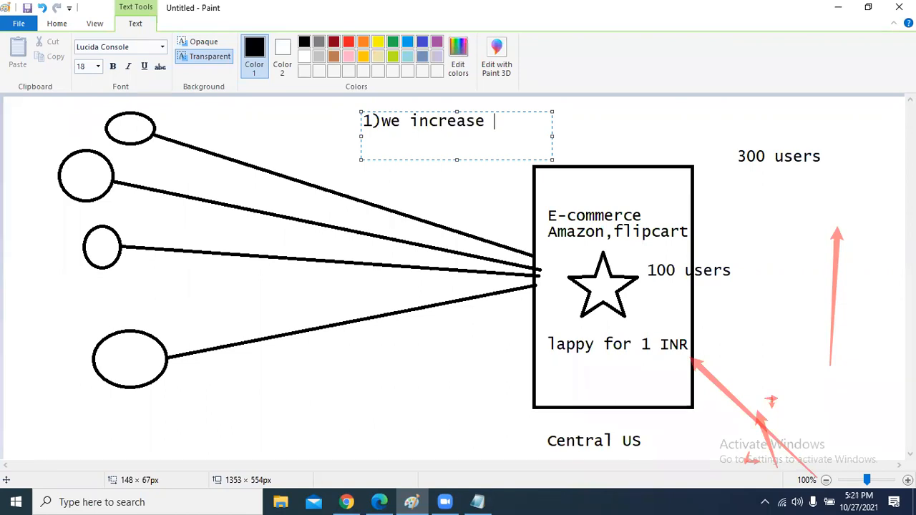
{"action": "type", "text": "t"}
{"action": "type", "text": "he"}
{"action": "type", "text": " c"}
{"action": "type", "text": "apac"}
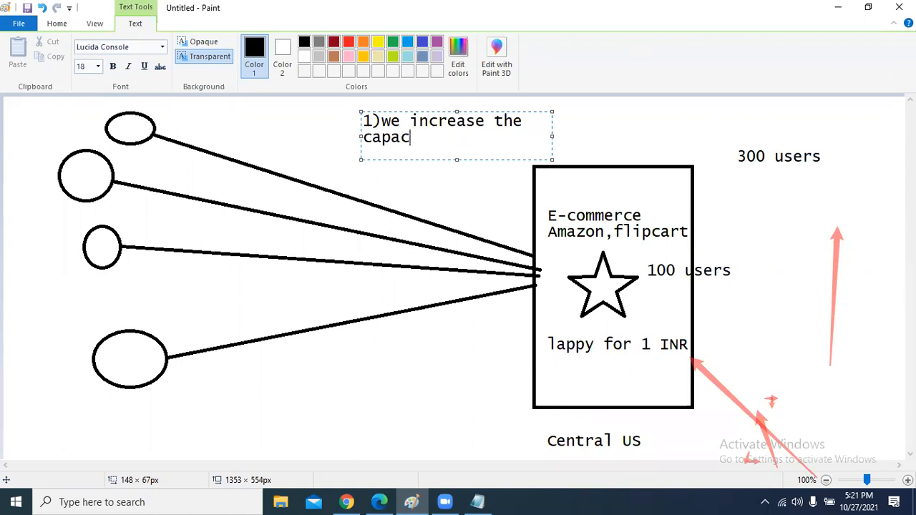
{"action": "type", "text": "ity of teh"}
{"action": "key", "text": "BackSpace"}
{"action": "key", "text": "BackSpace"}
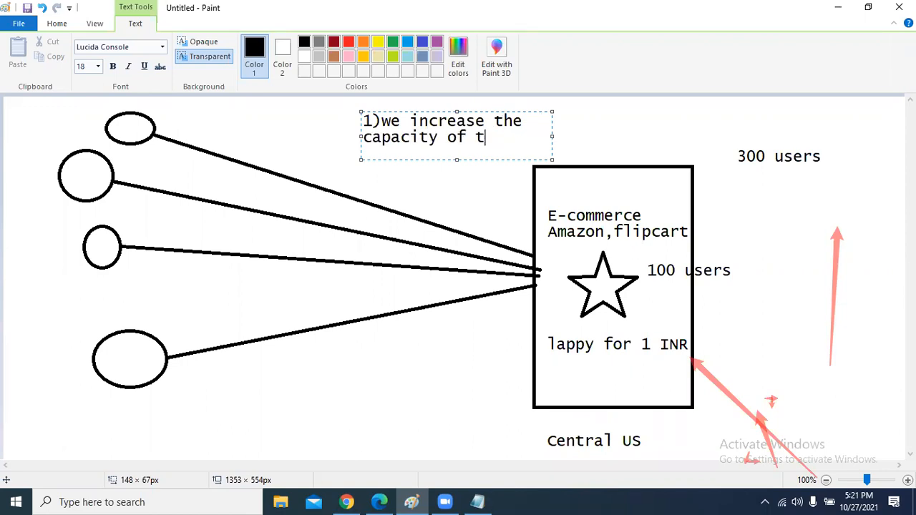
{"action": "type", "text": "he ex"}
{"action": "type", "text": "istin"}
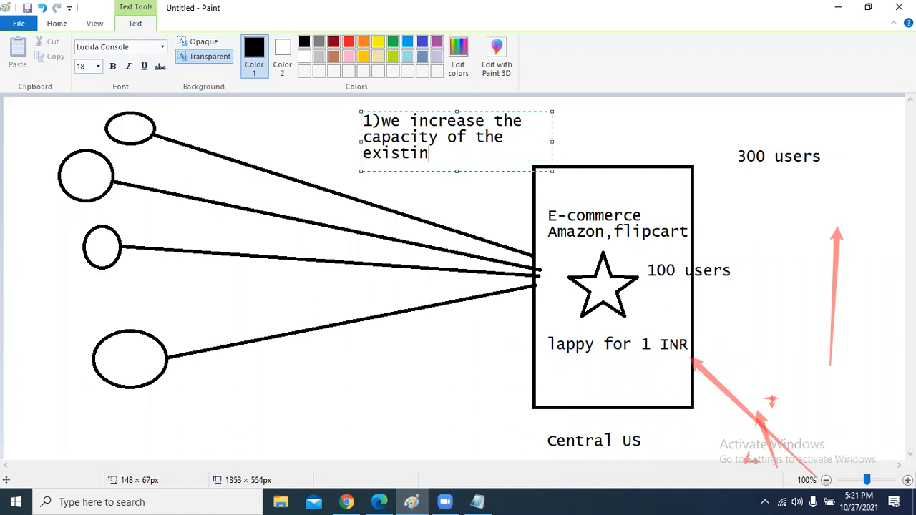
{"action": "type", "text": "g serer"}
{"action": "key", "text": "Return"}
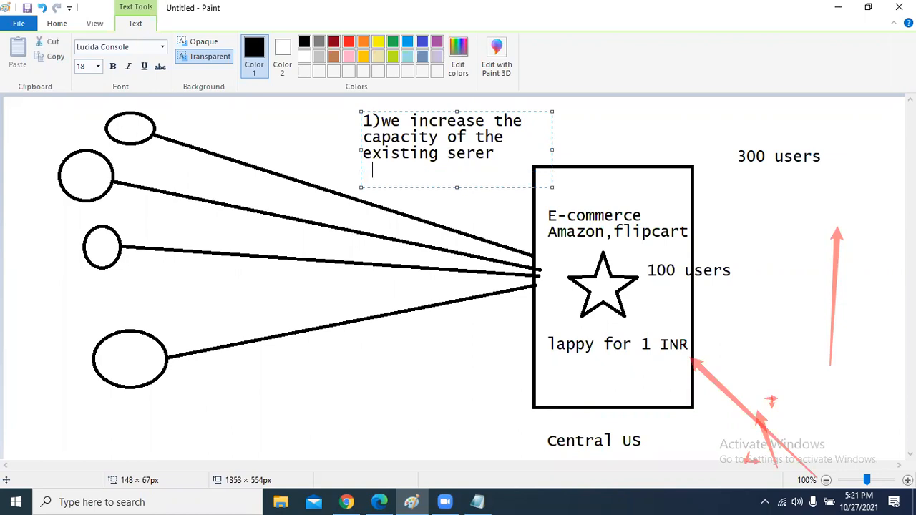
{"action": "type", "text": "er"}
{"action": "key", "text": "BackSpace"}
{"action": "key", "text": "BackSpace"}
{"action": "type", "text": "vertical "}
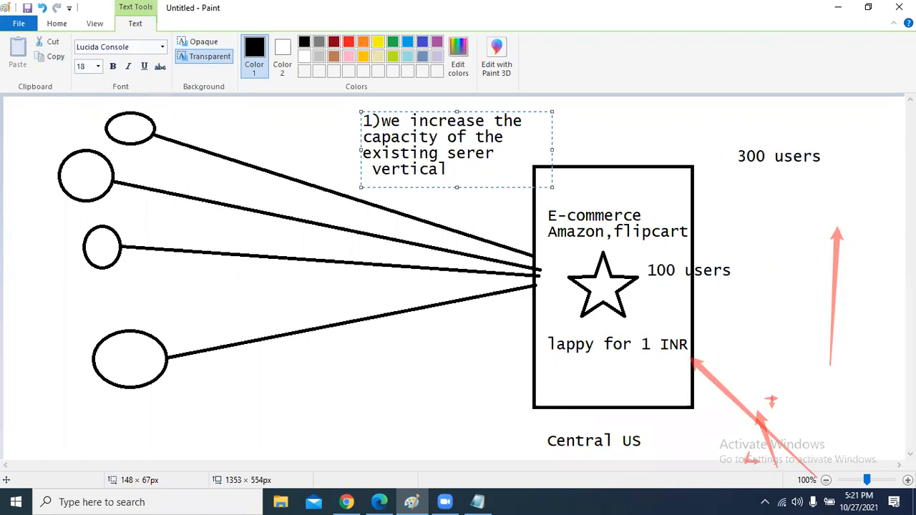
{"action": "type", "text": "scaling"}
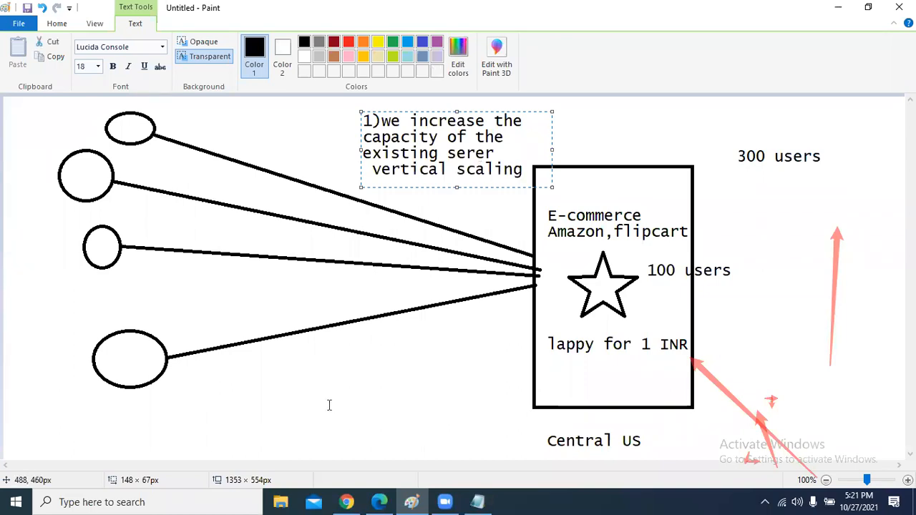
{"action": "left_click", "coordinate": [350, 391]}
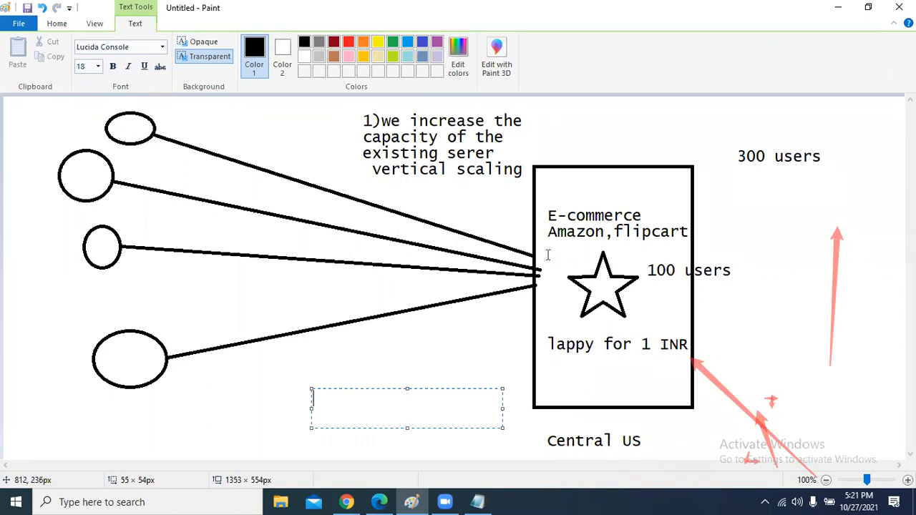
{"action": "left_click", "coordinate": [506, 358]}
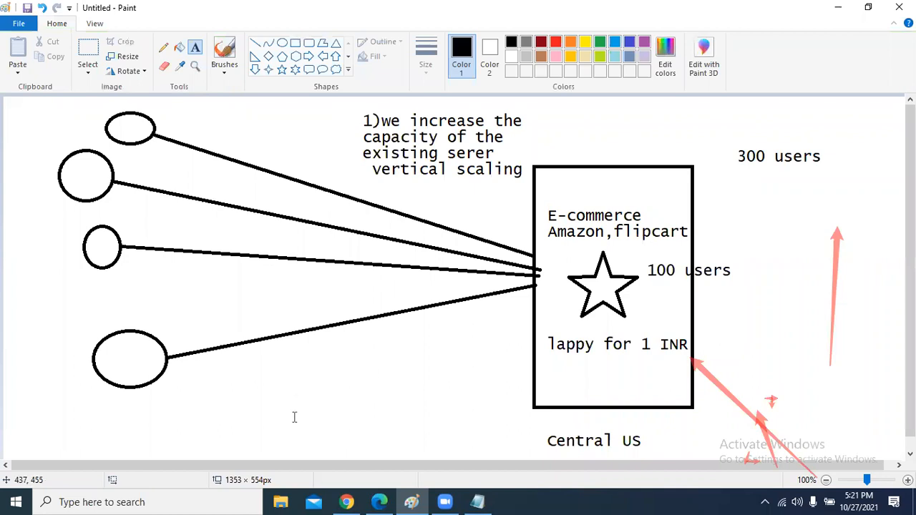
Step: Add the note '2)add one more vm' to the right of the bottom circle
{"action": "left_click_drag", "start_coordinate": [295, 423], "coordinate": [487, 365]}
{"action": "type", "text": "2"}
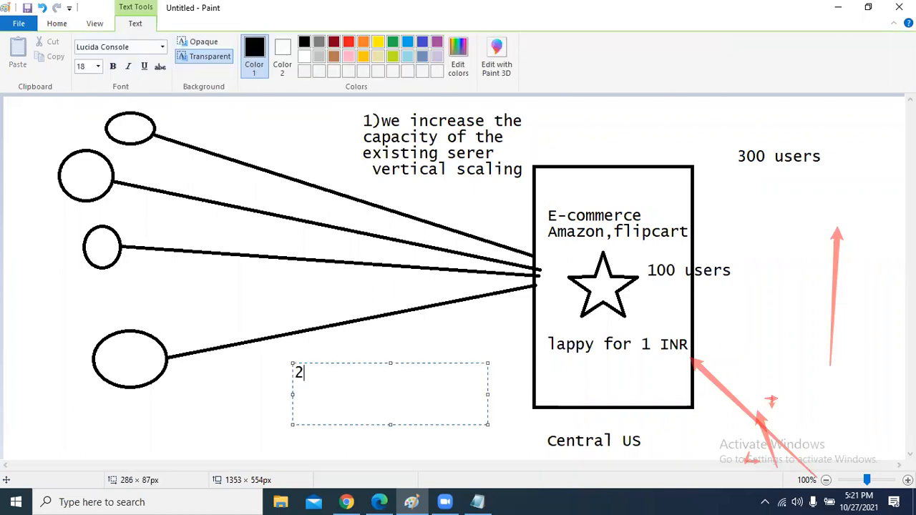
{"action": "type", "text": ")add one"}
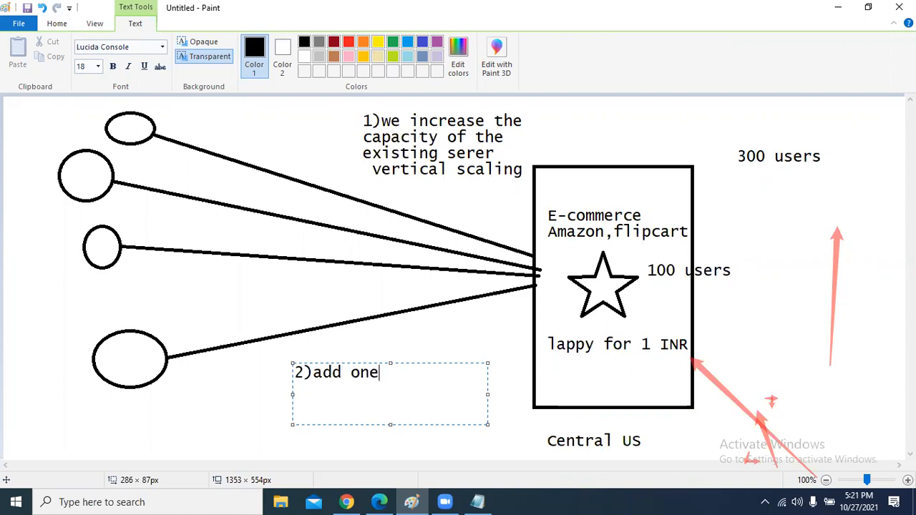
{"action": "type", "text": " more vm"}
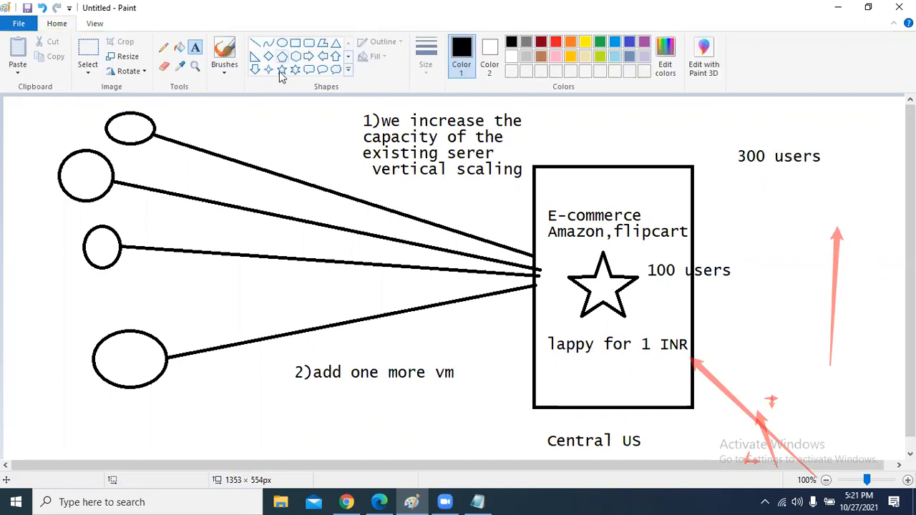
{"action": "left_click", "coordinate": [280, 71]}
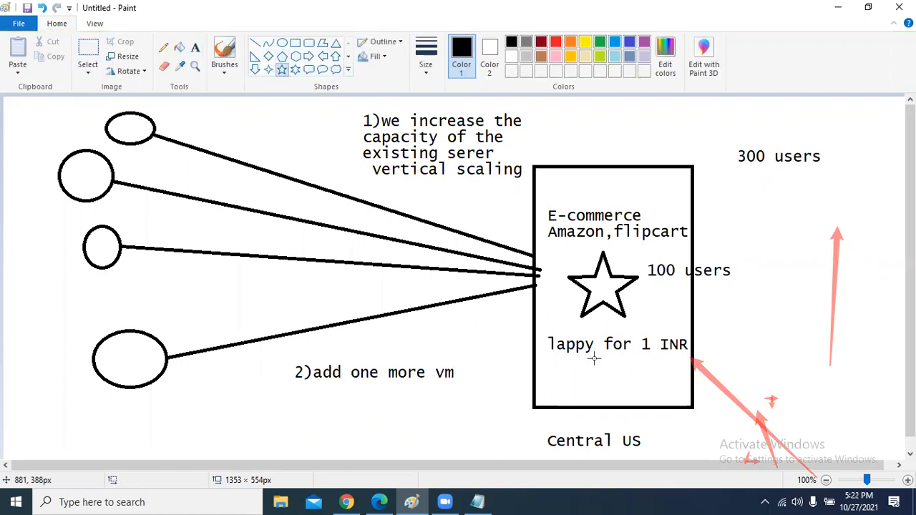
Step: Draw three small star outlines in a row beneath 'lappy for 1 INR'
{"action": "left_click_drag", "start_coordinate": [603, 358], "coordinate": [551, 398]}
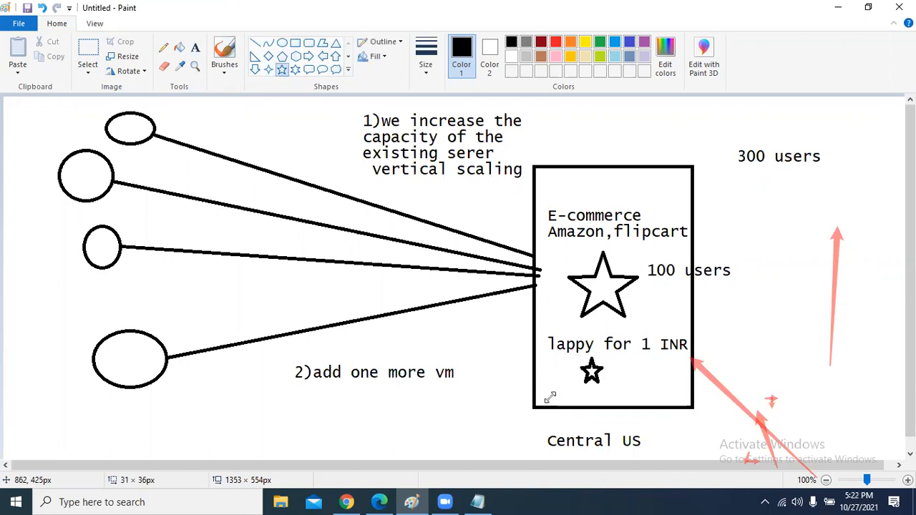
{"action": "left_click_drag", "start_coordinate": [653, 365], "coordinate": [627, 390]}
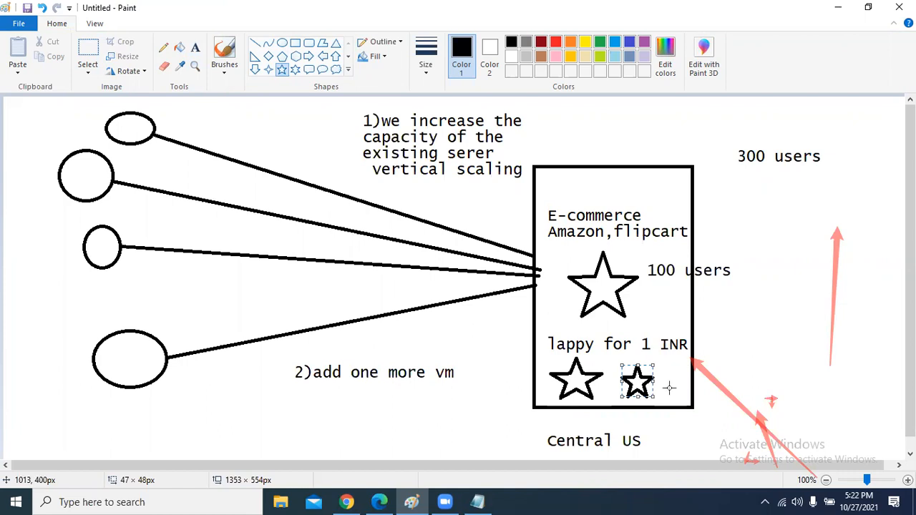
{"action": "left_click_drag", "start_coordinate": [686, 364], "coordinate": [662, 397]}
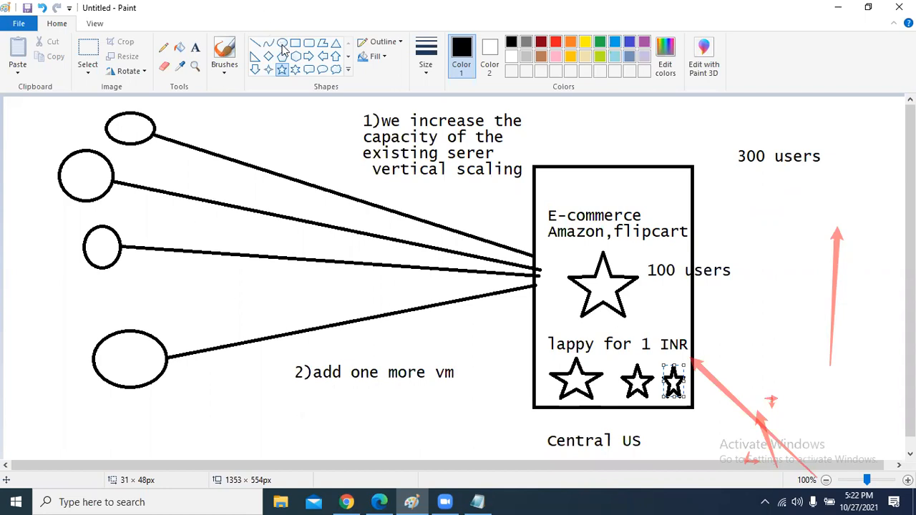
{"action": "left_click", "coordinate": [194, 47]}
{"action": "left_click", "coordinate": [425, 384]}
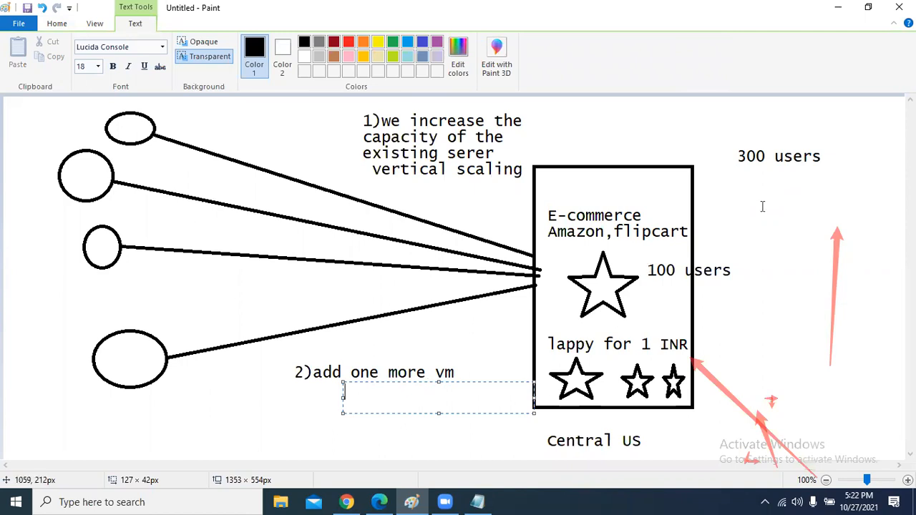
Step: Add '50 users' under '300 users' and the note 'remove one vm' / 'horizontal scaling' under item 2
{"action": "left_click", "coordinate": [774, 205]}
{"action": "type", "text": "5"}
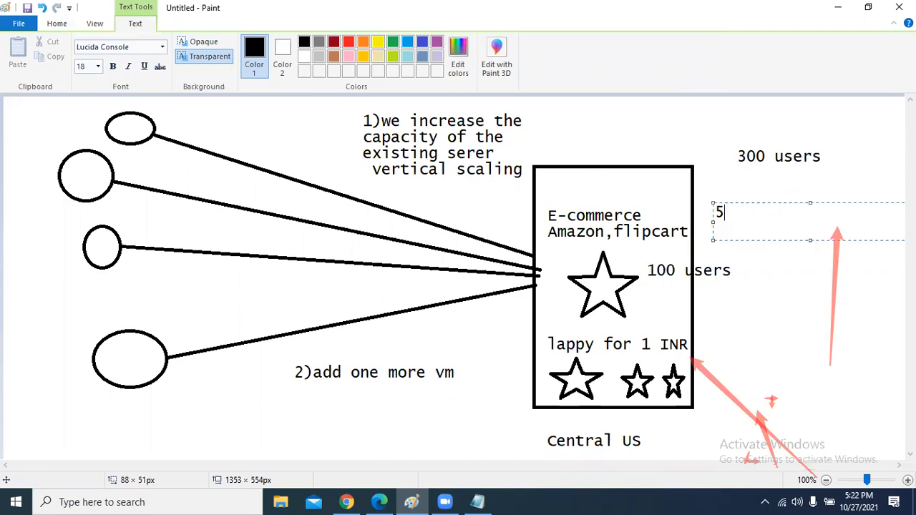
{"action": "type", "text": "0 users"}
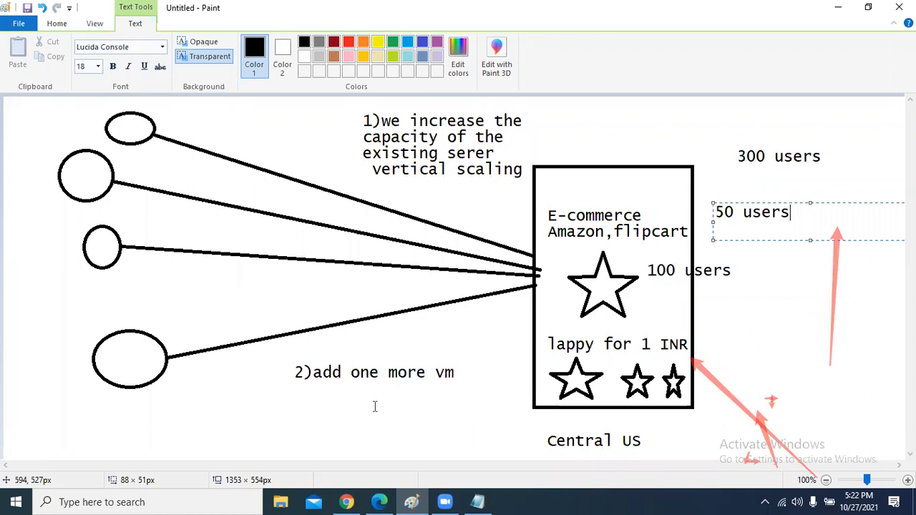
{"action": "left_click", "coordinate": [338, 419]}
{"action": "type", "text": "remove "}
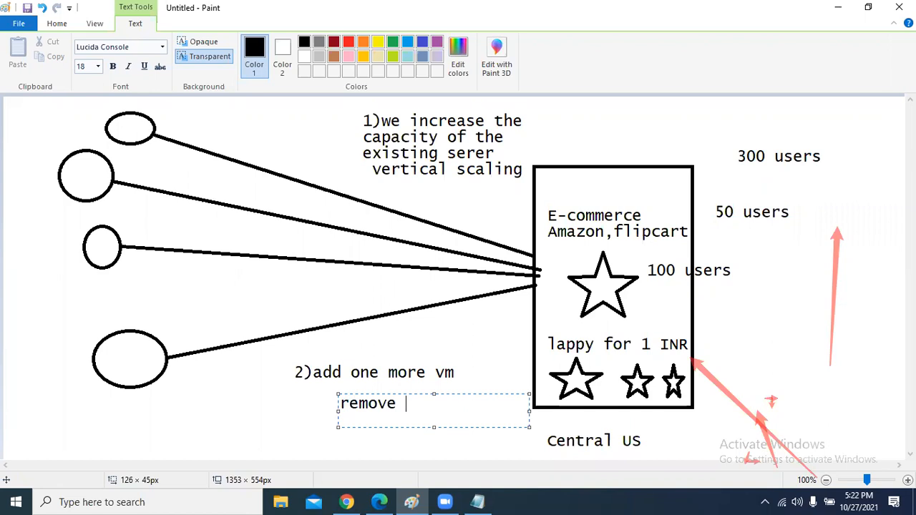
{"action": "type", "text": "one m"}
{"action": "key", "text": "BackSpace"}
{"action": "type", "text": "vm"}
{"action": "key", "text": "Return"}
{"action": "type", "text": "ho"}
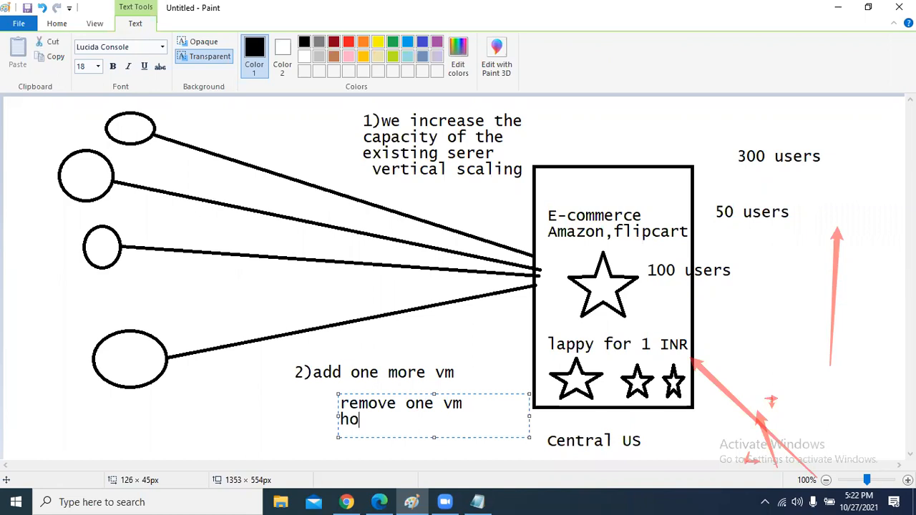
{"action": "type", "text": "rizontal"}
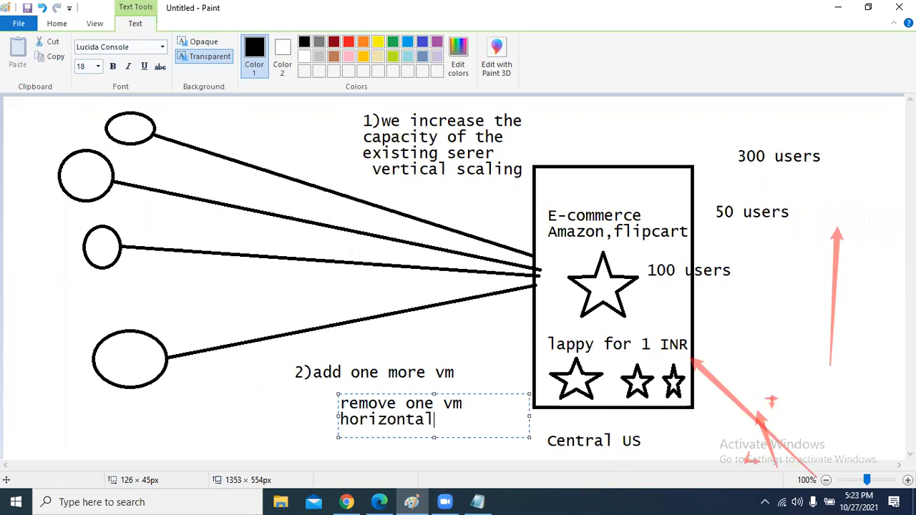
{"action": "type", "text": " scaling"}
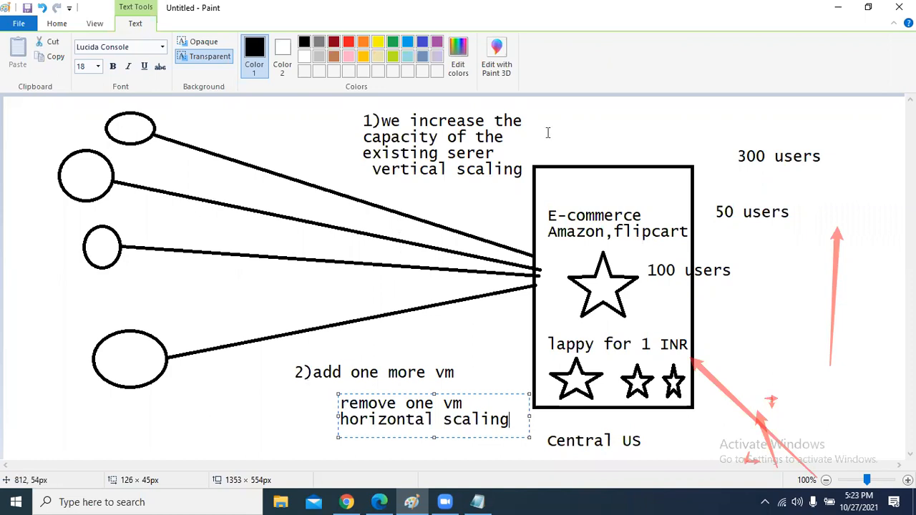
{"action": "left_click_drag", "start_coordinate": [546, 147], "coordinate": [620, 109]}
{"action": "left_click_drag", "start_coordinate": [682, 107], "coordinate": [699, 108]}
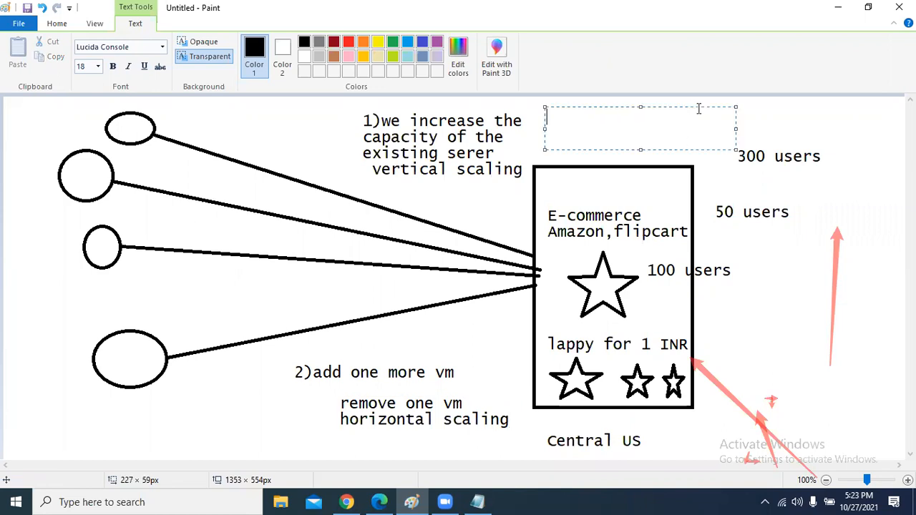
Step: Type the note 'a)vm is stopped' near '300 users' and pick red as the drawing colour
{"action": "type", "text": "a)stop"}
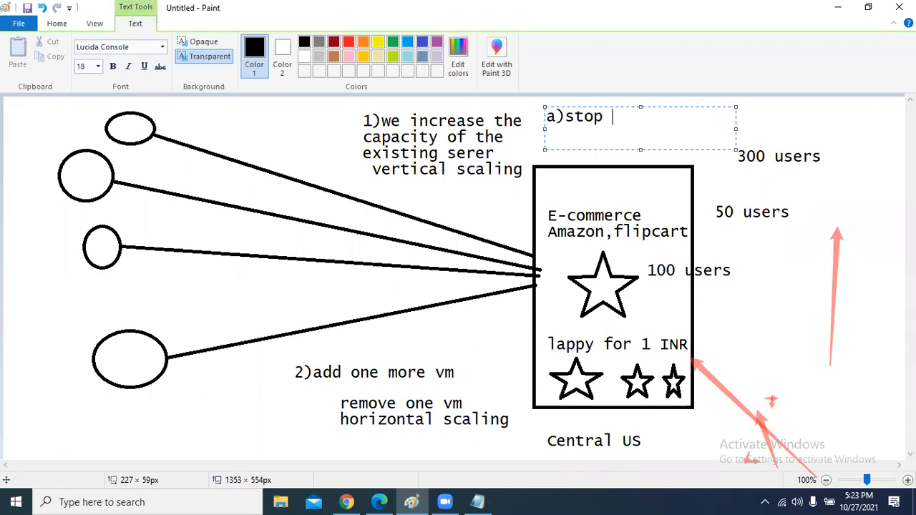
{"action": "key", "text": "BackSpace"}
{"action": "key", "text": "BackSpace"}
{"action": "key", "text": "BackSpace"}
{"action": "key", "text": "BackSpace"}
{"action": "key", "text": "BackSpace"}
{"action": "type", "text": "vm is sto"}
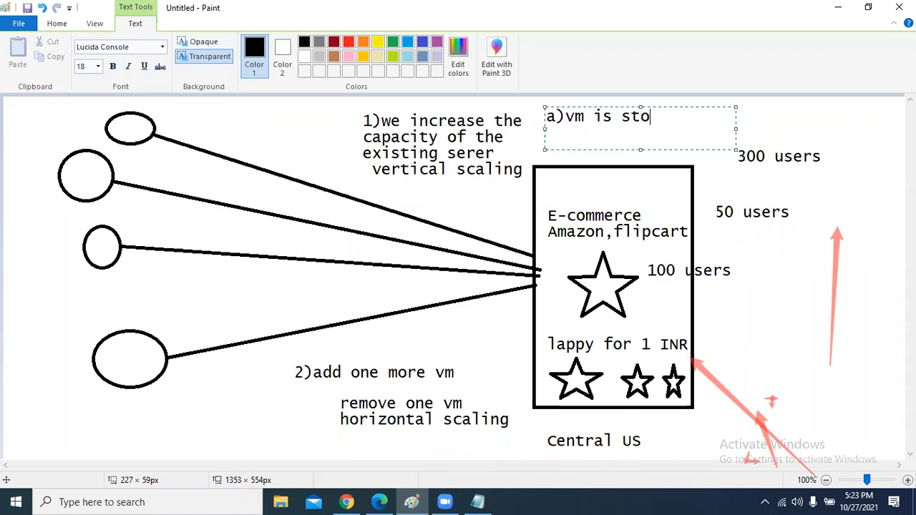
{"action": "type", "text": "pped"}
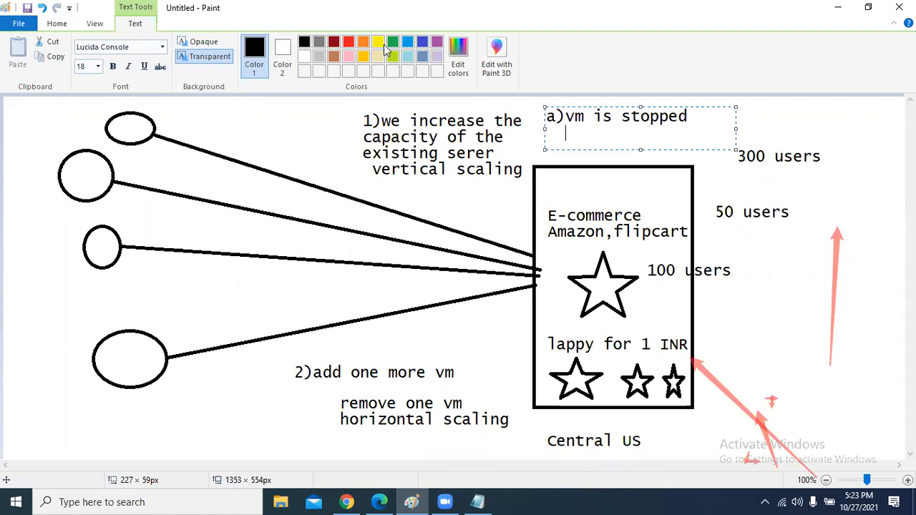
{"action": "left_click", "coordinate": [345, 48]}
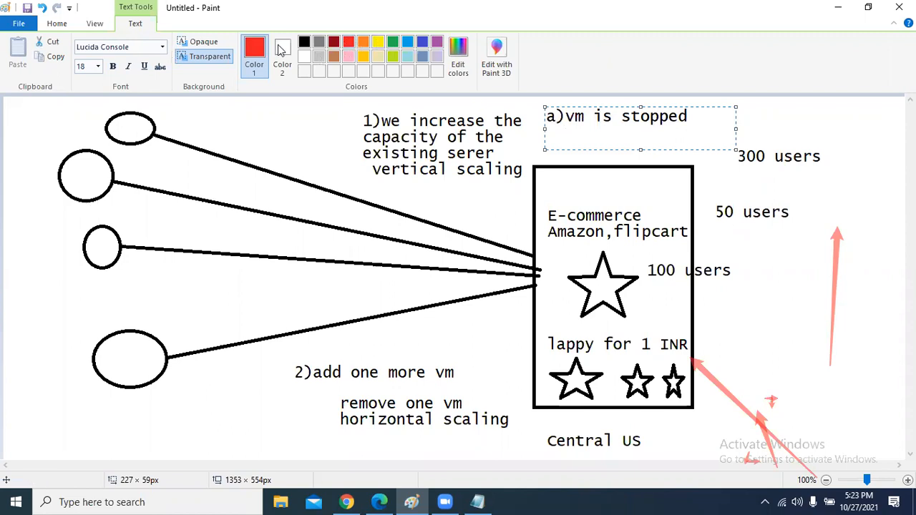
{"action": "left_click", "coordinate": [128, 66]}
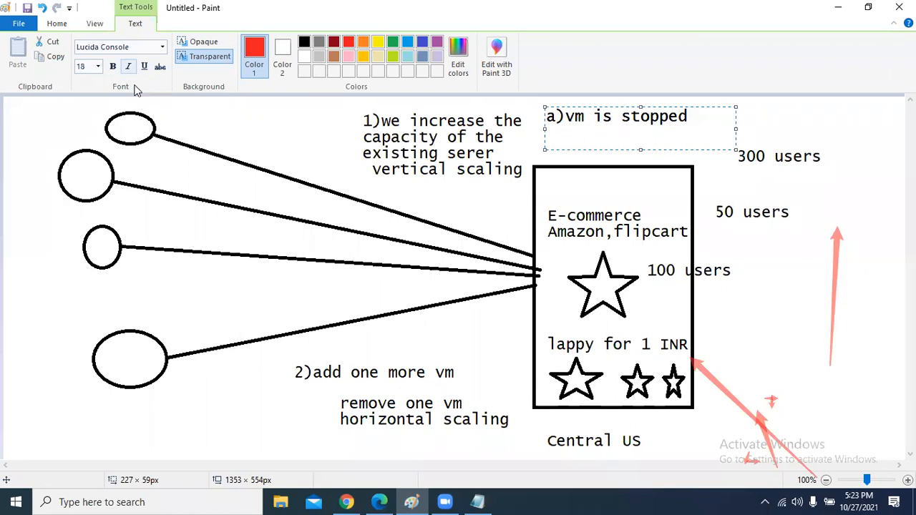
{"action": "left_click", "coordinate": [252, 140]}
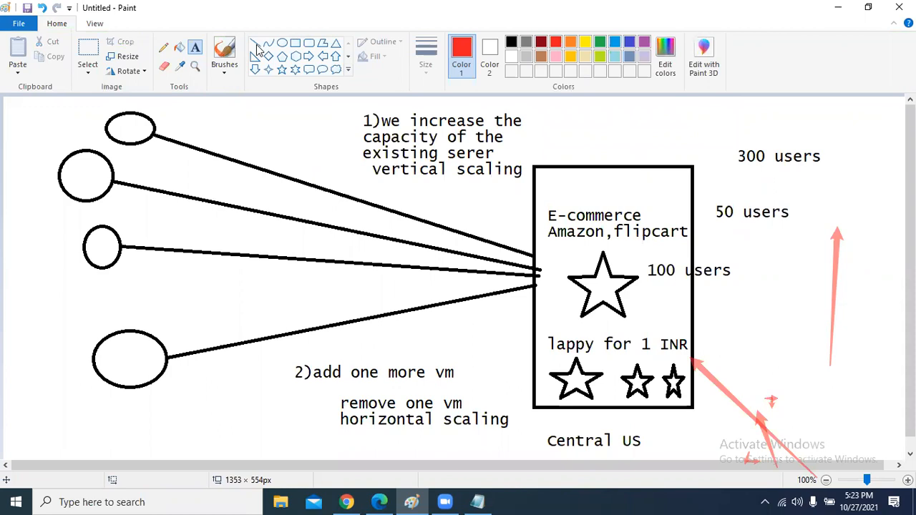
Step: Strike each of the four oval-to-rectangle lines with short red line strokes
{"action": "left_click", "coordinate": [256, 44]}
{"action": "mouse_move", "coordinate": [274, 156]}
{"action": "left_mouse_down"}
{"action": "mouse_move", "coordinate": [332, 179]}
{"action": "mouse_move", "coordinate": [305, 185]}
{"action": "mouse_move", "coordinate": [340, 219]}
{"action": "left_mouse_up"}
{"action": "left_click_drag", "start_coordinate": [327, 203], "coordinate": [313, 225]}
{"action": "mouse_move", "coordinate": [305, 242]}
{"action": "left_mouse_down"}
{"action": "mouse_move", "coordinate": [339, 255]}
{"action": "mouse_move", "coordinate": [319, 261]}
{"action": "left_mouse_up"}
{"action": "mouse_move", "coordinate": [303, 307]}
{"action": "left_mouse_down"}
{"action": "mouse_move", "coordinate": [362, 317]}
{"action": "mouse_move", "coordinate": [348, 302]}
{"action": "left_mouse_up"}
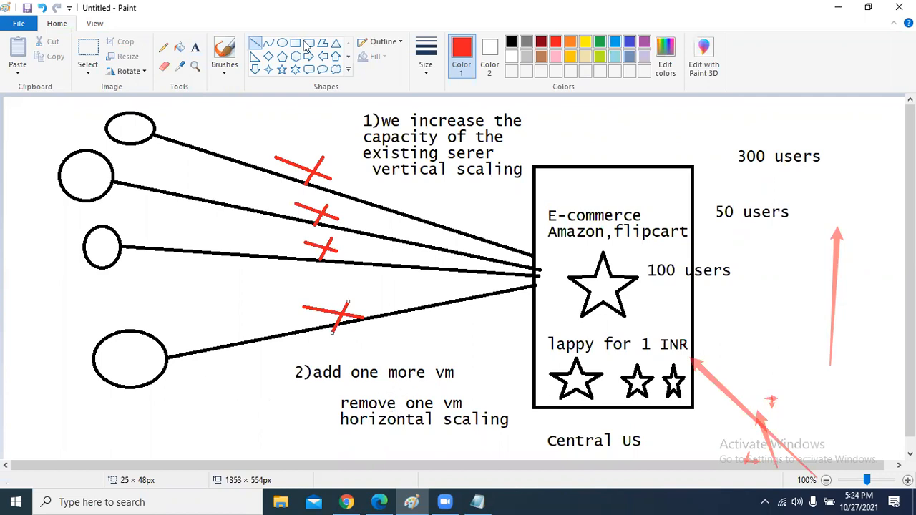
{"action": "left_click", "coordinate": [196, 48]}
{"action": "left_click", "coordinate": [247, 396]}
Step: Type the red three-line note 'VMSS / cpu>75 / add one vm' below the bottom oval
{"action": "type", "text": "V"}
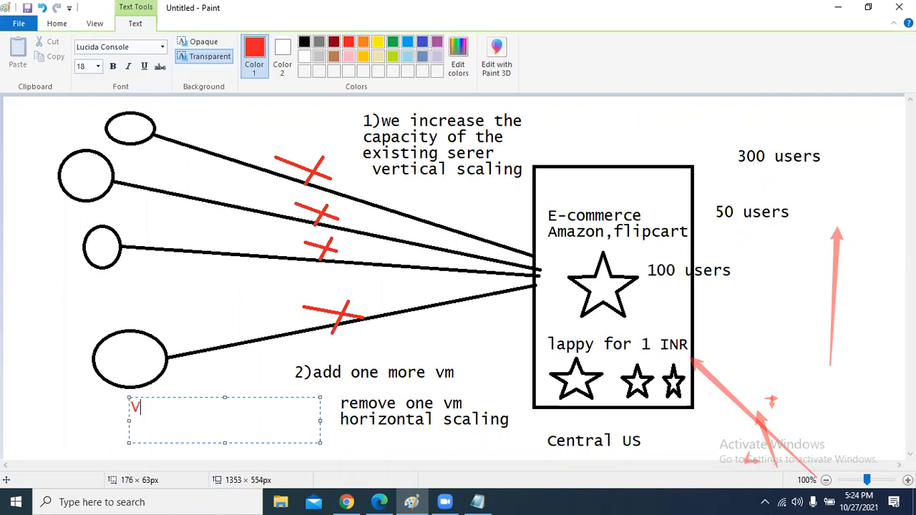
{"action": "type", "text": "MSS"}
{"action": "key", "text": "ctrl+a"}
{"action": "type", "text": "cpu>"}
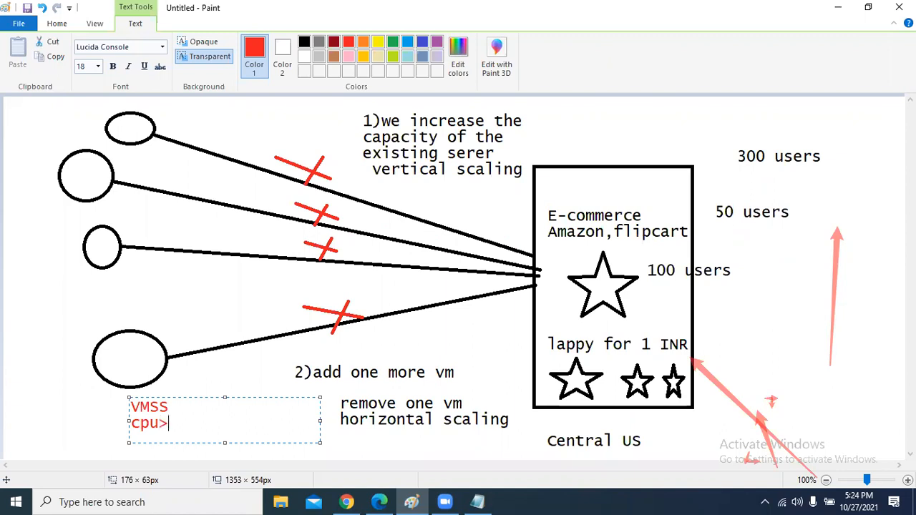
{"action": "type", "text": "75"}
{"action": "key", "text": "Return"}
{"action": "type", "text": "add o"}
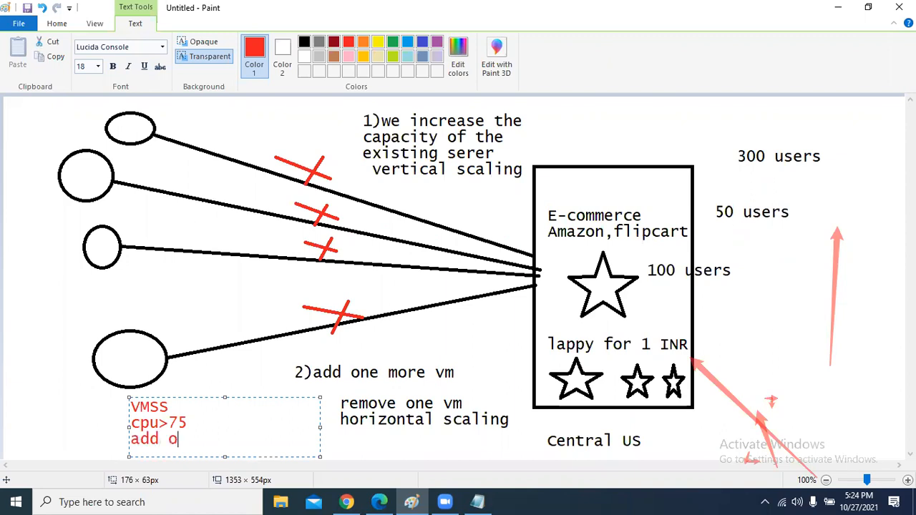
{"action": "type", "text": "ne vm"}
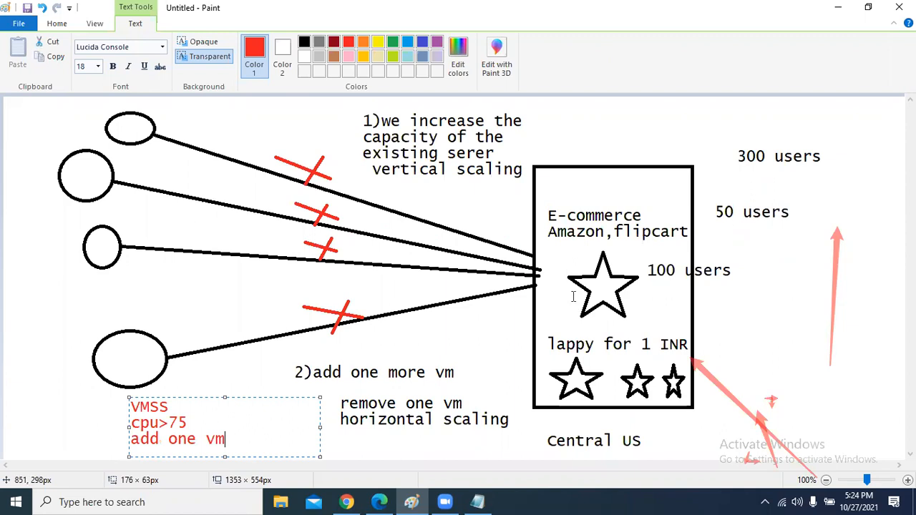
{"action": "key", "text": "Return"}
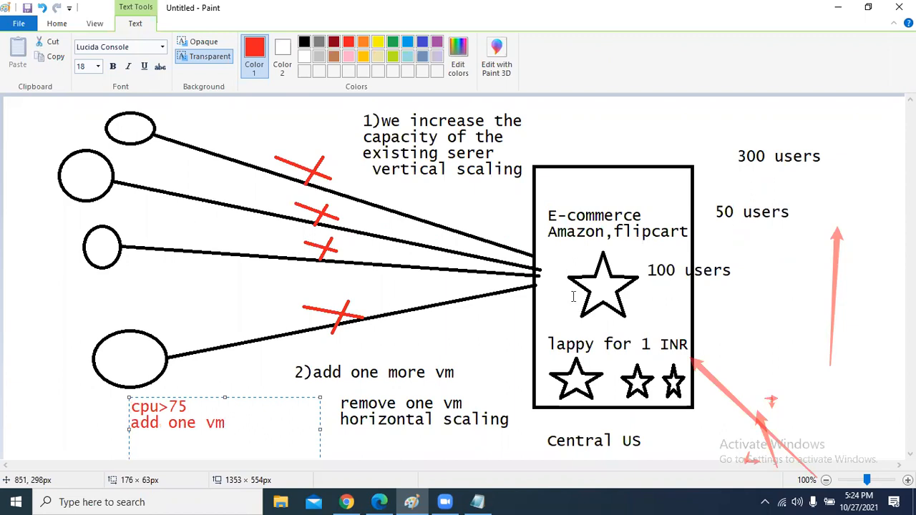
{"action": "key", "text": "BackSpace"}
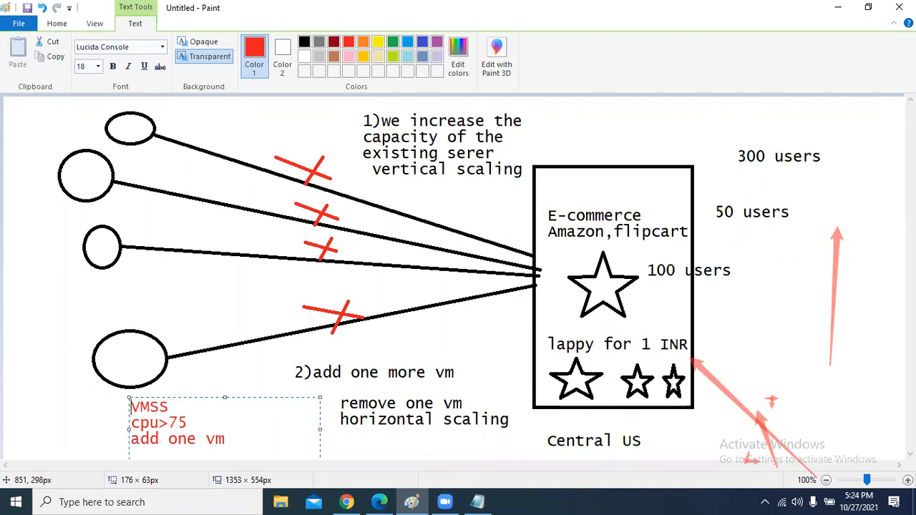
Step: Commit the note and start a new red text box near the centre reading 'cpu<25'
{"action": "left_click", "coordinate": [453, 334]}
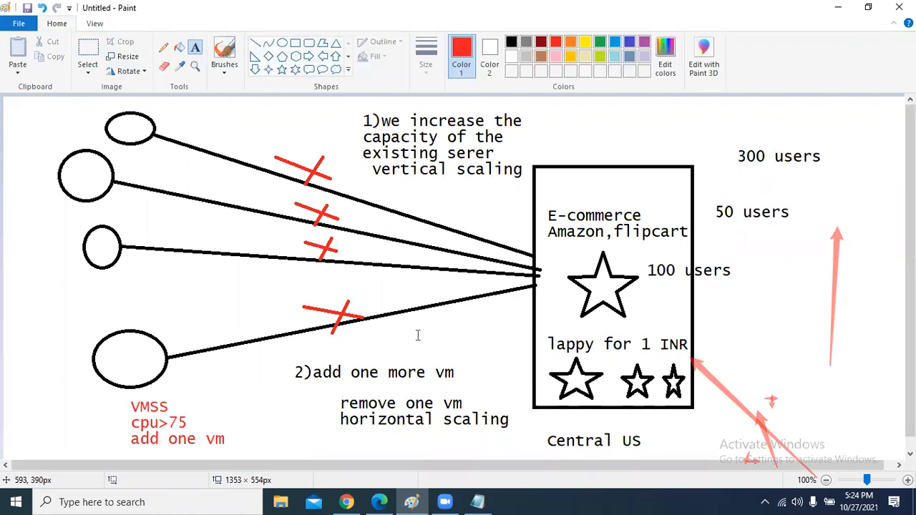
{"action": "left_click_drag", "start_coordinate": [485, 327], "coordinate": [397, 362]}
{"action": "type", "text": "cp"}
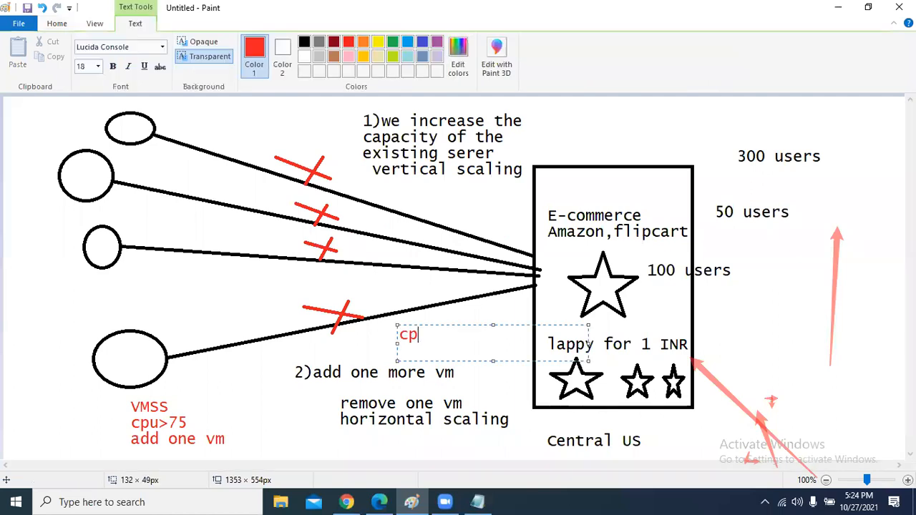
{"action": "type", "text": "u<25"}
Step: Add the second line 'remove one vm' to the cpu<25 note, then start a text box above '300 users'
{"action": "key", "text": "Return"}
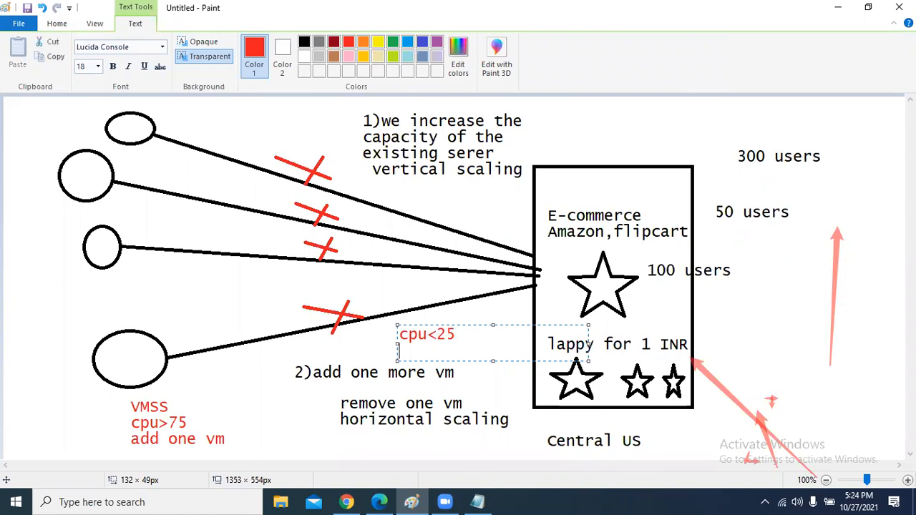
{"action": "type", "text": "remove one "}
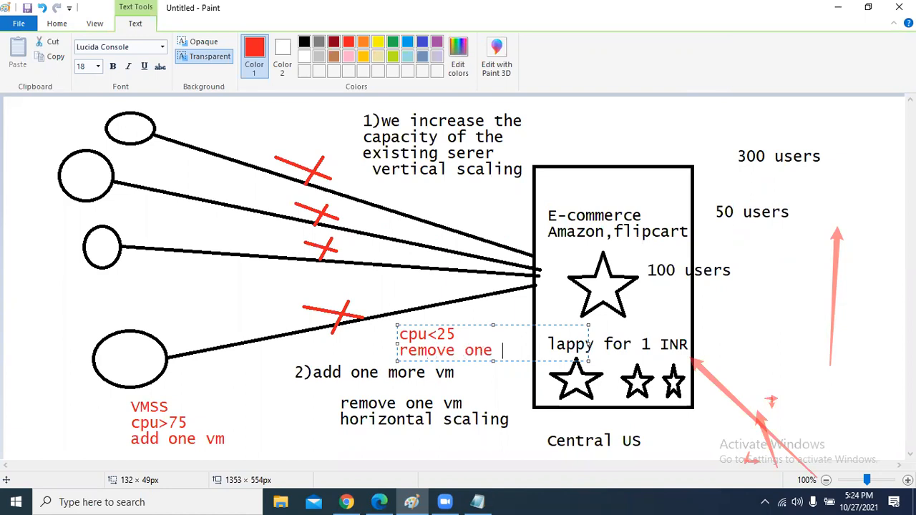
{"action": "type", "text": "vm"}
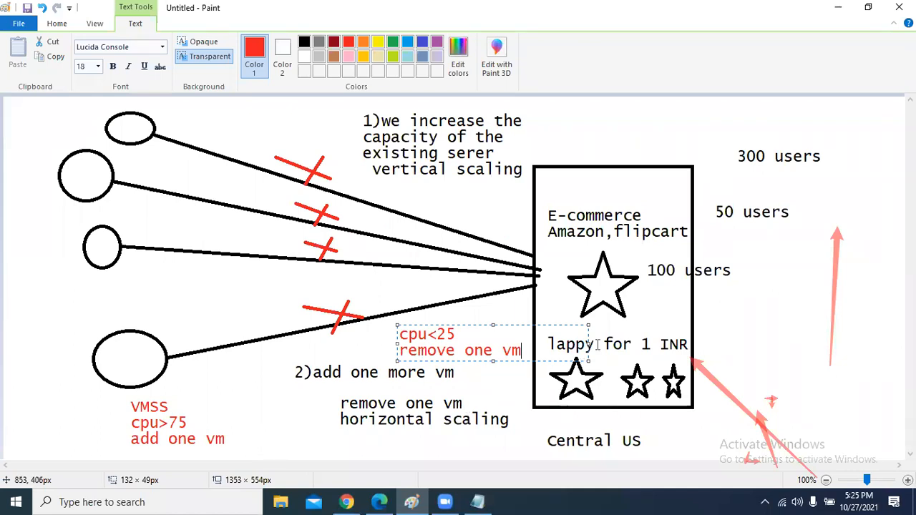
{"action": "left_click_drag", "start_coordinate": [594, 142], "coordinate": [716, 116]}
Step: Type the red label 'vmss' above '300 users' and commit it onto the drawing
{"action": "type", "text": "vm"}
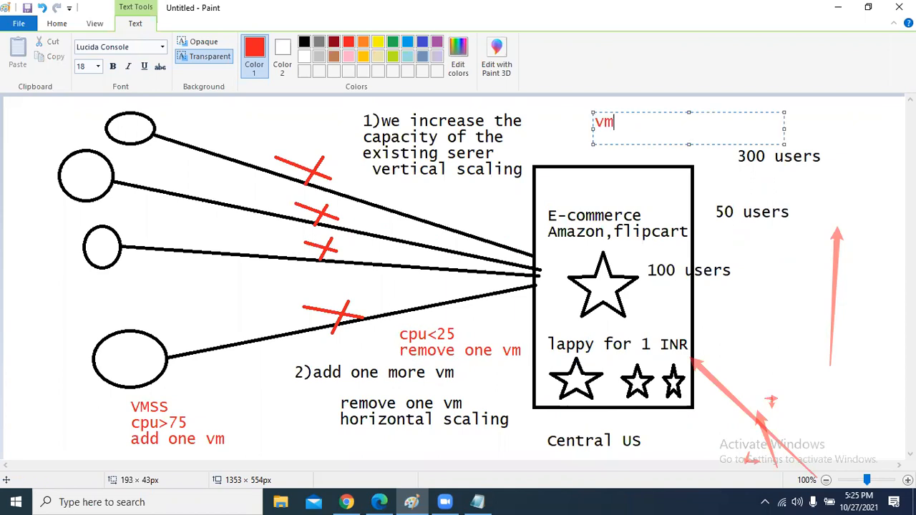
{"action": "key", "text": "BackSpace"}
{"action": "type", "text": "mss"}
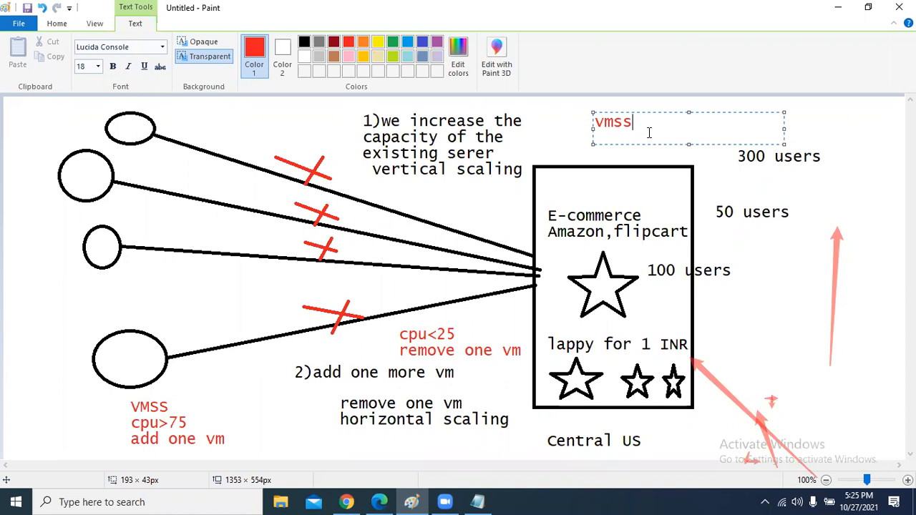
{"action": "left_click", "coordinate": [9, 26]}
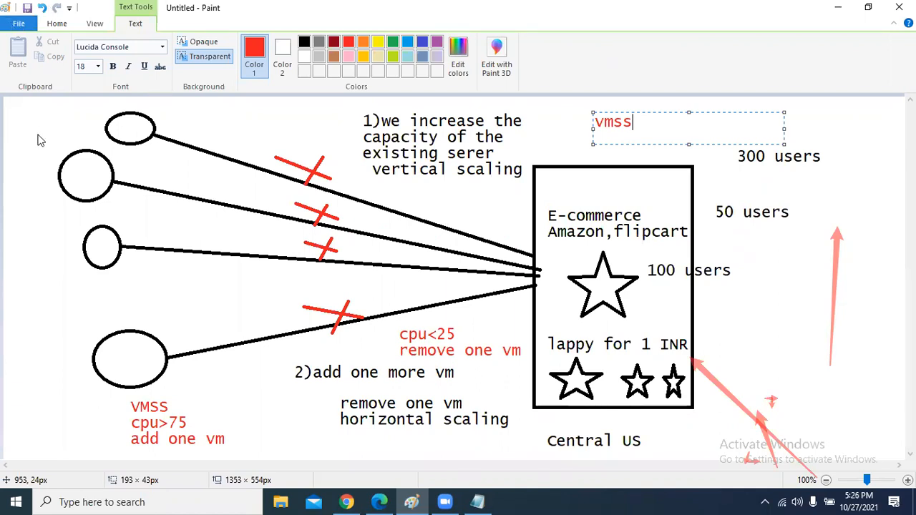
{"action": "key", "text": "Escape"}
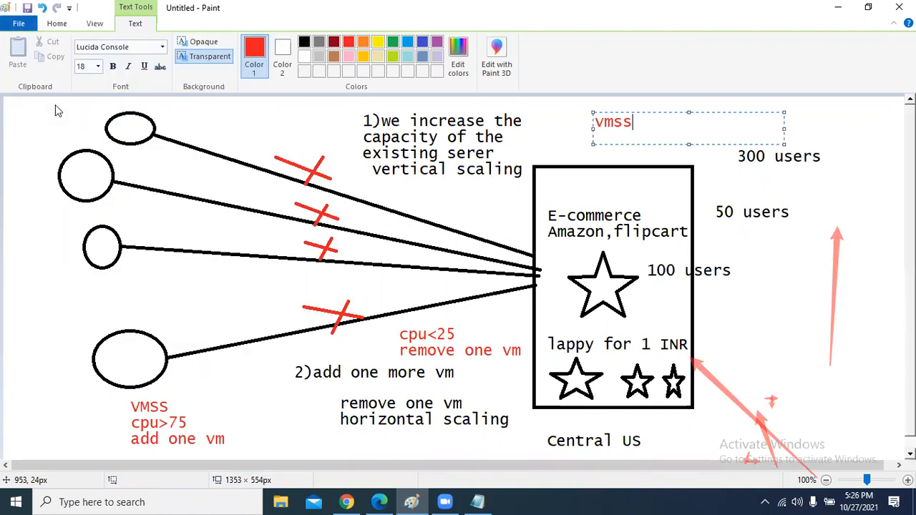
{"action": "left_click", "coordinate": [55, 104]}
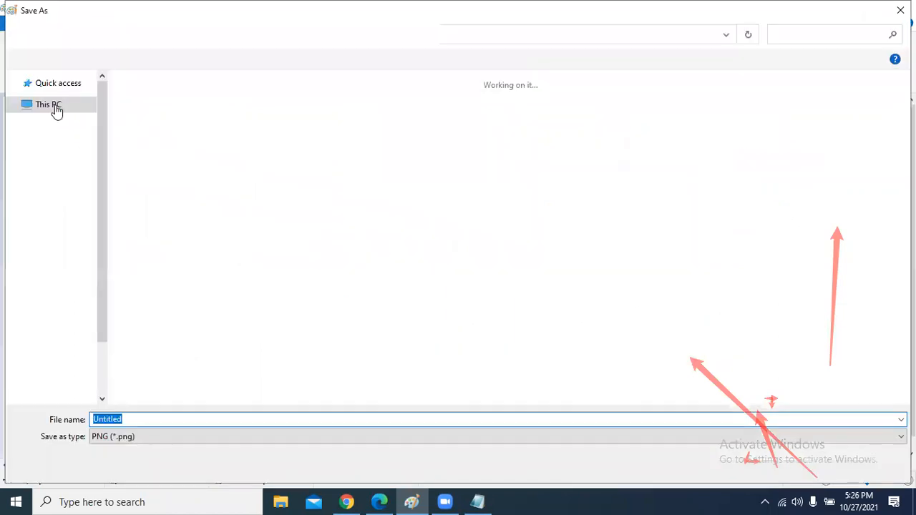
Step: Name the file '27octazureadmindevops5pmistdurga', fixing the trailing 6, and save it as PNG
{"action": "type", "text": "27"}
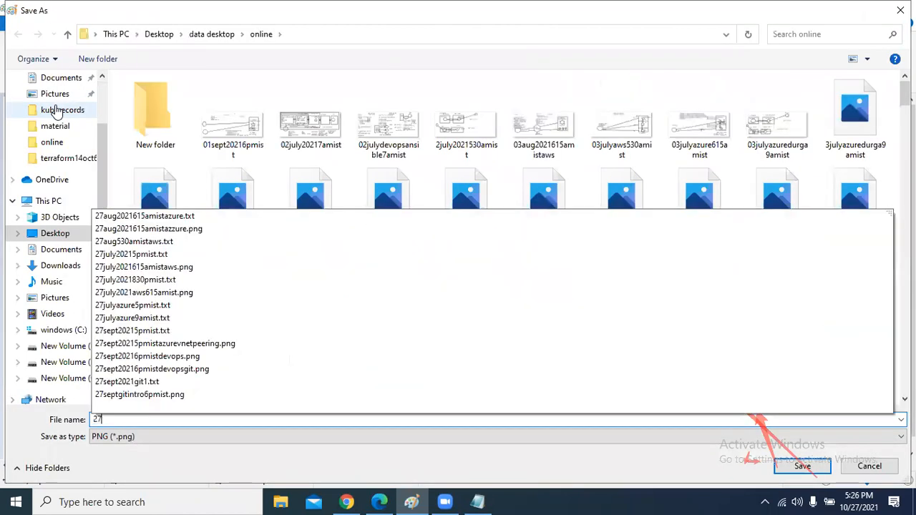
{"action": "type", "text": "oct"}
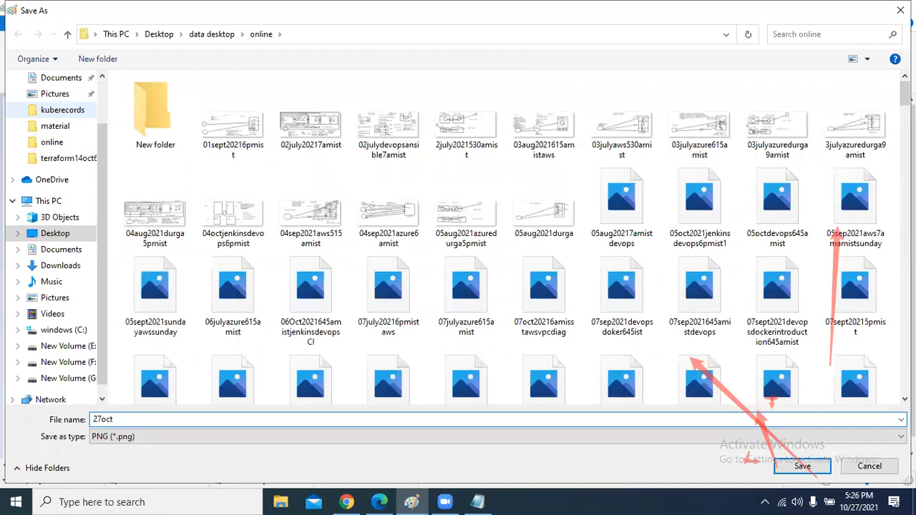
{"action": "type", "text": "azure"}
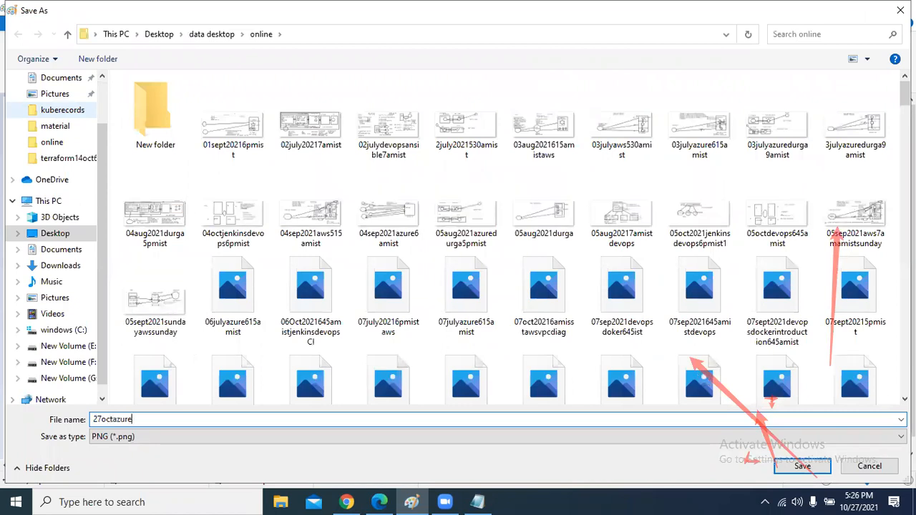
{"action": "type", "text": "admindevops"}
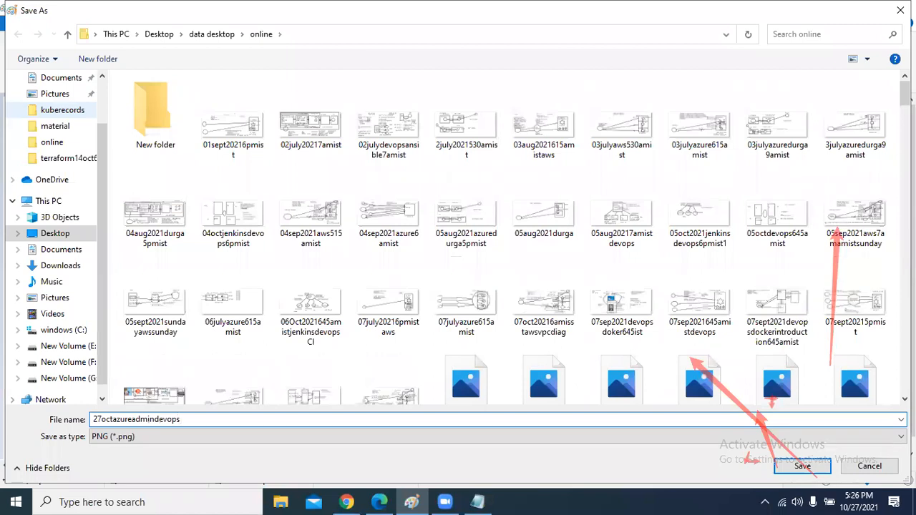
{"action": "type", "text": "6"}
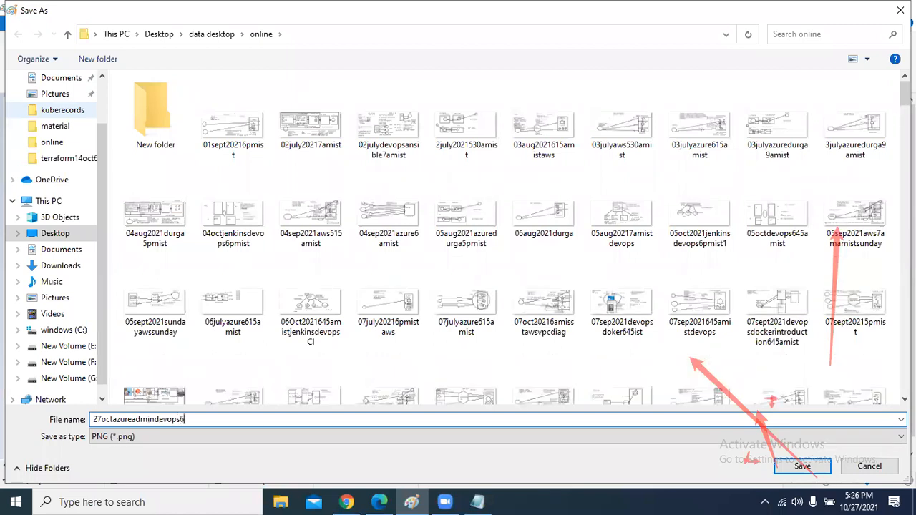
{"action": "key", "text": "BackSpace"}
{"action": "type", "text": "5pmistdurga"}
{"action": "key", "text": "Return"}
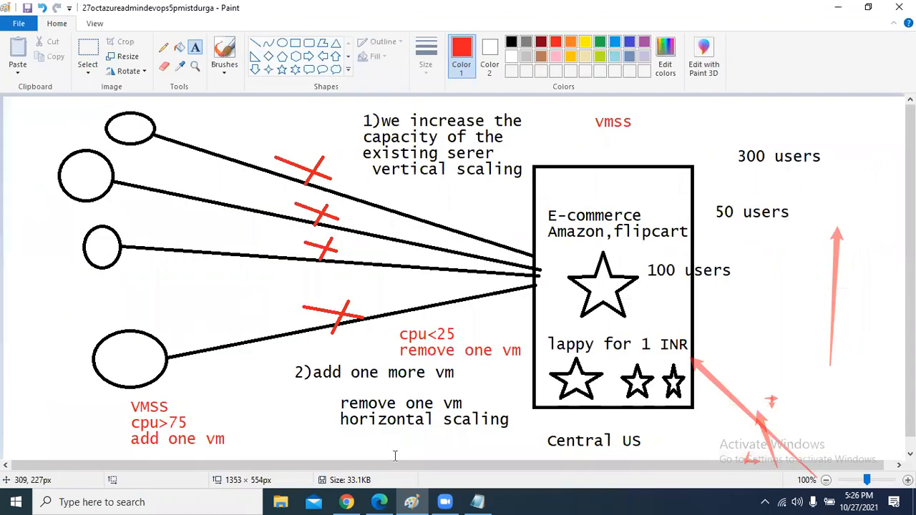
Step: Open myvm's Connect > SSH instructions in Azure, then search Windows for 'git'
{"action": "left_click", "coordinate": [348, 501]}
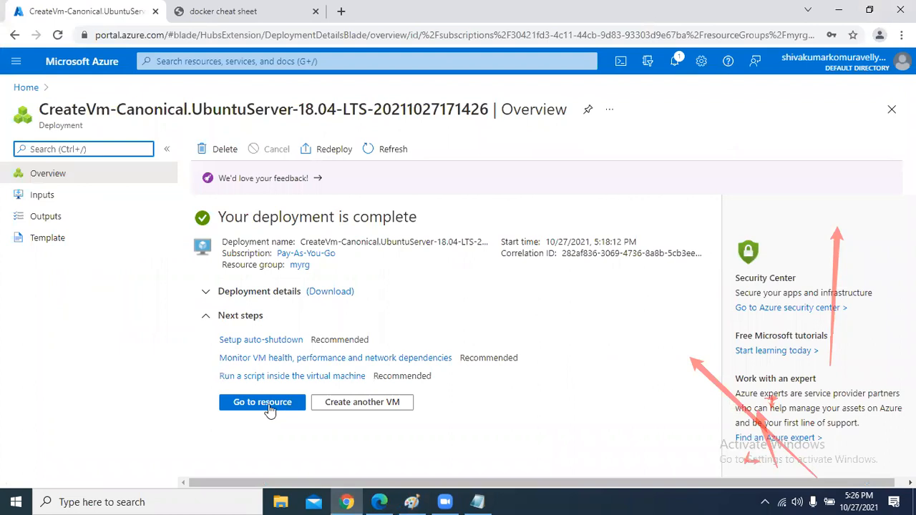
{"action": "left_click", "coordinate": [252, 405]}
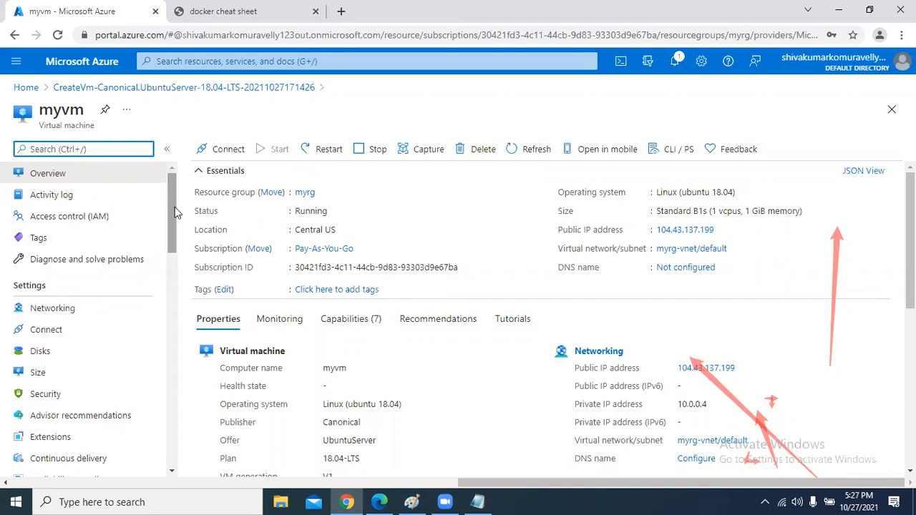
{"action": "scroll", "coordinate": [178, 236], "scroll_direction": "down", "scroll_amount": 2}
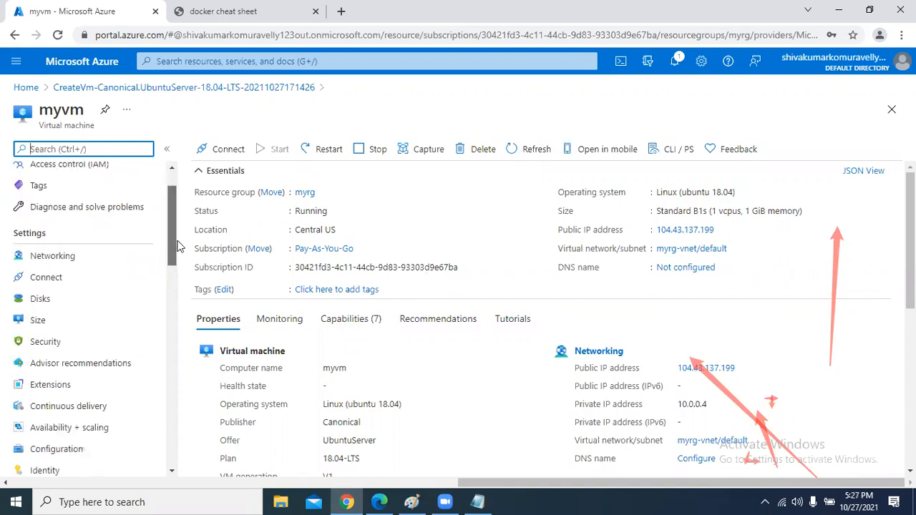
{"action": "left_click_drag", "start_coordinate": [210, 174], "coordinate": [219, 165]}
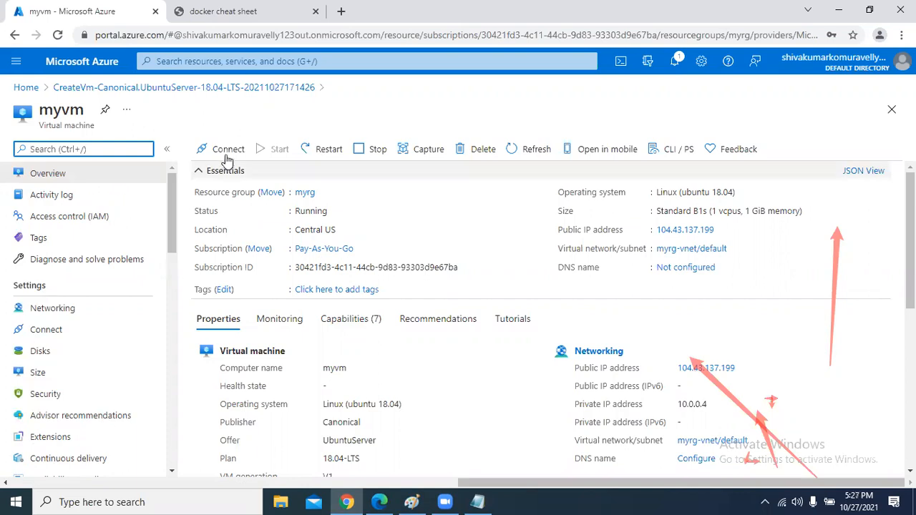
{"action": "left_click", "coordinate": [229, 156]}
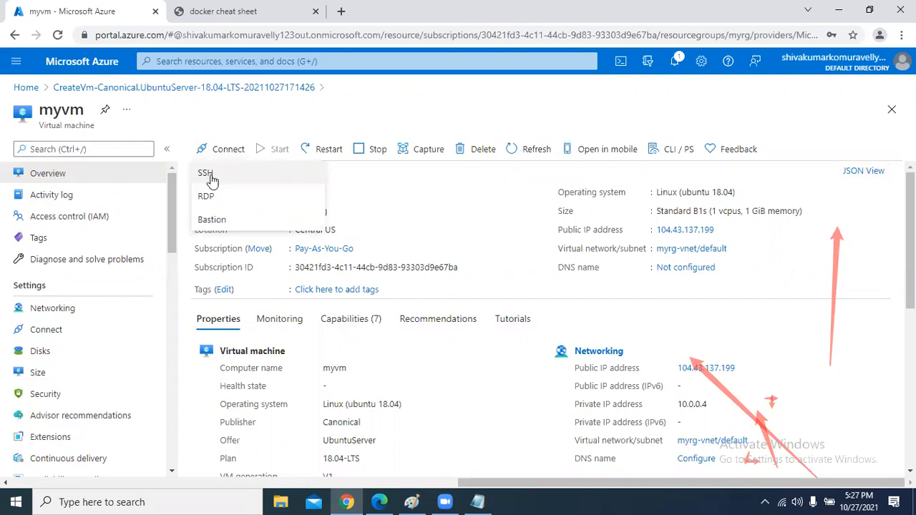
{"action": "left_click", "coordinate": [207, 174]}
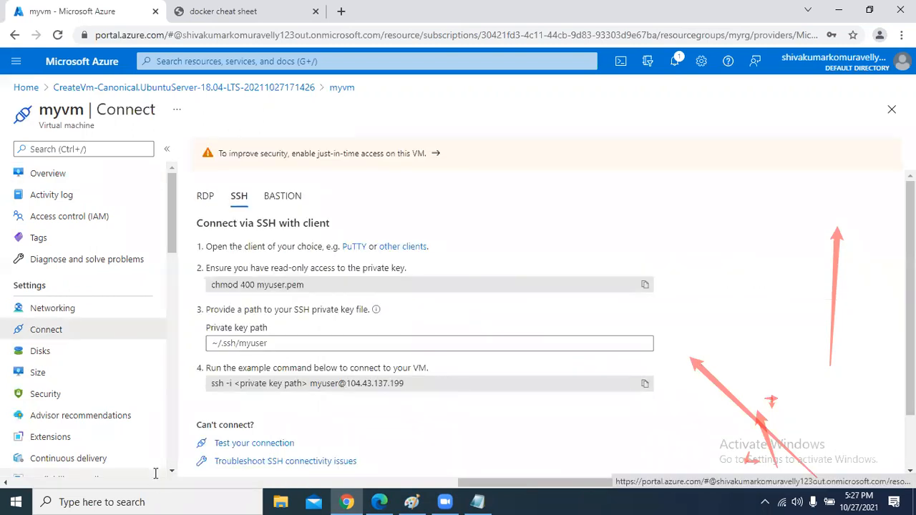
{"action": "left_click", "coordinate": [158, 500]}
{"action": "type", "text": "git"}
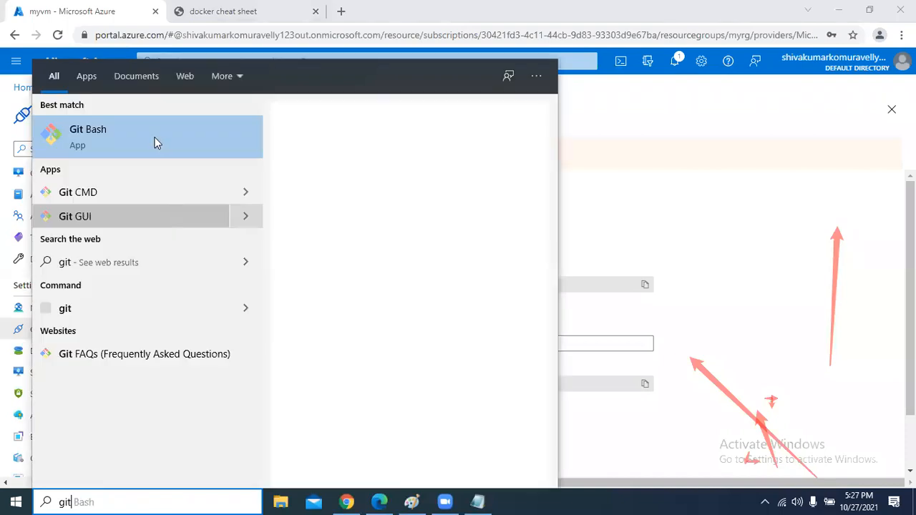
Step: Launch Git Bash and paste in the example ssh command copied from Azure's SSH page
{"action": "left_click", "coordinate": [157, 143]}
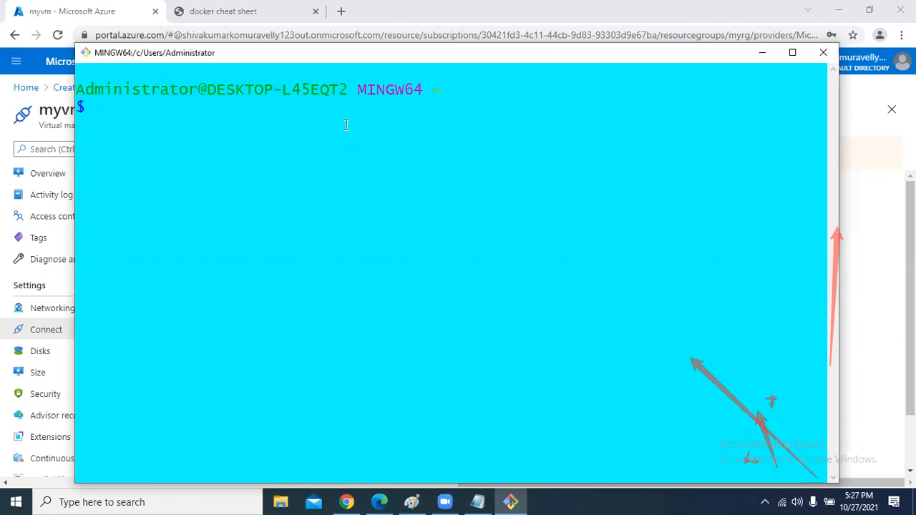
{"action": "right_click", "coordinate": [213, 127]}
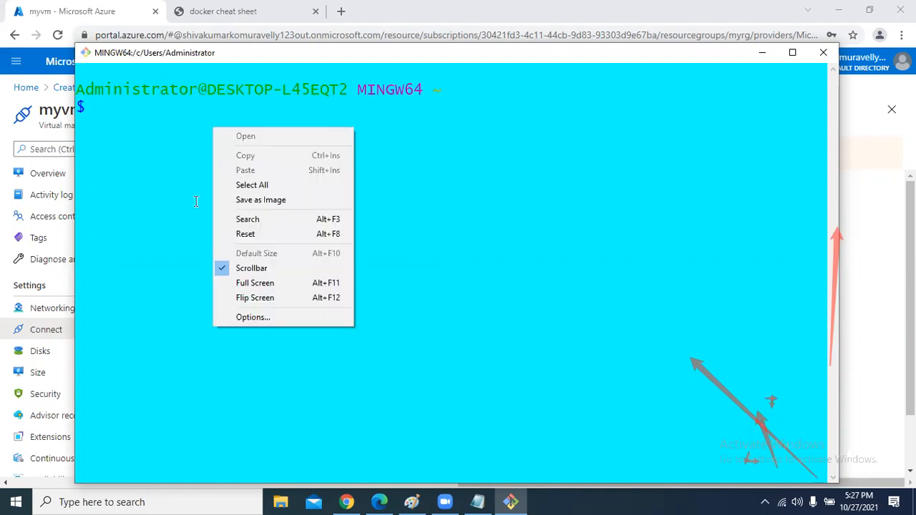
{"action": "left_click", "coordinate": [356, 472]}
{"action": "left_click", "coordinate": [348, 502]}
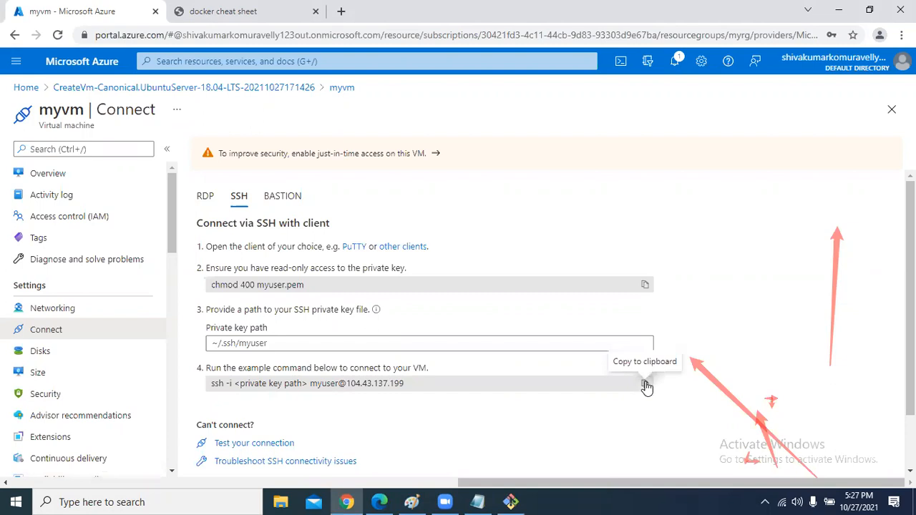
{"action": "left_click", "coordinate": [646, 387]}
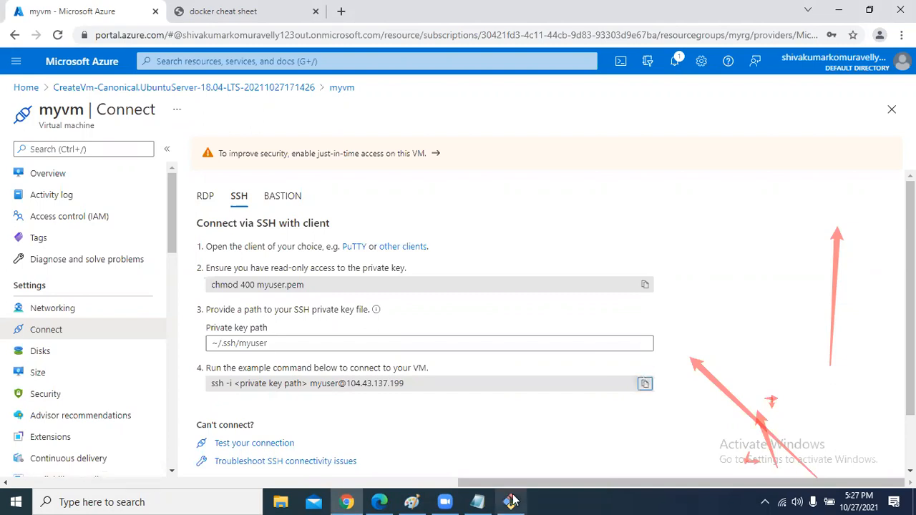
{"action": "left_click", "coordinate": [512, 502]}
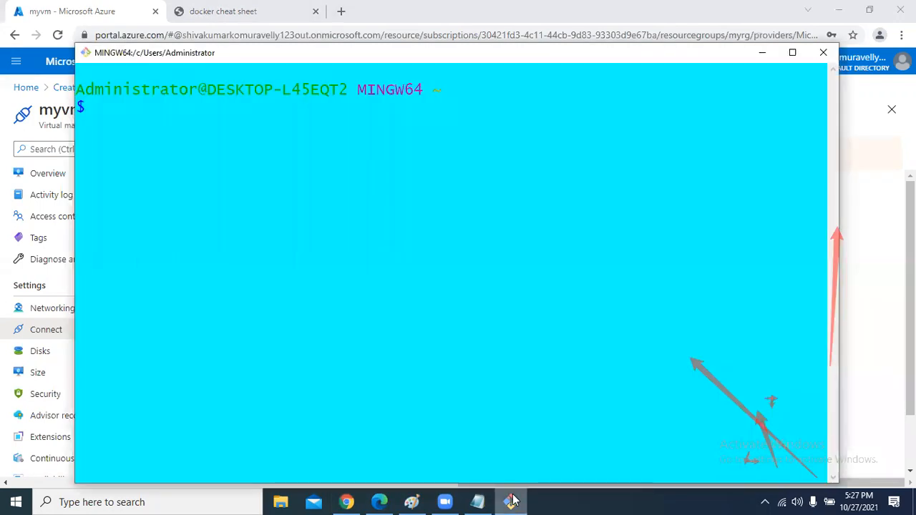
{"action": "key", "text": "shift+Insert"}
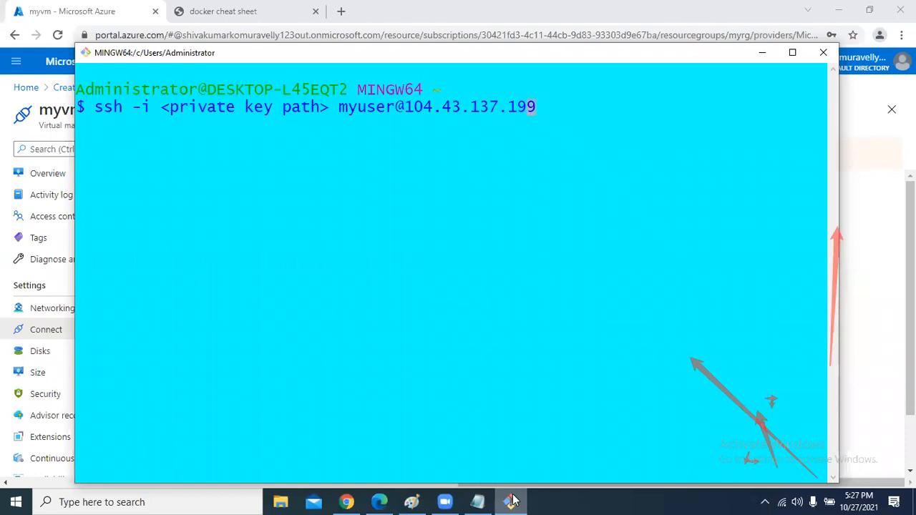
{"action": "key", "text": "Left"}
{"action": "key", "text": "Left"}
{"action": "key", "text": "Left"}
{"action": "key", "text": "Left"}
{"action": "key", "text": "Left"}
{"action": "key", "text": "Left"}
{"action": "key", "text": "BackSpace"}
{"action": "key", "text": "BackSpace"}
{"action": "key", "text": "BackSpace"}
{"action": "key", "text": "BackSpace"}
{"action": "key", "text": "BackSpace"}
{"action": "key", "text": "BackSpace"}
{"action": "key", "text": "BackSpace"}
{"action": "key", "text": "BackSpace"}
{"action": "key", "text": "BackSpace"}
{"action": "key", "text": "BackSpace"}
{"action": "key", "text": "BackSpace"}
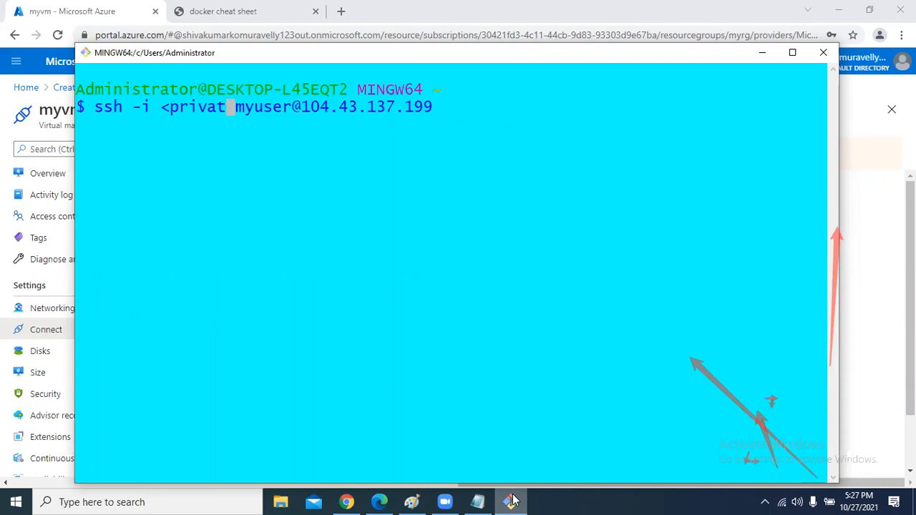
{"action": "key", "text": "BackSpace"}
{"action": "key", "text": "BackSpace"}
{"action": "key", "text": "BackSpace"}
{"action": "key", "text": "BackSpace"}
{"action": "key", "text": "BackSpace"}
{"action": "key", "text": "BackSpace"}
{"action": "key", "text": "BackSpace"}
{"action": "key", "text": "BackSpace"}
{"action": "key", "text": "BackSpace"}
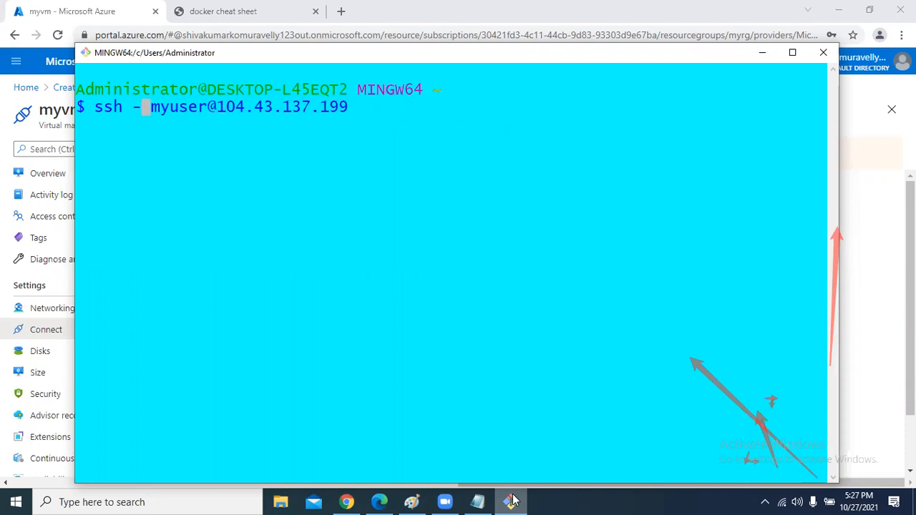
{"action": "key", "text": "BackSpace"}
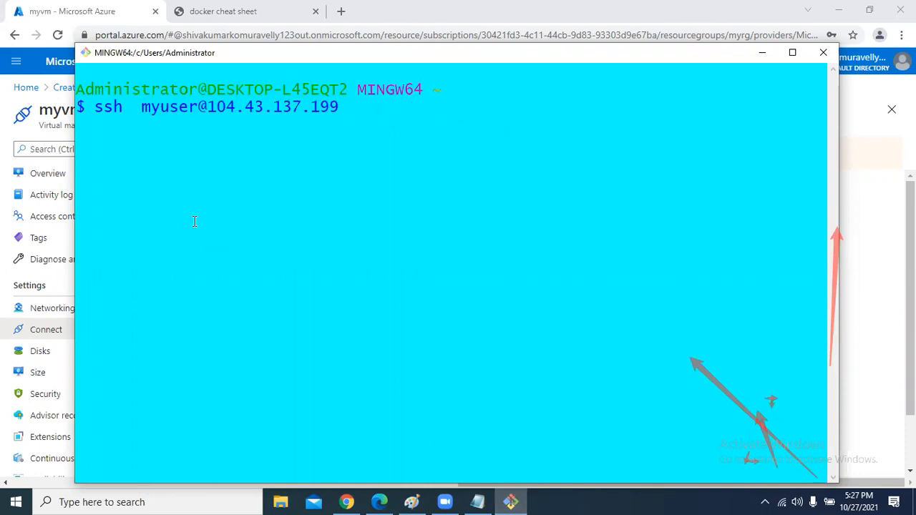
{"action": "left_click_drag", "start_coordinate": [213, 106], "coordinate": [293, 108]}
{"action": "left_click_drag", "start_coordinate": [325, 141], "coordinate": [325, 150]}
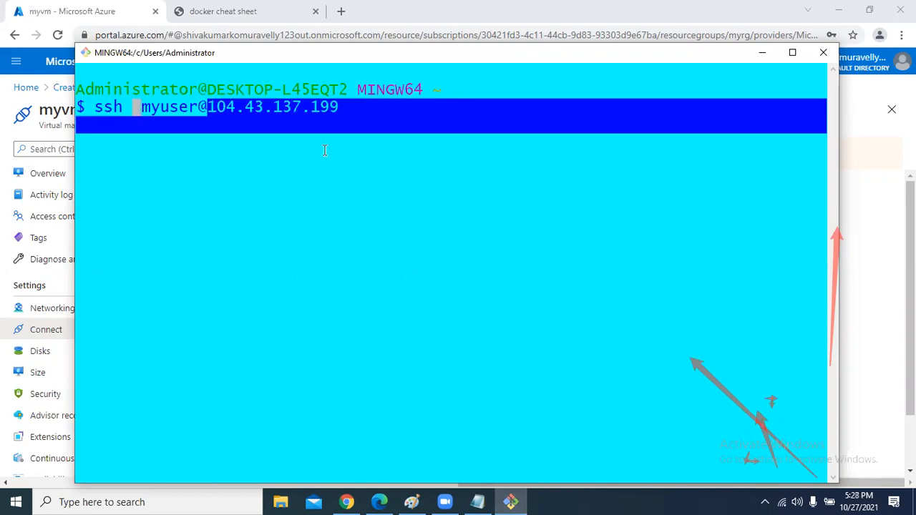
{"action": "left_click", "coordinate": [325, 151]}
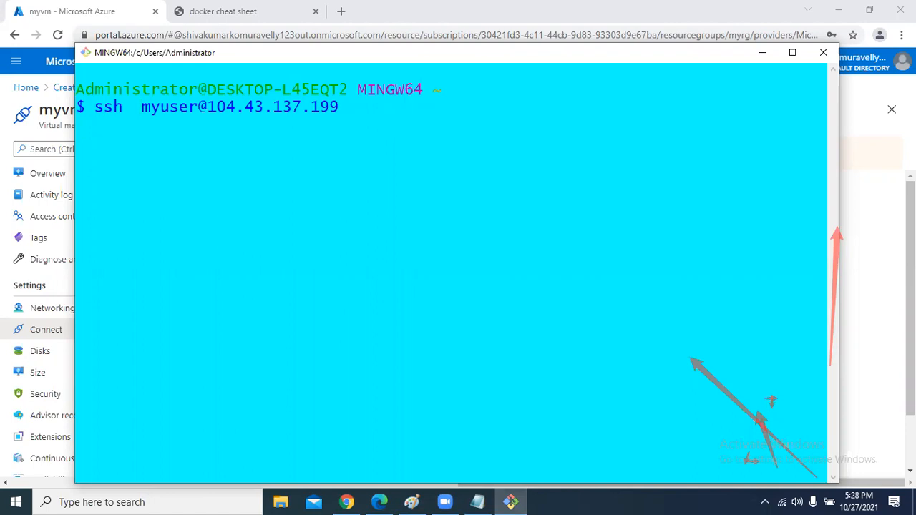
{"action": "key", "text": "Return"}
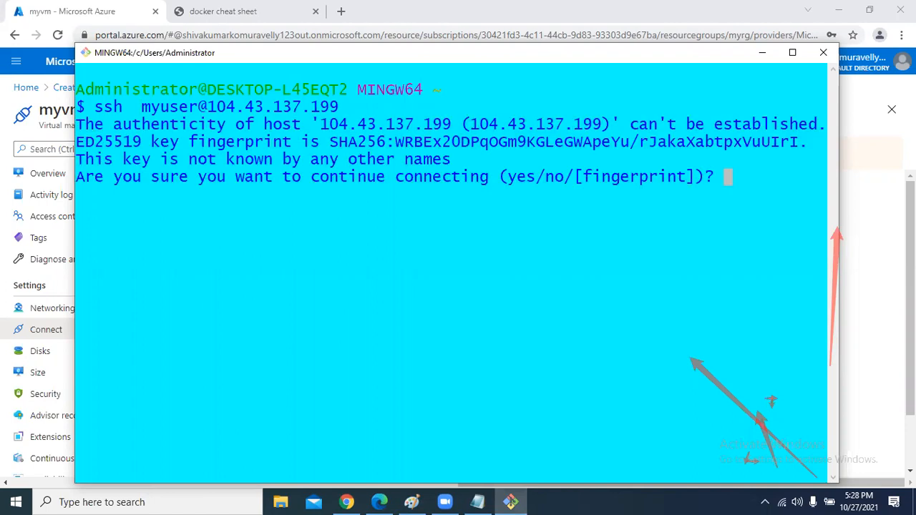
Step: Accept the VM's host key with 'yes' and log into myvm with the password
{"action": "type", "text": "yes"}
{"action": "key", "text": "Return"}
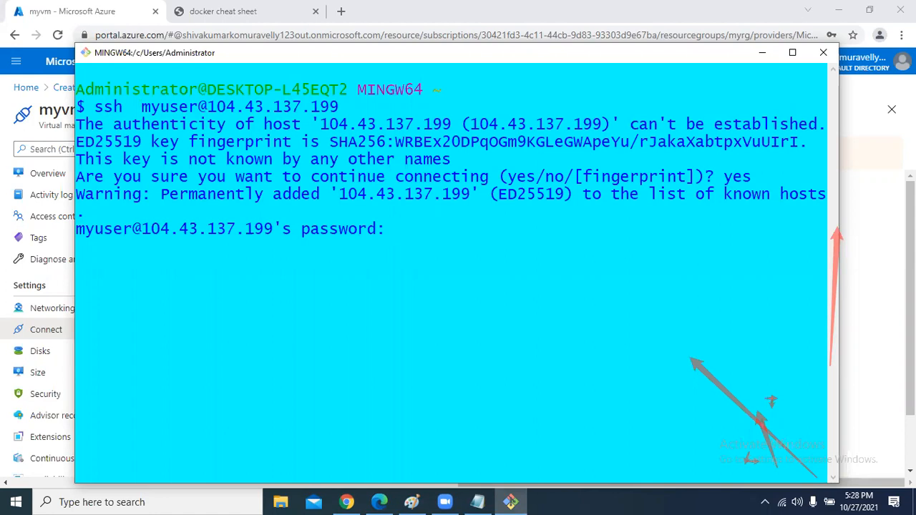
{"action": "key", "text": "Return"}
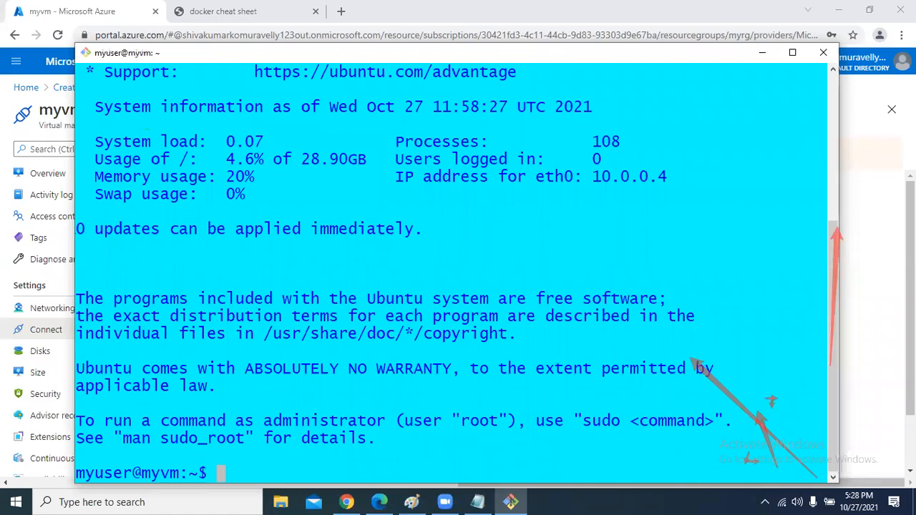
Step: Clear the terminal screen and switch back to the Azure portal
{"action": "type", "text": "clear"}
{"action": "key", "text": "Return"}
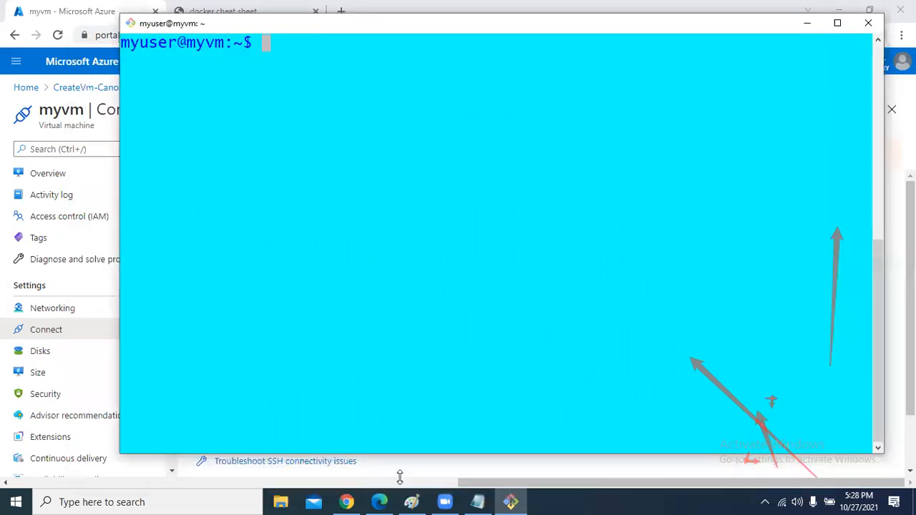
{"action": "mouse_move", "coordinate": [347, 502]}
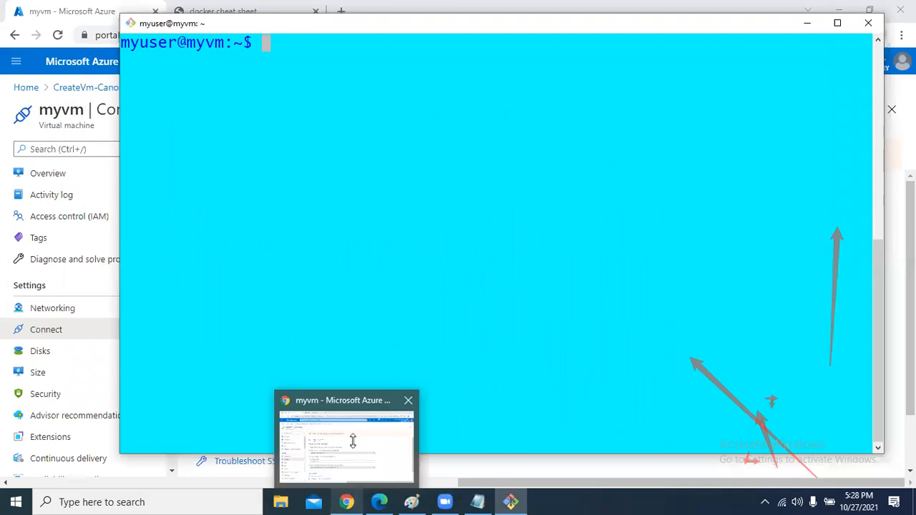
{"action": "left_click", "coordinate": [353, 430]}
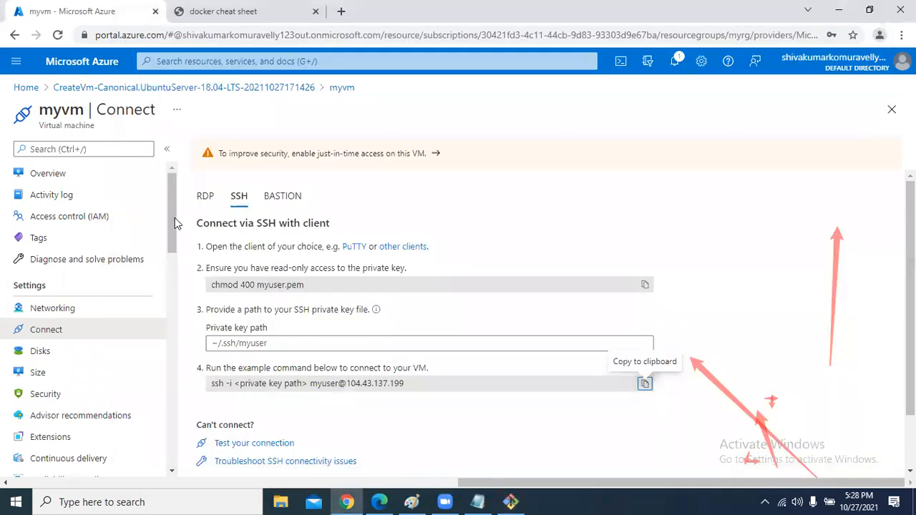
Step: Open myvm's Size settings and select the D2s_v3 size from the list
{"action": "scroll", "coordinate": [92, 274], "scroll_direction": "down", "scroll_amount": 1}
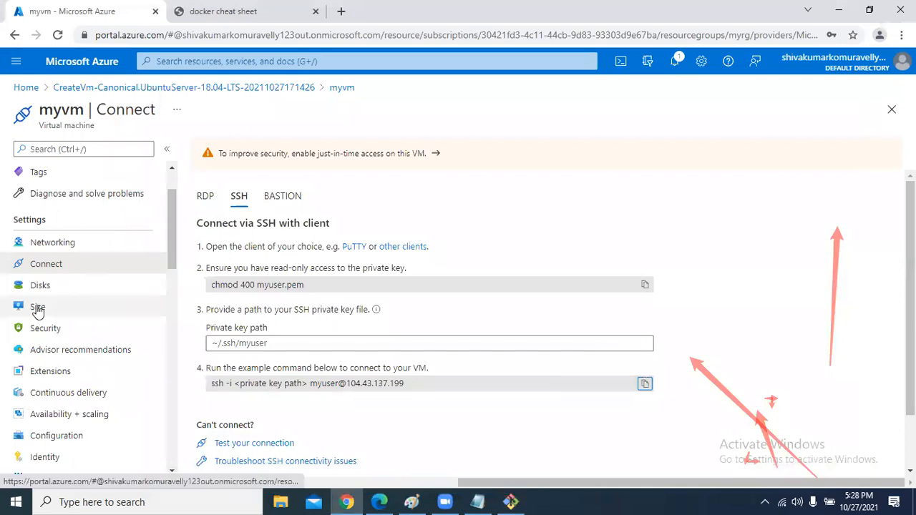
{"action": "left_click", "coordinate": [37, 310]}
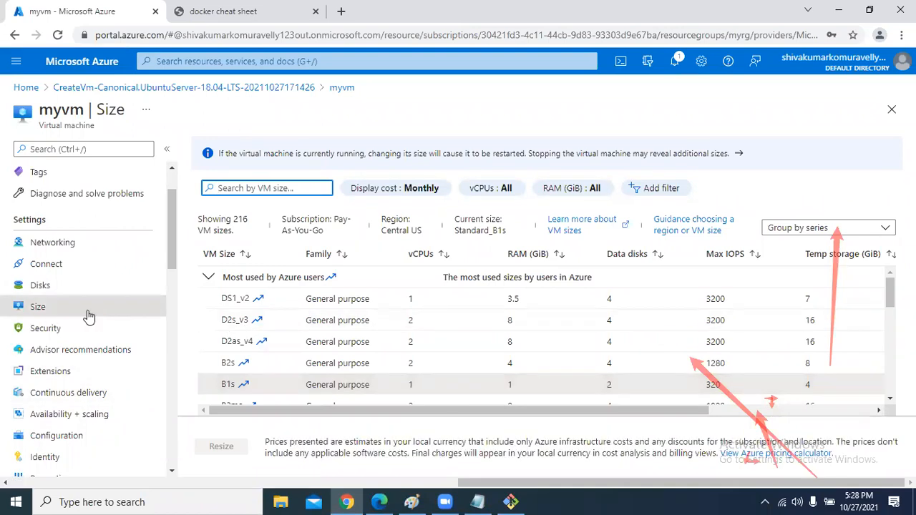
{"action": "left_click", "coordinate": [230, 320]}
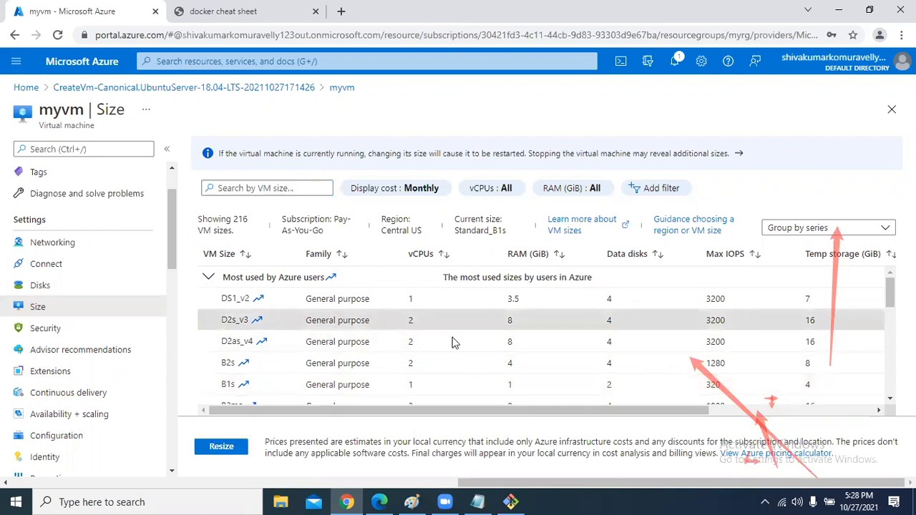
Step: Resize myvm to Standard D2s v3, confirm the SSH session dropped, and bring up the Paint diagram
{"action": "left_click", "coordinate": [223, 450]}
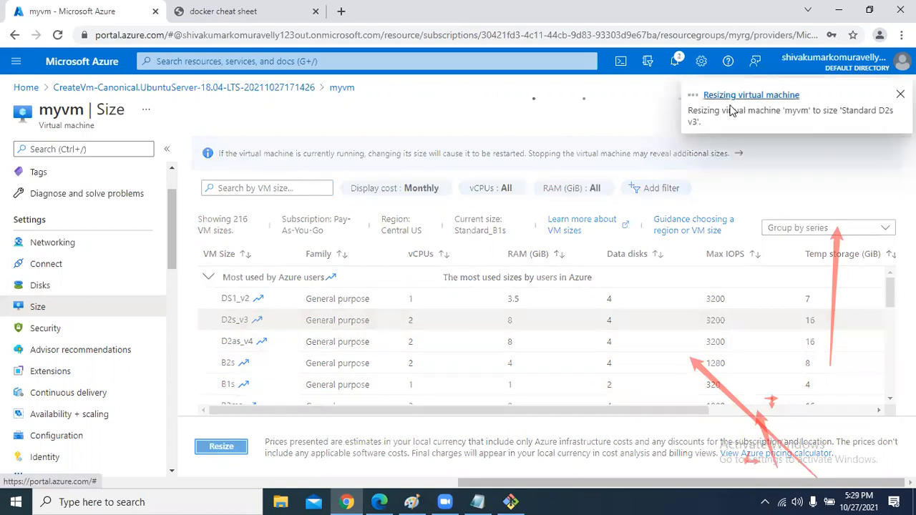
{"action": "left_click", "coordinate": [510, 501]}
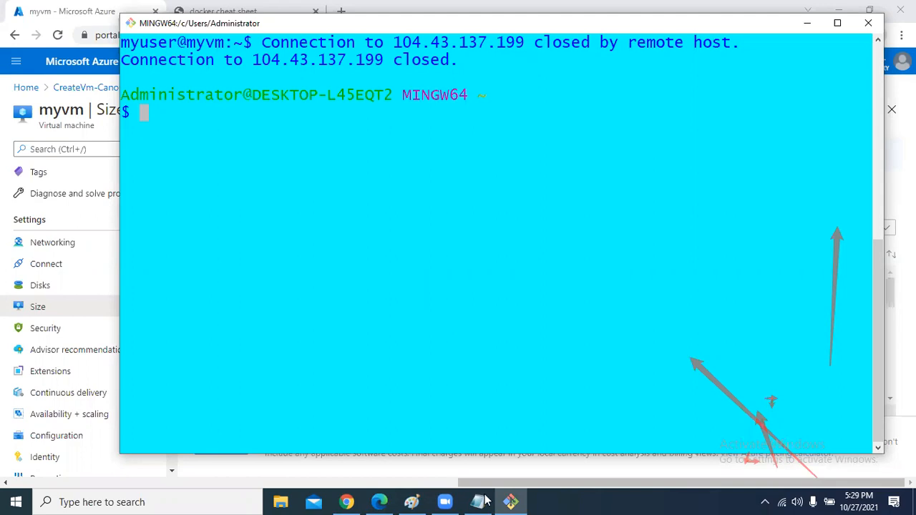
{"action": "mouse_move", "coordinate": [442, 501]}
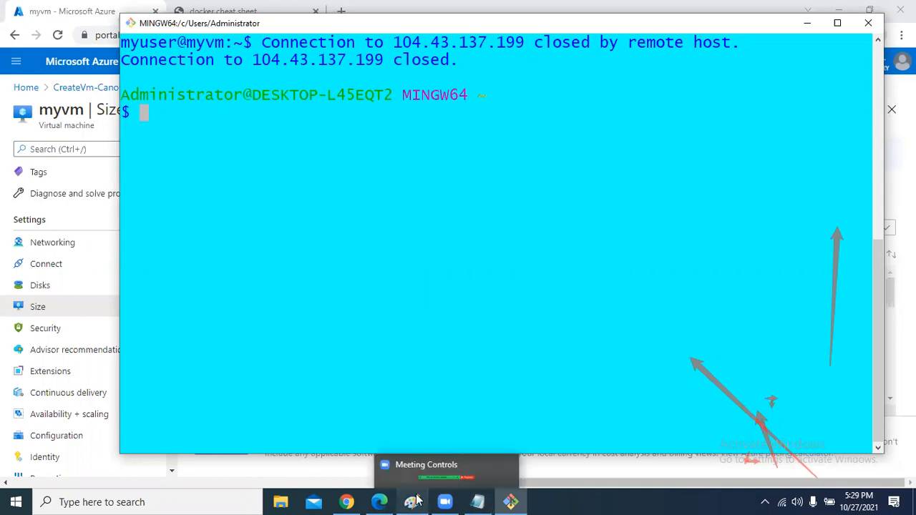
{"action": "left_click", "coordinate": [438, 446]}
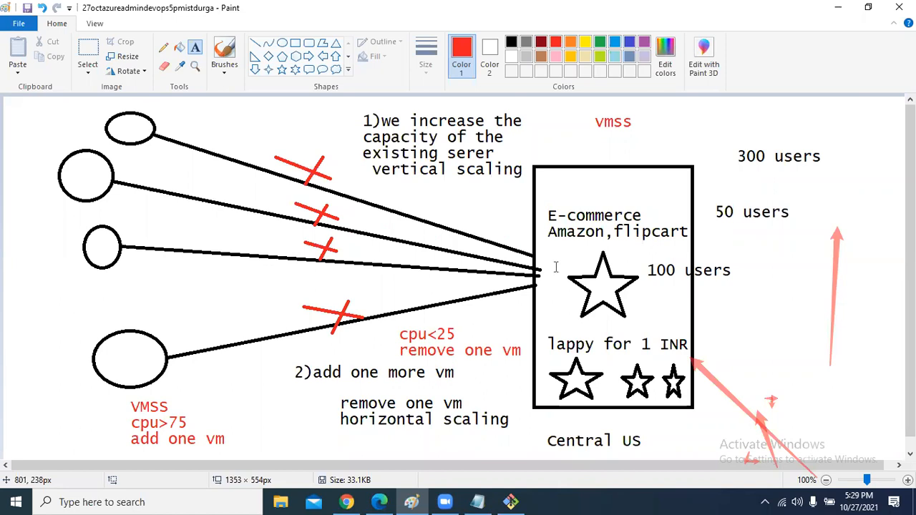
Step: Go to myvm's Overview, now showing Standard D2s v3 (2 vcpus, 8 GiB), and restart the VM
{"action": "left_click", "coordinate": [510, 501]}
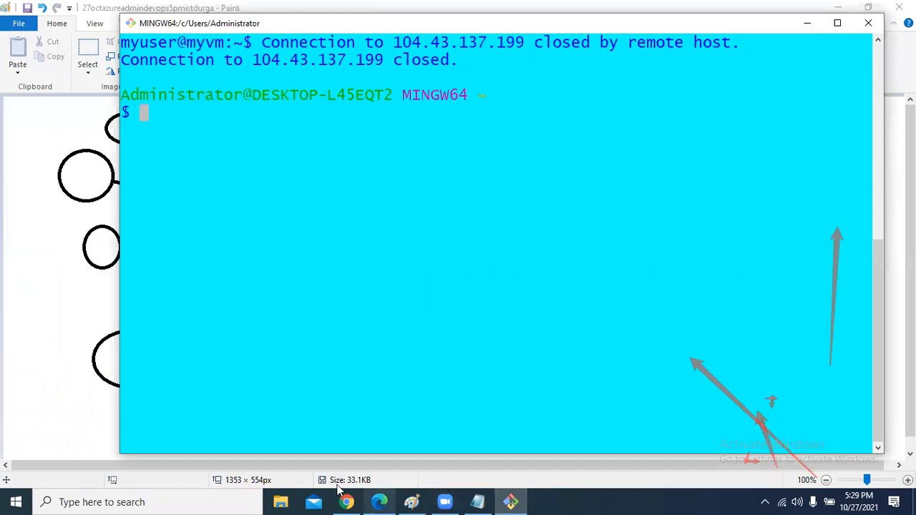
{"action": "left_click", "coordinate": [347, 502]}
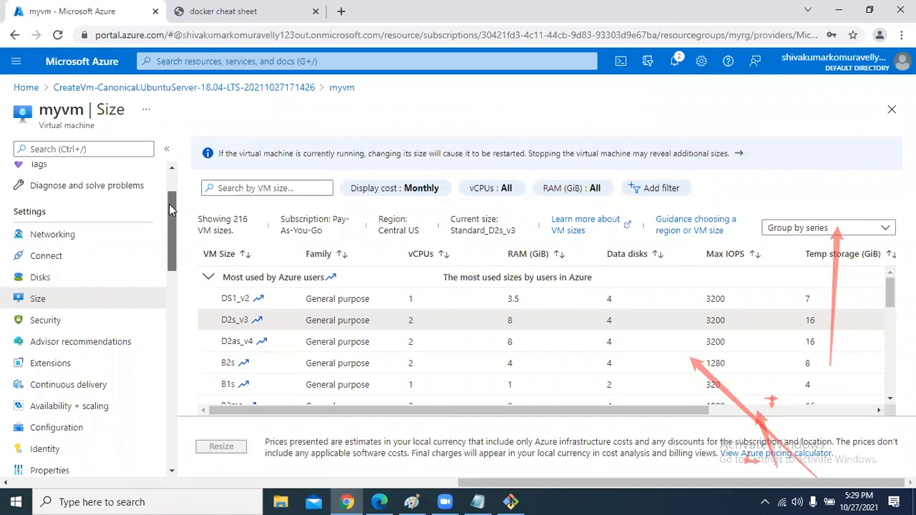
{"action": "scroll", "coordinate": [75, 190], "scroll_direction": "up", "scroll_amount": 1}
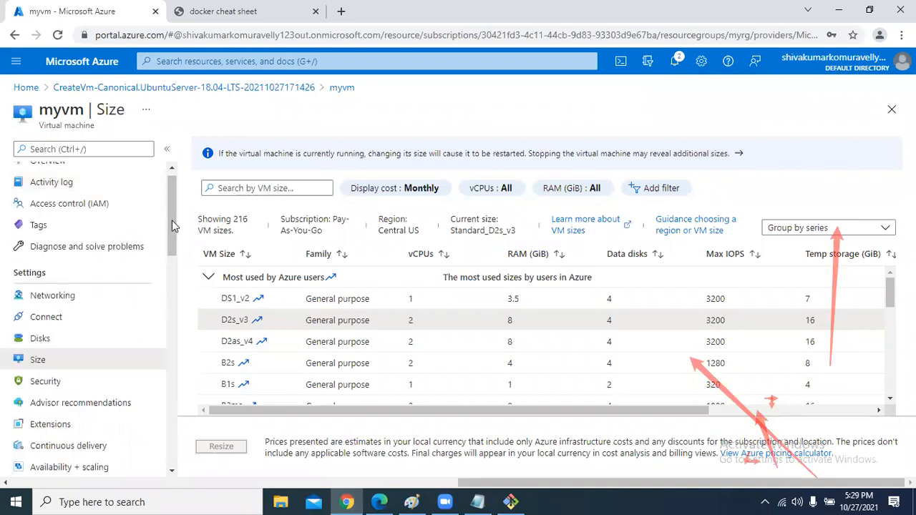
{"action": "scroll", "coordinate": [85, 193], "scroll_direction": "up", "scroll_amount": 1}
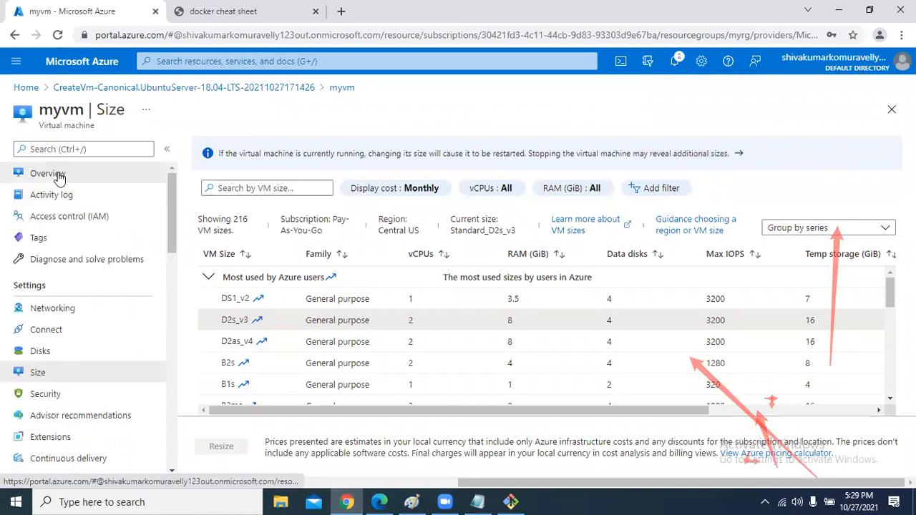
{"action": "left_click", "coordinate": [60, 179]}
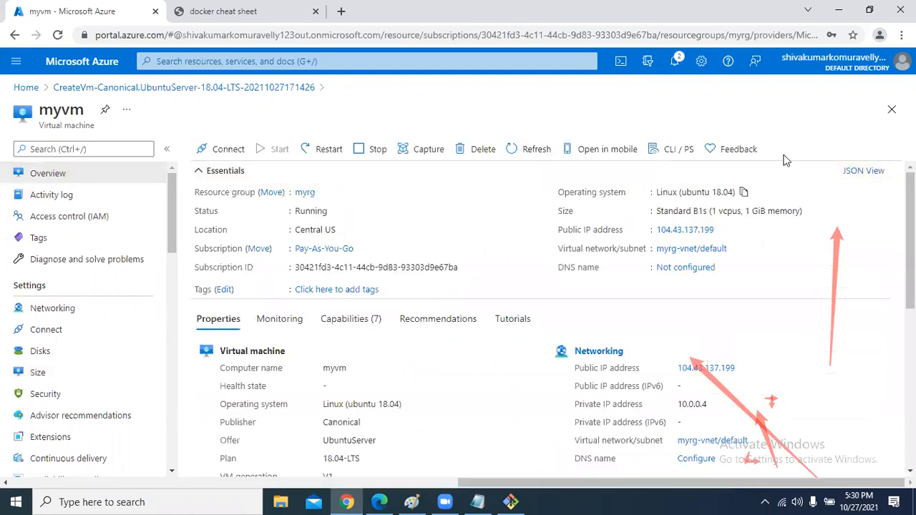
{"action": "left_click", "coordinate": [328, 150]}
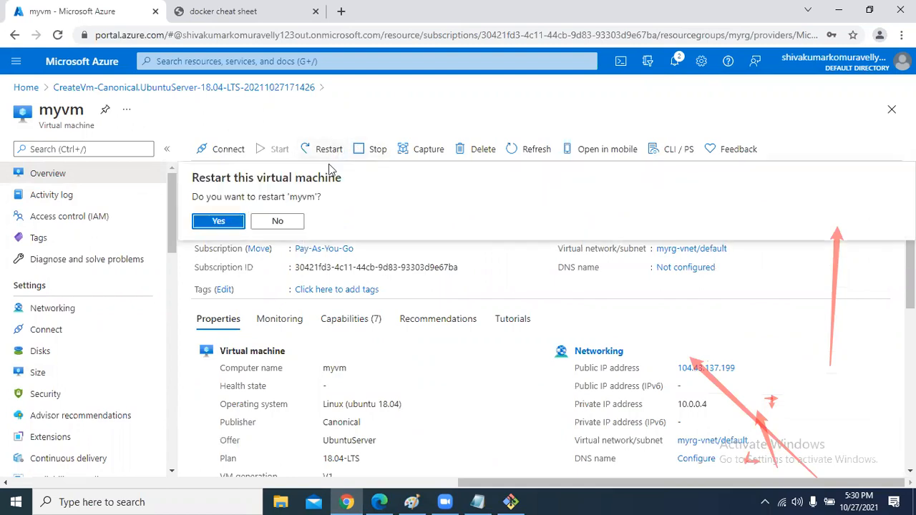
{"action": "key", "text": "Escape"}
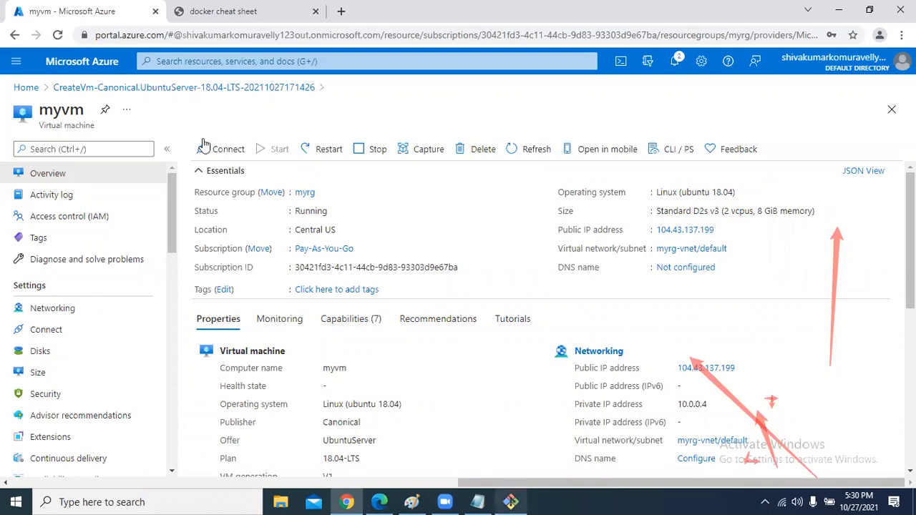
Step: Copy the example SSH connect command from myvm's Connect > SSH page
{"action": "left_click", "coordinate": [224, 156]}
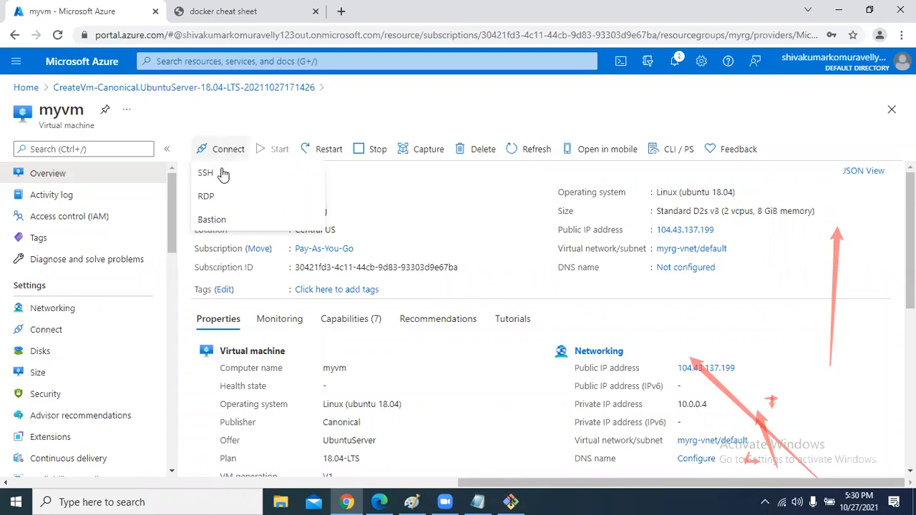
{"action": "left_click", "coordinate": [207, 173]}
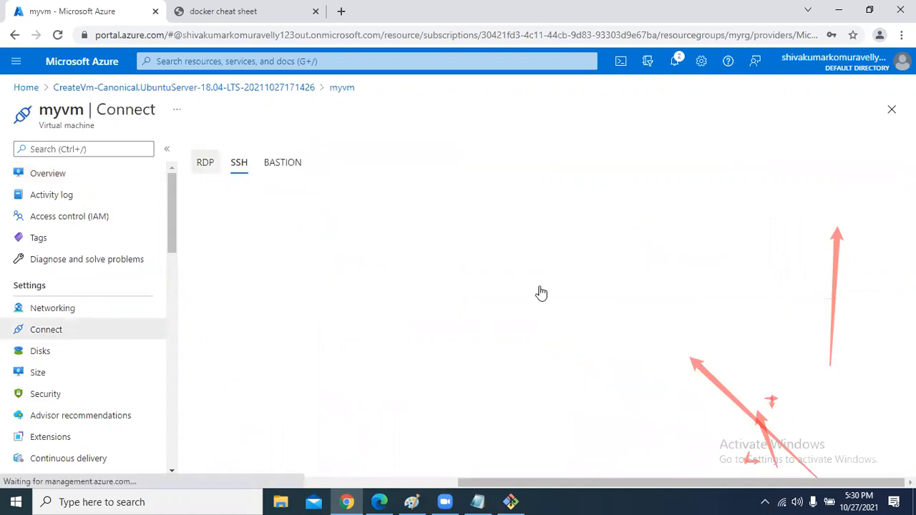
{"action": "left_click", "coordinate": [646, 385]}
Step: Run the command in Git Bash without the '-i' key option and log in with the password
{"action": "left_click", "coordinate": [513, 502]}
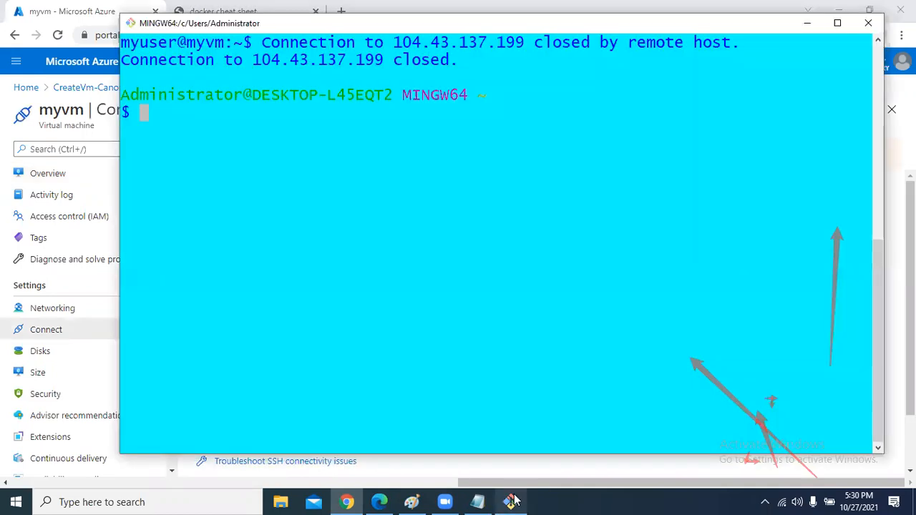
{"action": "key", "text": "shift+Insert"}
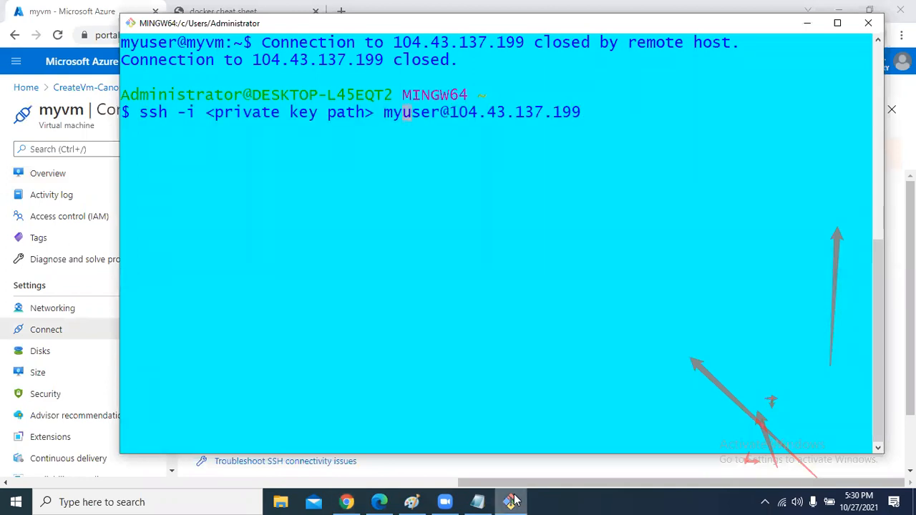
{"action": "key", "text": "Left"}
{"action": "key", "text": "Left"}
{"action": "key", "text": "Left"}
{"action": "key", "text": "BackSpace"}
{"action": "key", "text": "BackSpace"}
{"action": "key", "text": "BackSpace"}
{"action": "key", "text": "BackSpace"}
{"action": "key", "text": "BackSpace"}
{"action": "key", "text": "BackSpace"}
{"action": "key", "text": "BackSpace"}
{"action": "key", "text": "BackSpace"}
{"action": "key", "text": "BackSpace"}
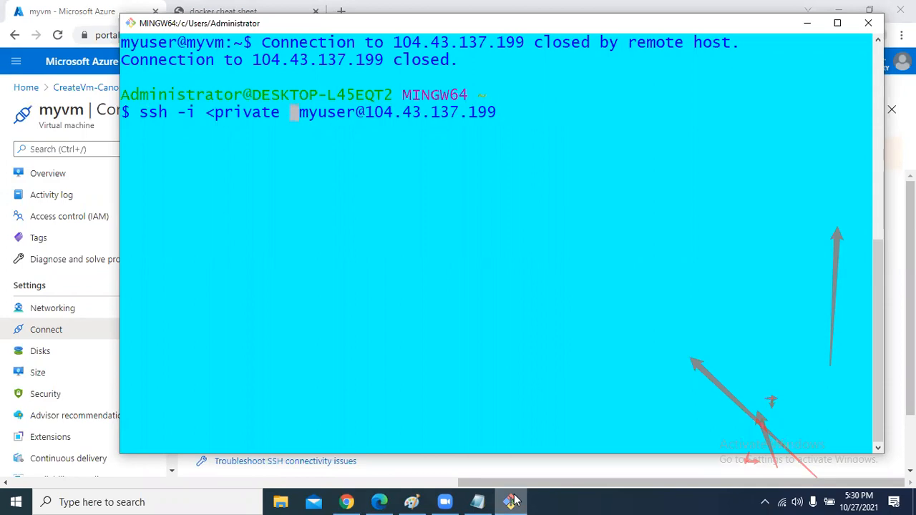
{"action": "key", "text": "BackSpace"}
{"action": "key", "text": "BackSpace"}
{"action": "key", "text": "BackSpace"}
{"action": "key", "text": "BackSpace"}
{"action": "key", "text": "BackSpace"}
{"action": "key", "text": "BackSpace"}
{"action": "key", "text": "BackSpace"}
{"action": "key", "text": "BackSpace"}
{"action": "key", "text": "BackSpace"}
{"action": "key", "text": "BackSpace"}
{"action": "key", "text": "BackSpace"}
{"action": "key", "text": "BackSpace"}
{"action": "key", "text": "Return"}
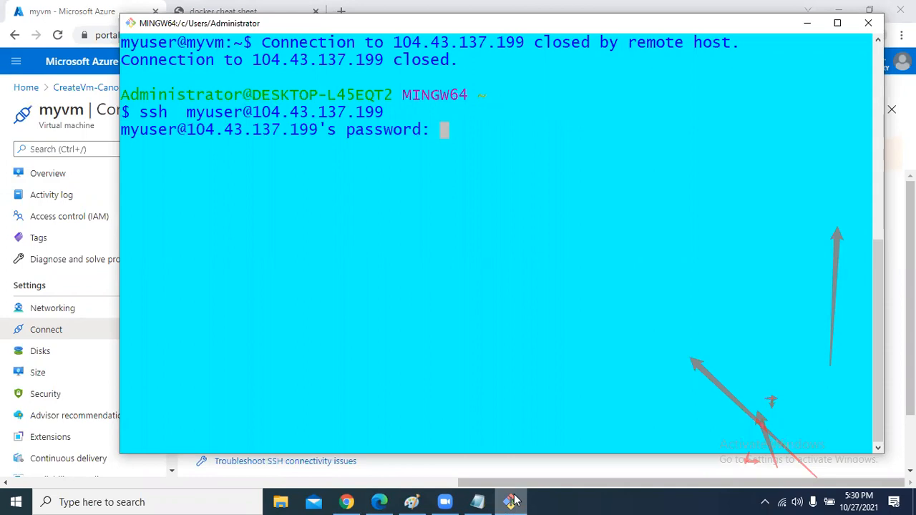
{"action": "key", "text": "Return"}
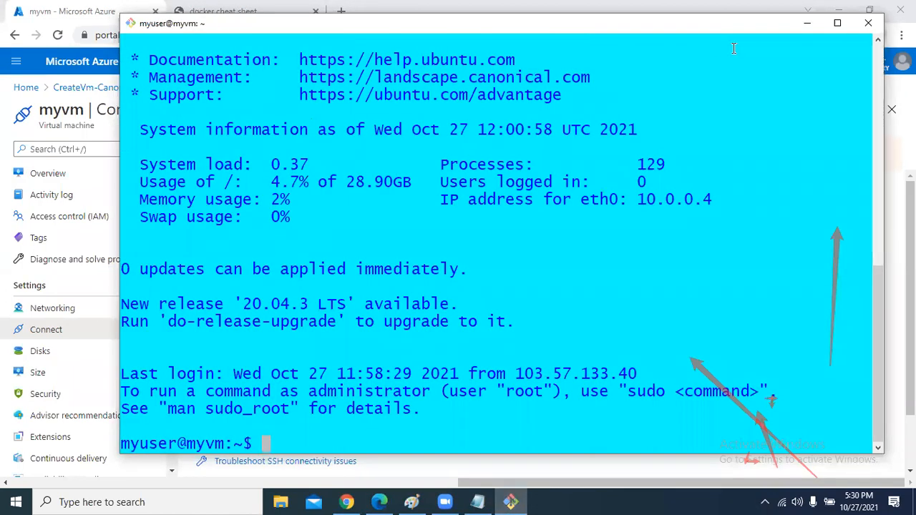
Step: Bring the Notepad to-do notes forward, then return to the Git Bash session
{"action": "left_click", "coordinate": [805, 23]}
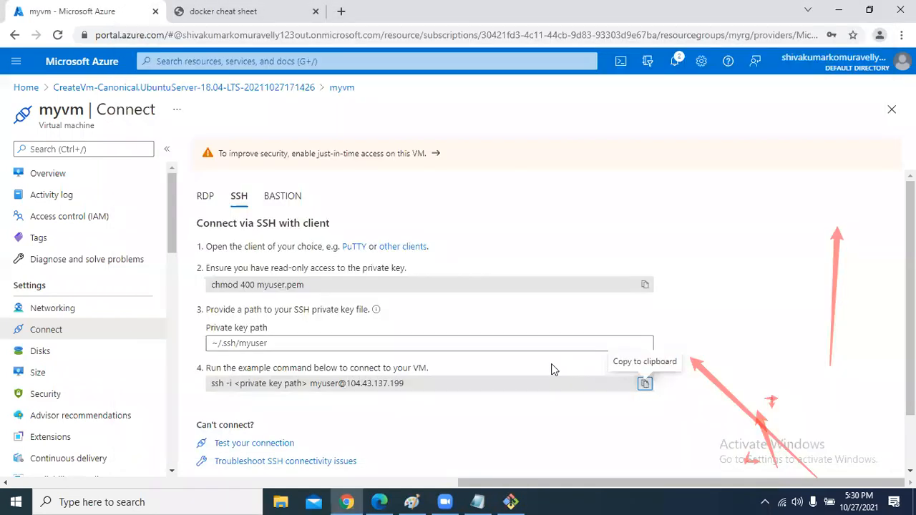
{"action": "mouse_move", "coordinate": [513, 486]}
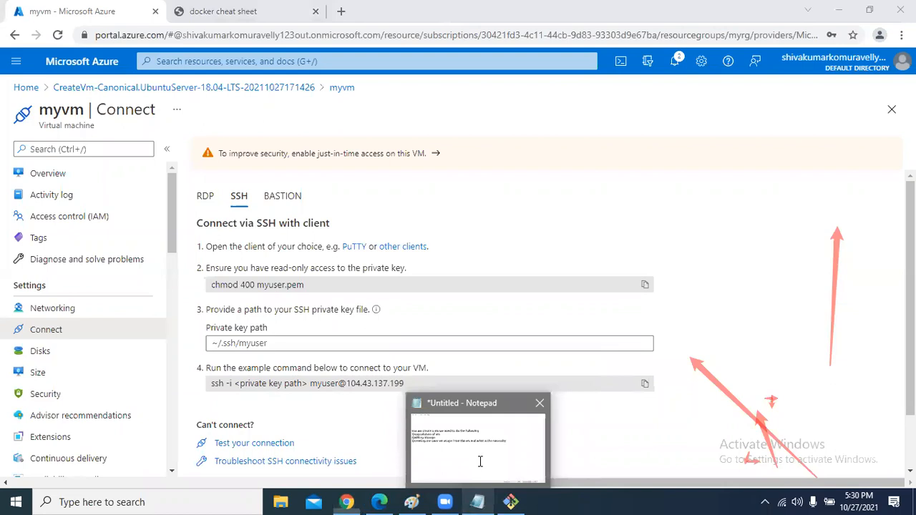
{"action": "left_click", "coordinate": [480, 461]}
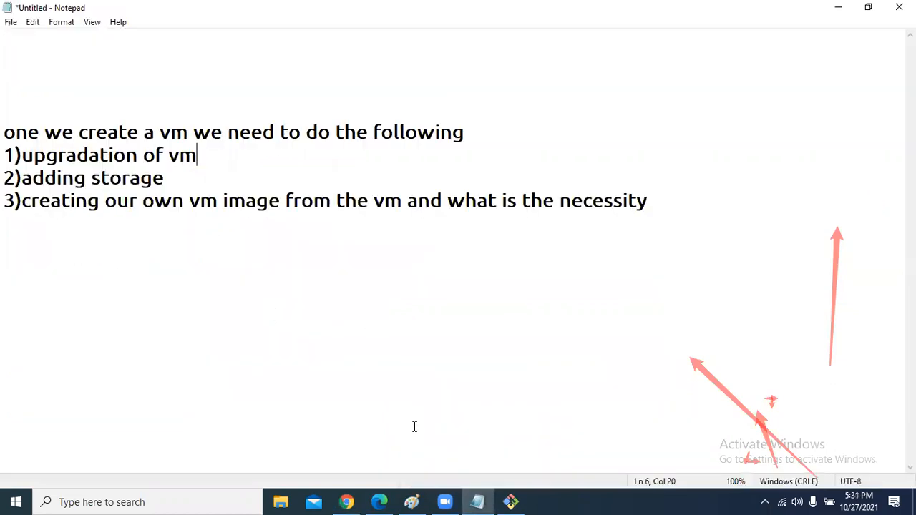
{"action": "mouse_move", "coordinate": [514, 502]}
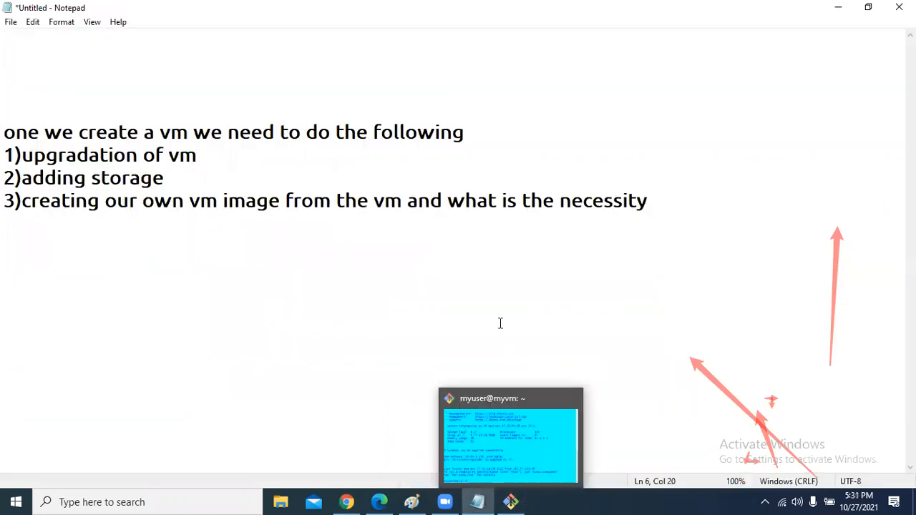
{"action": "left_click", "coordinate": [505, 372]}
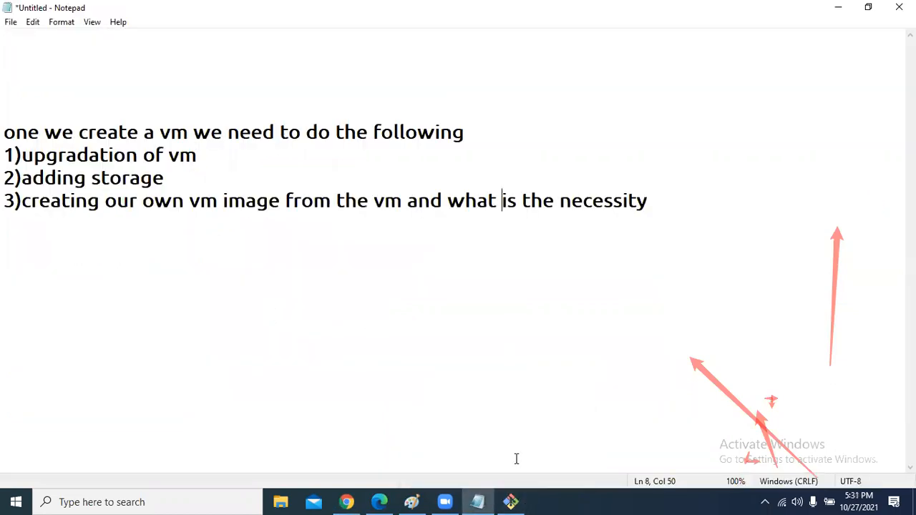
{"action": "left_click", "coordinate": [497, 502]}
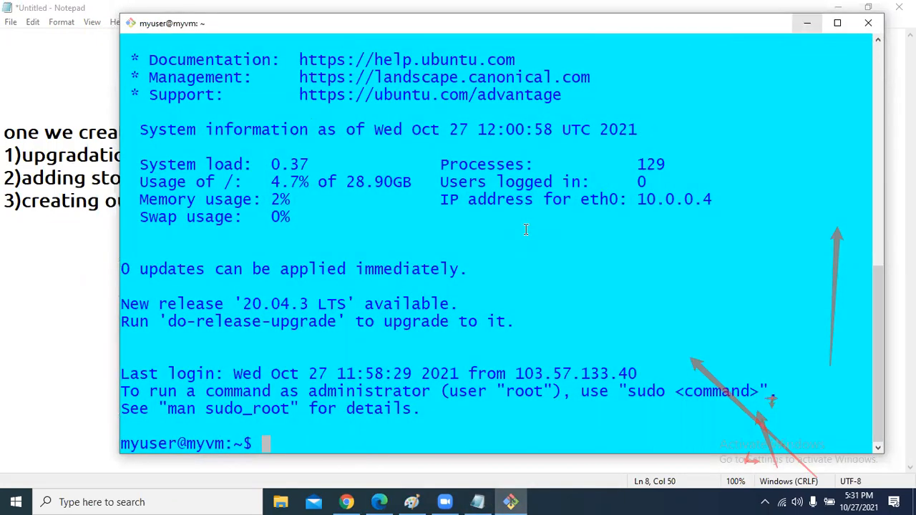
{"action": "left_click", "coordinate": [807, 23]}
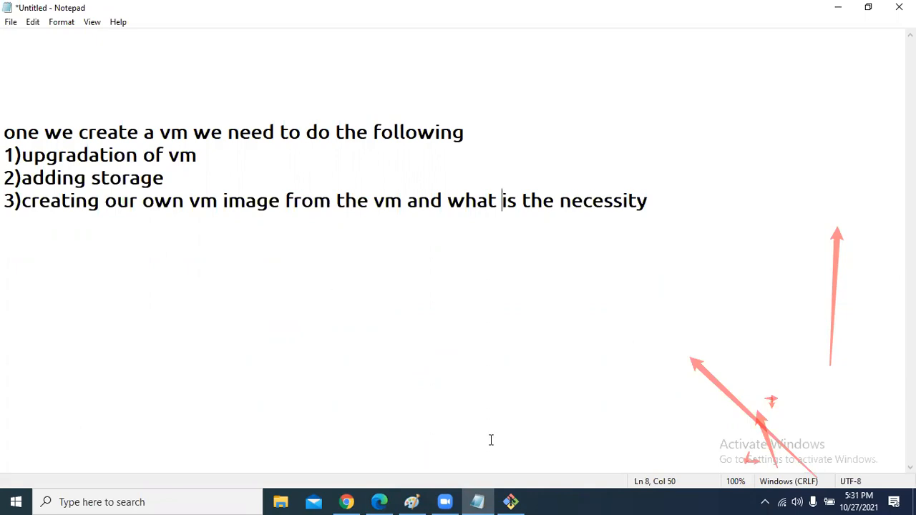
{"action": "left_click", "coordinate": [510, 501]}
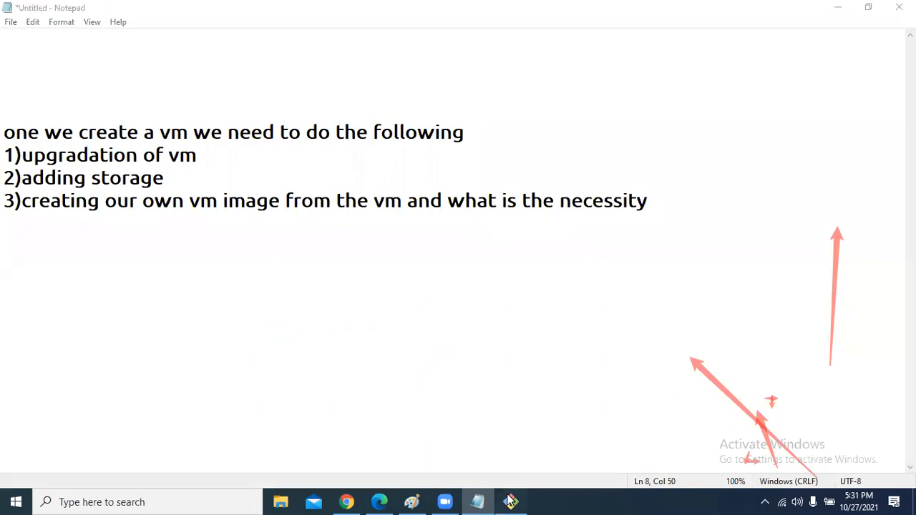
Step: Clear the VM shell, run lsblk, and highlight the 16G sdb1 partition on /mnt
{"action": "type", "text": "cl"}
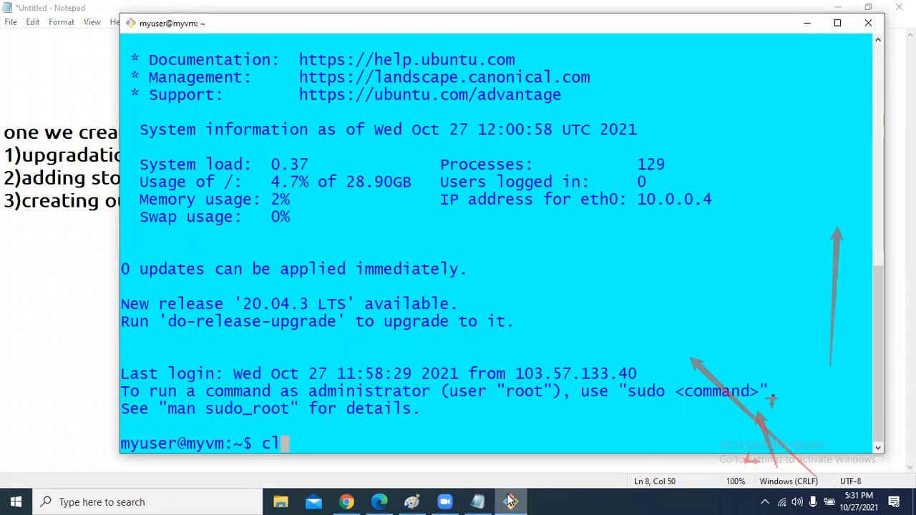
{"action": "type", "text": "ear"}
{"action": "key", "text": "Return"}
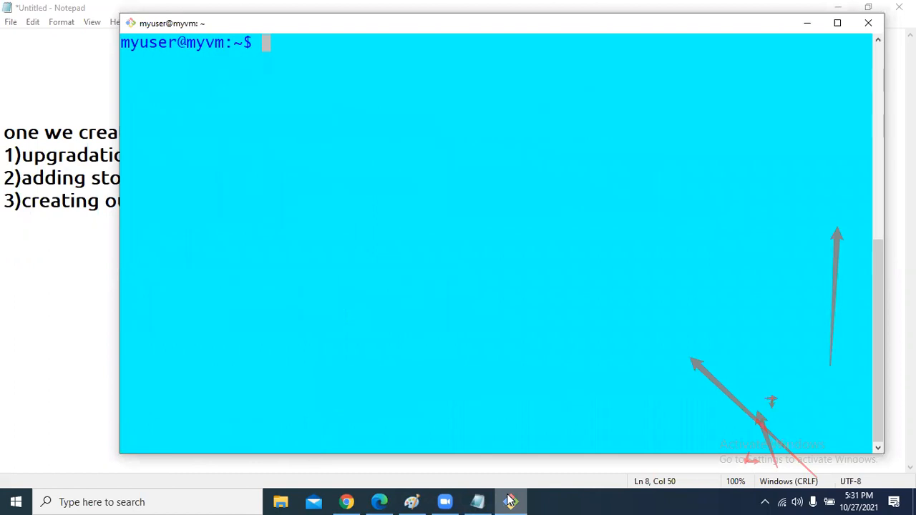
{"action": "key", "text": "Return"}
{"action": "key", "text": "Return"}
{"action": "type", "text": "ls"}
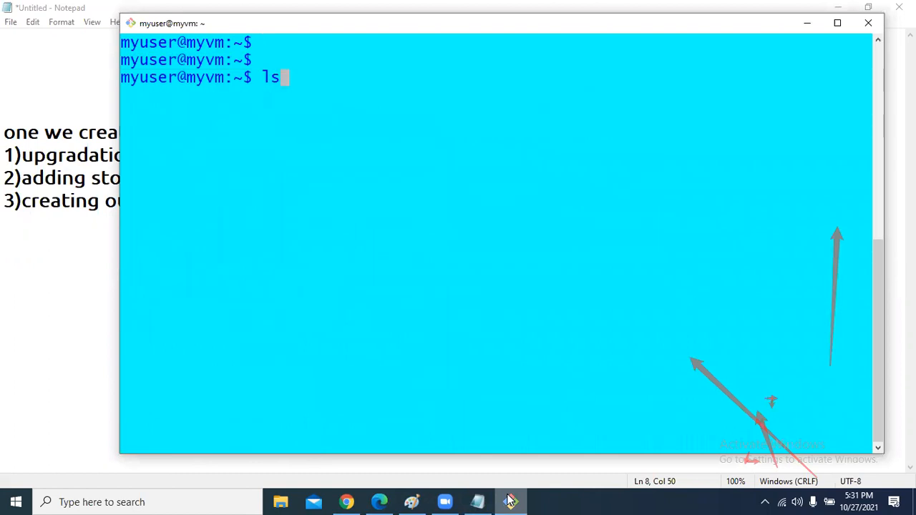
{"action": "type", "text": "blk"}
{"action": "key", "text": "Return"}
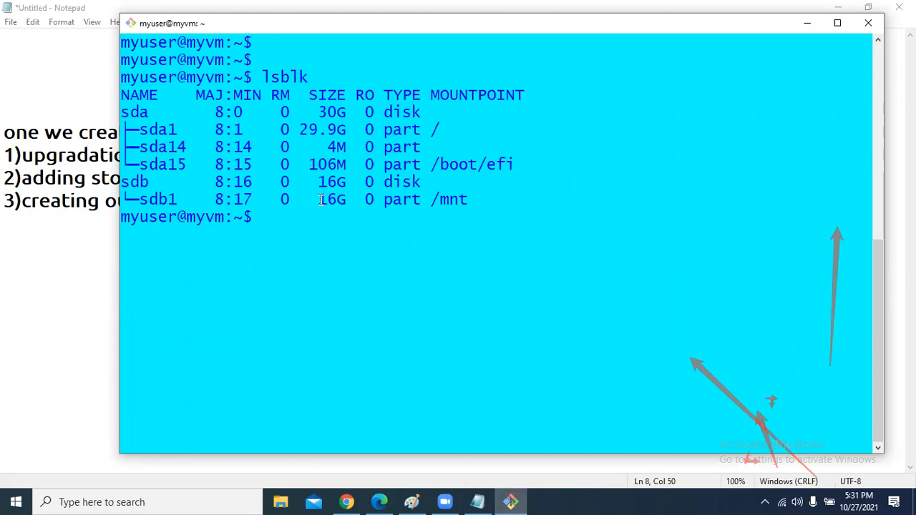
{"action": "left_click_drag", "start_coordinate": [319, 199], "coordinate": [466, 194]}
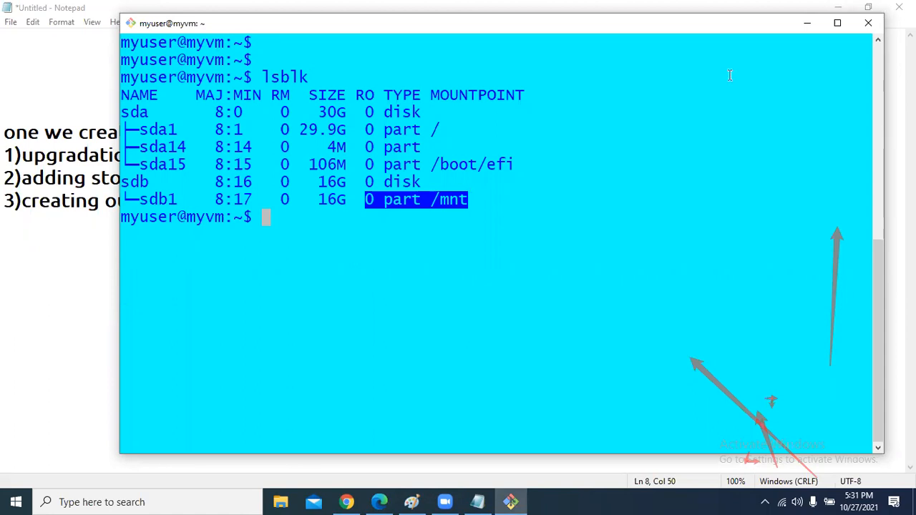
{"action": "left_click", "coordinate": [809, 23]}
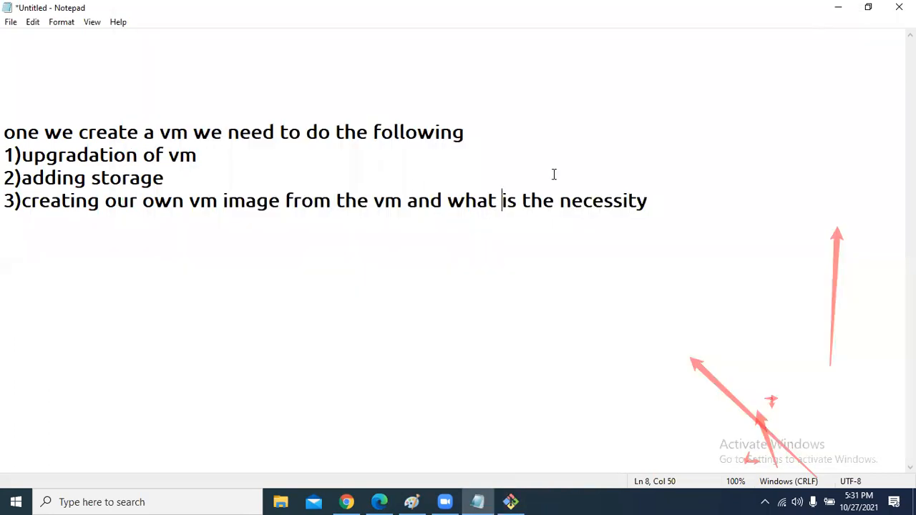
Step: Add a blank line after '2)adding storage' in the notes and return to Azure's Connect page
{"action": "left_click", "coordinate": [175, 179]}
{"action": "key", "text": "Return"}
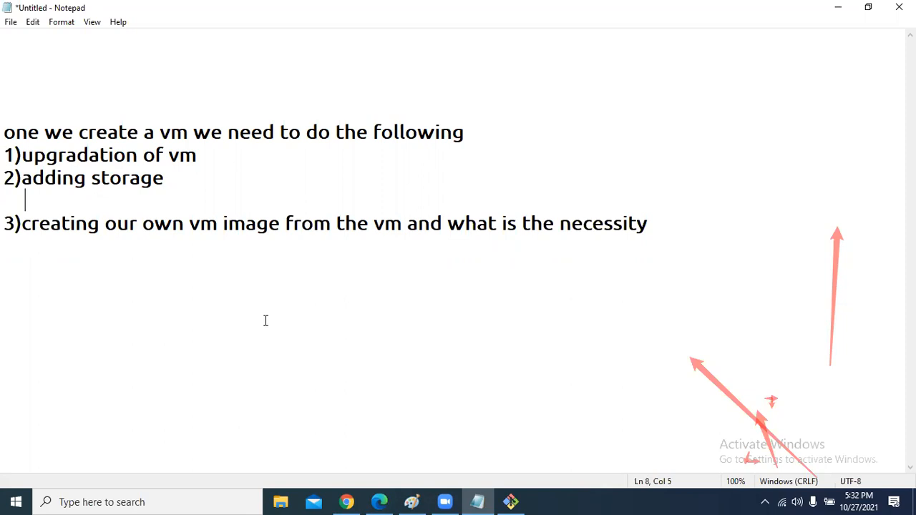
{"action": "left_click", "coordinate": [351, 502]}
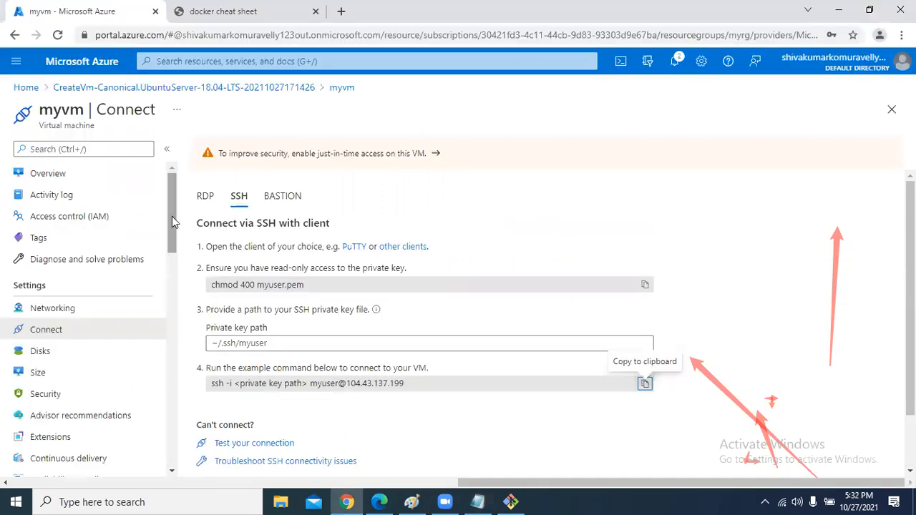
Step: Open myvm's Disks page and add a new data disk row
{"action": "left_click_drag", "start_coordinate": [172, 216], "coordinate": [174, 261]}
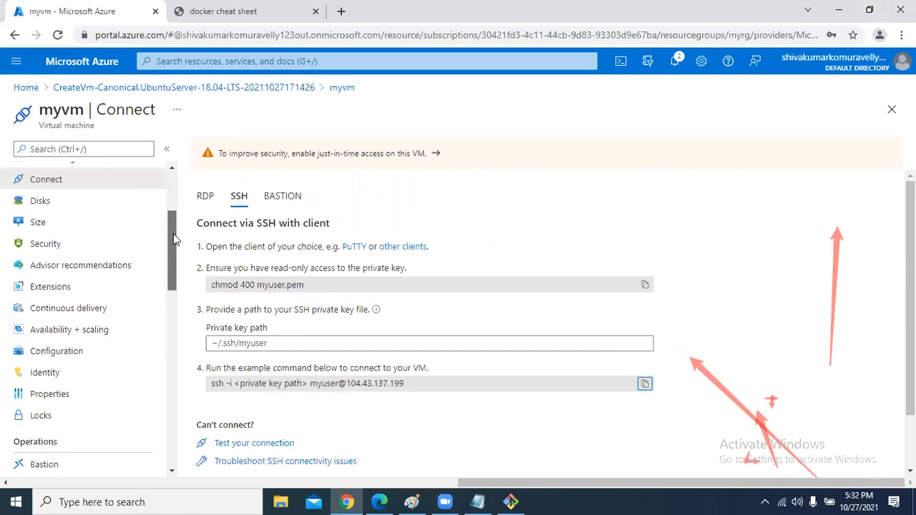
{"action": "scroll", "coordinate": [41, 288], "scroll_direction": "up", "scroll_amount": 2}
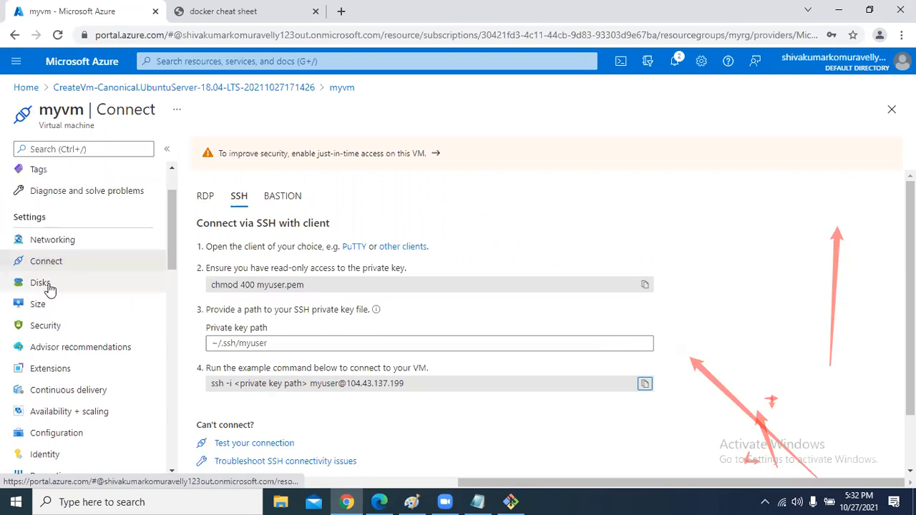
{"action": "left_click", "coordinate": [40, 285]}
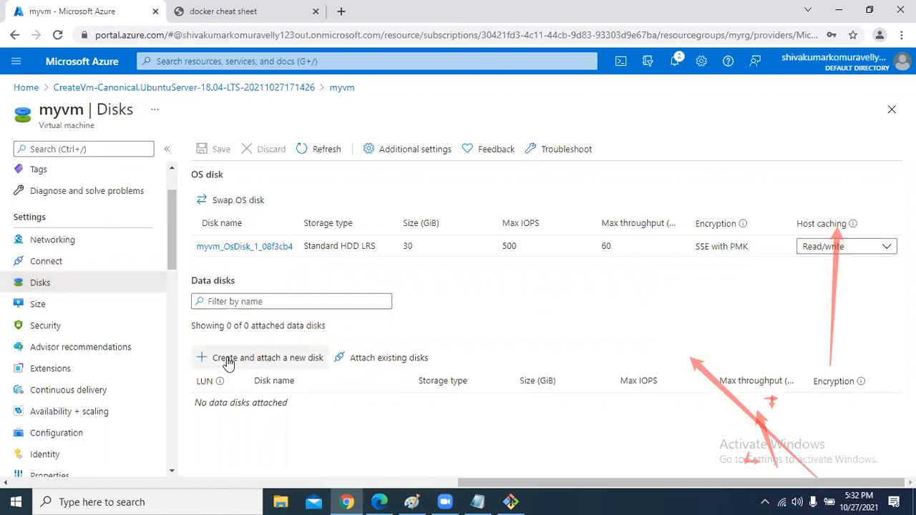
{"action": "left_click", "coordinate": [275, 362]}
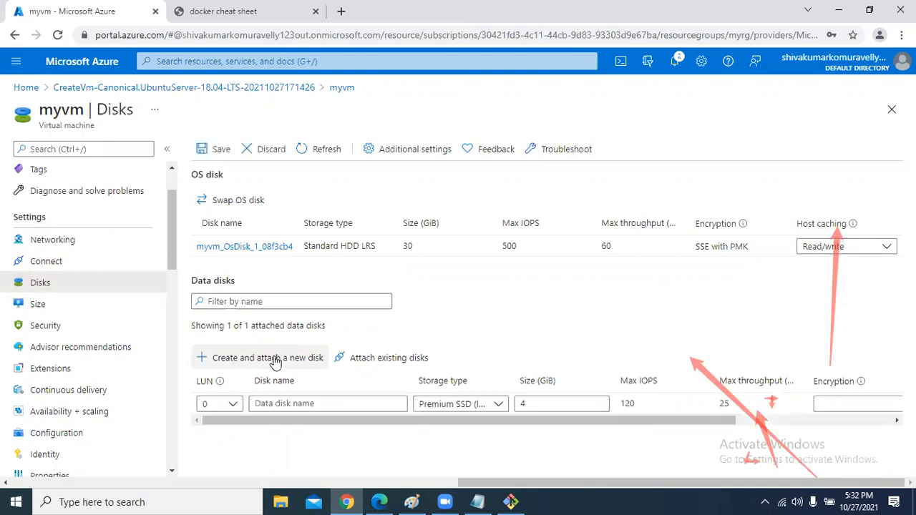
Step: Name the new data disk 'mydisk', make it Standard HDD at 32 GiB, and save
{"action": "left_click", "coordinate": [356, 405]}
{"action": "left_click", "coordinate": [355, 405]}
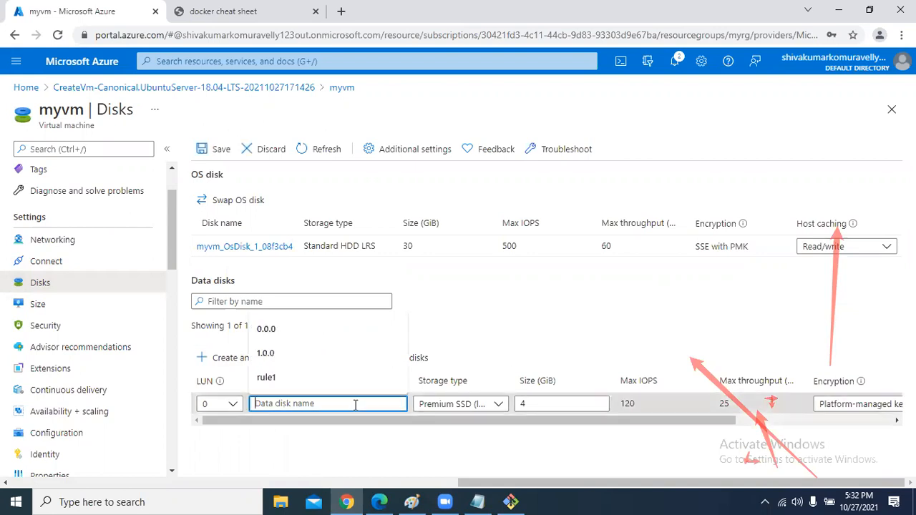
{"action": "type", "text": "mydis"}
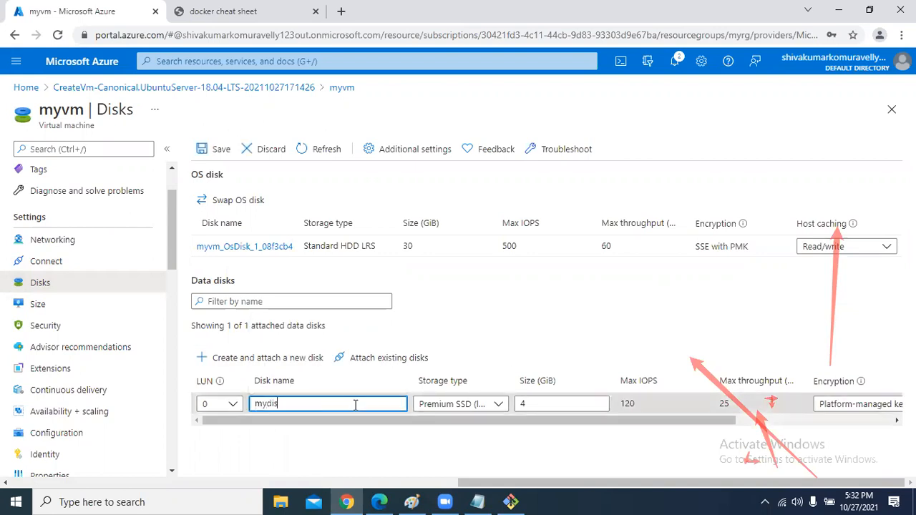
{"action": "key", "text": "BackSpace"}
{"action": "type", "text": "sk"}
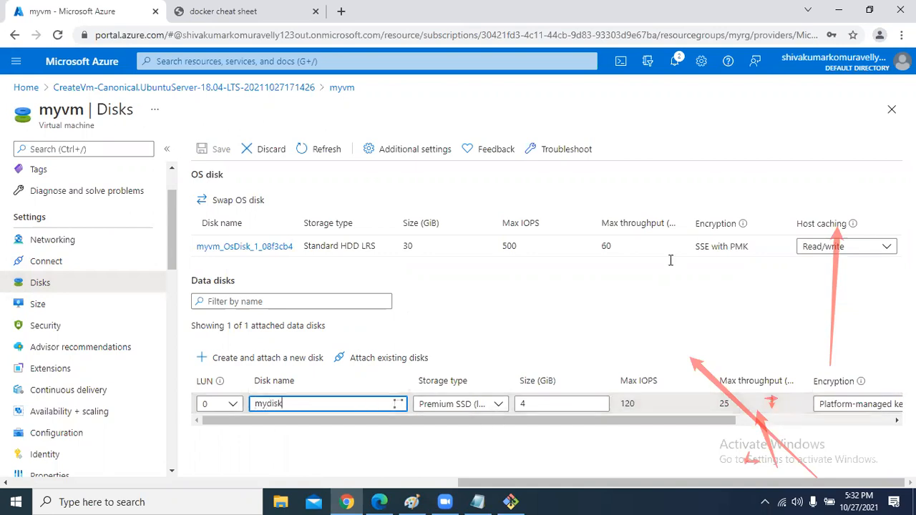
{"action": "left_click", "coordinate": [501, 408]}
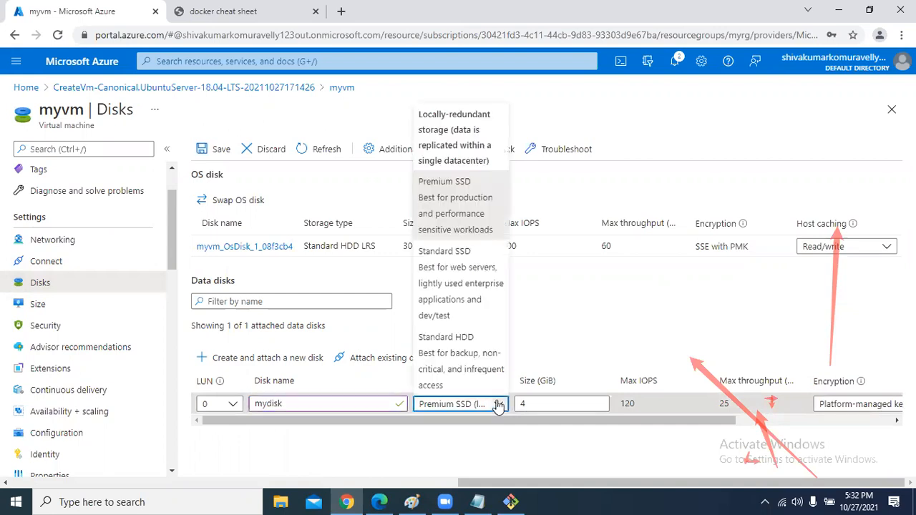
{"action": "left_click", "coordinate": [462, 341]}
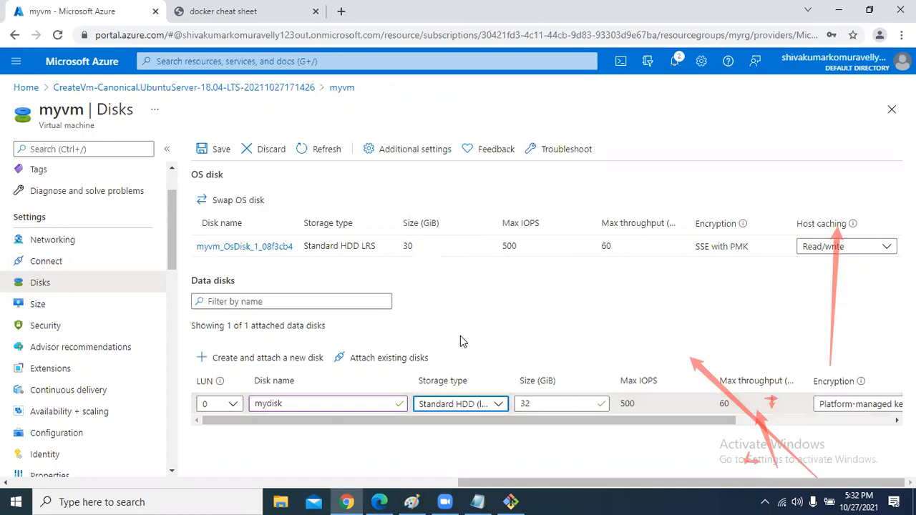
{"action": "left_click", "coordinate": [542, 403]}
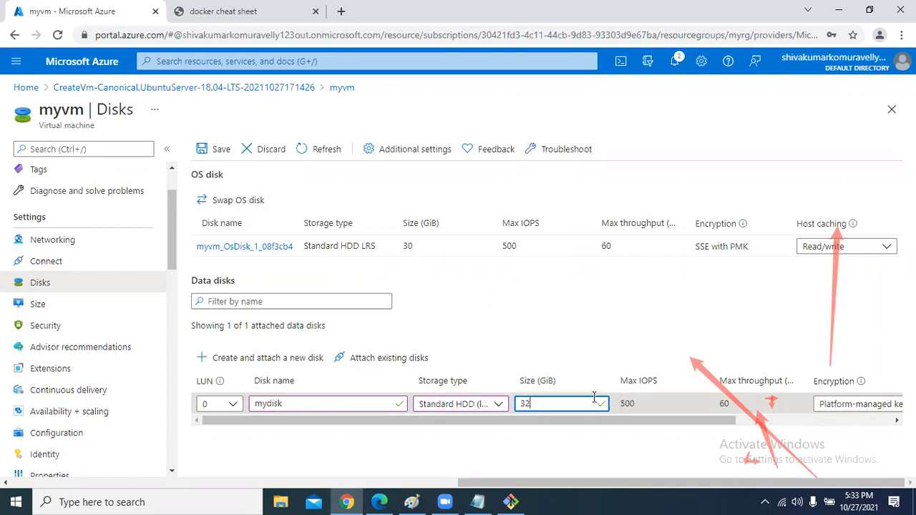
{"action": "left_click", "coordinate": [643, 406]}
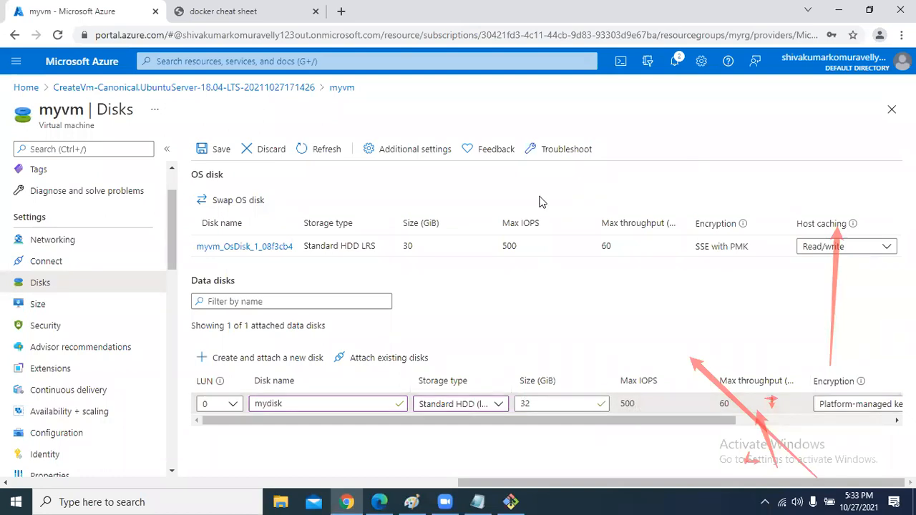
{"action": "left_click", "coordinate": [220, 155]}
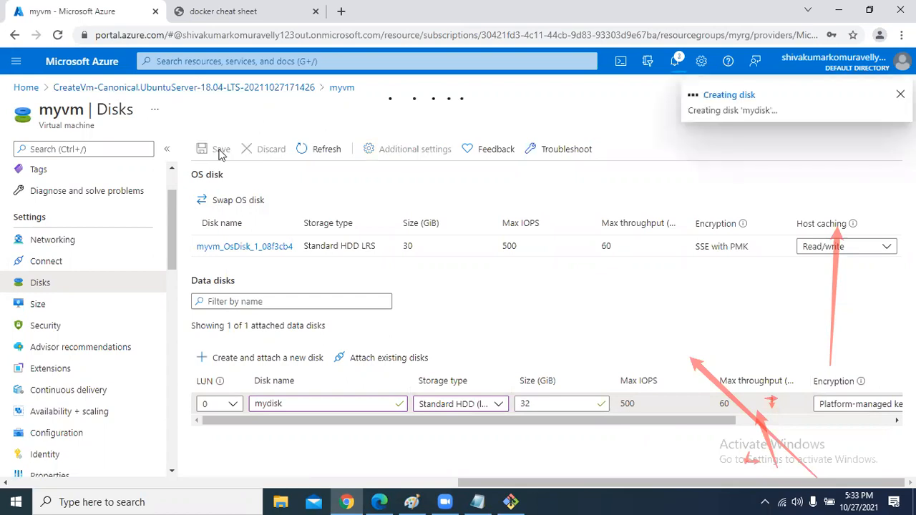
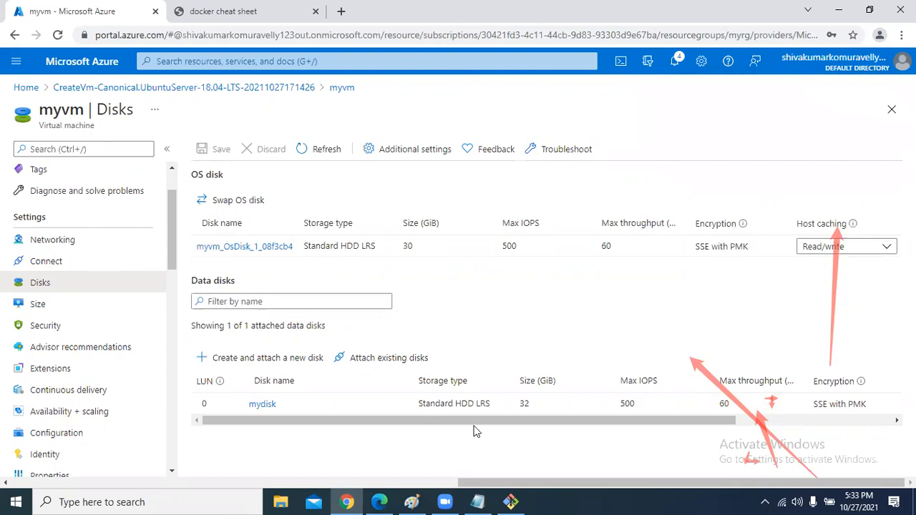
Step: Bring the SSH terminal session to the front and enter the lsblk command
{"action": "left_click", "coordinate": [511, 501]}
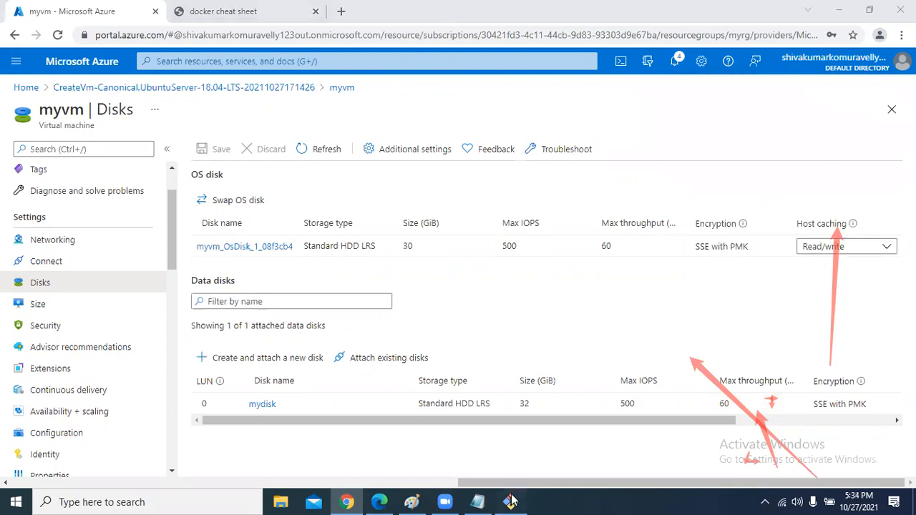
{"action": "type", "text": "lsbl"}
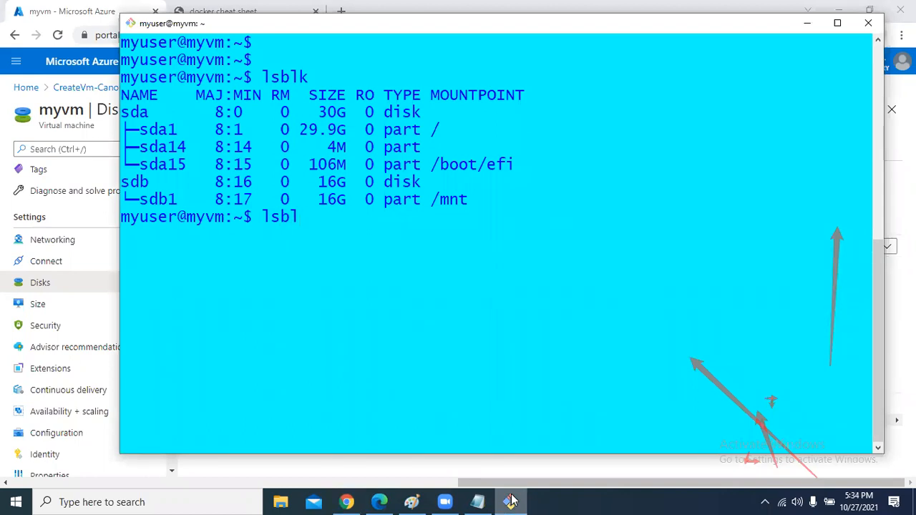
{"action": "type", "text": "kk"}
Step: Run lsblk, highlighting the new 32G disk sdc, then minimize the terminal
{"action": "key", "text": "BackSpace"}
{"action": "key", "text": "Return"}
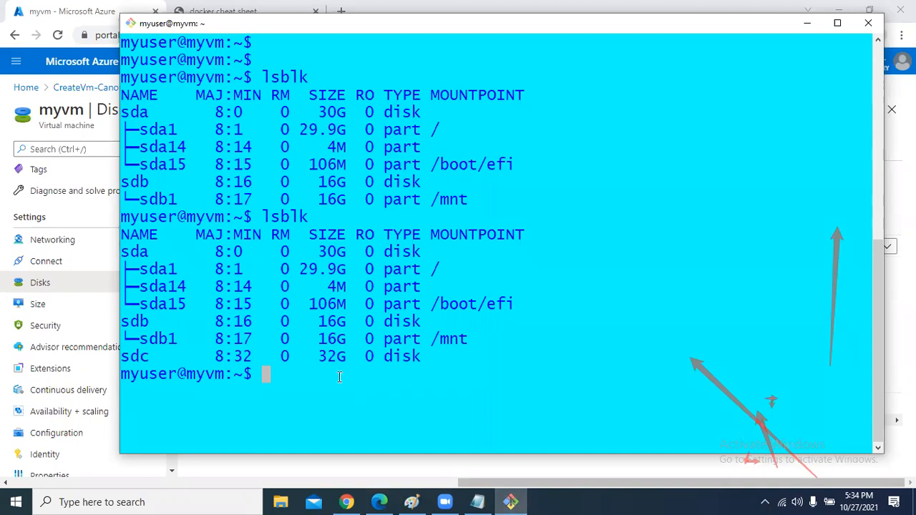
{"action": "double_click", "coordinate": [331, 357]}
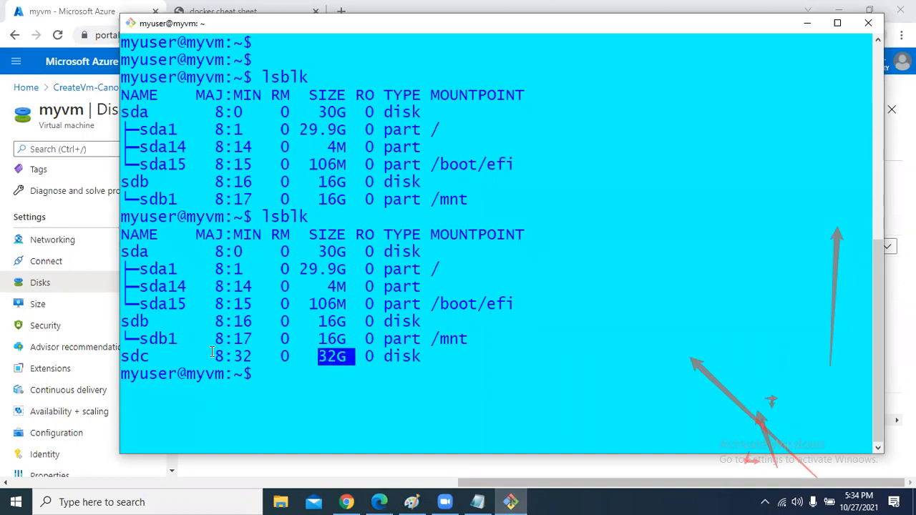
{"action": "double_click", "coordinate": [147, 357]}
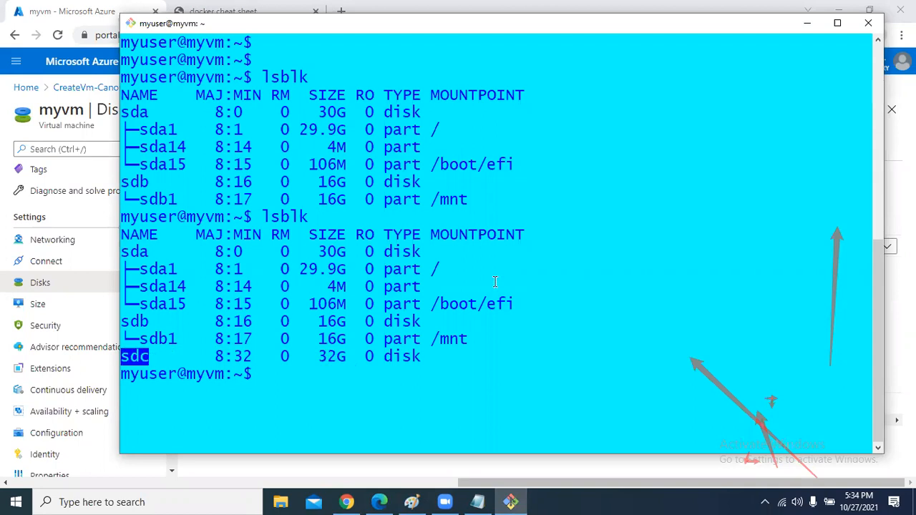
{"action": "left_click", "coordinate": [809, 24]}
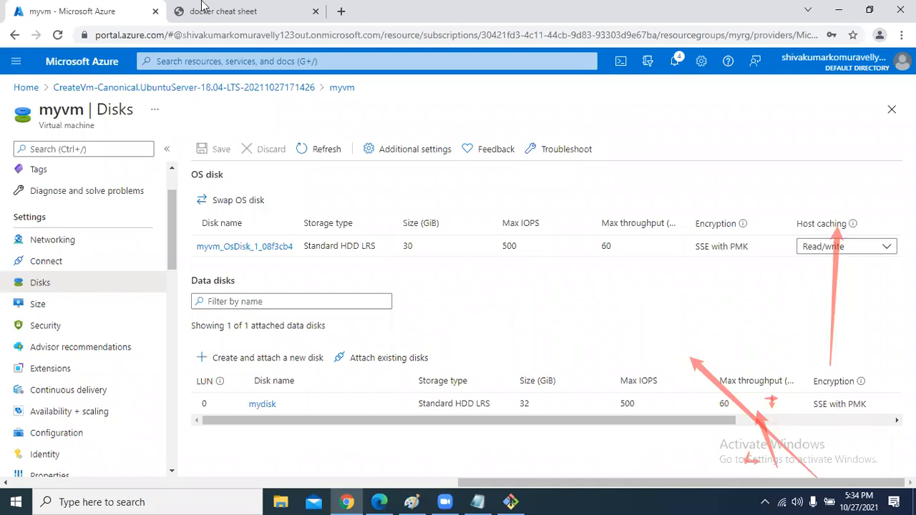
Step: Search 'azure linux vm disk format' in a new tab and open the Microsoft Docs attach-disk article
{"action": "left_click", "coordinate": [343, 12]}
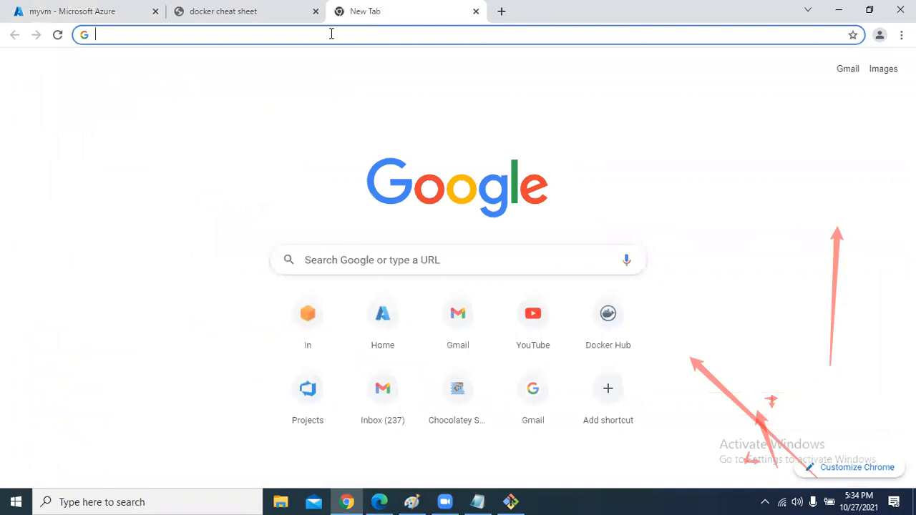
{"action": "type", "text": "azure"}
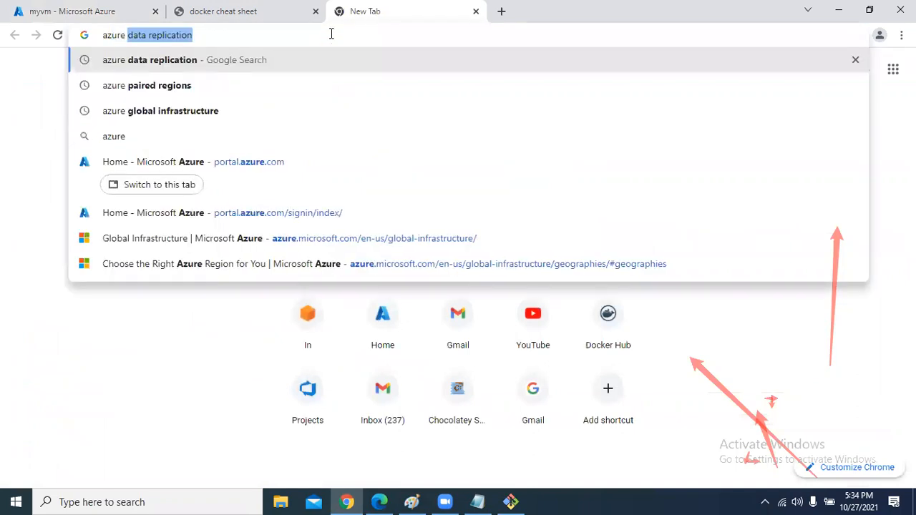
{"action": "type", "text": " har"}
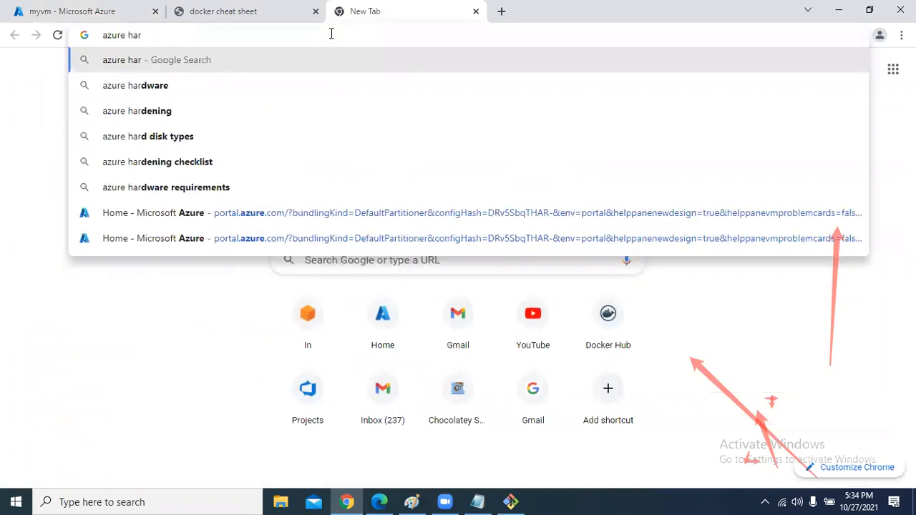
{"action": "key", "text": "BackSpace"}
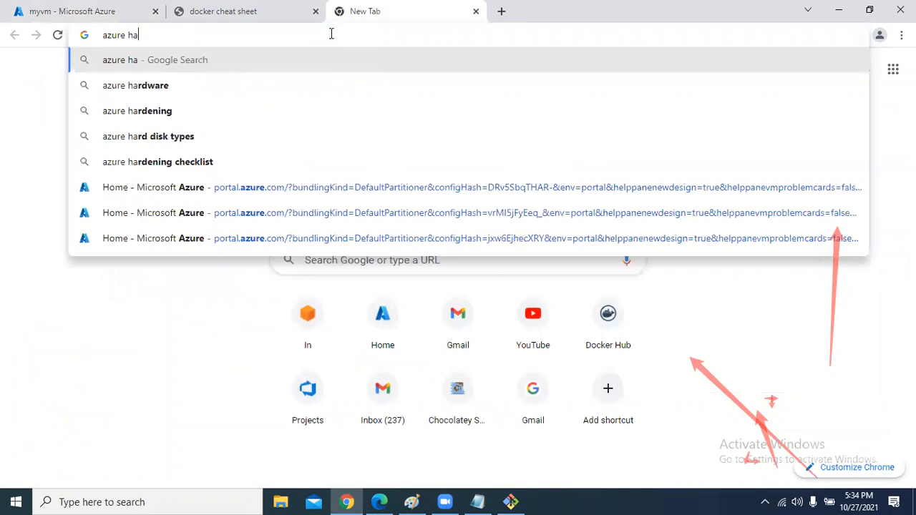
{"action": "key", "text": "BackSpace"}
{"action": "key", "text": "BackSpace"}
{"action": "type", "text": "linu"}
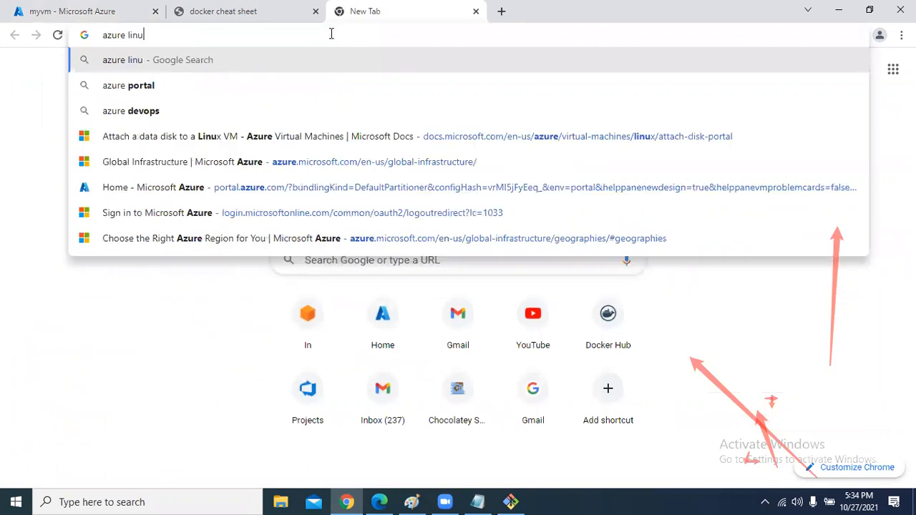
{"action": "type", "text": "x"}
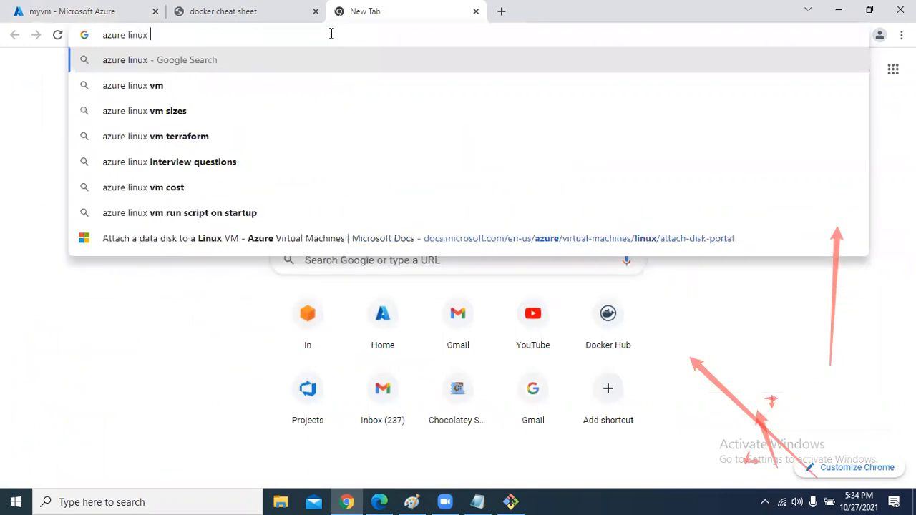
{"action": "type", "text": " vm di"}
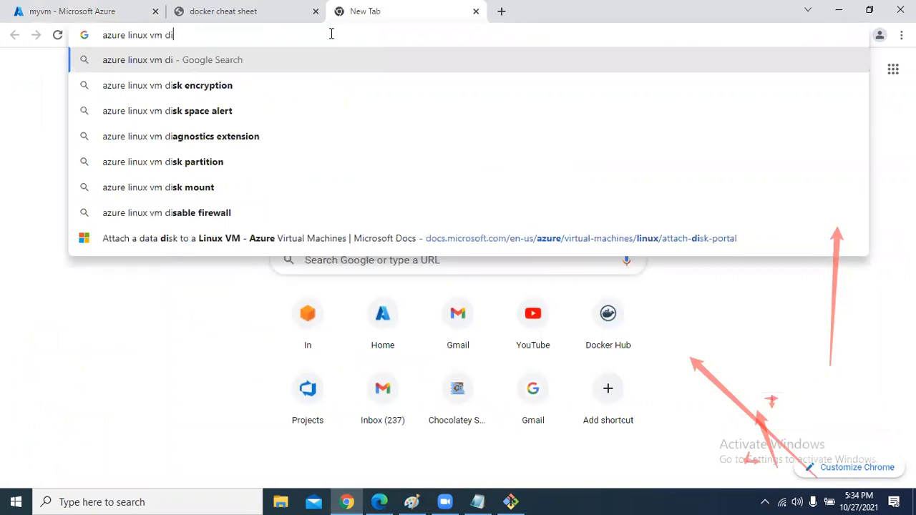
{"action": "type", "text": "sk for"}
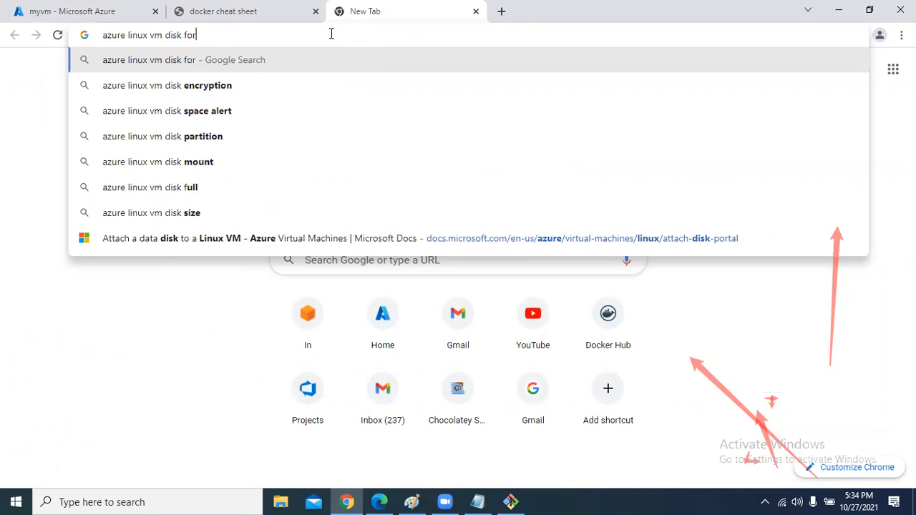
{"action": "type", "text": "ma"}
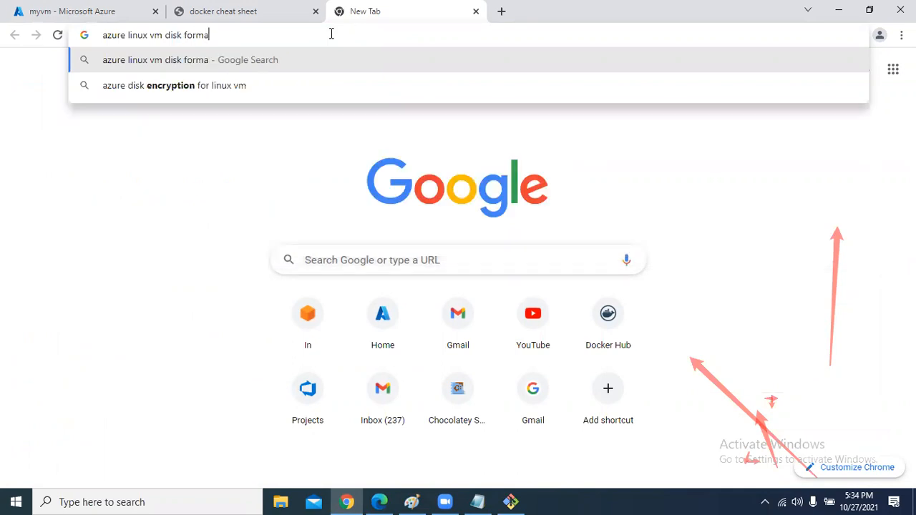
{"action": "type", "text": "t"}
{"action": "key", "text": "Return"}
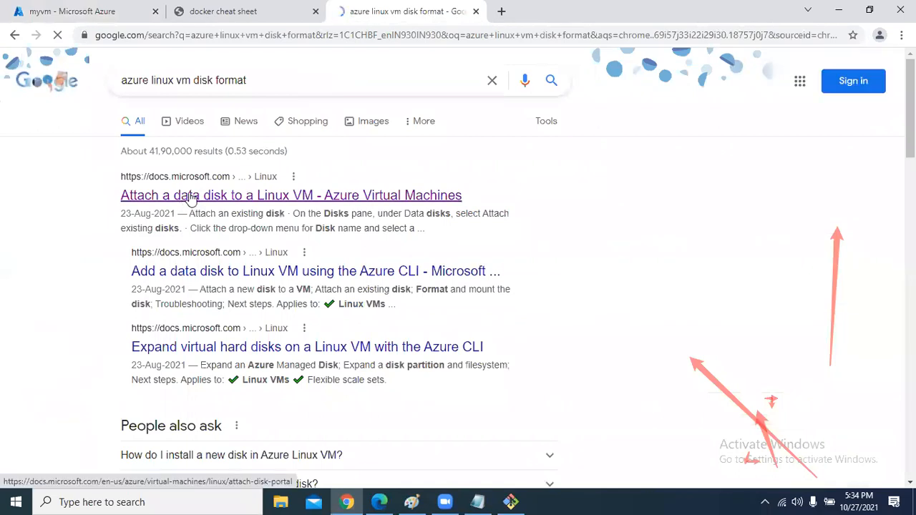
{"action": "left_click", "coordinate": [190, 198]}
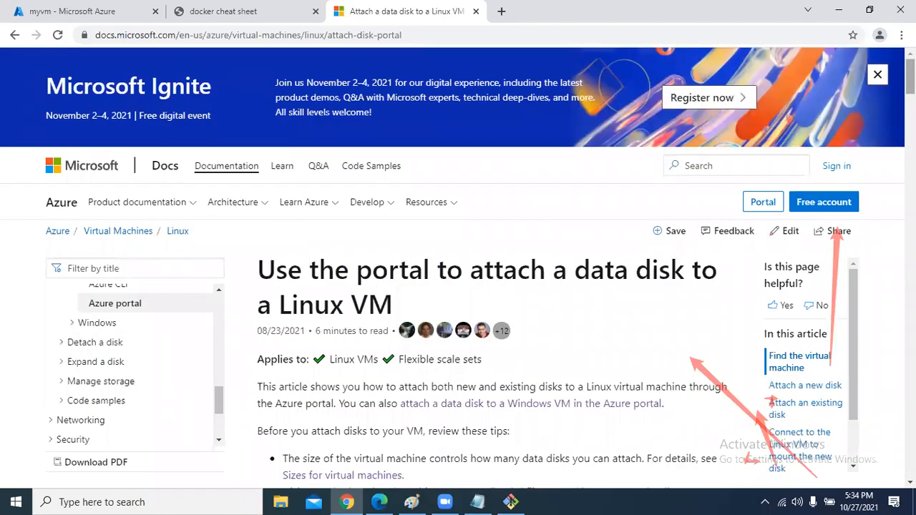
Step: Read down to the article's partition and mount sections for /dev/sdc, then select its URL
{"action": "scroll", "coordinate": [459, 287], "scroll_direction": "down", "scroll_amount": 5}
{"action": "scroll", "coordinate": [459, 287], "scroll_direction": "down", "scroll_amount": 3}
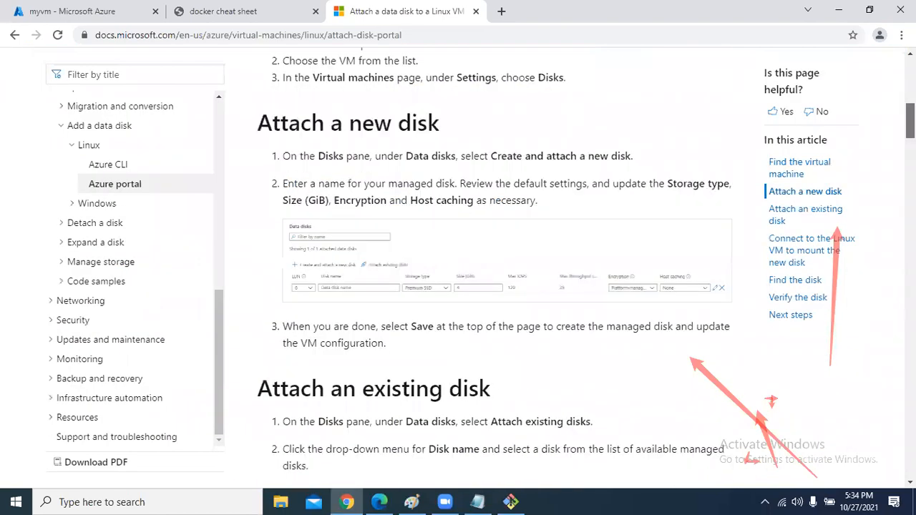
{"action": "scroll", "coordinate": [458, 287], "scroll_direction": "down", "scroll_amount": 5}
{"action": "scroll", "coordinate": [458, 287], "scroll_direction": "down", "scroll_amount": 3}
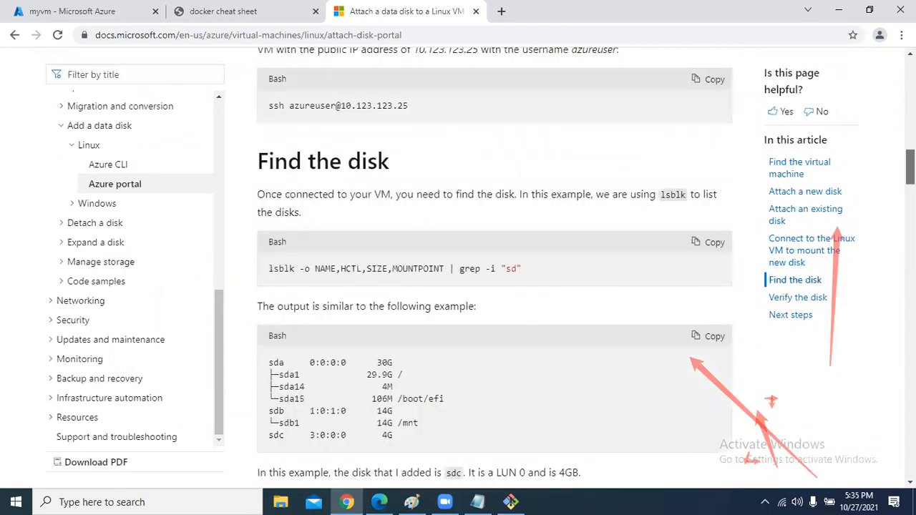
{"action": "scroll", "coordinate": [458, 286], "scroll_direction": "down", "scroll_amount": 2}
{"action": "scroll", "coordinate": [458, 286], "scroll_direction": "down", "scroll_amount": 3}
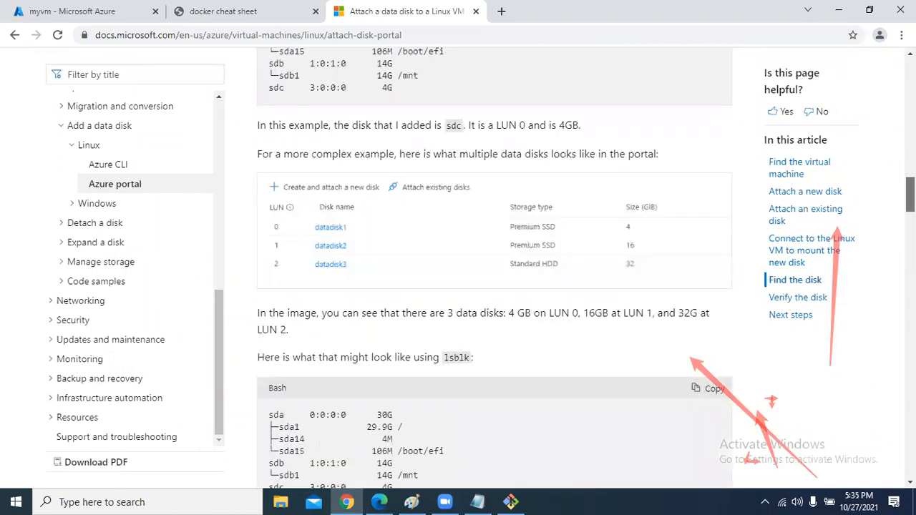
{"action": "scroll", "coordinate": [459, 287], "scroll_direction": "down", "scroll_amount": 1}
{"action": "scroll", "coordinate": [458, 286], "scroll_direction": "down", "scroll_amount": 1}
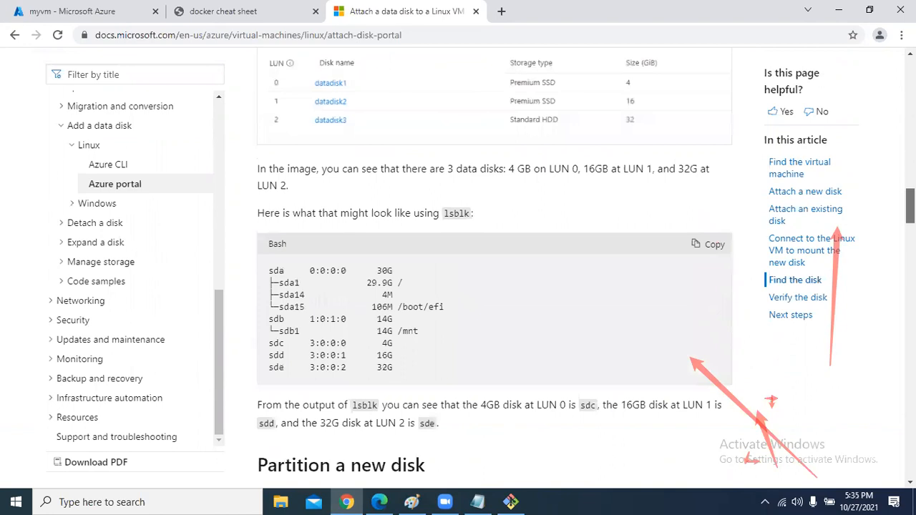
{"action": "scroll", "coordinate": [458, 287], "scroll_direction": "down", "scroll_amount": 2}
{"action": "scroll", "coordinate": [458, 286], "scroll_direction": "down", "scroll_amount": 1}
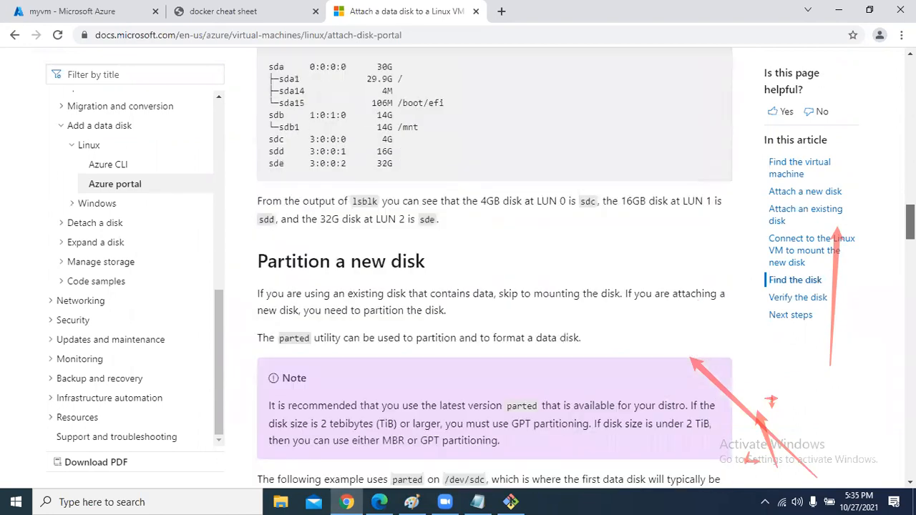
{"action": "scroll", "coordinate": [494, 287], "scroll_direction": "down", "scroll_amount": 5}
{"action": "scroll", "coordinate": [494, 286], "scroll_direction": "down", "scroll_amount": 2}
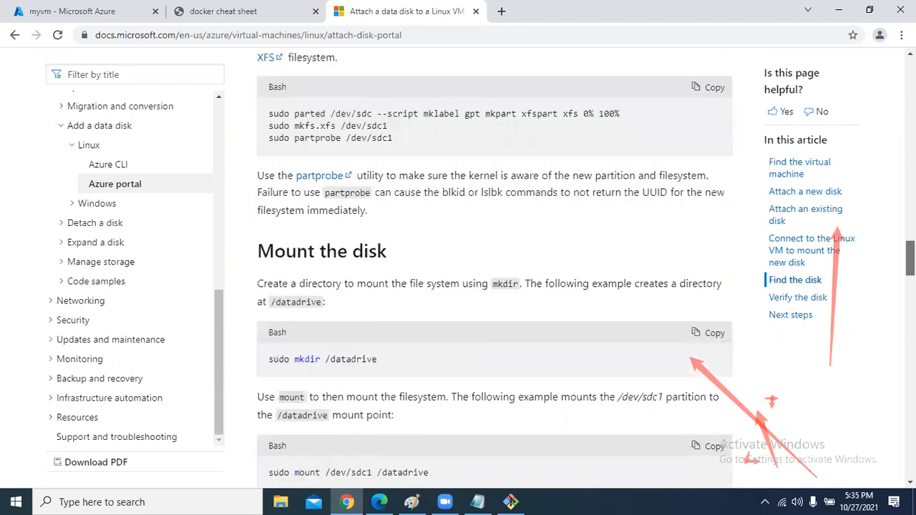
{"action": "scroll", "coordinate": [494, 286], "scroll_direction": "down", "scroll_amount": 1}
{"action": "scroll", "coordinate": [494, 286], "scroll_direction": "down", "scroll_amount": 1}
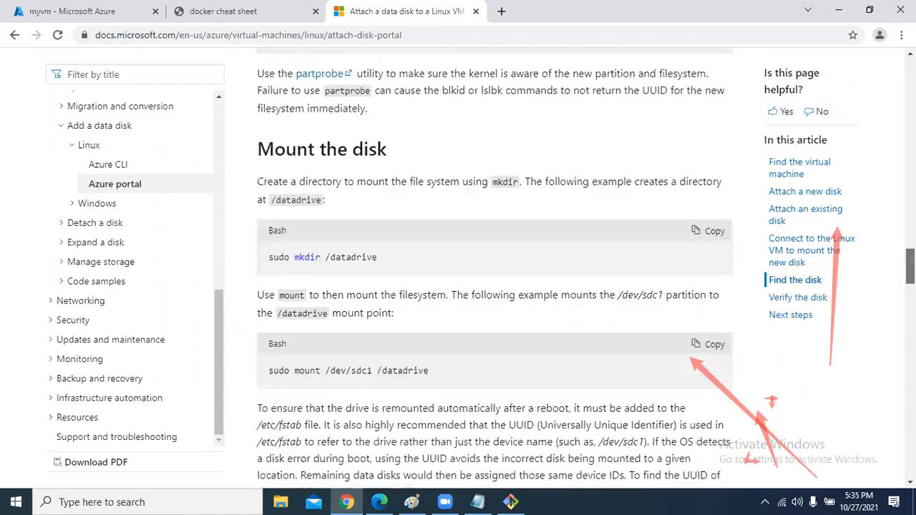
{"action": "scroll", "coordinate": [494, 287], "scroll_direction": "up", "scroll_amount": 4}
{"action": "scroll", "coordinate": [493, 287], "scroll_direction": "up", "scroll_amount": 1}
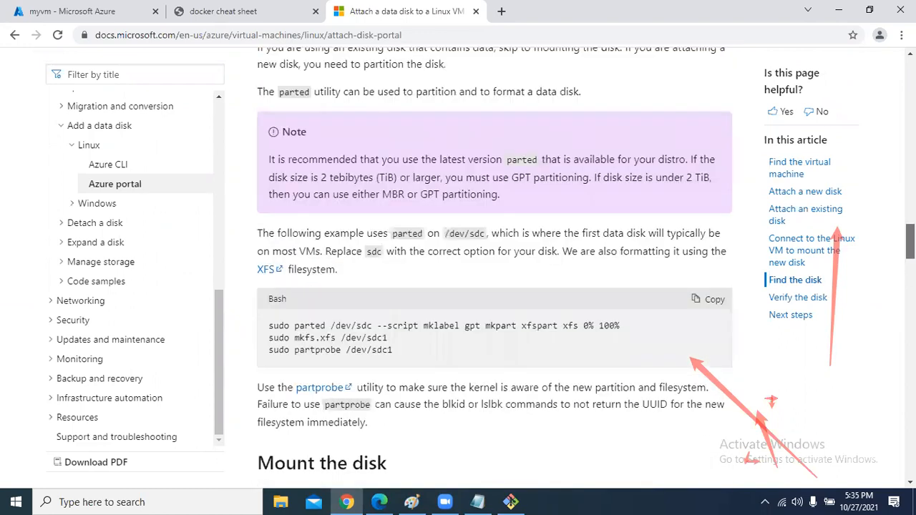
{"action": "left_click", "coordinate": [380, 35]}
{"action": "key", "text": "ctrl+c"}
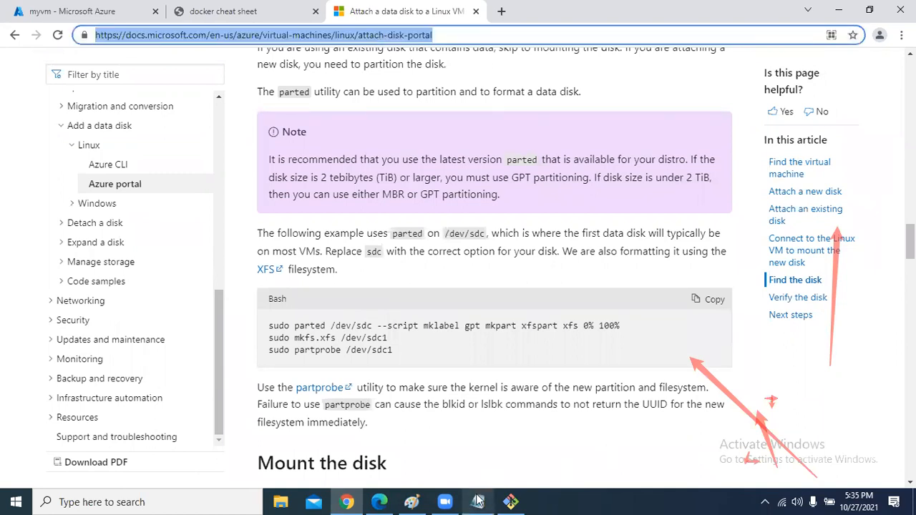
Step: Add 'for reference' followed by the docs article link to the Notepad notes
{"action": "key", "text": "alt+Tab"}
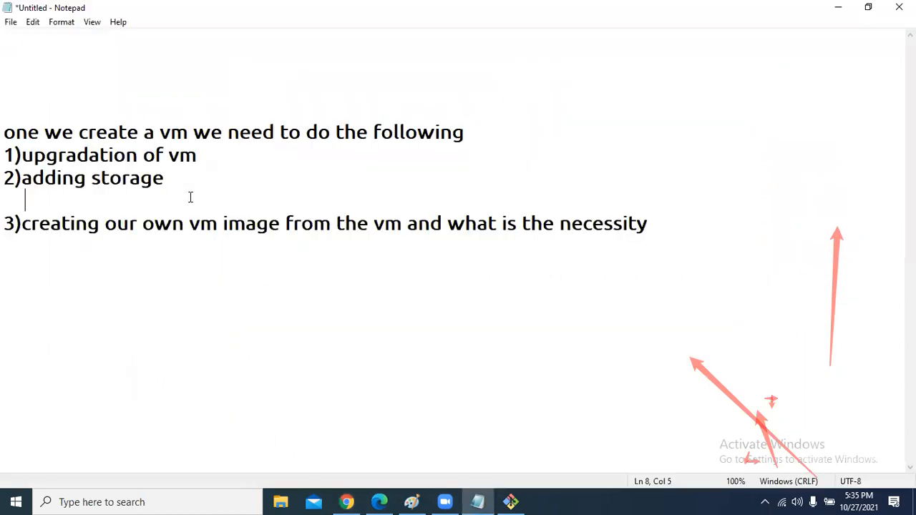
{"action": "type", "text": "for refe"}
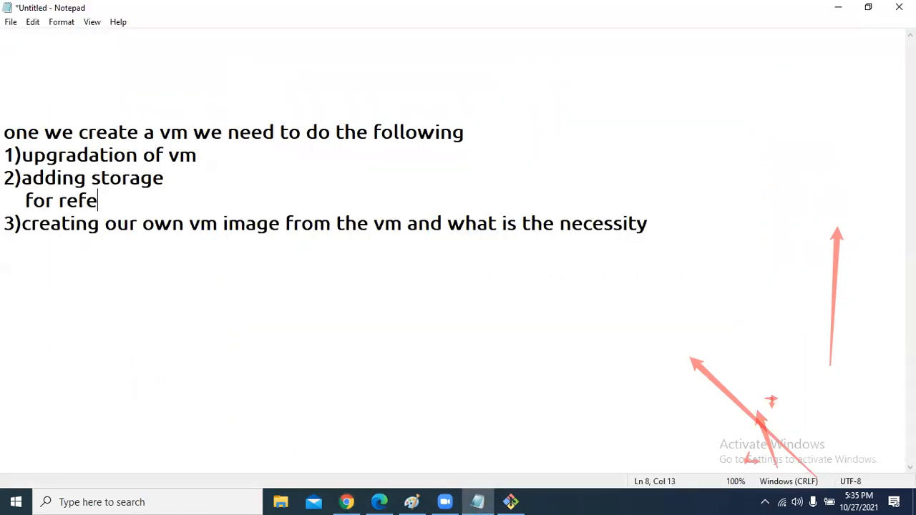
{"action": "type", "text": "rence"}
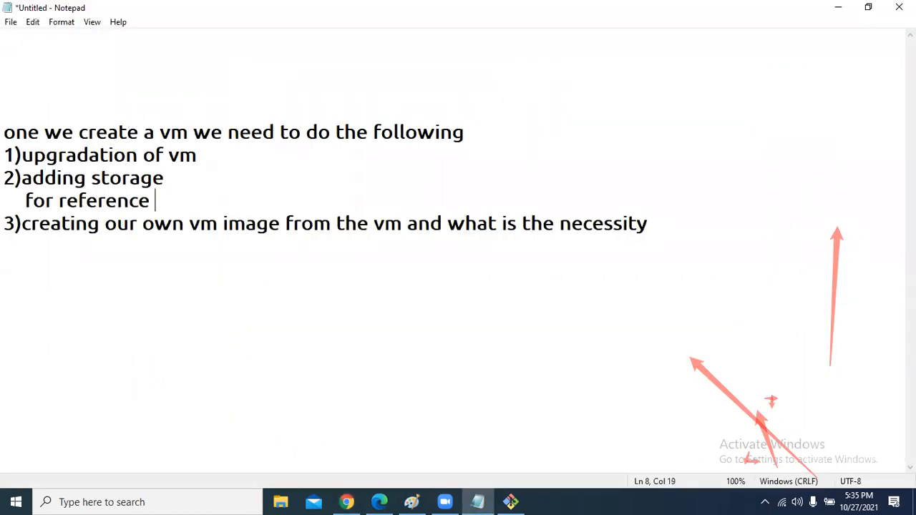
{"action": "key", "text": "ctrl+v"}
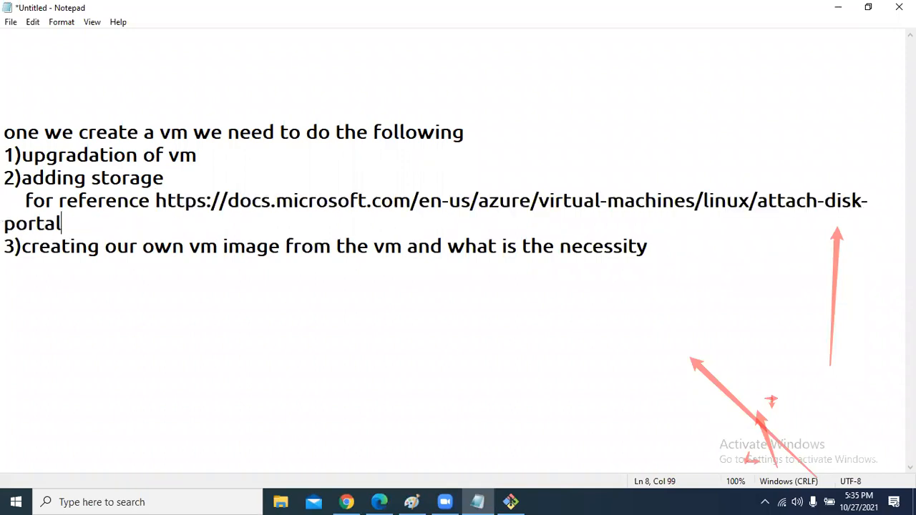
Step: Save the notes as 27octe2021azureadmin5pmist
{"action": "key", "text": "ctrl+s"}
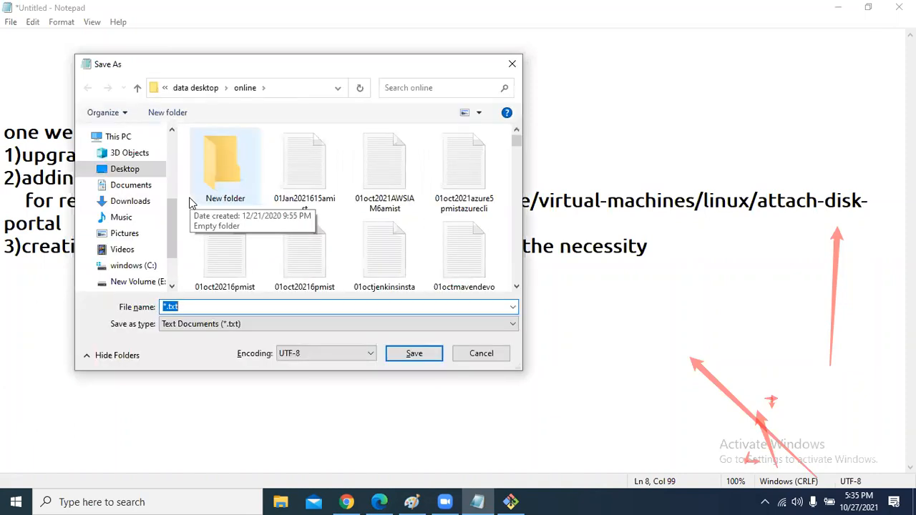
{"action": "type", "text": "27"}
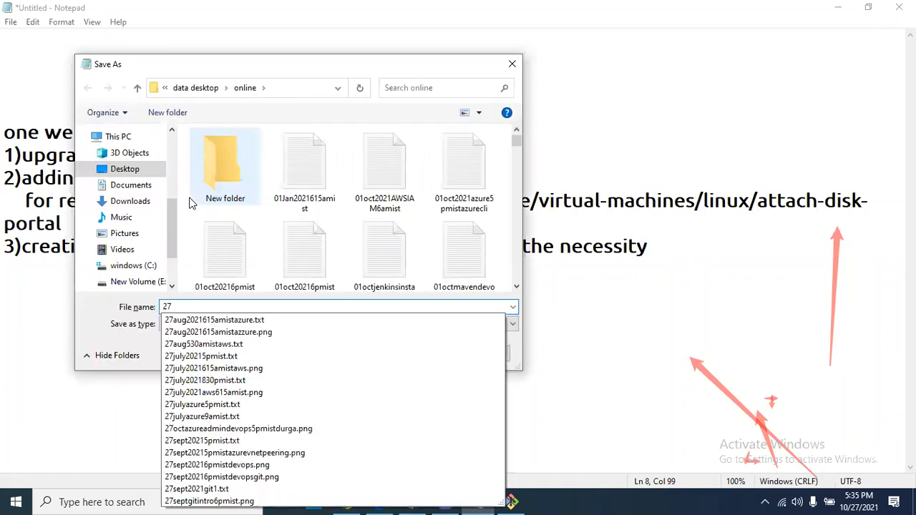
{"action": "type", "text": "octe2"}
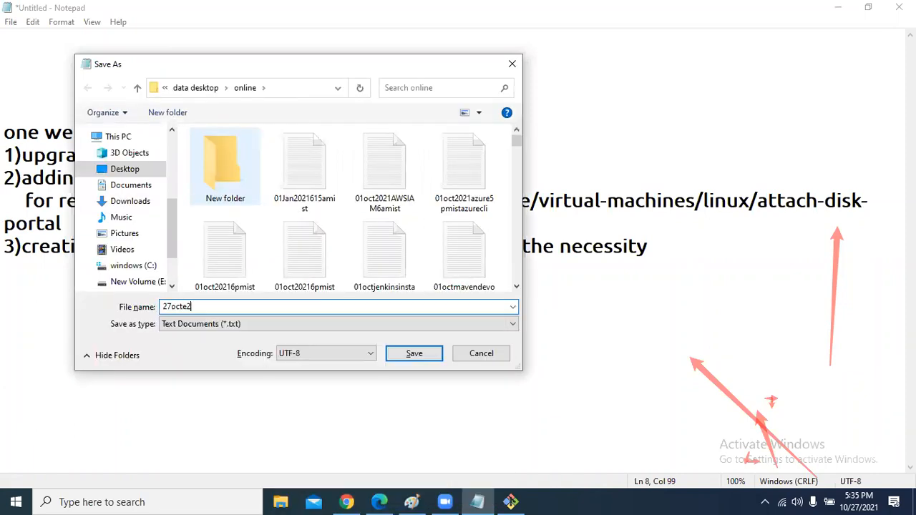
{"action": "type", "text": "021azureadmin5pmist"}
{"action": "key", "text": "Return"}
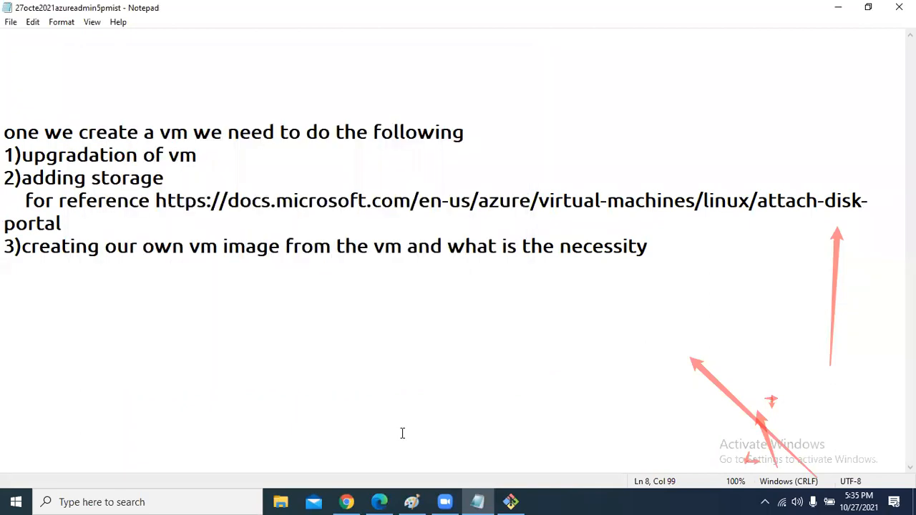
{"action": "left_click", "coordinate": [350, 501]}
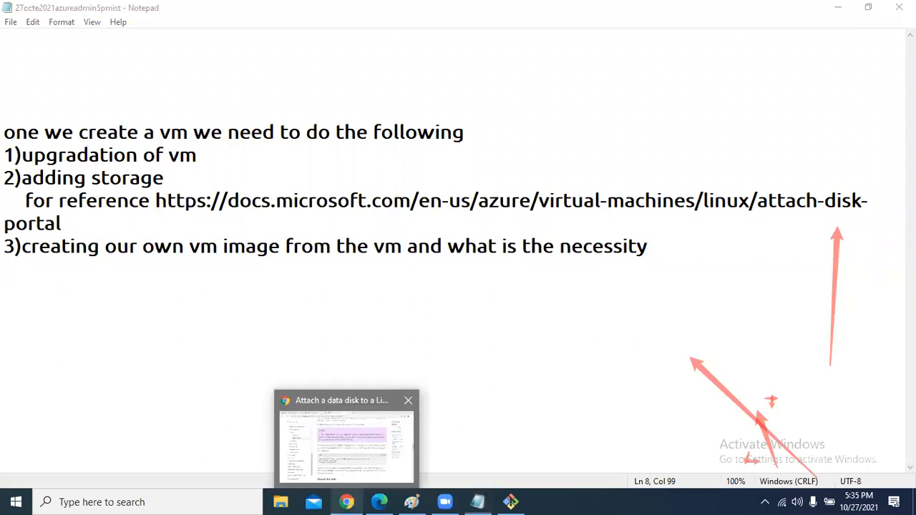
Step: Copy the parted, mkfs.xfs and partprobe commands from the 'Partition a new disk' section
{"action": "scroll", "coordinate": [494, 258], "scroll_direction": "down", "scroll_amount": 1}
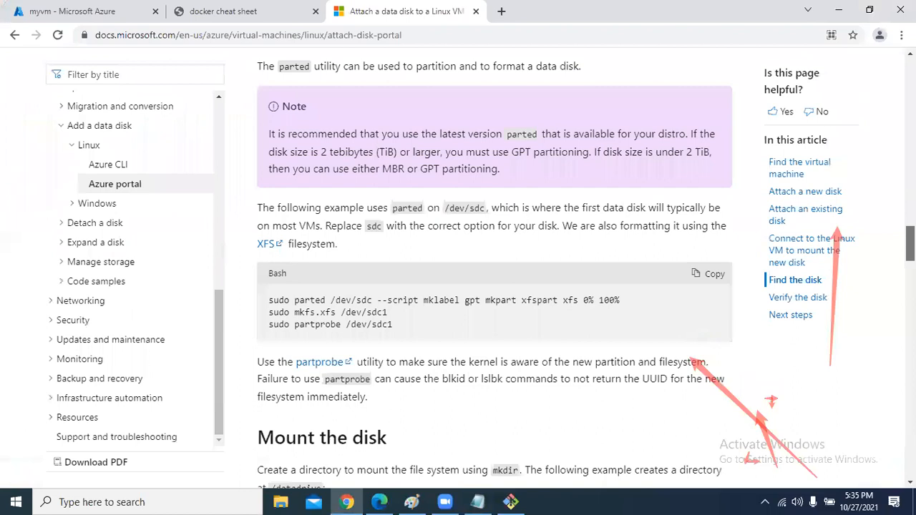
{"action": "scroll", "coordinate": [494, 265], "scroll_direction": "up", "scroll_amount": 3}
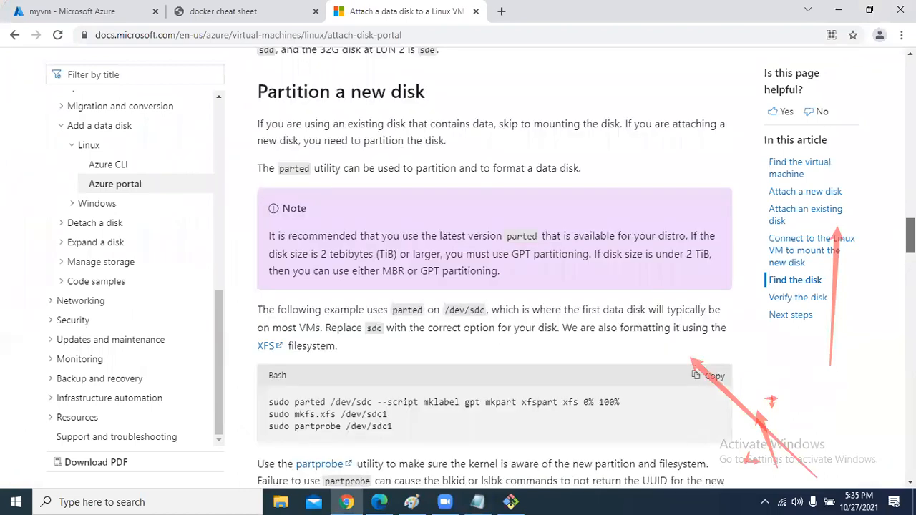
{"action": "scroll", "coordinate": [315, 351], "scroll_direction": "down", "scroll_amount": 3}
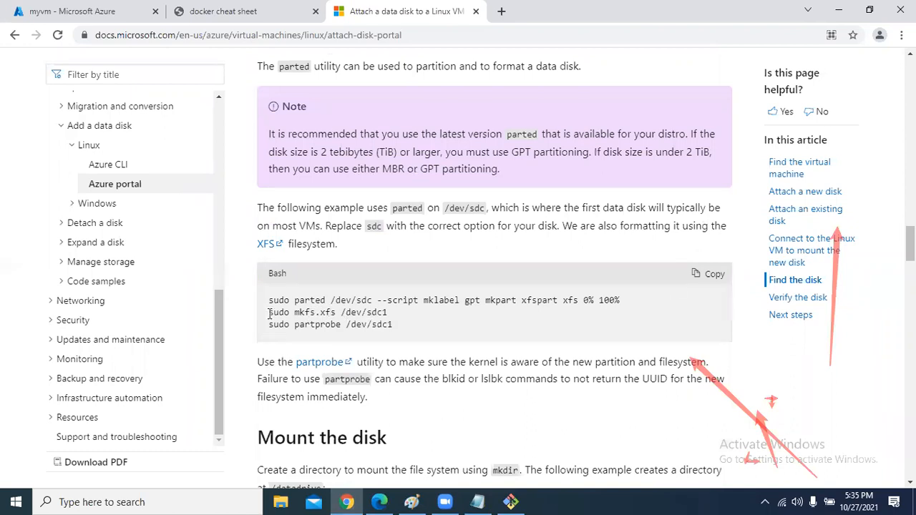
{"action": "left_click_drag", "start_coordinate": [269, 312], "coordinate": [395, 315]}
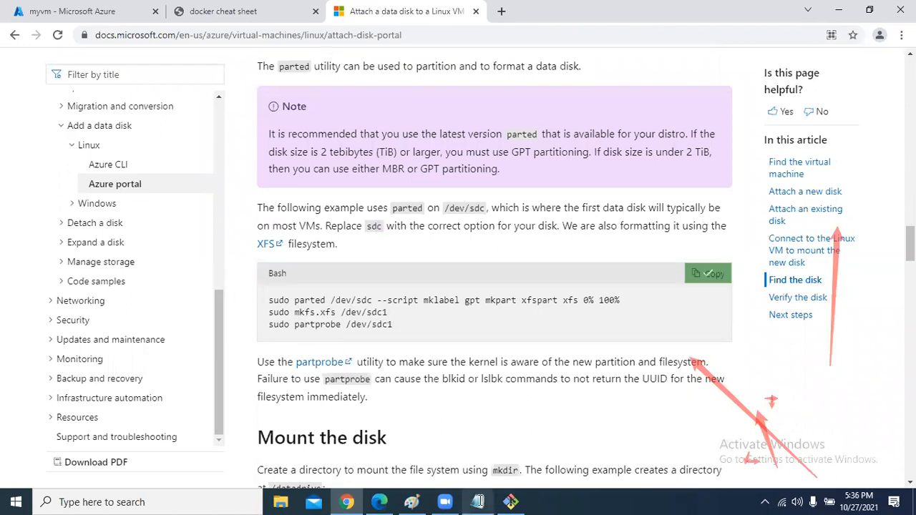
{"action": "key", "text": "alt+Tab"}
Step: Add a 'format the disk' line under the reference link
{"action": "key", "text": "Return"}
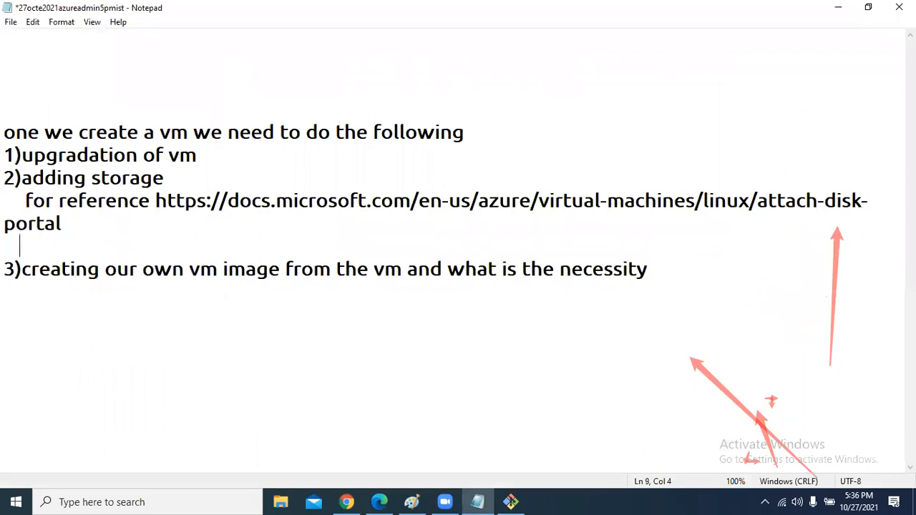
{"action": "type", "text": "format e"}
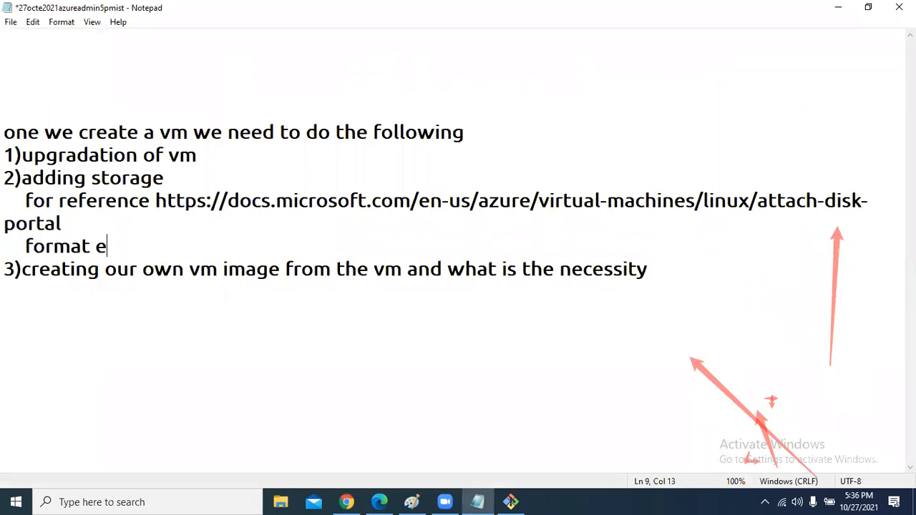
{"action": "key", "text": "BackSpace"}
{"action": "type", "text": "the disk"}
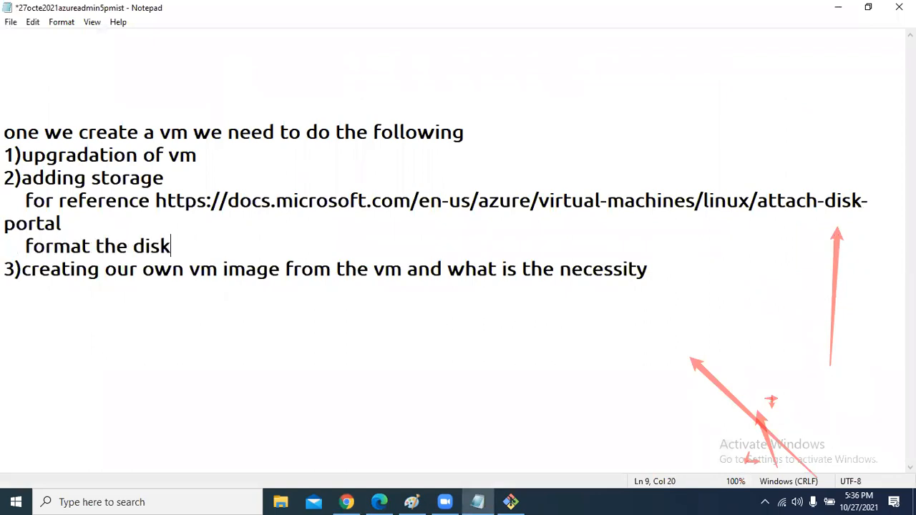
{"action": "key", "text": "Return"}
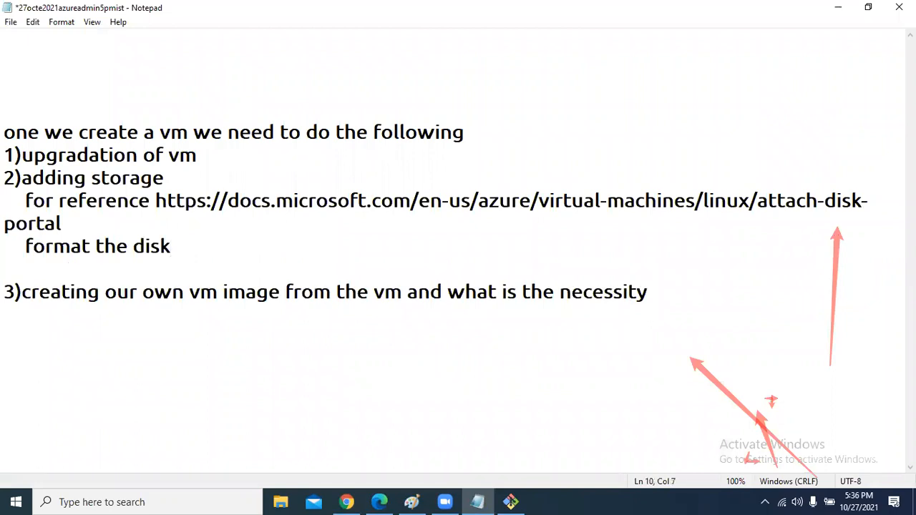
Step: Insert '1)goto disks section and add a new disk' above the format line
{"action": "key", "text": "Up"}
{"action": "key", "text": "Up"}
{"action": "key", "text": "Right"}
{"action": "key", "text": "Right"}
{"action": "key", "text": "Return"}
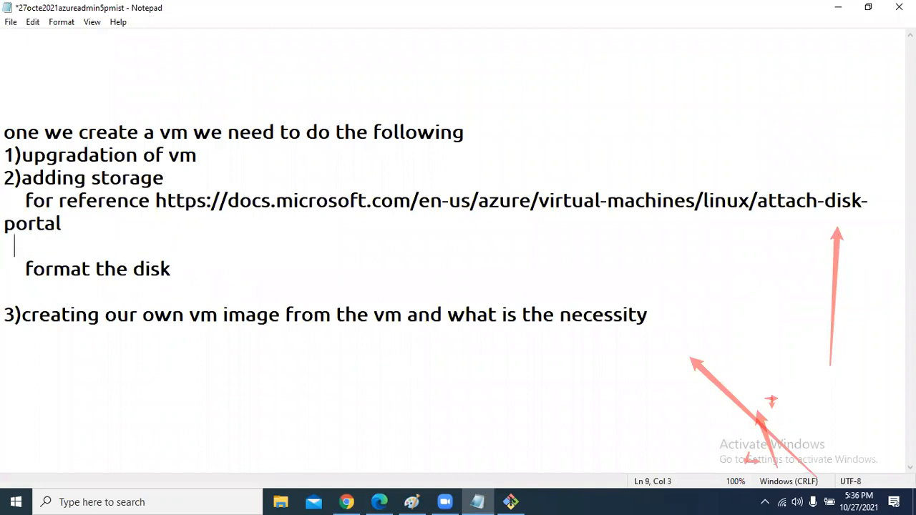
{"action": "type", "text": "1)gt"}
{"action": "key", "text": "BackSpace"}
{"action": "type", "text": "oto disks "}
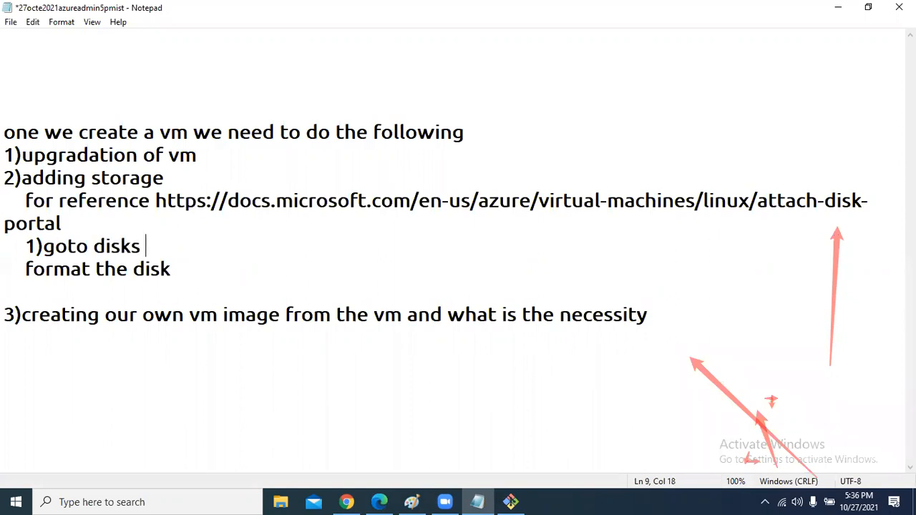
{"action": "type", "text": "section a"}
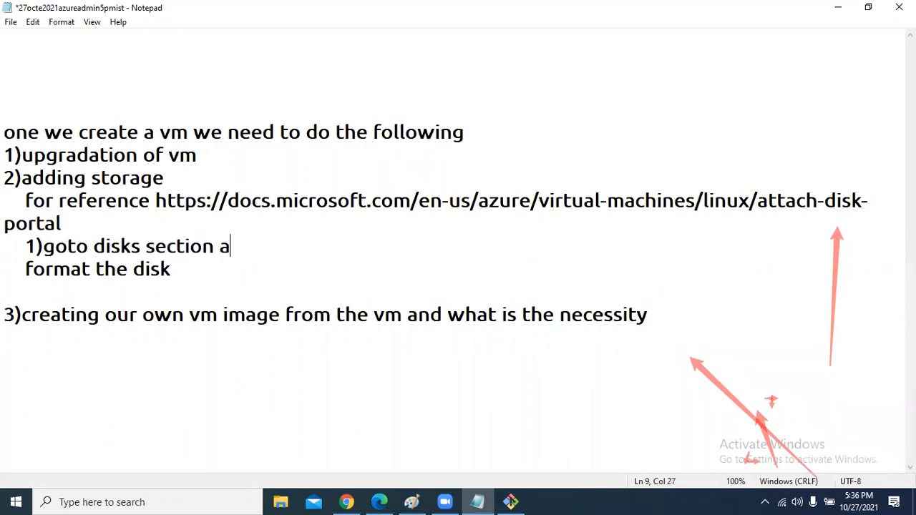
{"action": "type", "text": "nd add a "}
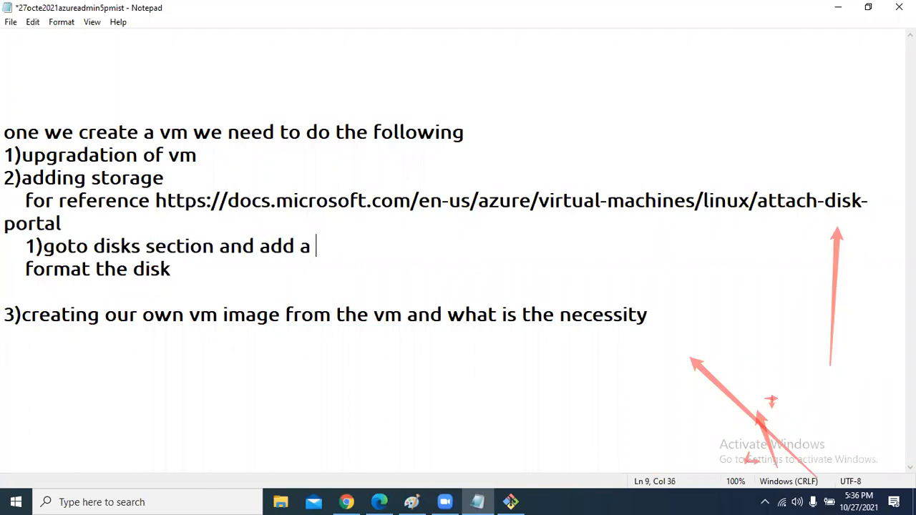
{"action": "type", "text": "new disk"}
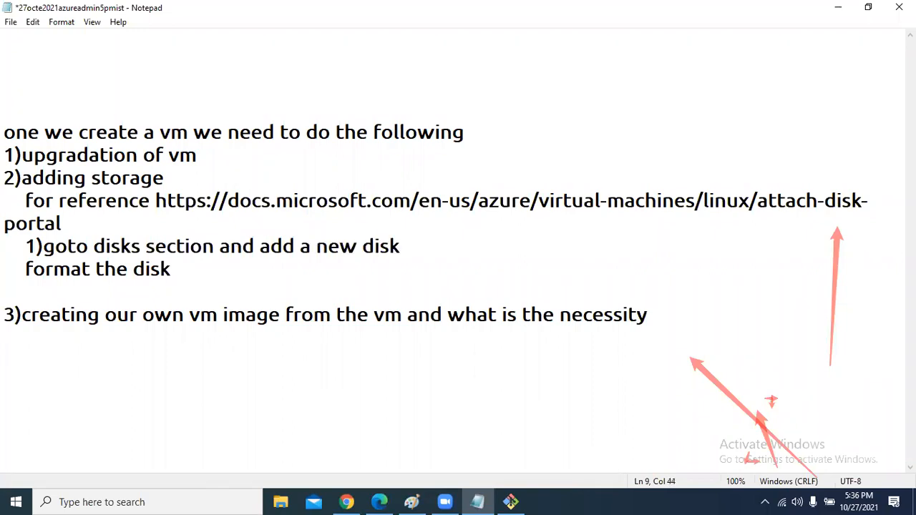
Step: Open an empty line after step 1 and prefix the format line with '2)'
{"action": "key", "text": "Return"}
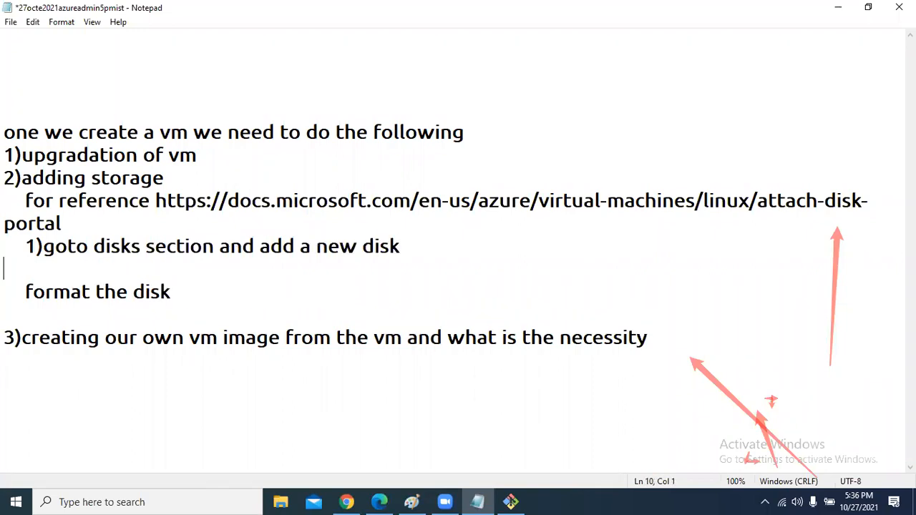
{"action": "key", "text": "Tab"}
{"action": "key", "text": "Down"}
{"action": "key", "text": "Left"}
{"action": "key", "text": "Left"}
{"action": "type", "text": "2)"}
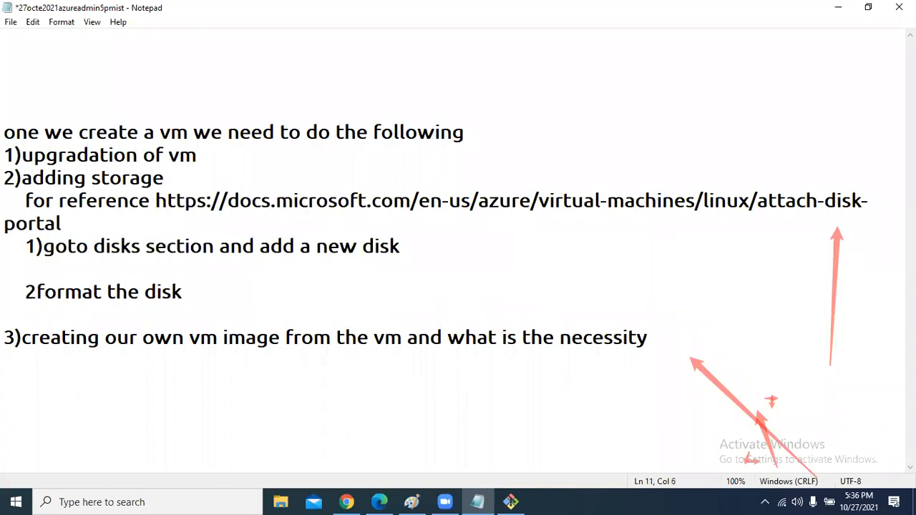
{"action": "key", "text": "Up"}
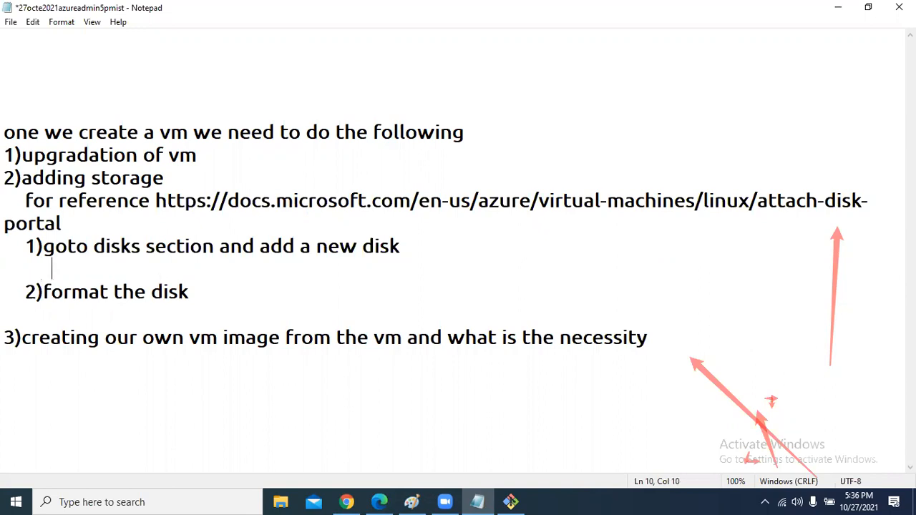
{"action": "key", "text": "BackSpace"}
{"action": "key", "text": "BackSpace"}
{"action": "key", "text": "BackSpace"}
Step: Write step '2)issue lsblk command to list the disks' on the empty line
{"action": "type", "text": "2)lsblk"}
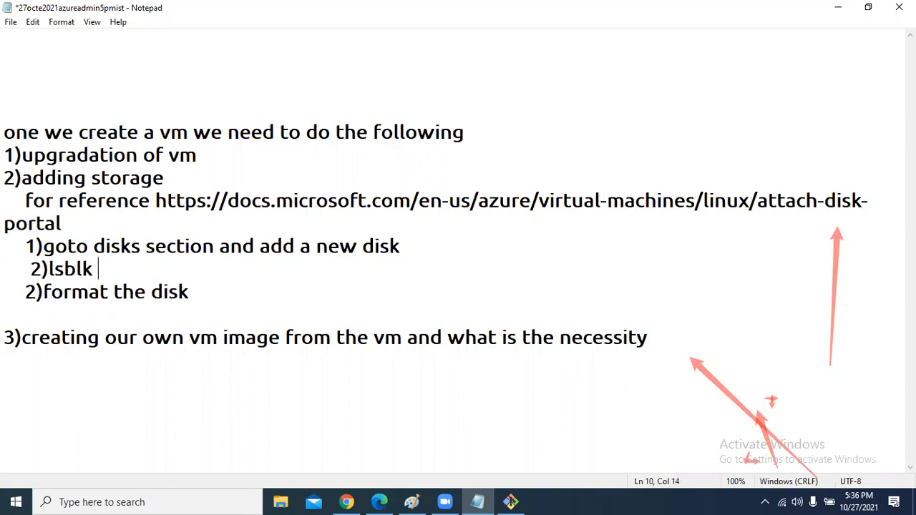
{"action": "key", "text": "BackSpace"}
{"action": "left_click", "coordinate": [48, 269]}
{"action": "type", "text": "issue"}
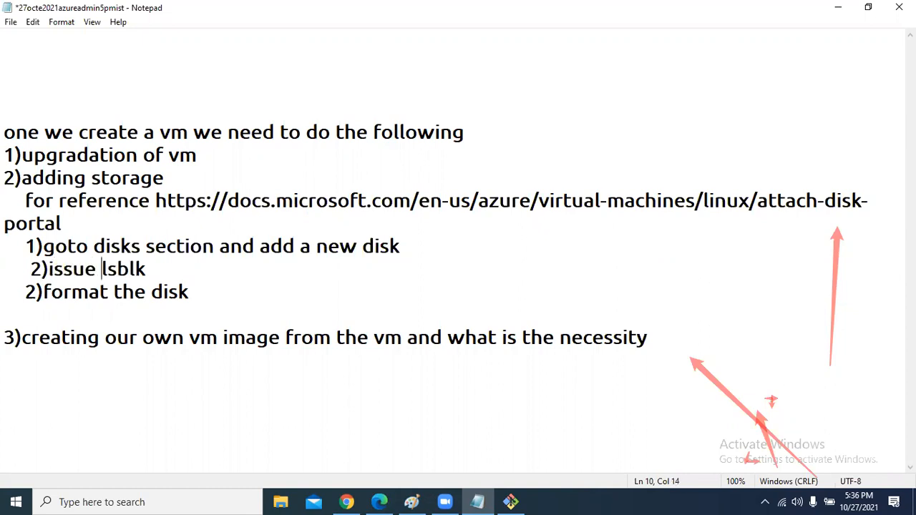
{"action": "key", "text": "Home"}
{"action": "key", "text": "Right"}
{"action": "key", "text": "End"}
{"action": "type", "text": "c"}
{"action": "type", "text": "oma"}
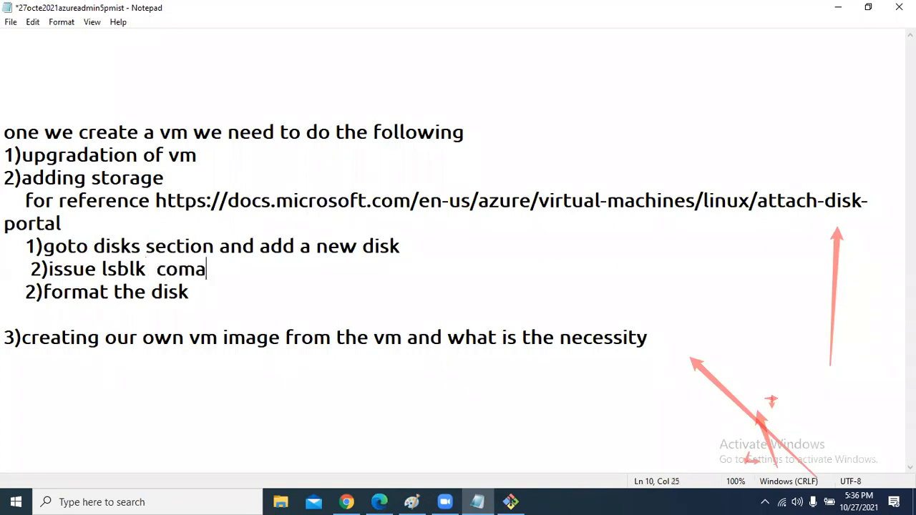
{"action": "key", "text": "BackSpace"}
{"action": "type", "text": "mand to"}
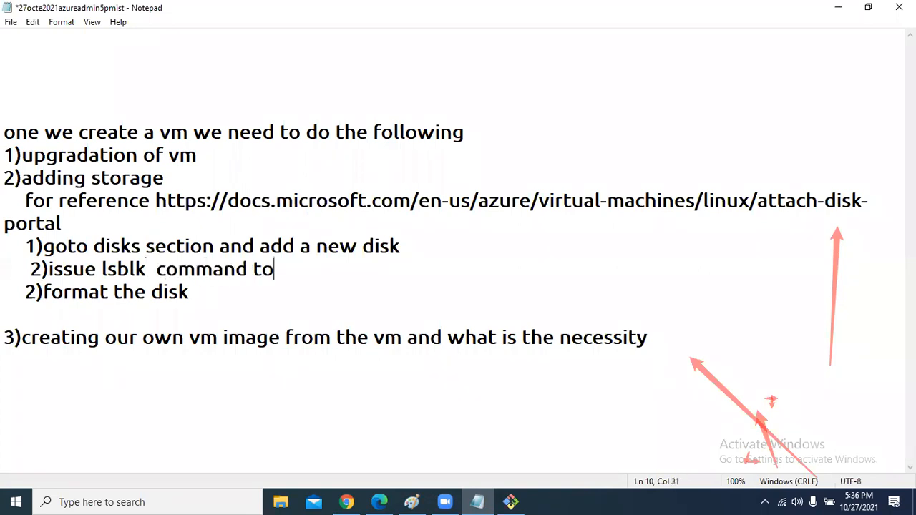
{"action": "type", "text": " list the d"}
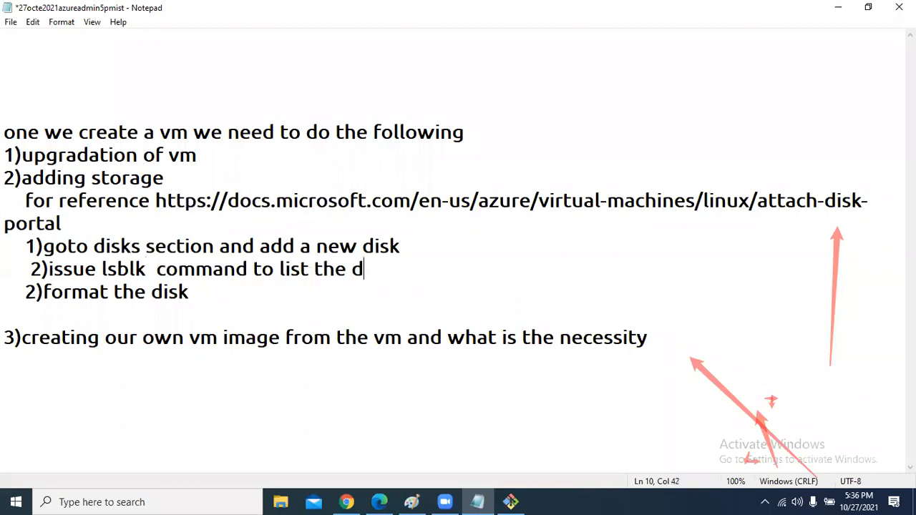
{"action": "type", "text": "isks"}
Step: Renumber the format step to '3)' and remove the extra indentation before steps 2 and 3
{"action": "key", "text": "Down"}
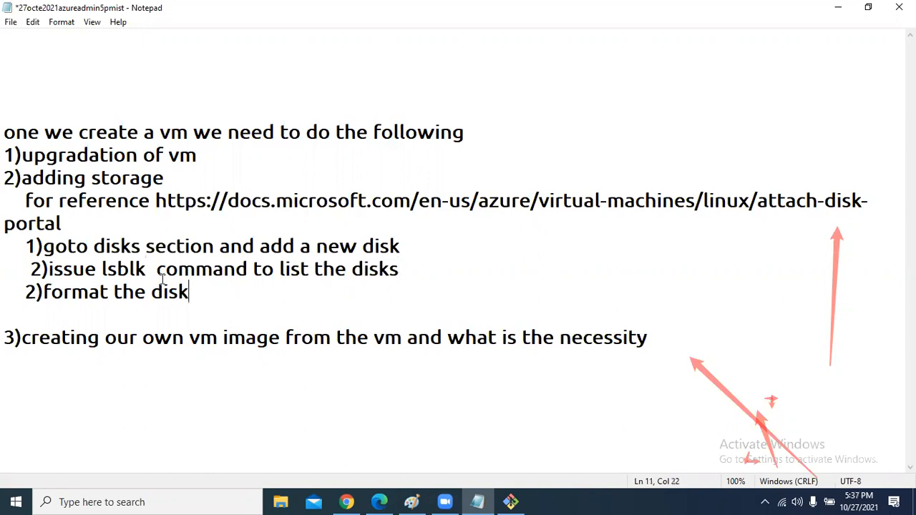
{"action": "key", "text": "Left"}
{"action": "key", "text": "ctrl+Left"}
{"action": "key", "text": "ctrl+Left"}
{"action": "key", "text": "ctrl+Left"}
{"action": "key", "text": "Right"}
{"action": "key", "text": "Right"}
{"action": "key", "text": "BackSpace"}
{"action": "type", "text": "3"}
{"action": "key", "text": "Left"}
{"action": "key", "text": "Up"}
{"action": "key", "text": "BackSpace"}
{"action": "key", "text": "Down"}
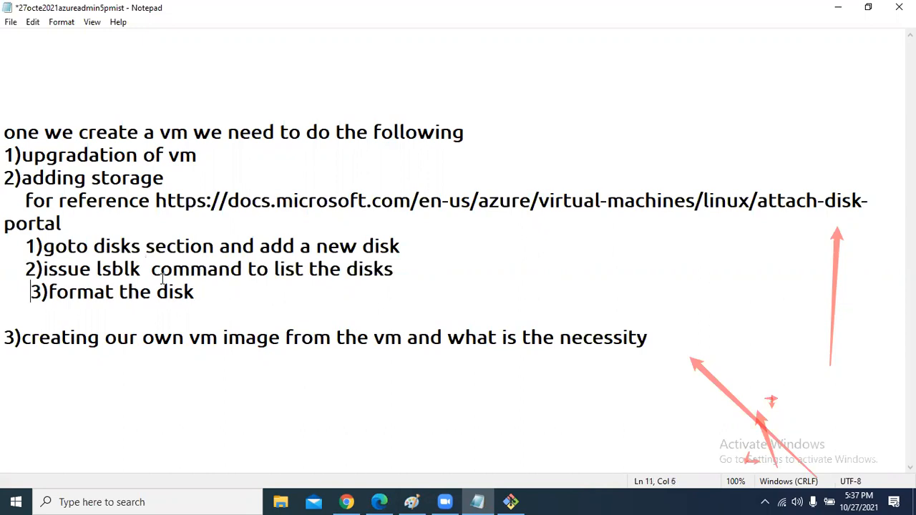
{"action": "key", "text": "BackSpace"}
{"action": "key", "text": "Right"}
{"action": "key", "text": "Right"}
{"action": "key", "text": "Right"}
{"action": "key", "text": "Right"}
{"action": "key", "text": "Right"}
{"action": "key", "text": "Right"}
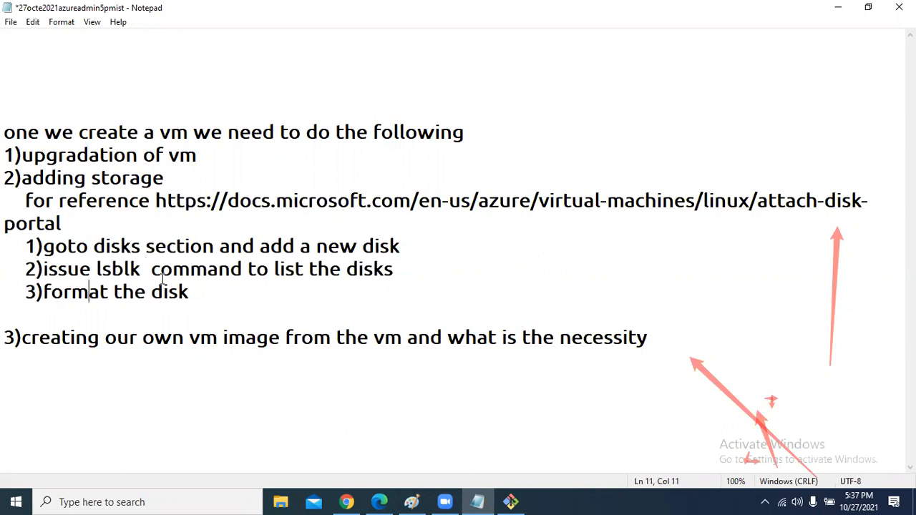
Step: Paste the copied parted, mkfs.xfs and partprobe commands below '3)format the disk'
{"action": "left_click", "coordinate": [164, 281]}
{"action": "key", "text": "End"}
{"action": "key", "text": "Return"}
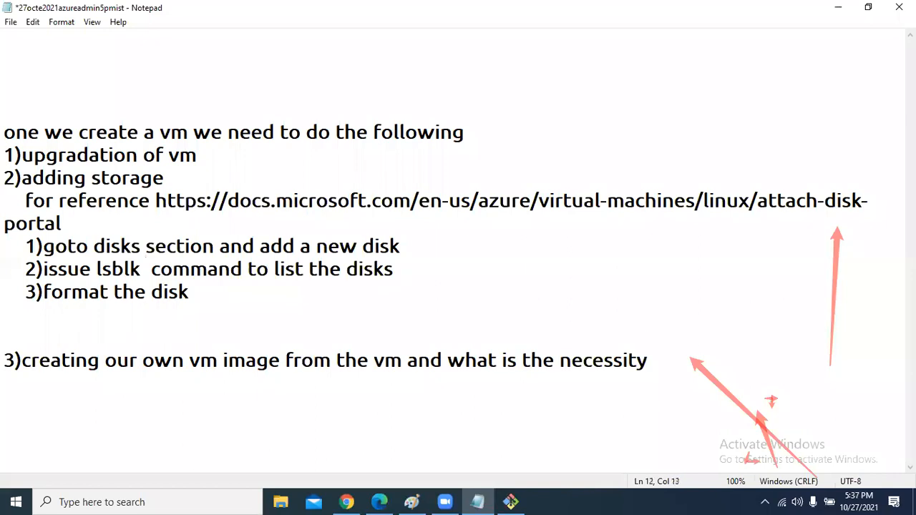
{"action": "type", "text": "sudo parted /dev/sdc --script mklabel gpt mkpart xfspart xfs 0% 100% sudo mkfs.xfs /dev/sdc1 sudo partprobe /dev/sdc1"}
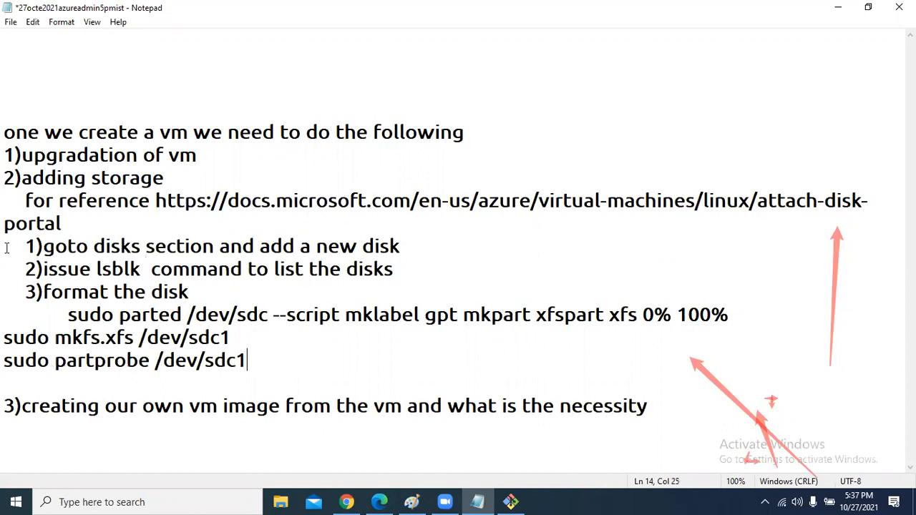
Step: Delete the sudo parted and partprobe lines from the pasted commands
{"action": "left_click_drag", "start_coordinate": [263, 317], "coordinate": [737, 323]}
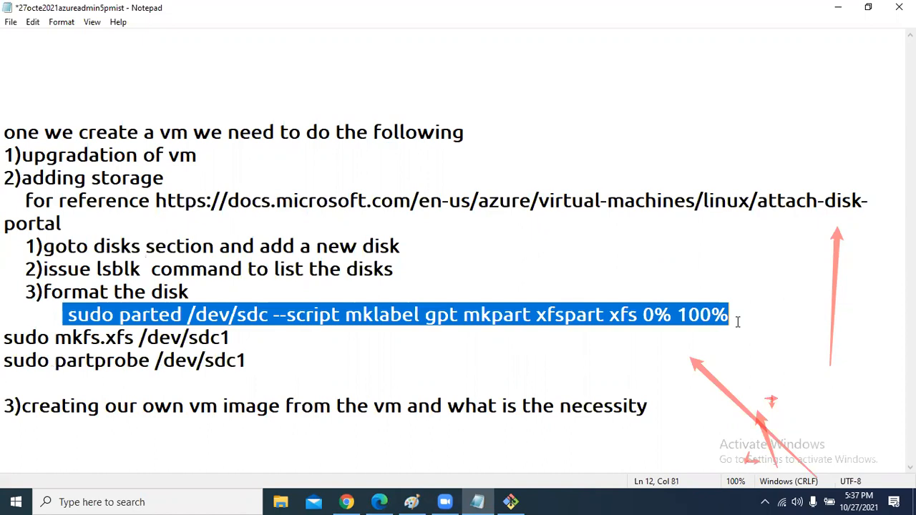
{"action": "key", "text": "BackSpace"}
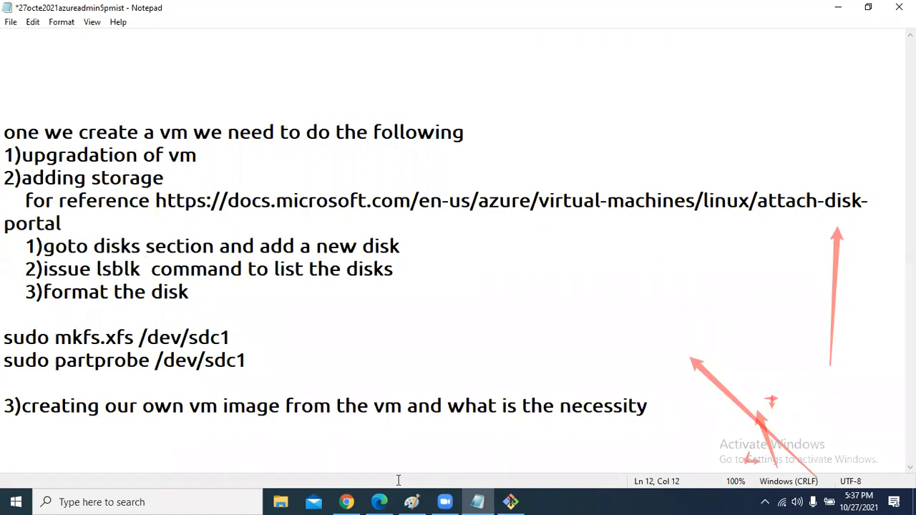
{"action": "left_click_drag", "start_coordinate": [4, 361], "coordinate": [215, 362]}
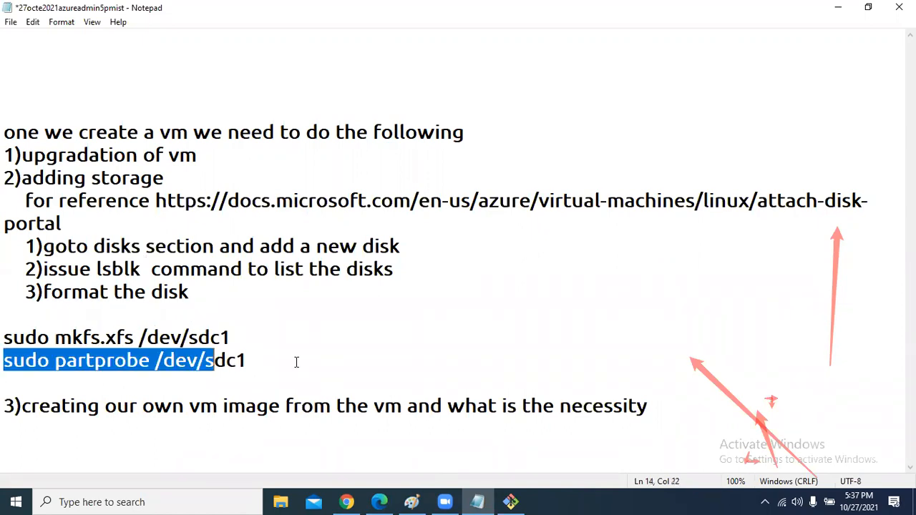
{"action": "left_click_drag", "start_coordinate": [296, 362], "coordinate": [297, 362]}
{"action": "key", "text": "BackSpace"}
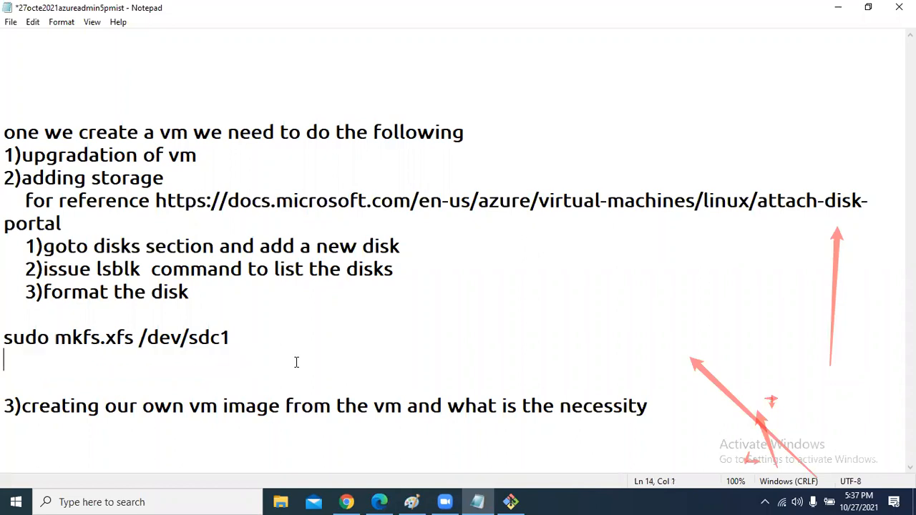
Step: Trim the format line to 'sudo mkfs.xfs /dev/sdc' and copy it
{"action": "left_click", "coordinate": [232, 337]}
{"action": "key", "text": "BackSpace"}
{"action": "left_click", "coordinate": [6, 339]}
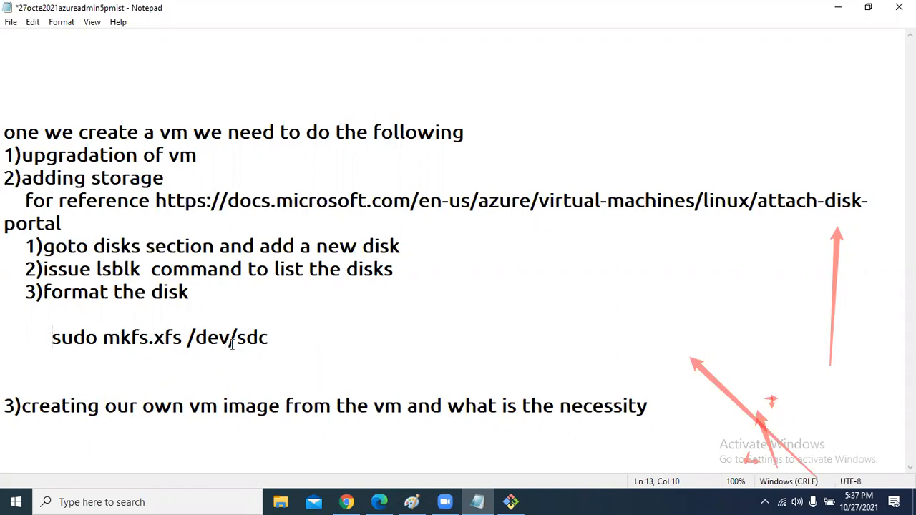
{"action": "left_click", "coordinate": [260, 338], "text": "shift"}
{"action": "key", "text": "shift+Right"}
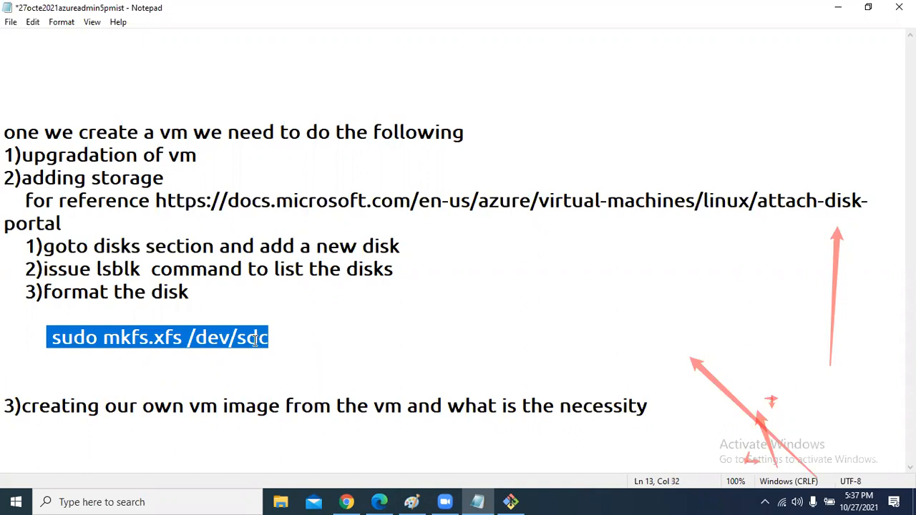
{"action": "right_click", "coordinate": [255, 341]}
{"action": "left_click", "coordinate": [286, 179]}
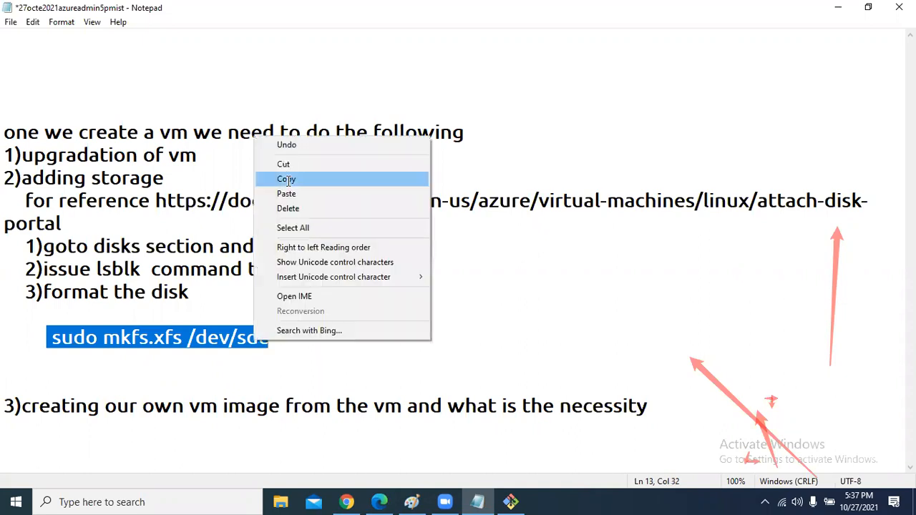
{"action": "left_click", "coordinate": [511, 501]}
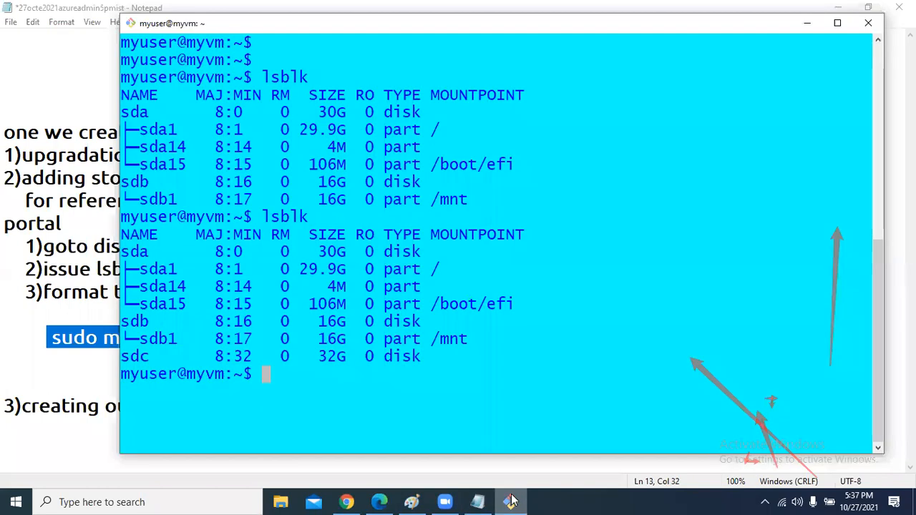
Step: Run sudo mkfs.xfs /dev/sdc on the VM, re-run lsblk, then minimize the terminal
{"action": "key", "text": "shift+Insert"}
{"action": "key", "text": "Return"}
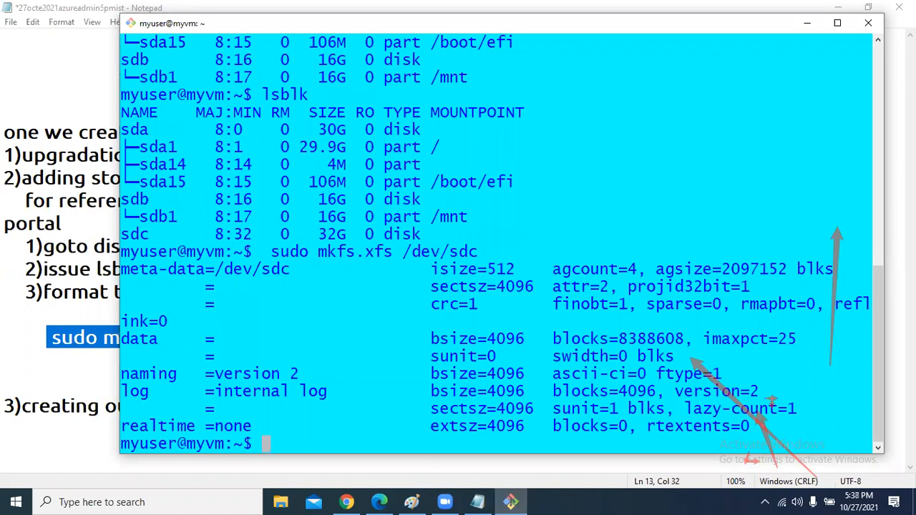
{"action": "type", "text": "lsblk"}
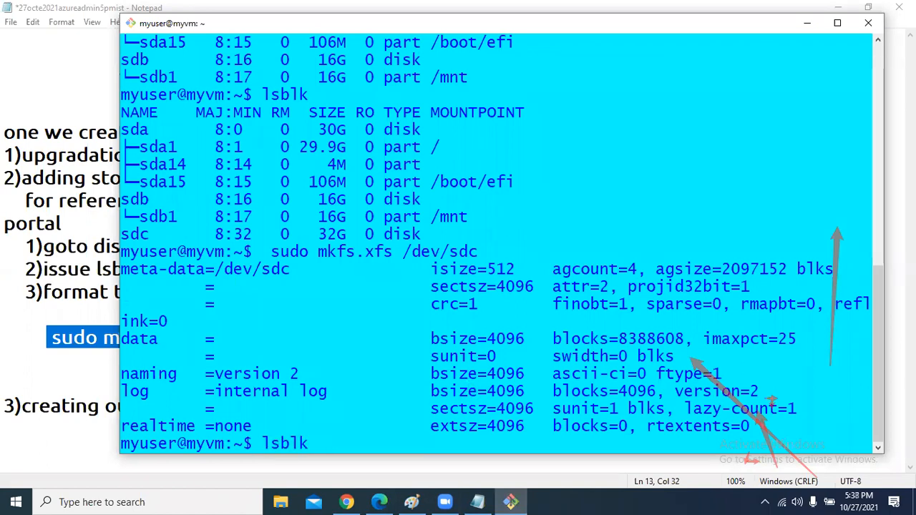
{"action": "key", "text": "Return"}
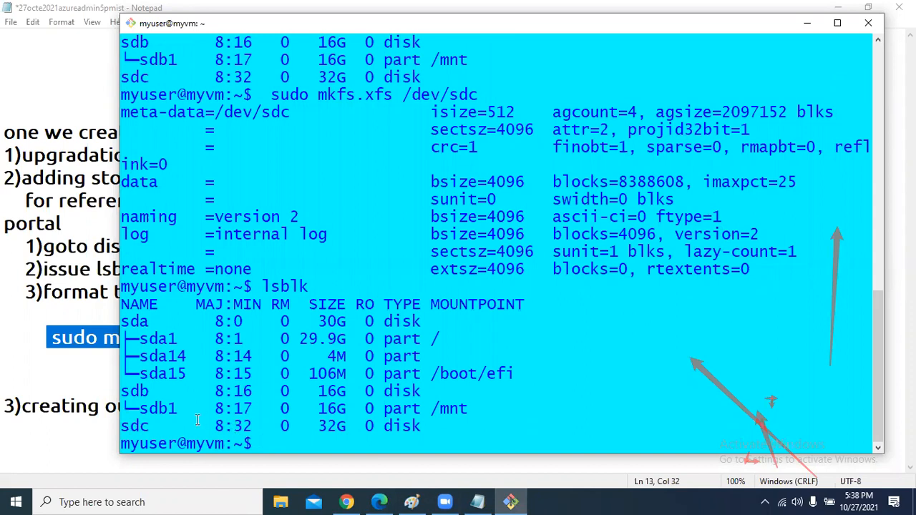
{"action": "left_click", "coordinate": [808, 25]}
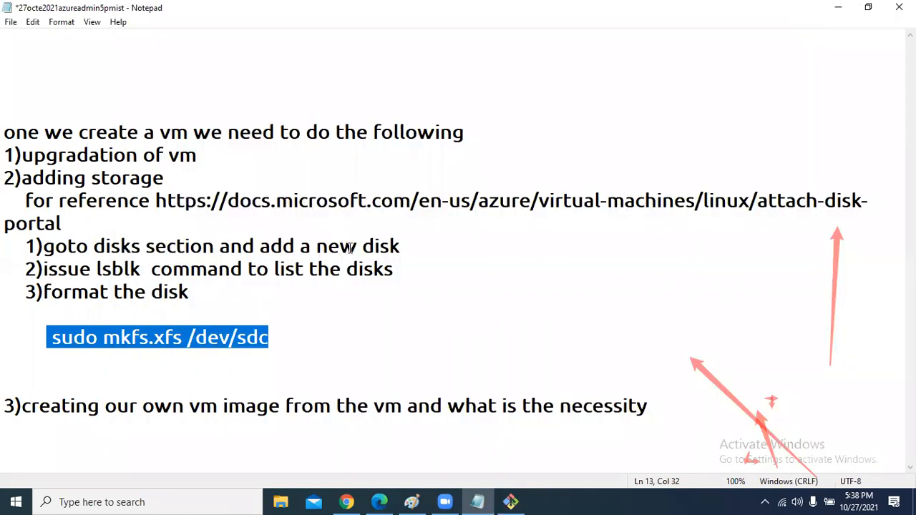
Step: Add step '4)create a data drive and attach the disk to the data drive' after the mkfs line
{"action": "left_click", "coordinate": [270, 338]}
{"action": "key", "text": "Return"}
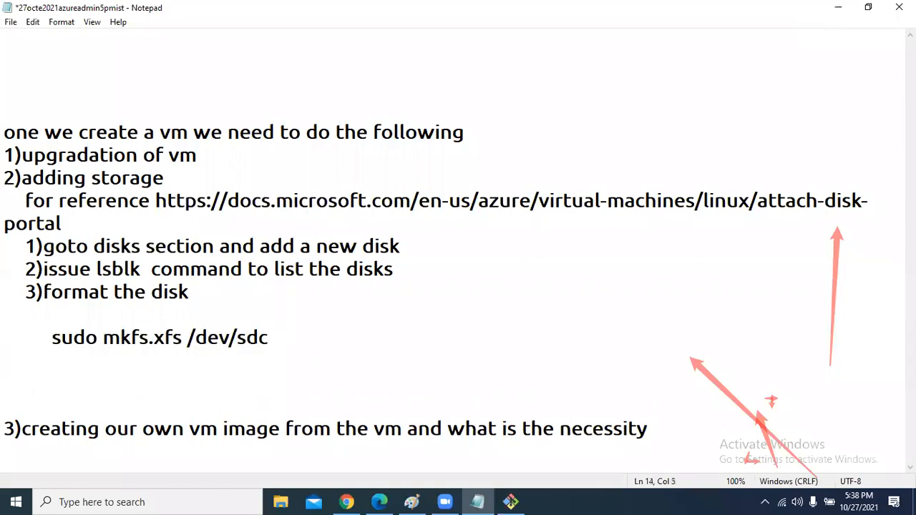
{"action": "type", "text": "4)createa"}
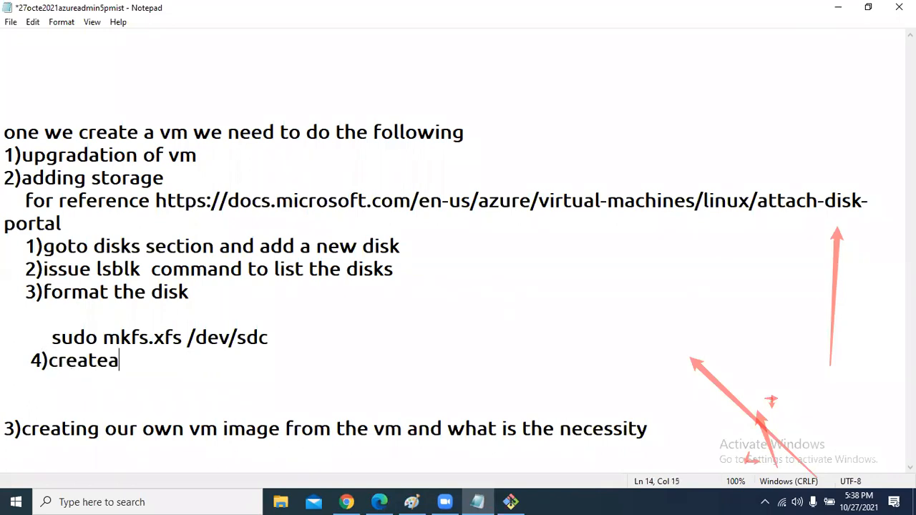
{"action": "key", "text": "BackSpace"}
{"action": "key", "text": "BackSpace"}
{"action": "type", "text": "e a data dri"}
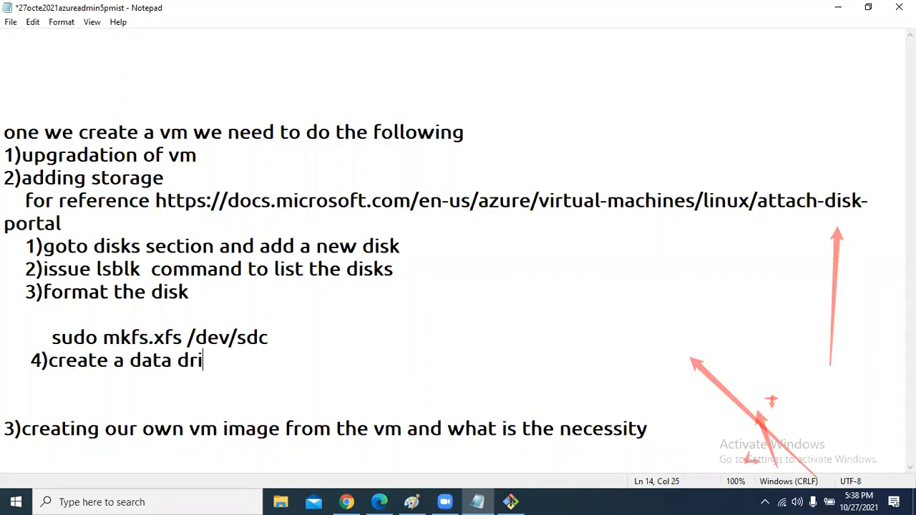
{"action": "type", "text": "ve and atta"}
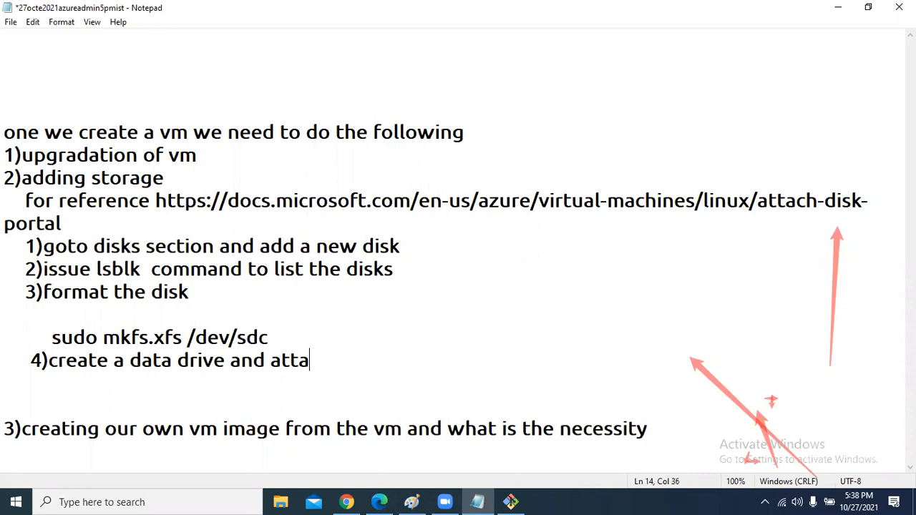
{"action": "type", "text": "ch th"}
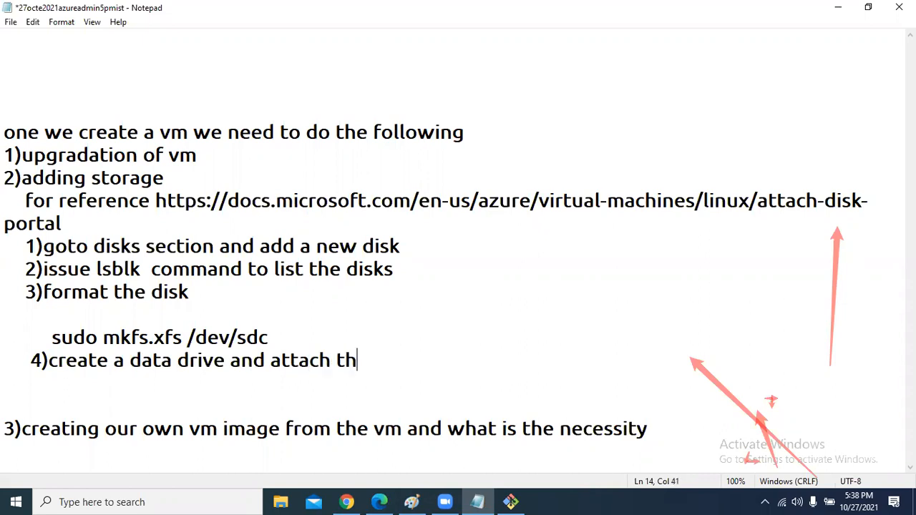
{"action": "type", "text": "e disk to the "}
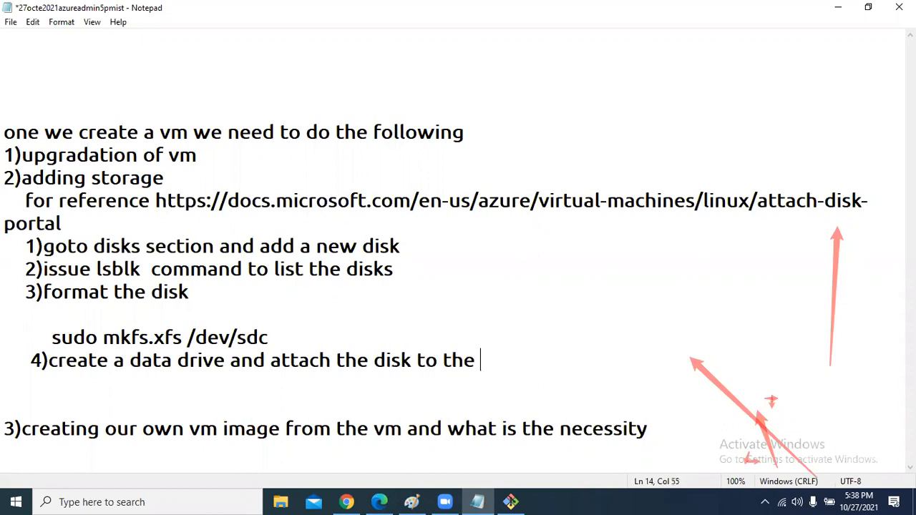
{"action": "type", "text": "data drie"}
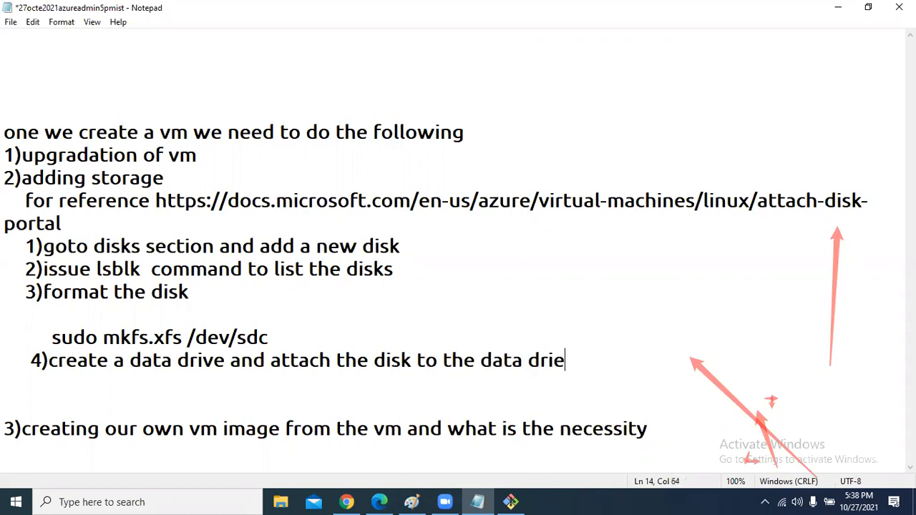
{"action": "key", "text": "BackSpace"}
{"action": "type", "text": "ve"}
Step: Add 'sudo mkdir /datadrive' under step 4 and save the notes
{"action": "key", "text": "Return"}
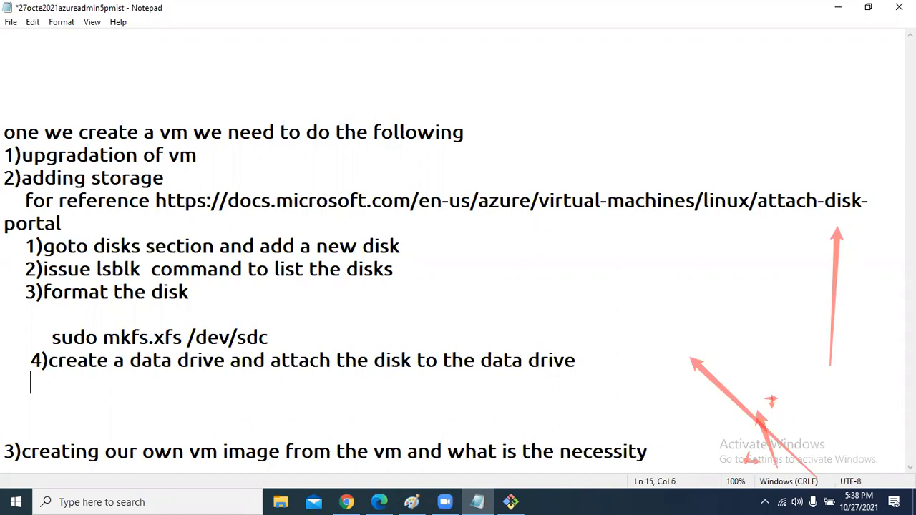
{"action": "key", "text": "BackSpace"}
{"action": "key", "text": "BackSpace"}
{"action": "type", "text": "sudo mkdir"}
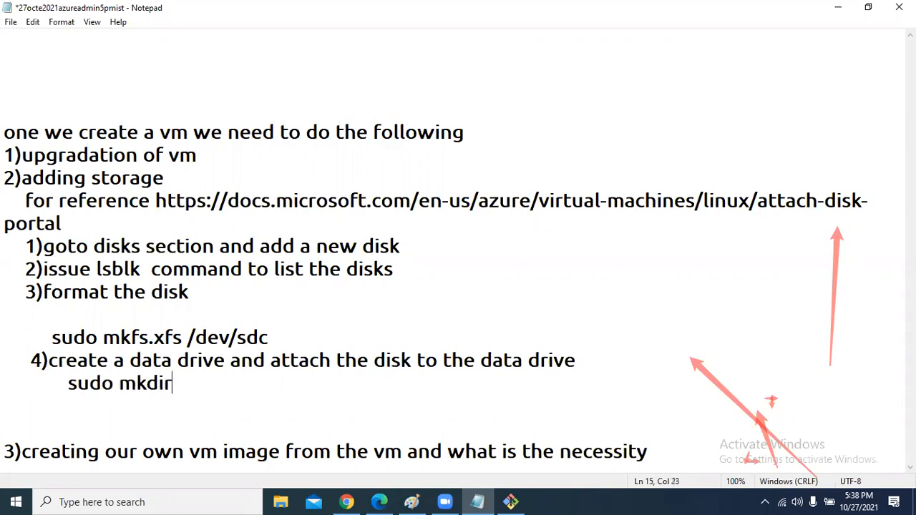
{"action": "type", "text": " /data"}
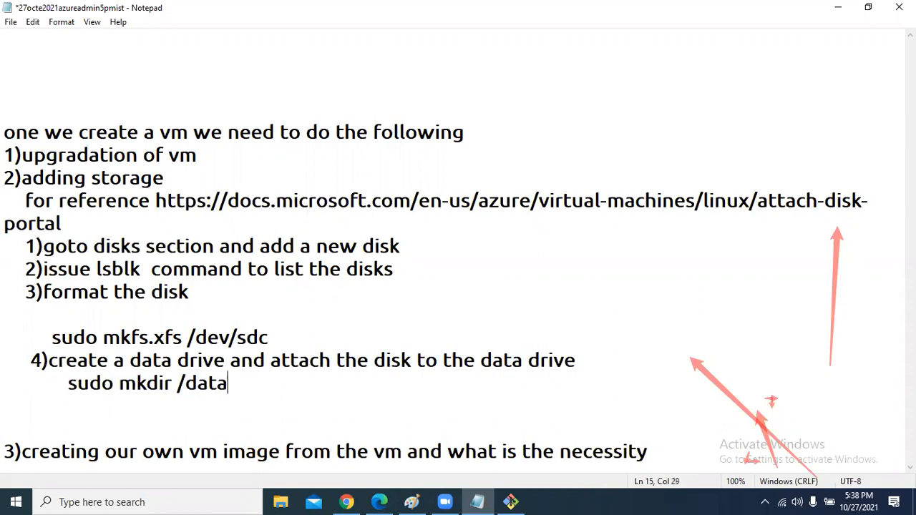
{"action": "type", "text": "drive"}
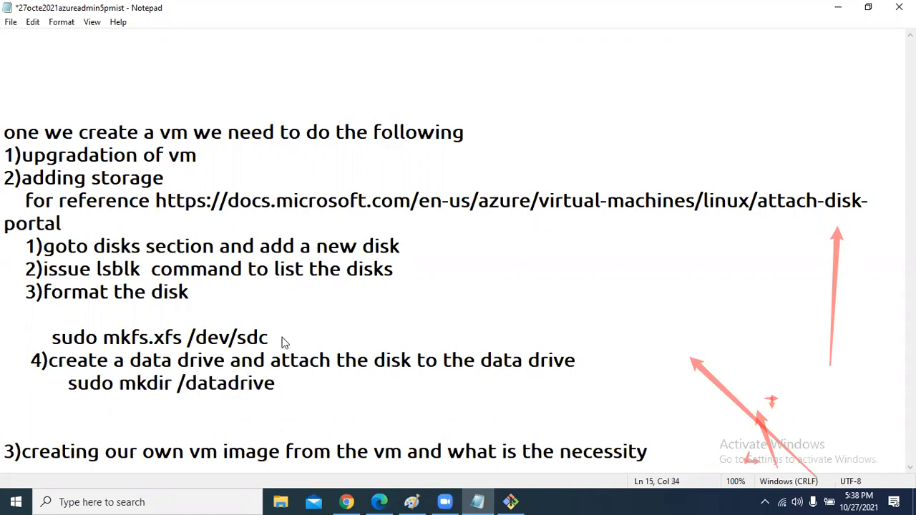
{"action": "key", "text": "ctrl+s"}
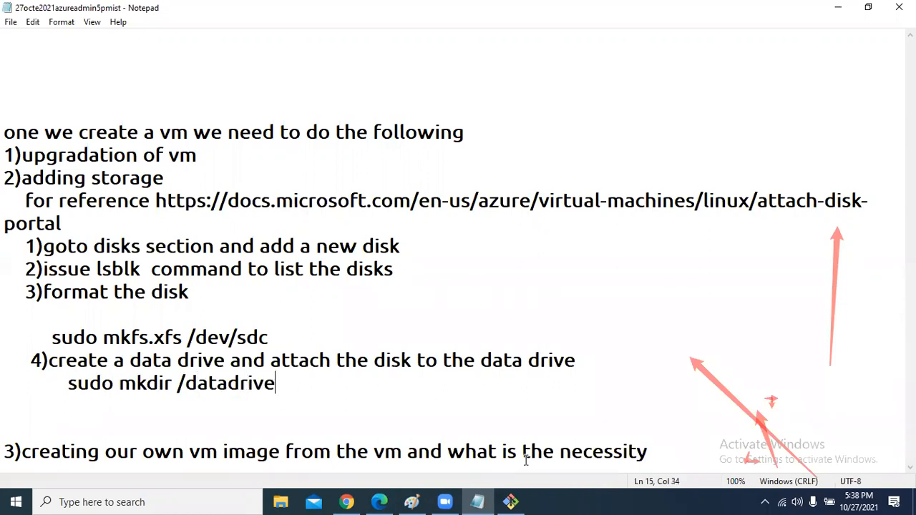
Step: Run sudo mkdir /datadrive in the SSH terminal, then minimize it to show the notes
{"action": "mouse_move", "coordinate": [511, 501]}
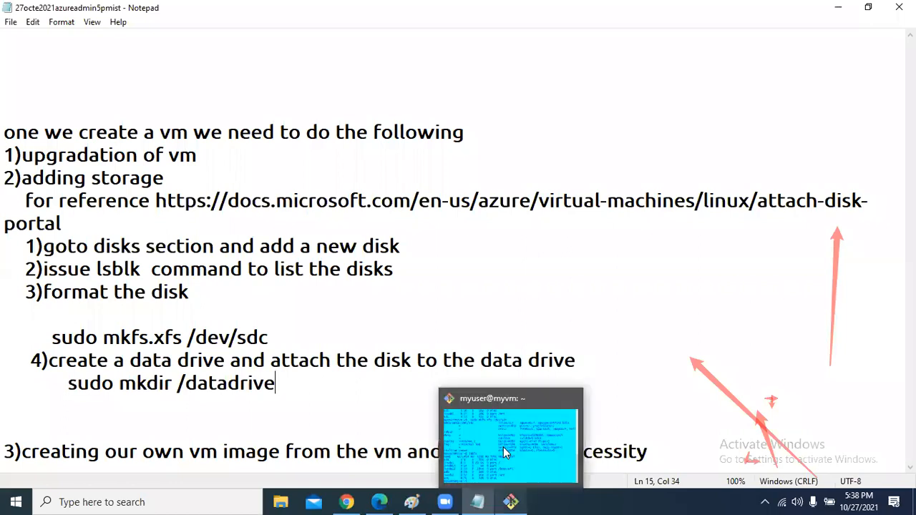
{"action": "left_click", "coordinate": [505, 446]}
{"action": "type", "text": "sudo "}
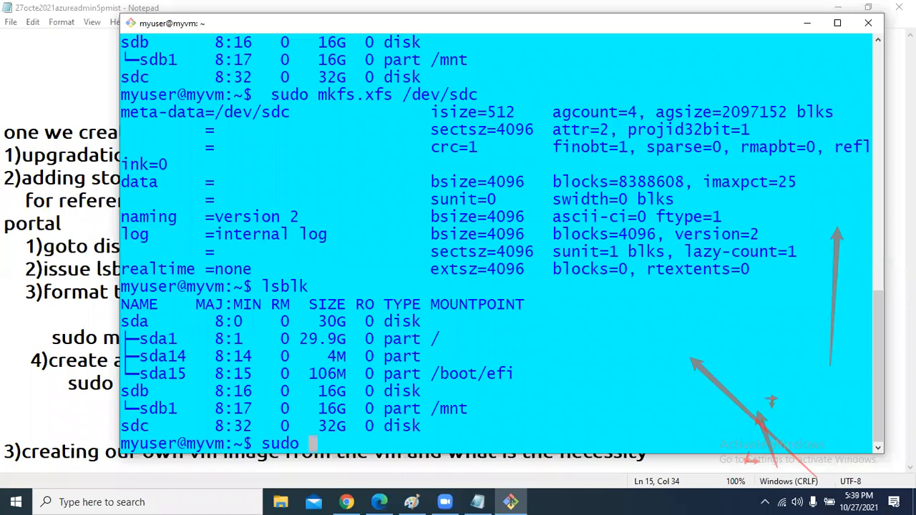
{"action": "type", "text": "mkdir"}
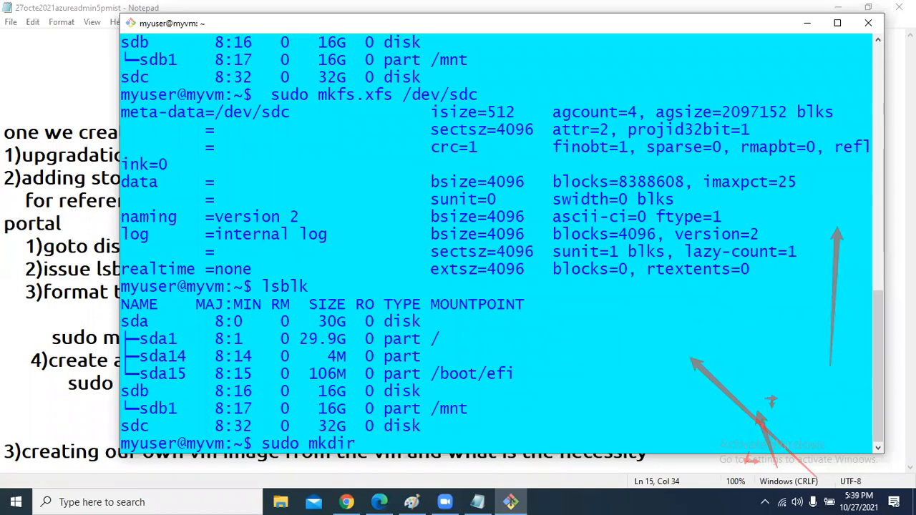
{"action": "type", "text": " /daddta"}
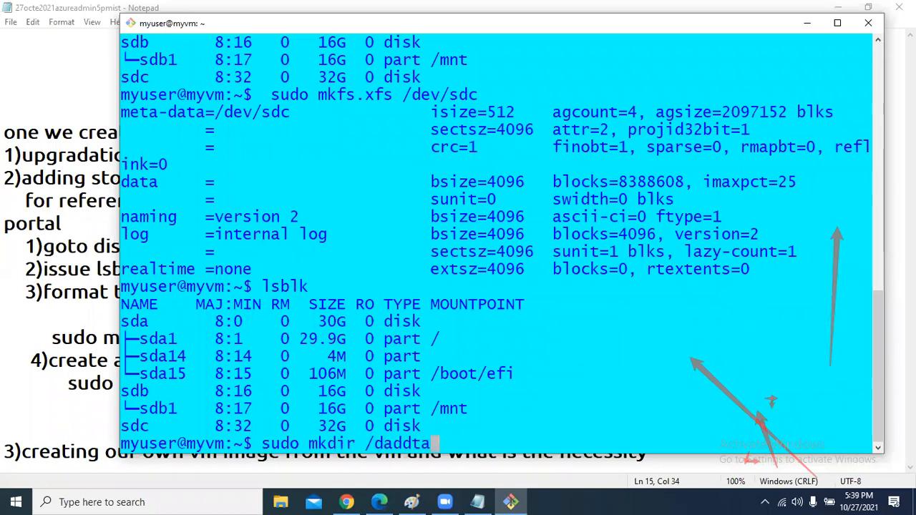
{"action": "key", "text": "BackSpace"}
{"action": "key", "text": "BackSpace"}
{"action": "key", "text": "BackSpace"}
{"action": "key", "text": "BackSpace"}
{"action": "type", "text": "ta"}
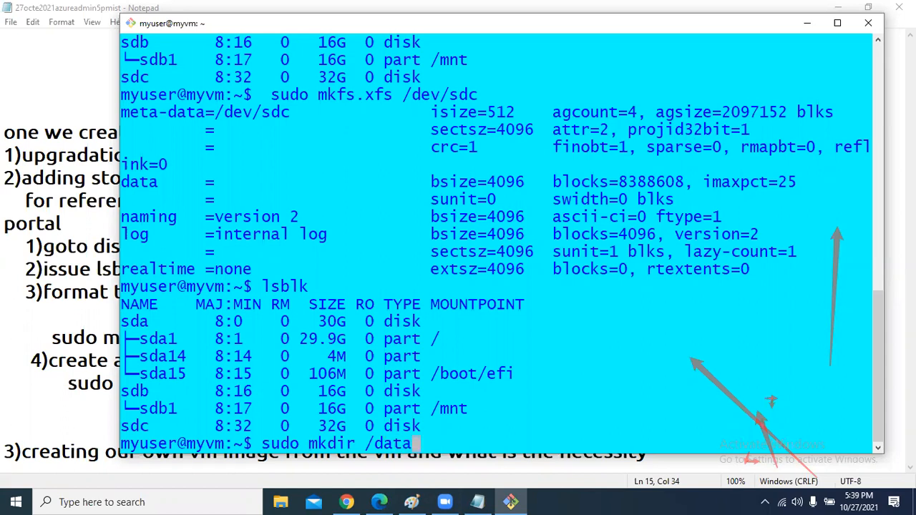
{"action": "type", "text": "drive"}
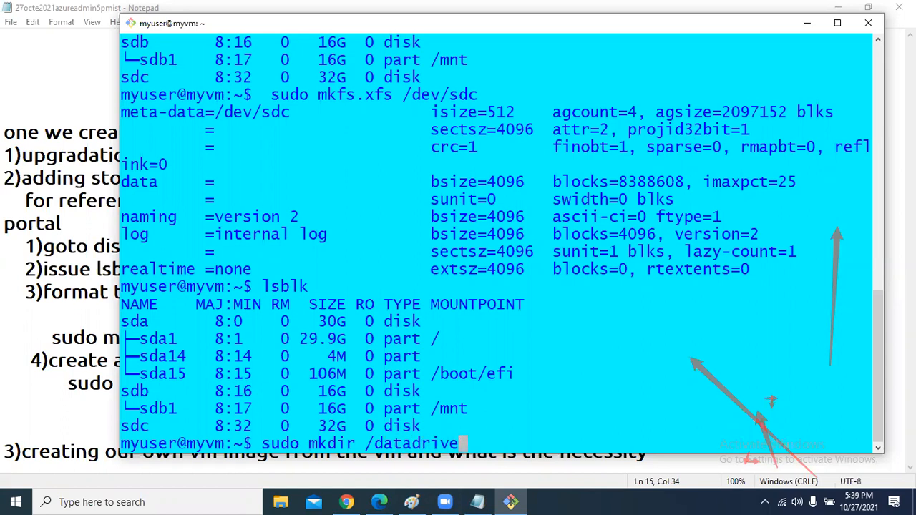
{"action": "key", "text": "Return"}
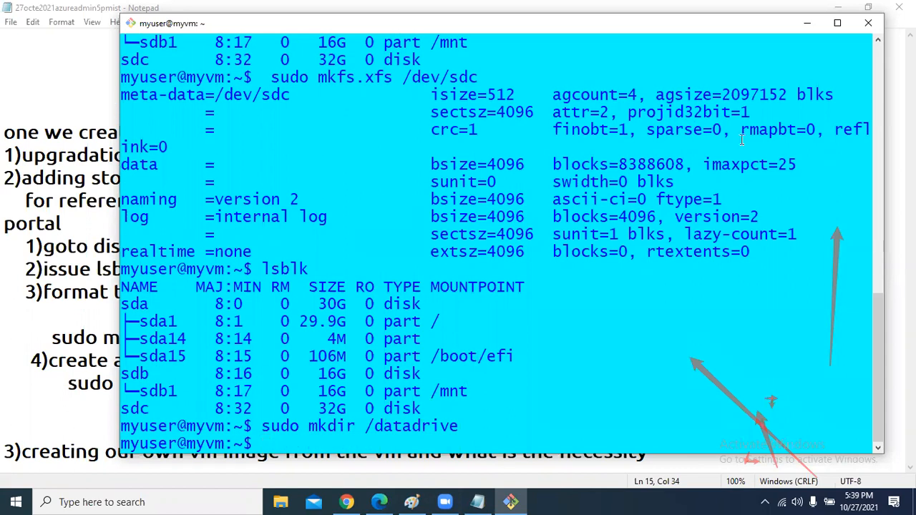
{"action": "left_click", "coordinate": [808, 23]}
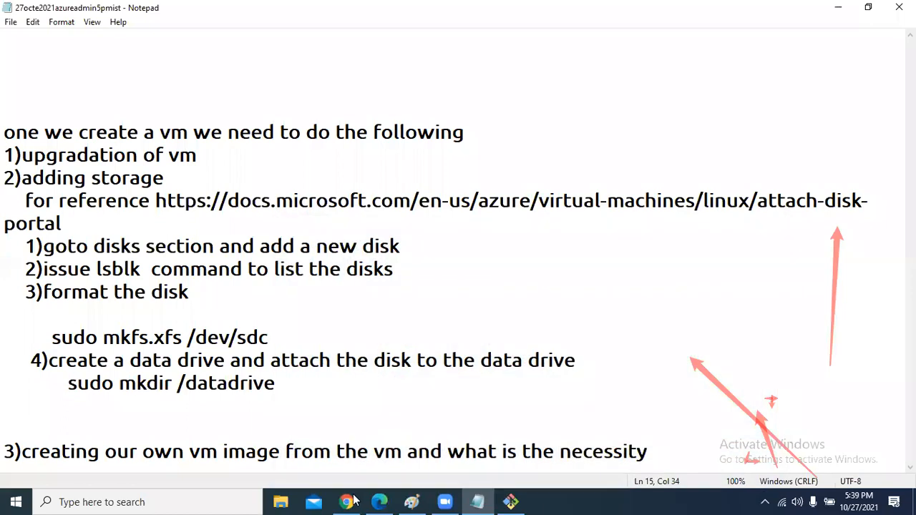
Step: Copy the sudo mkdir /datadrive example from the Microsoft Docs 'Mount the disk' section
{"action": "mouse_move", "coordinate": [347, 502]}
{"action": "left_click", "coordinate": [351, 466]}
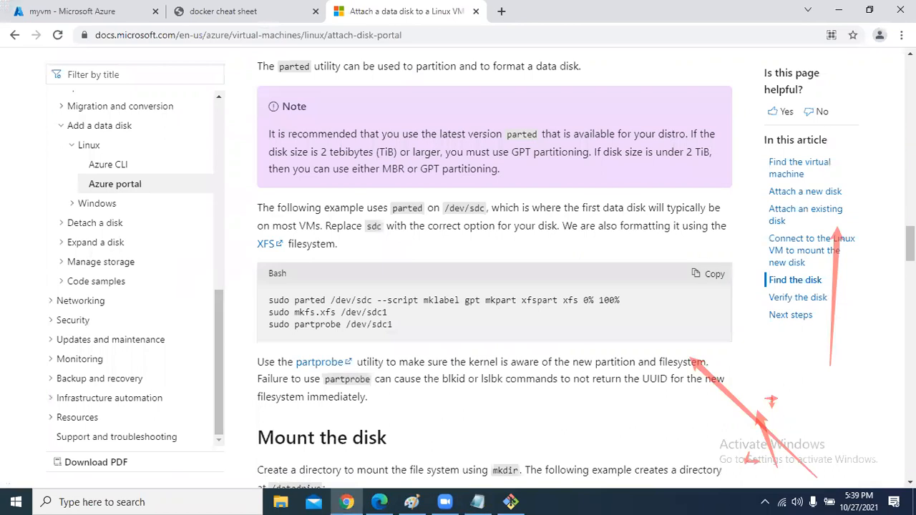
{"action": "scroll", "coordinate": [272, 305], "scroll_direction": "down", "scroll_amount": 3}
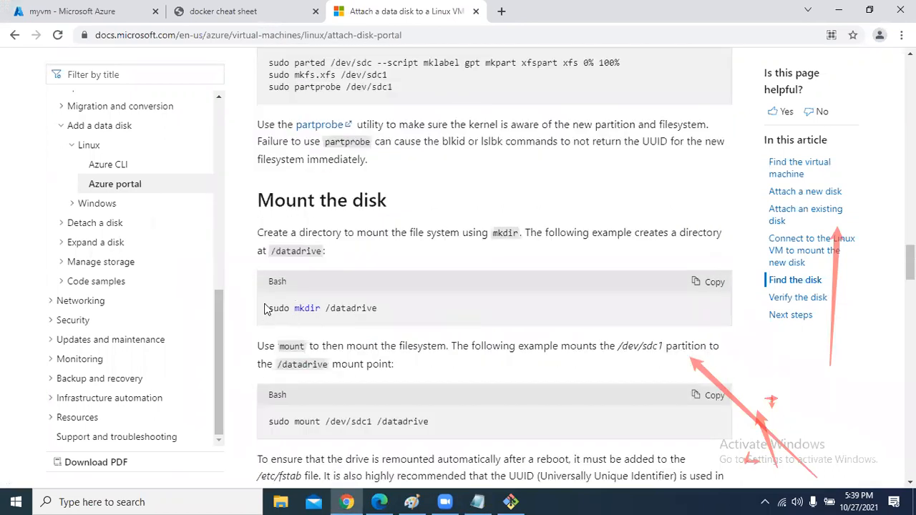
{"action": "left_click", "coordinate": [714, 286]}
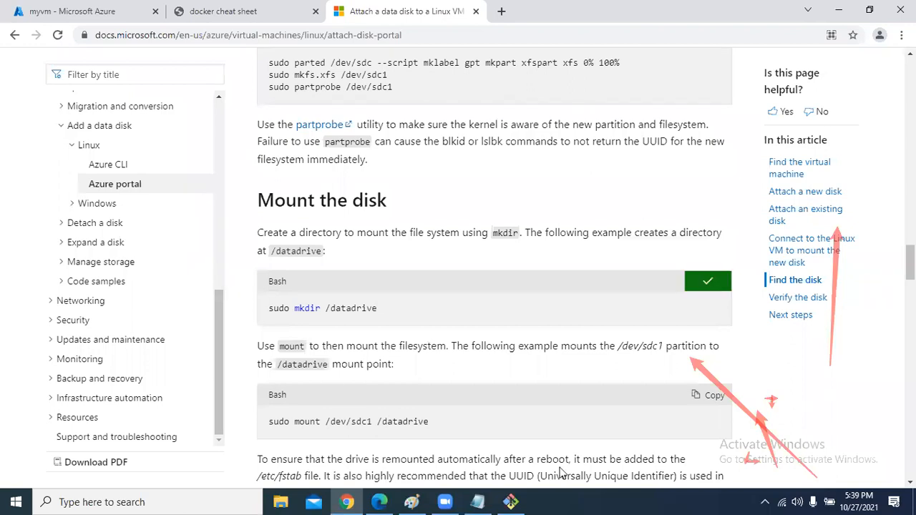
{"action": "left_click", "coordinate": [478, 502]}
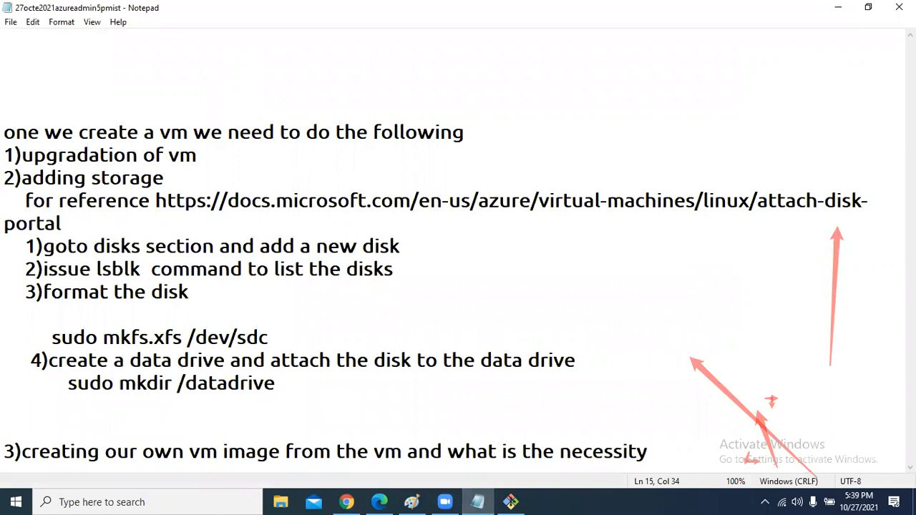
Step: Start a new line under the mkdir note and copy the example mount command from the docs
{"action": "key", "text": "Return"}
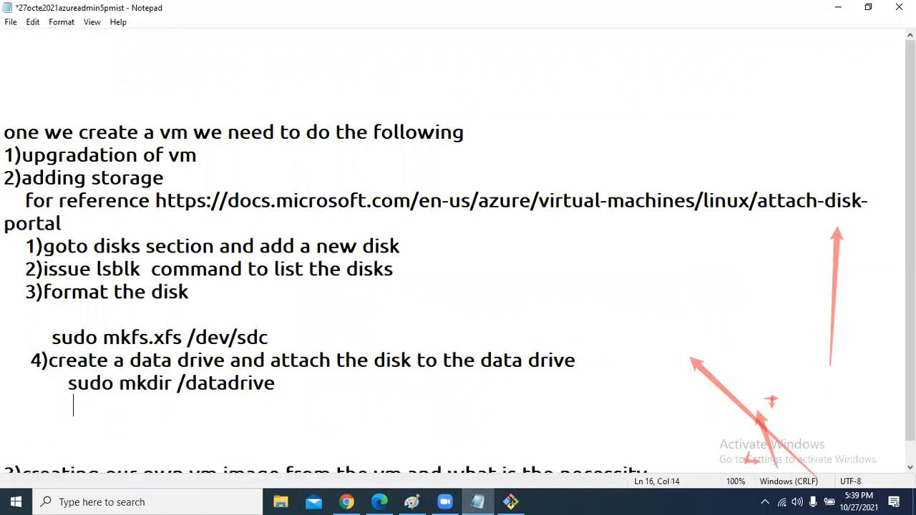
{"action": "key", "text": "BackSpace"}
{"action": "key", "text": "ctrl+v"}
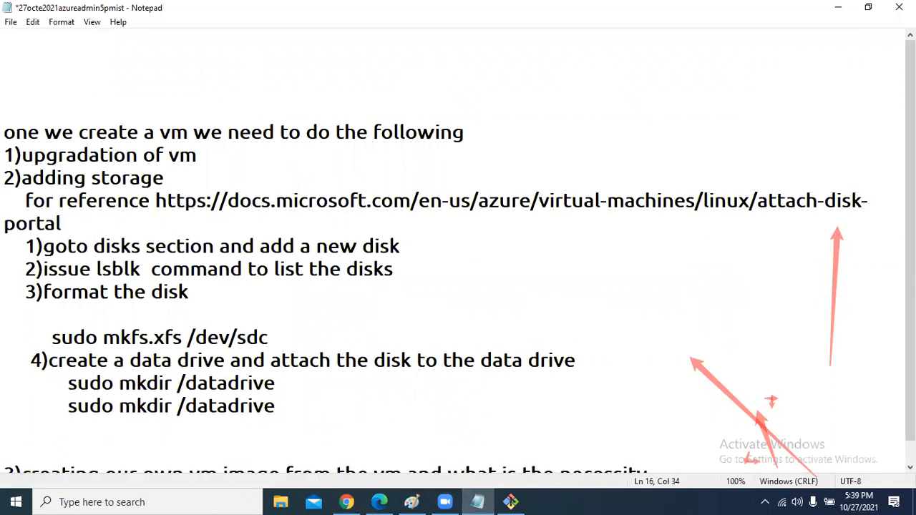
{"action": "left_click", "coordinate": [348, 502]}
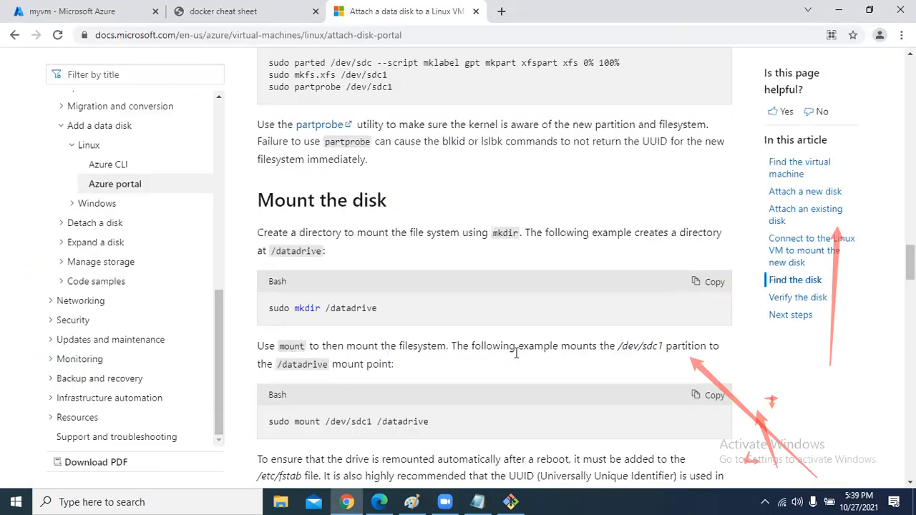
{"action": "left_click", "coordinate": [715, 397]}
Step: Replace the duplicated line with sudo mount /dev/sdc /datadrive, trimming sdc1 to sdc, and select it
{"action": "left_click", "coordinate": [511, 500]}
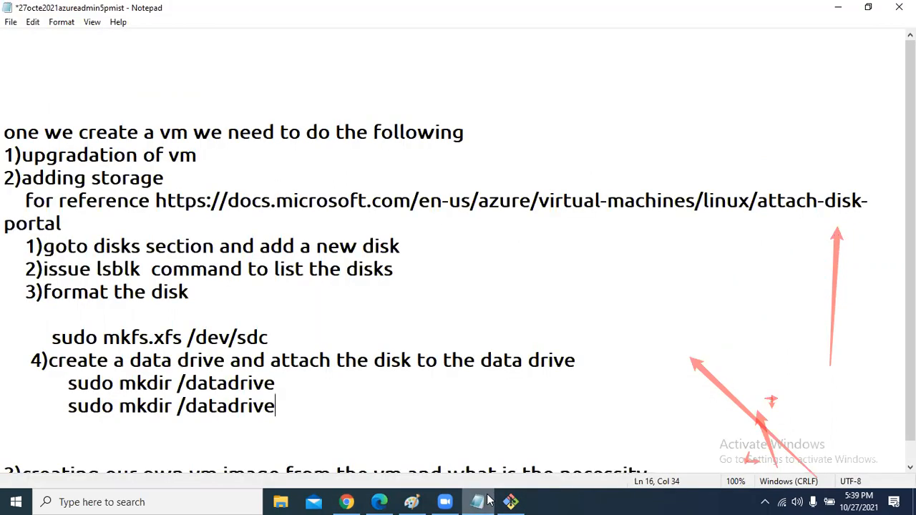
{"action": "key", "text": "BackSpace"}
{"action": "key", "text": "BackSpace"}
{"action": "key", "text": "BackSpace"}
{"action": "key", "text": "BackSpace"}
{"action": "key", "text": "BackSpace"}
{"action": "key", "text": "BackSpace"}
{"action": "key", "text": "BackSpace"}
{"action": "key", "text": "BackSpace"}
{"action": "key", "text": "BackSpace"}
{"action": "key", "text": "BackSpace"}
{"action": "key", "text": "BackSpace"}
{"action": "key", "text": "BackSpace"}
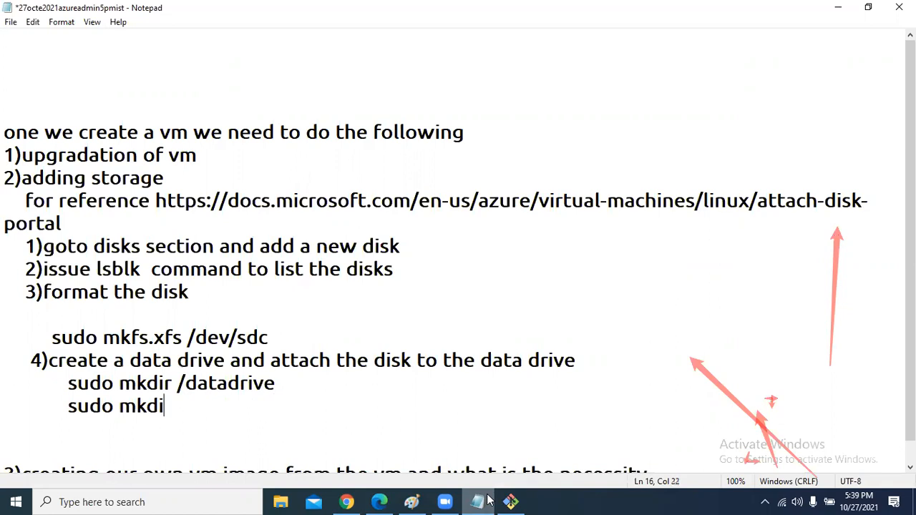
{"action": "key", "text": "BackSpace"}
{"action": "key", "text": "BackSpace"}
{"action": "key", "text": "BackSpace"}
{"action": "key", "text": "BackSpace"}
{"action": "key", "text": "BackSpace"}
{"action": "key", "text": "BackSpace"}
{"action": "key", "text": "BackSpace"}
{"action": "key", "text": "BackSpace"}
{"action": "key", "text": "BackSpace"}
{"action": "key", "text": "ctrl+v"}
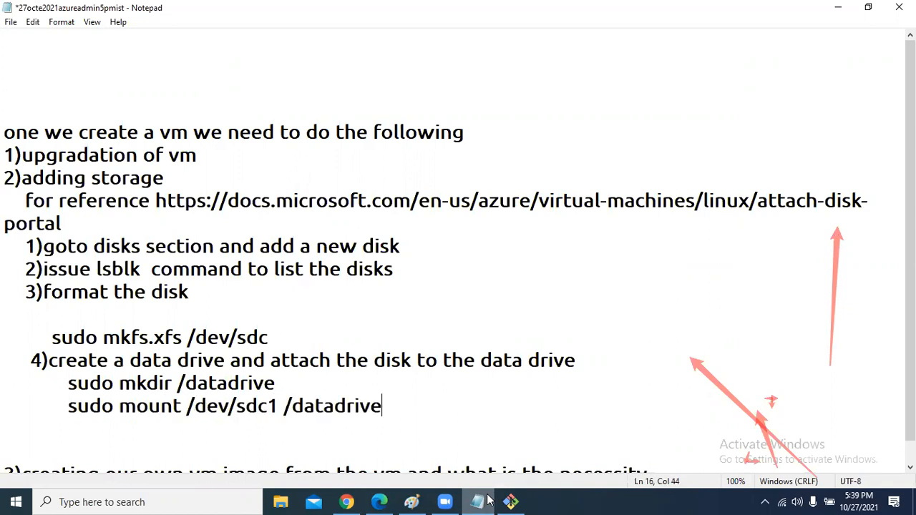
{"action": "left_click", "coordinate": [278, 405]}
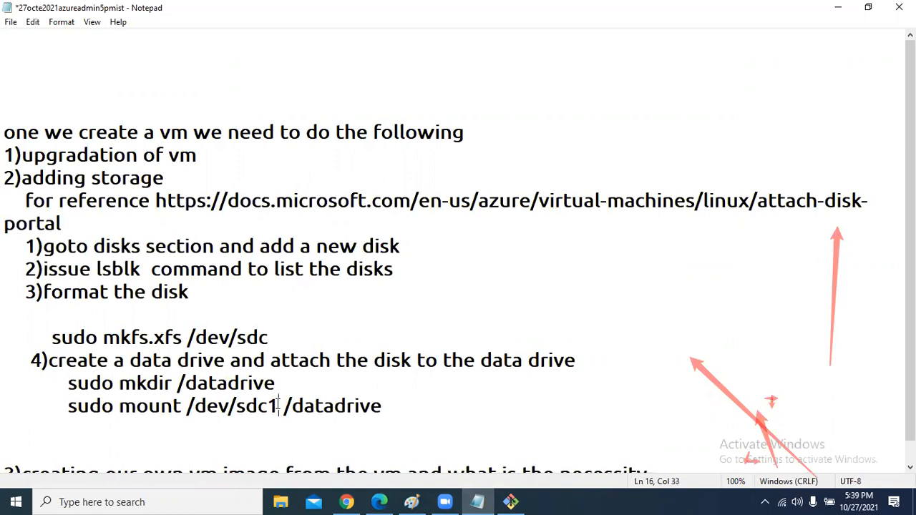
{"action": "key", "text": "BackSpace"}
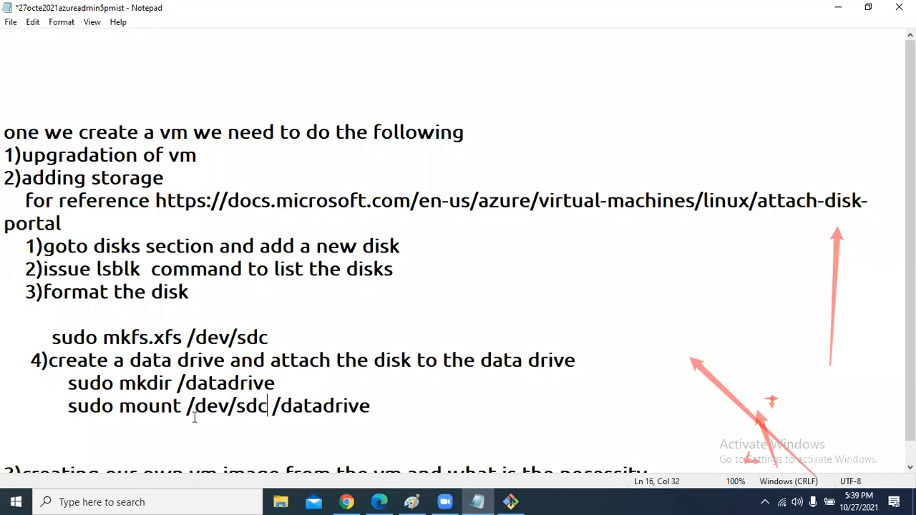
{"action": "left_click_drag", "start_coordinate": [68, 407], "coordinate": [376, 413]}
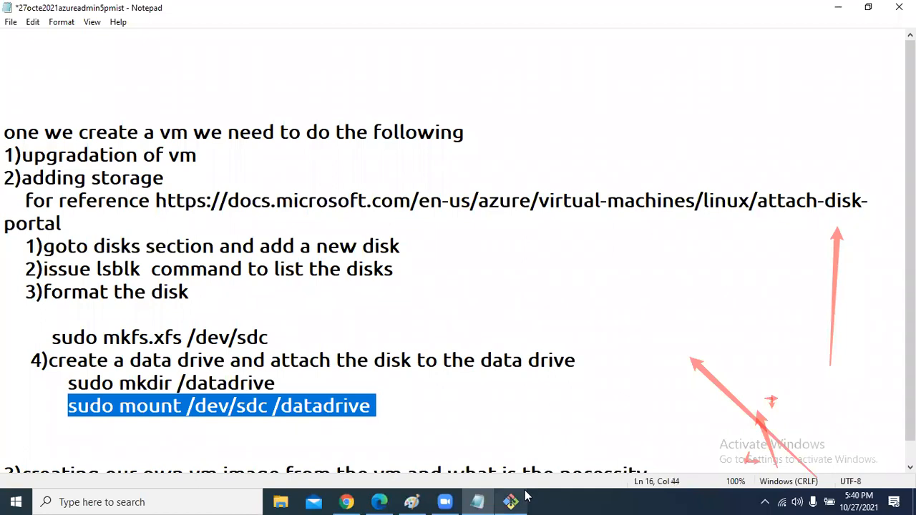
{"action": "left_click", "coordinate": [524, 498]}
Step: Mount /dev/sdc at /datadrive and confirm the 32G sdc mount point with lsblk
{"action": "key", "text": "shift+Insert"}
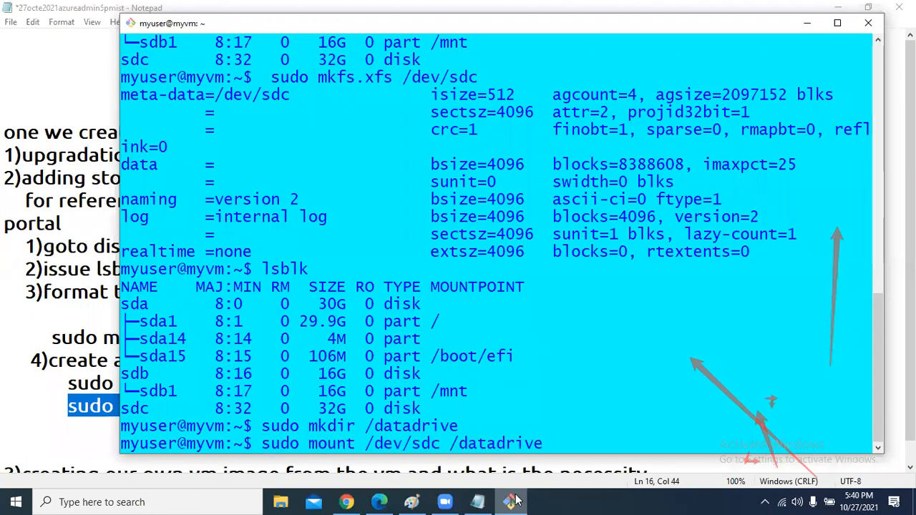
{"action": "key", "text": "Return"}
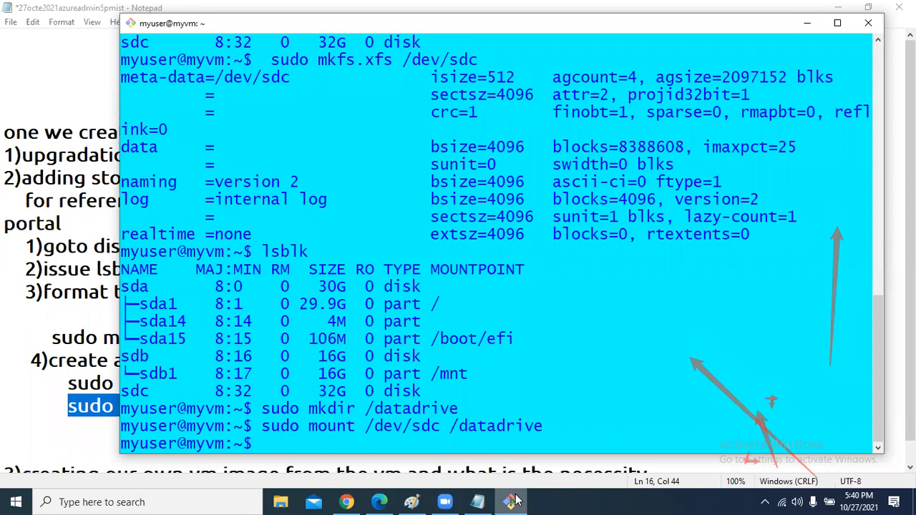
{"action": "type", "text": "lsblk"}
{"action": "key", "text": "Return"}
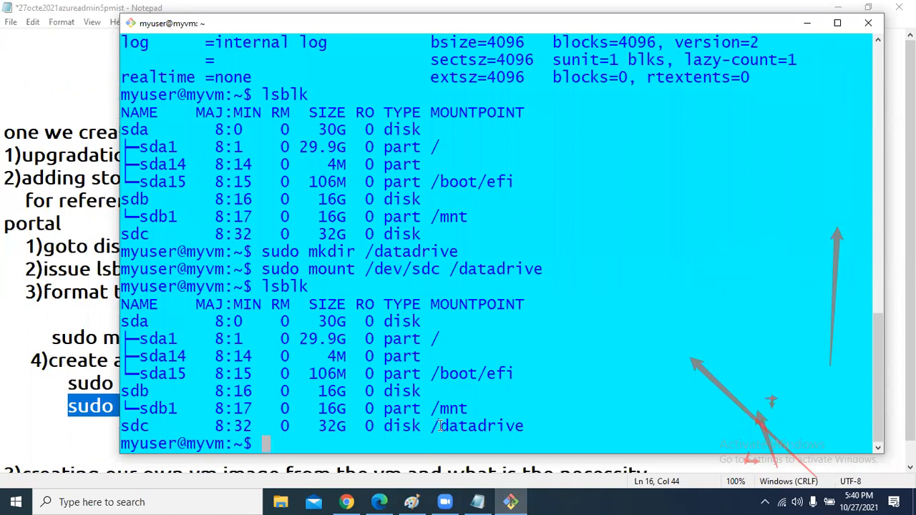
{"action": "left_click_drag", "start_coordinate": [432, 426], "coordinate": [507, 417]}
{"action": "left_click_drag", "start_coordinate": [435, 426], "coordinate": [474, 409]}
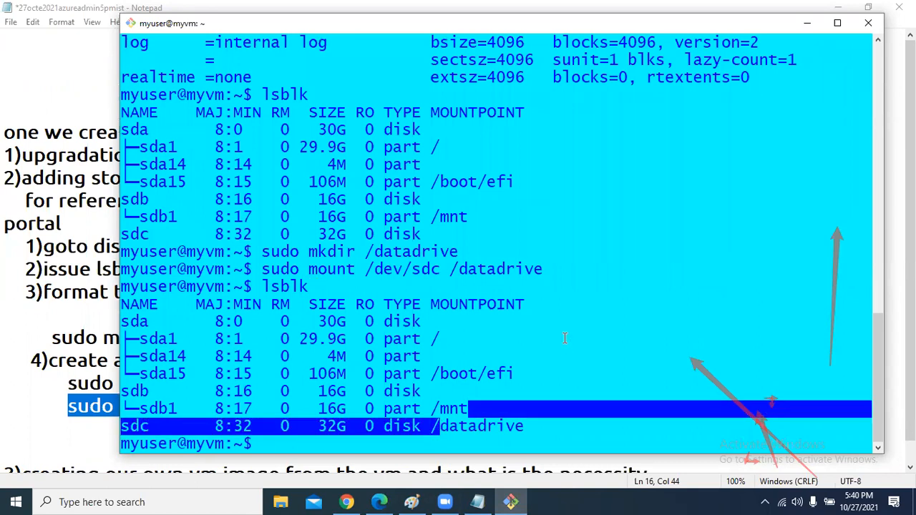
Step: Create empty files f1, f2, f3 in /datadrive, return to the parent directory, and clear the screen
{"action": "type", "text": "cd /da"}
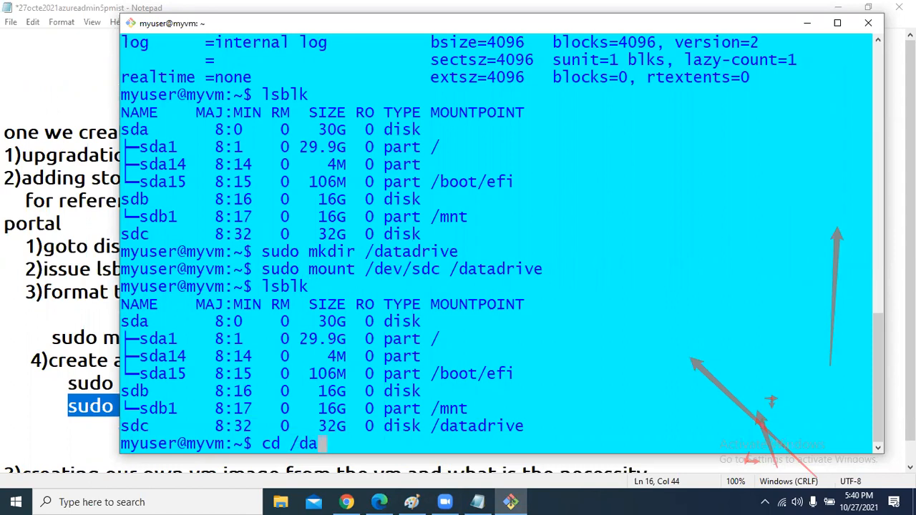
{"action": "key", "text": "Tab"}
{"action": "key", "text": "Return"}
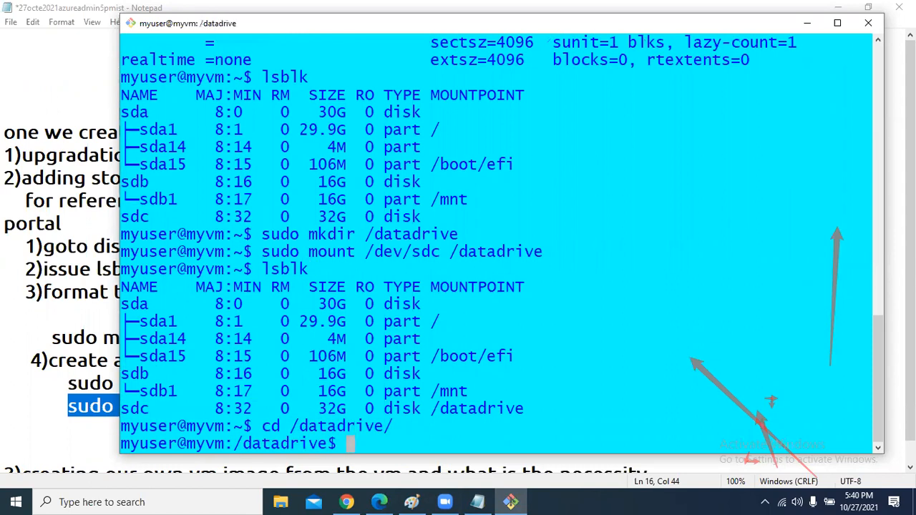
{"action": "type", "text": "sudo t"}
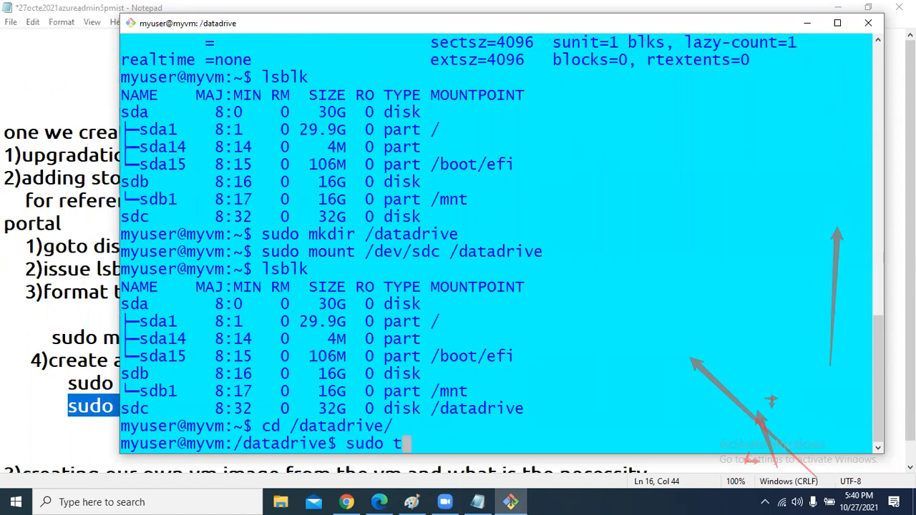
{"action": "type", "text": "ouch f1 f2"}
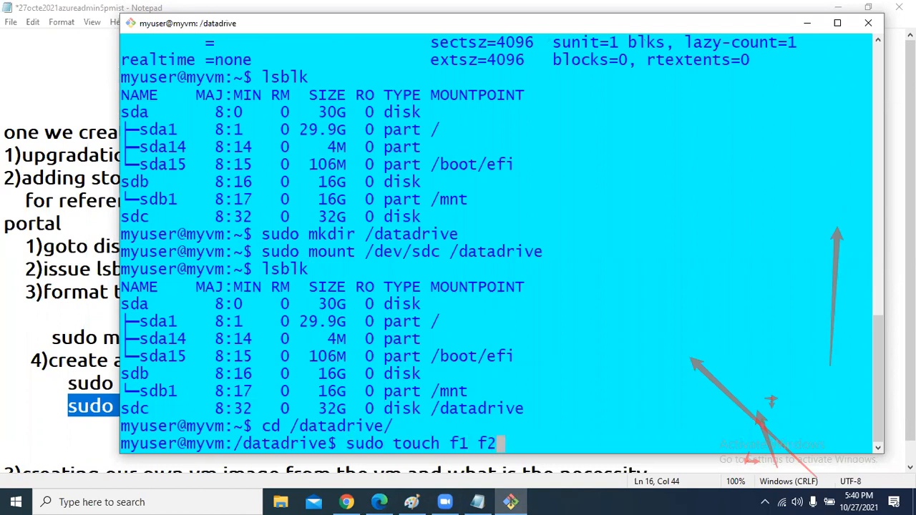
{"action": "type", "text": " f3"}
{"action": "key", "text": "Return"}
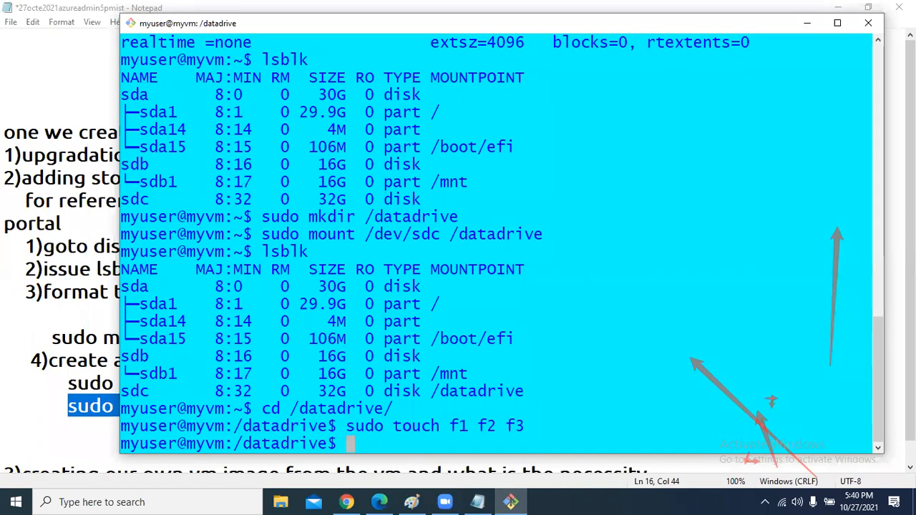
{"action": "type", "text": "cd .."}
{"action": "key", "text": "Return"}
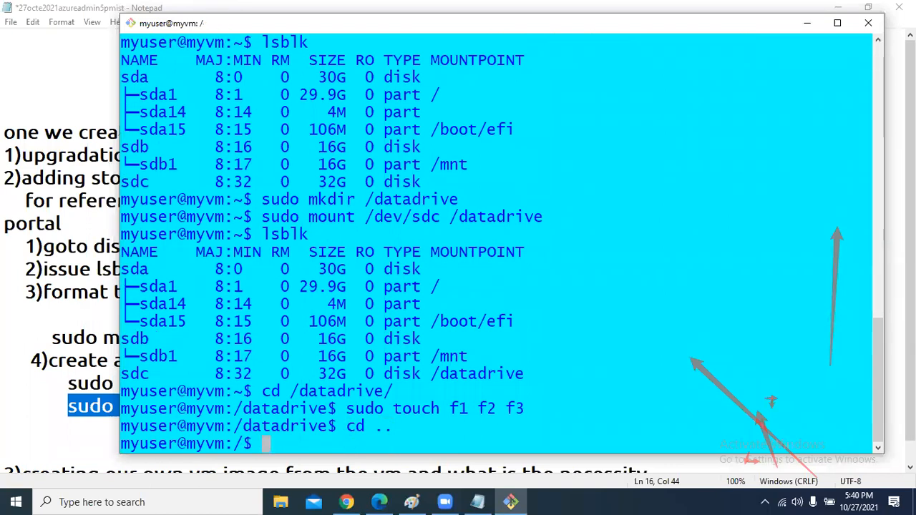
{"action": "type", "text": "clear"}
{"action": "key", "text": "Return"}
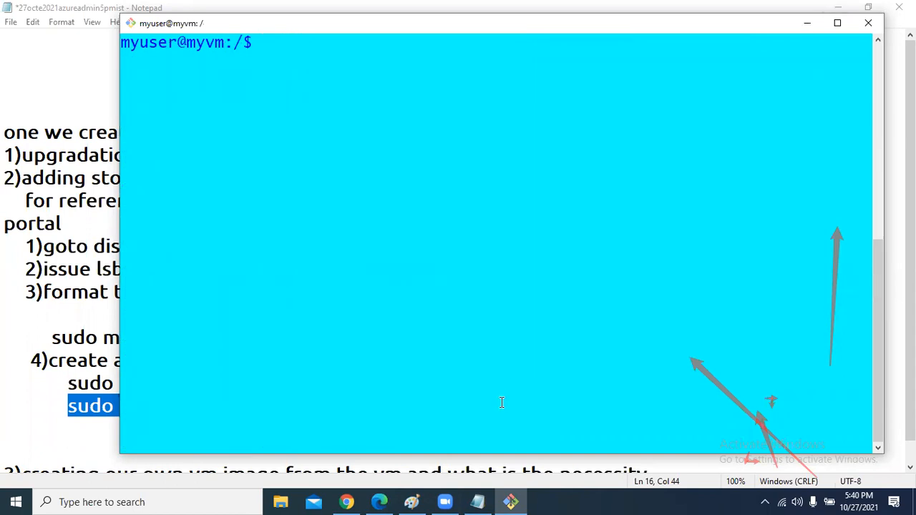
{"action": "left_click", "coordinate": [479, 502]}
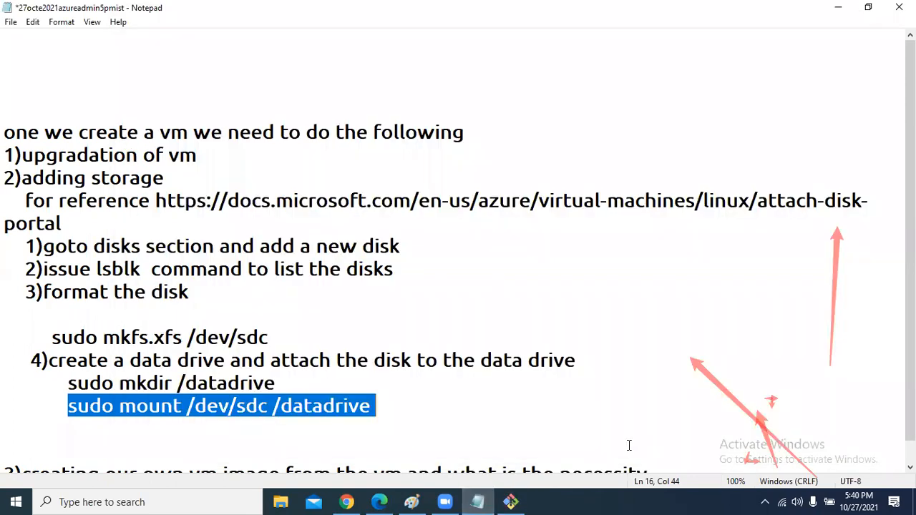
Step: Insert a blank line after item 3 about creating our own vm image
{"action": "key", "text": "Down"}
{"action": "key", "text": "Down"}
{"action": "key", "text": "Down"}
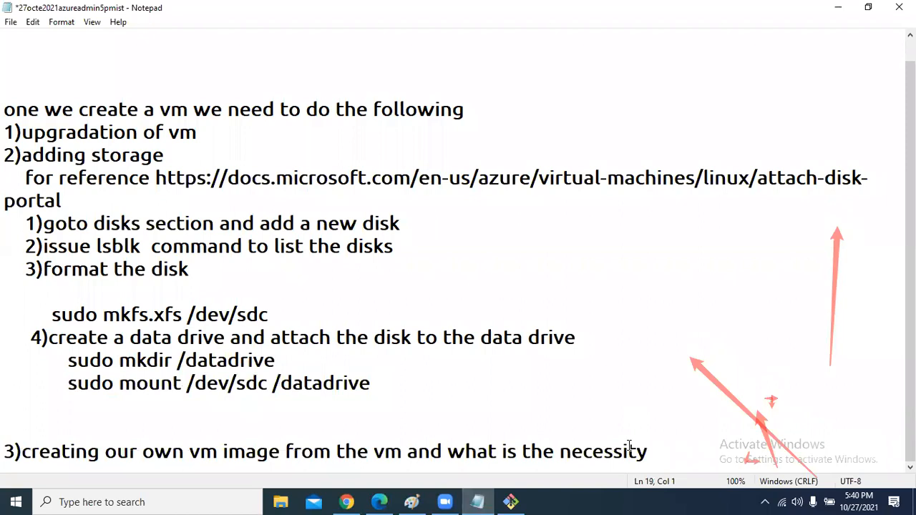
{"action": "key", "text": "End"}
{"action": "key", "text": "Return"}
{"action": "key", "text": "Return"}
{"action": "key", "text": "Return"}
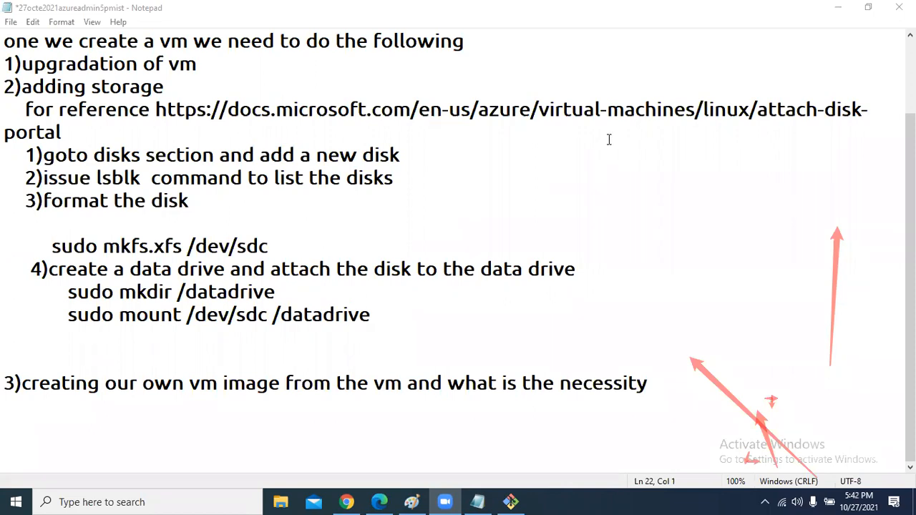
Step: Write 'E-commerce' and '50 servers' on separate lines beneath item 3
{"action": "left_click", "coordinate": [650, 380]}
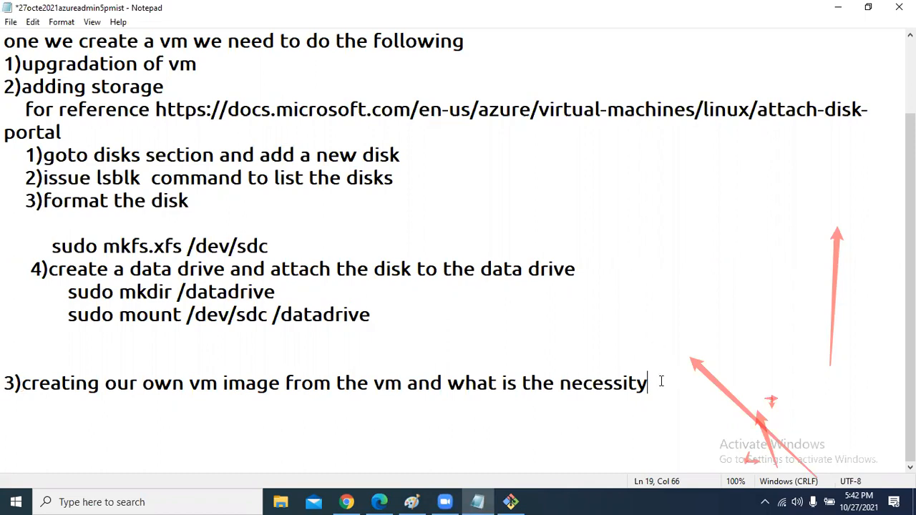
{"action": "key", "text": "Return"}
{"action": "key", "text": "Return"}
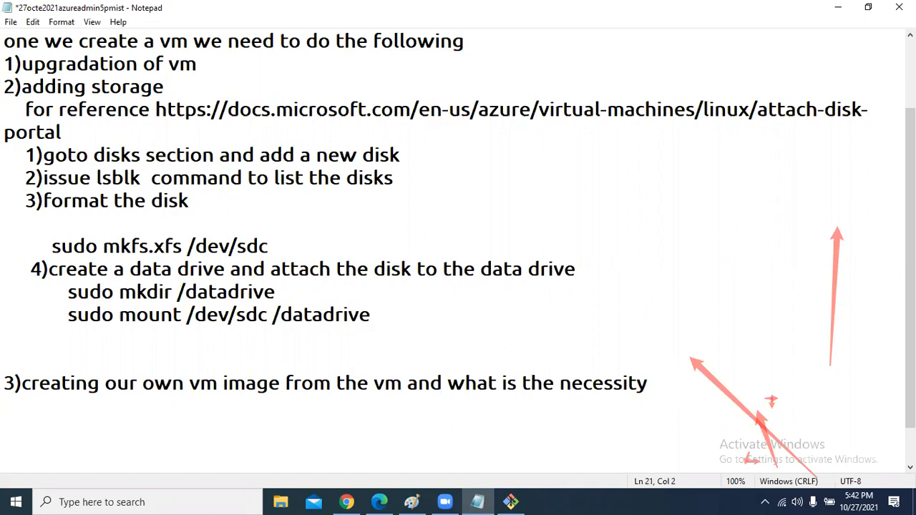
{"action": "type", "text": "E-commerce"}
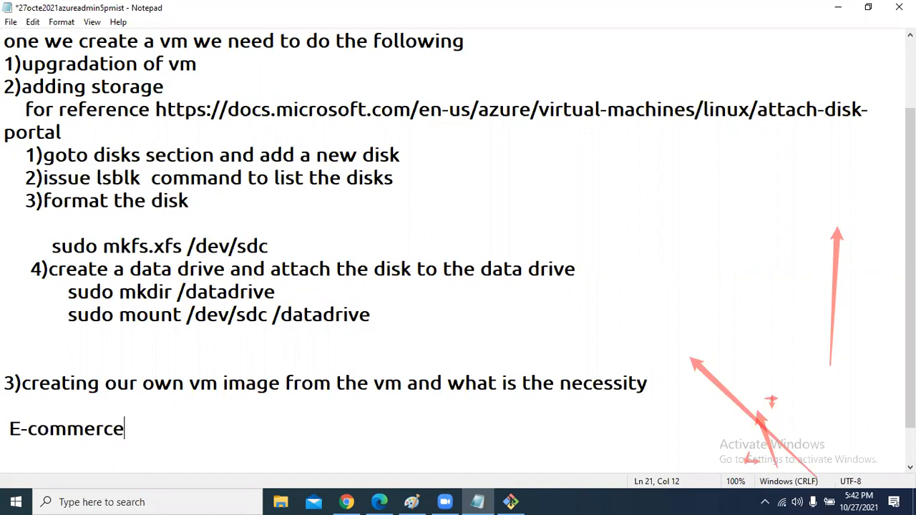
{"action": "key", "text": "Return"}
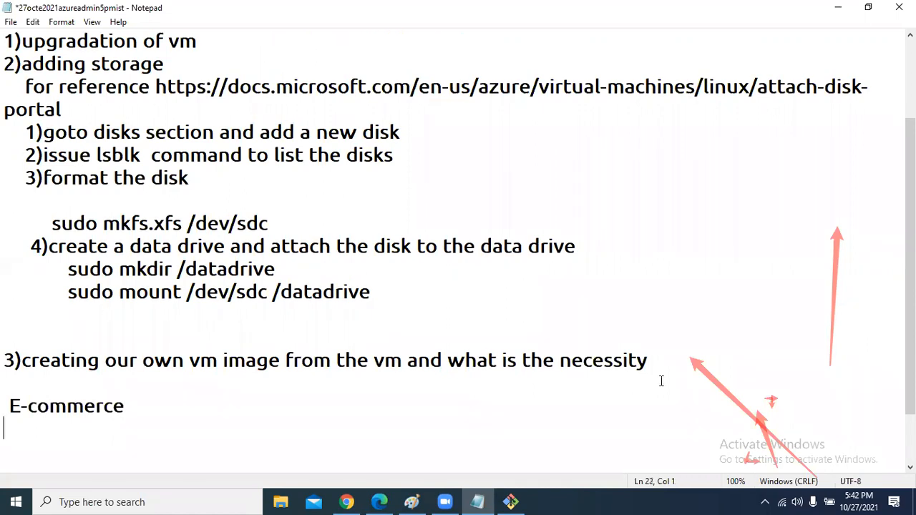
{"action": "type", "text": "50 servers"}
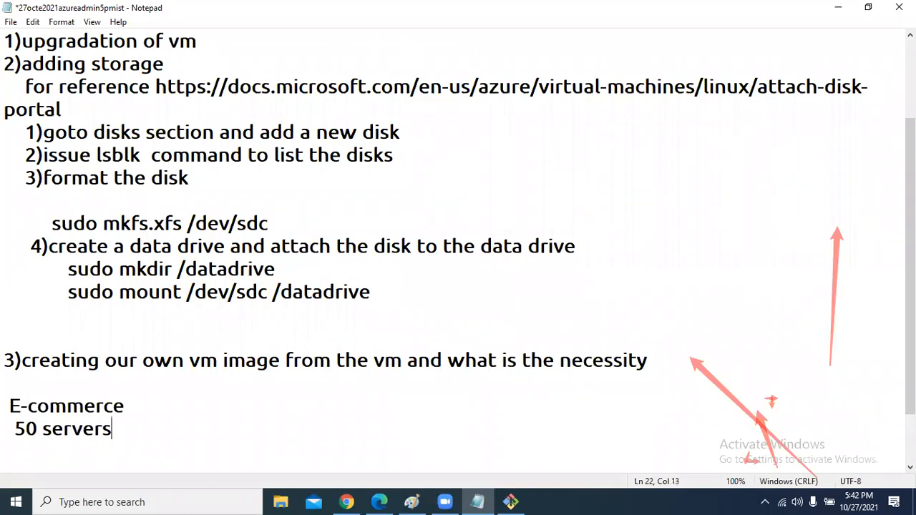
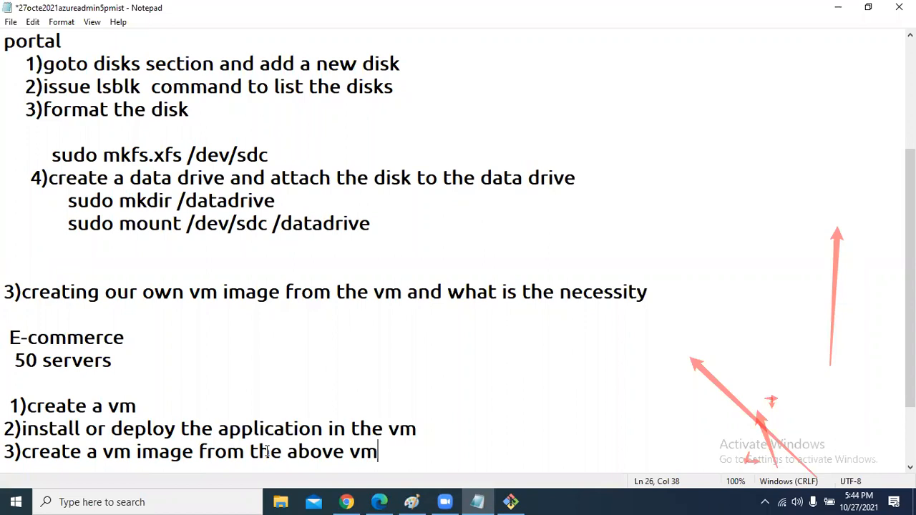
Step: Add '4)from the vm image create 50 servers' and 'now every vm contains the application' to the notes, then save
{"action": "key", "text": "Return"}
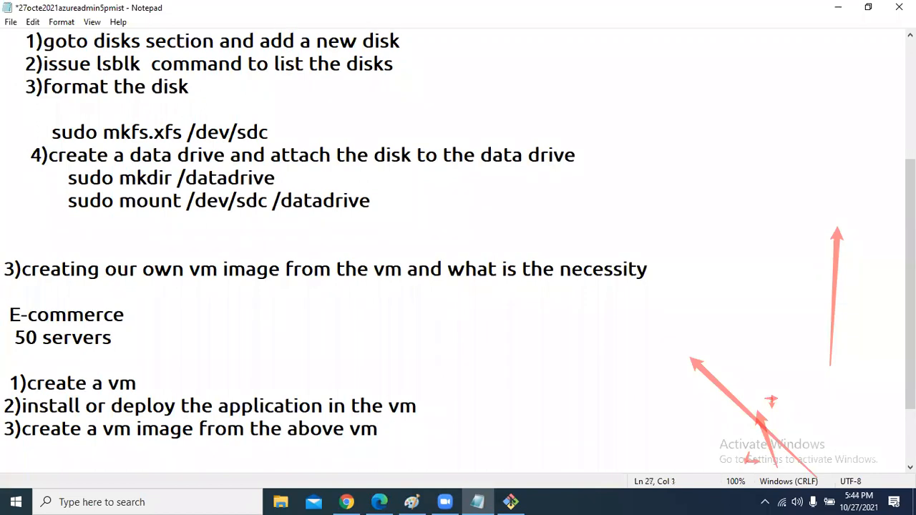
{"action": "type", "text": "4)from the "}
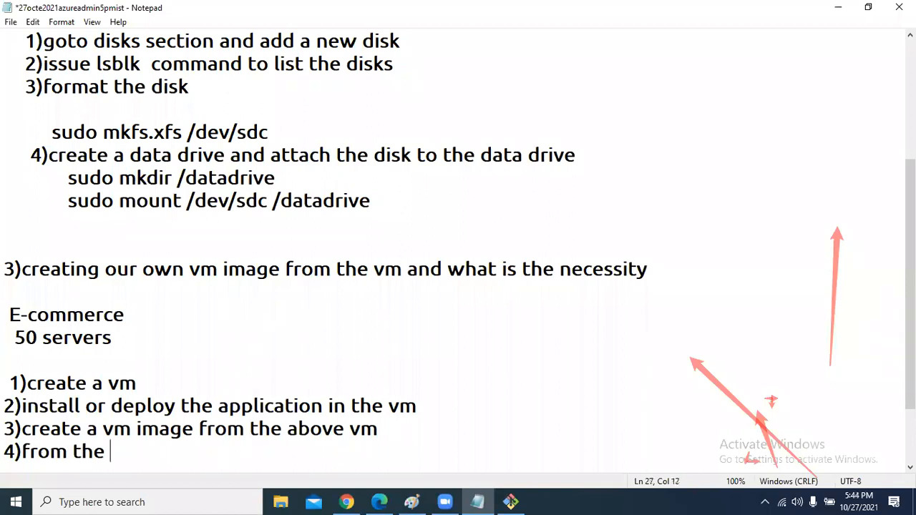
{"action": "type", "text": "vm image creat"}
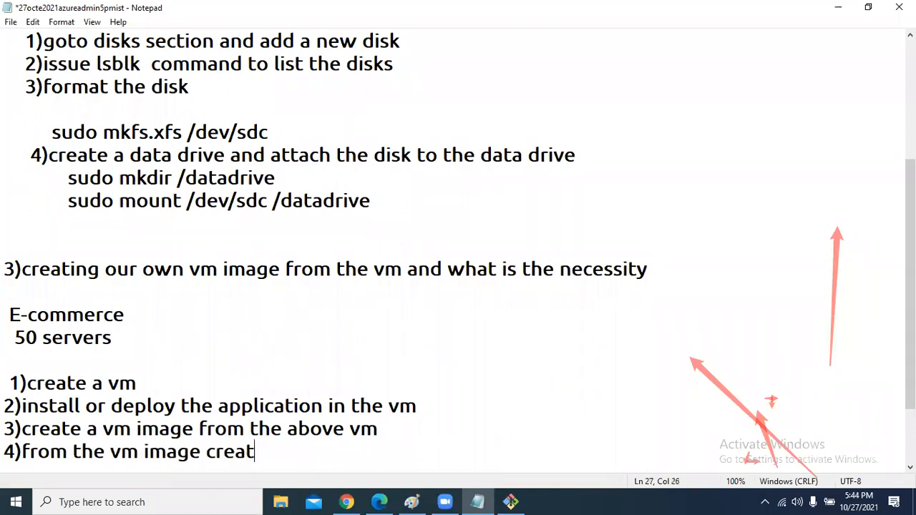
{"action": "type", "text": "e 50 "}
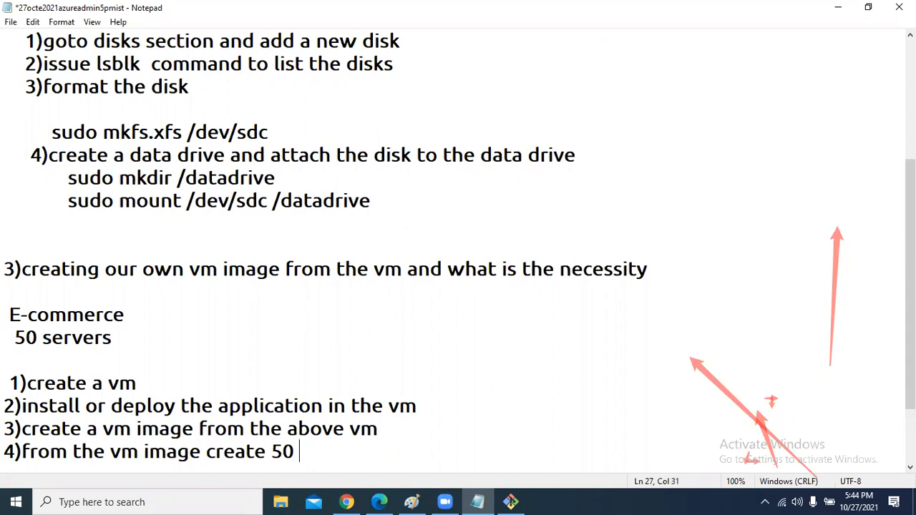
{"action": "type", "text": "server"}
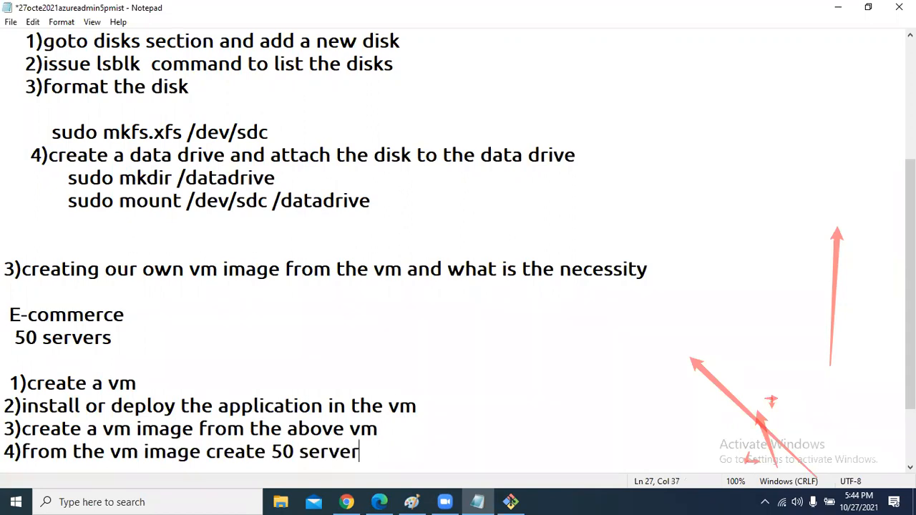
{"action": "type", "text": "s"}
{"action": "key", "text": "Return"}
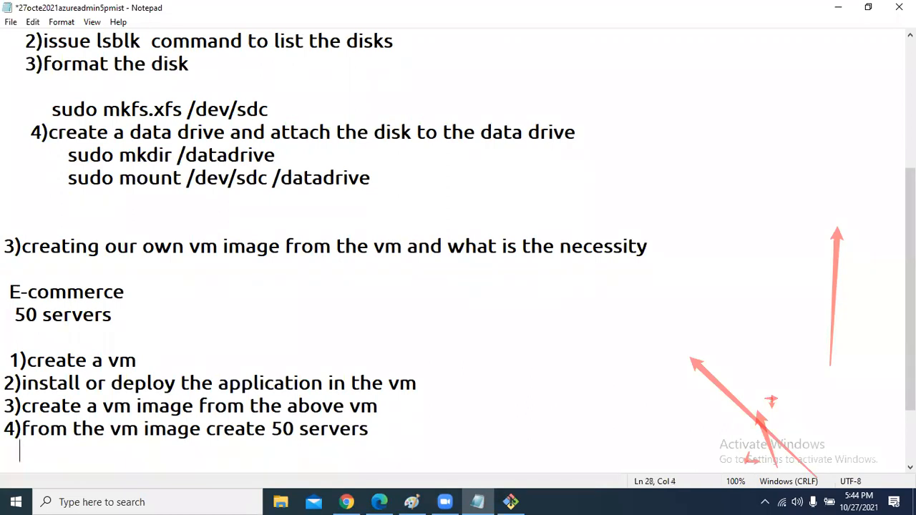
{"action": "key", "text": "BackSpace"}
{"action": "key", "text": "BackSpace"}
{"action": "type", "text": "now every "}
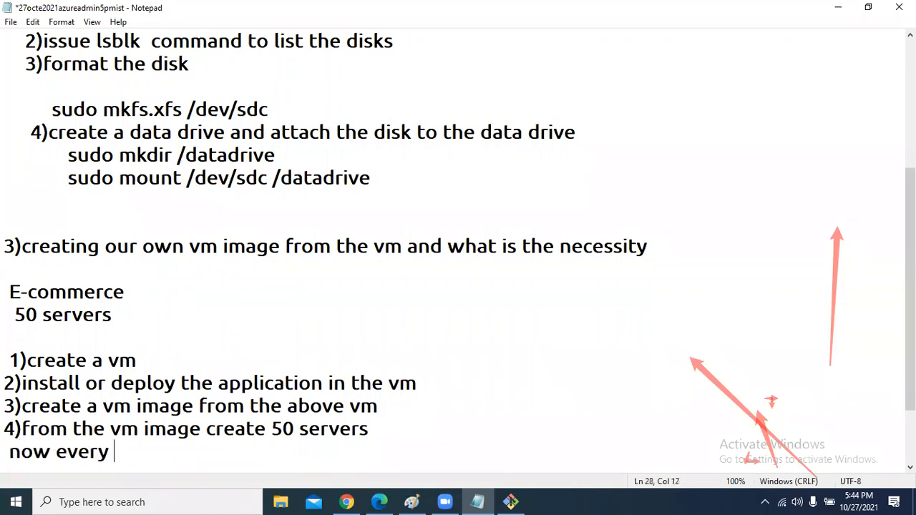
{"action": "type", "text": "vm co"}
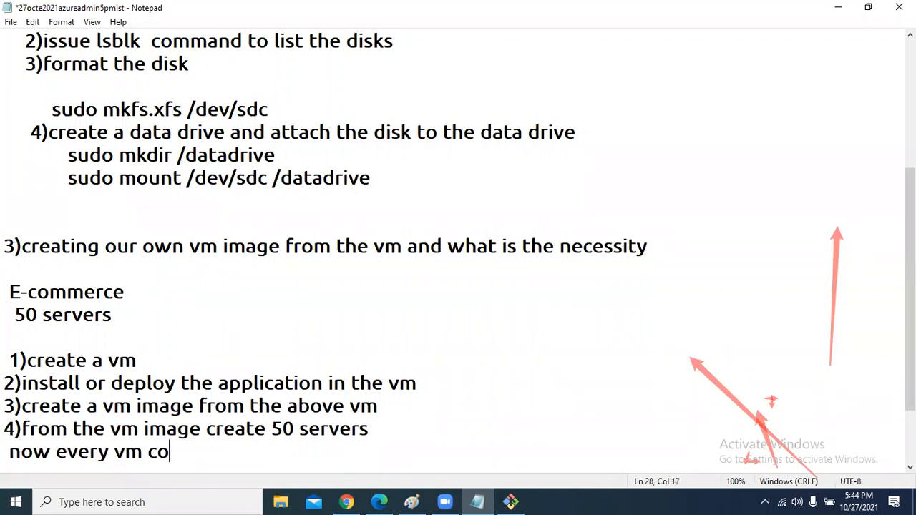
{"action": "type", "text": "ntains t"}
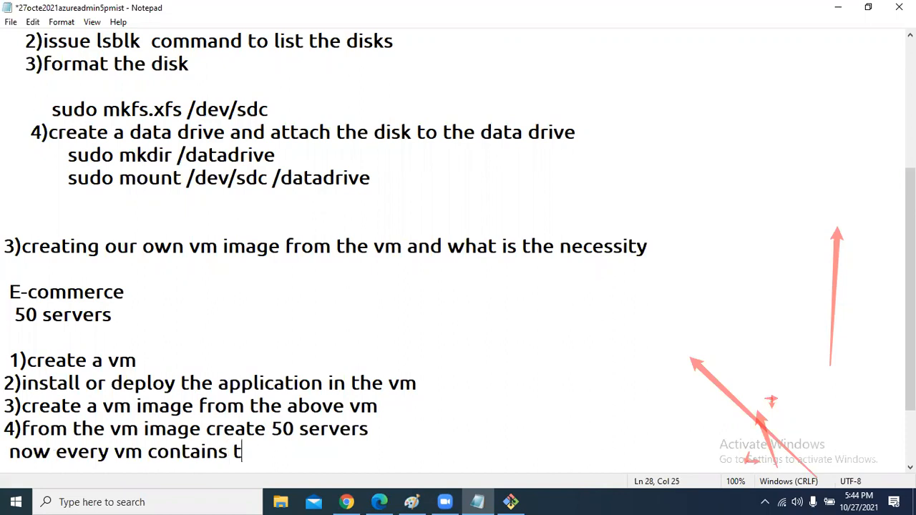
{"action": "type", "text": "he applicat"}
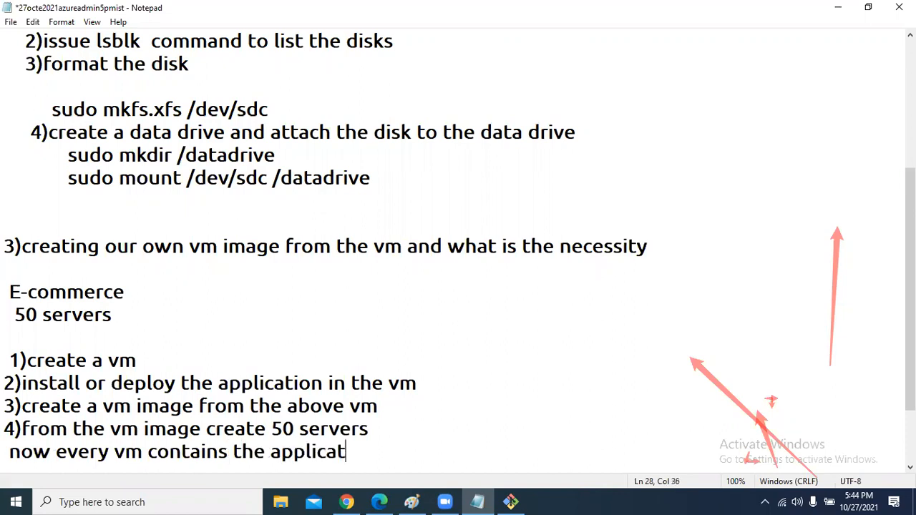
{"action": "type", "text": "ion"}
{"action": "key", "text": "ctrl+s"}
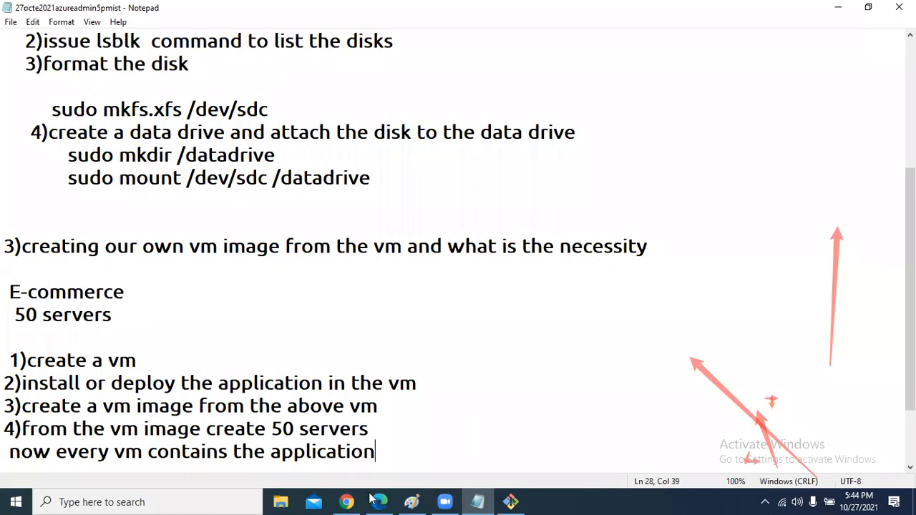
Step: Run 'sudo apt update' in the SSH session, correcting the mistyped 'sudo apt get update'
{"action": "left_click", "coordinate": [515, 497]}
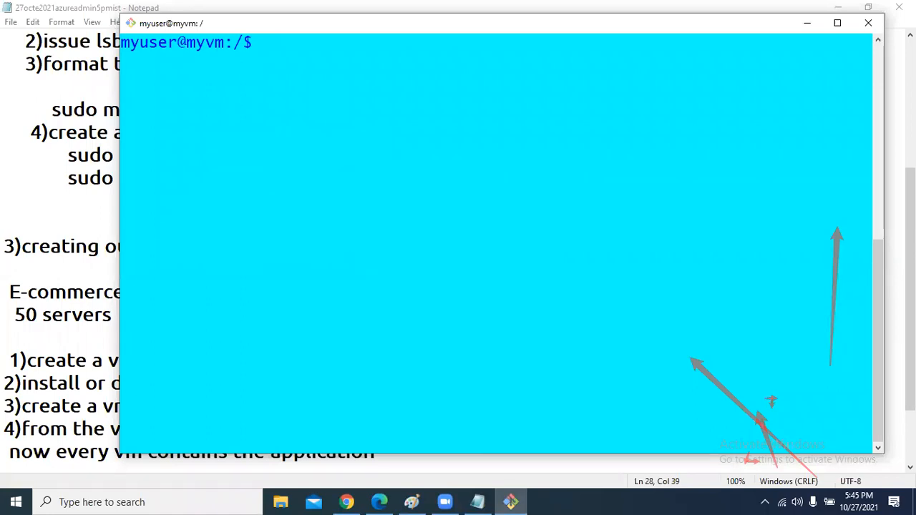
{"action": "type", "text": "sudo ap"}
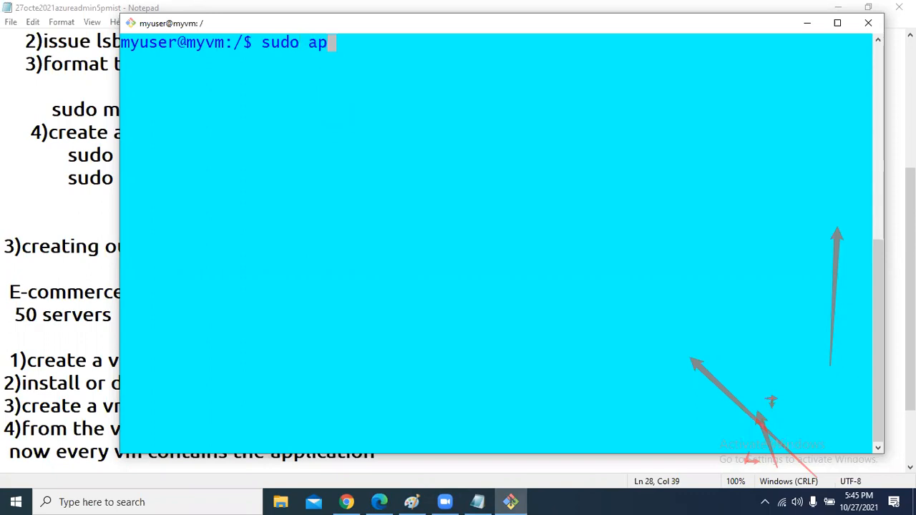
{"action": "type", "text": "t get upd"}
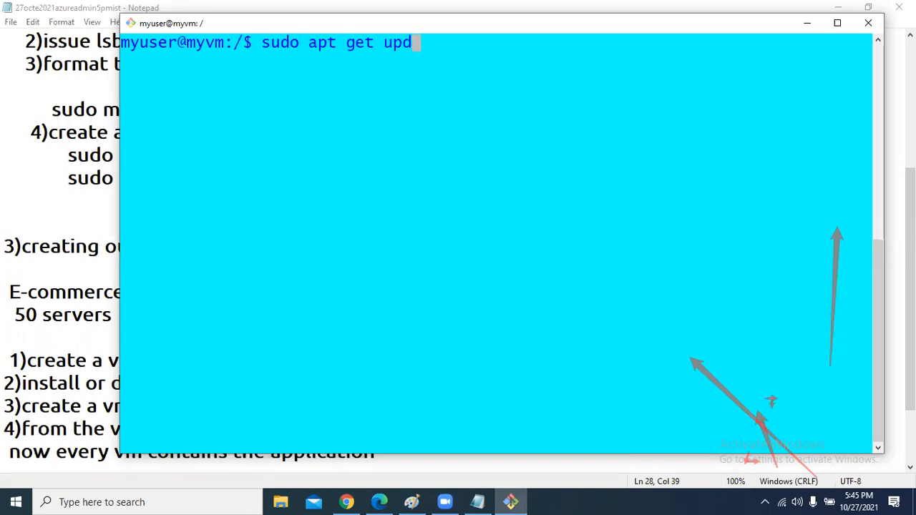
{"action": "type", "text": "ate"}
{"action": "key", "text": "Return"}
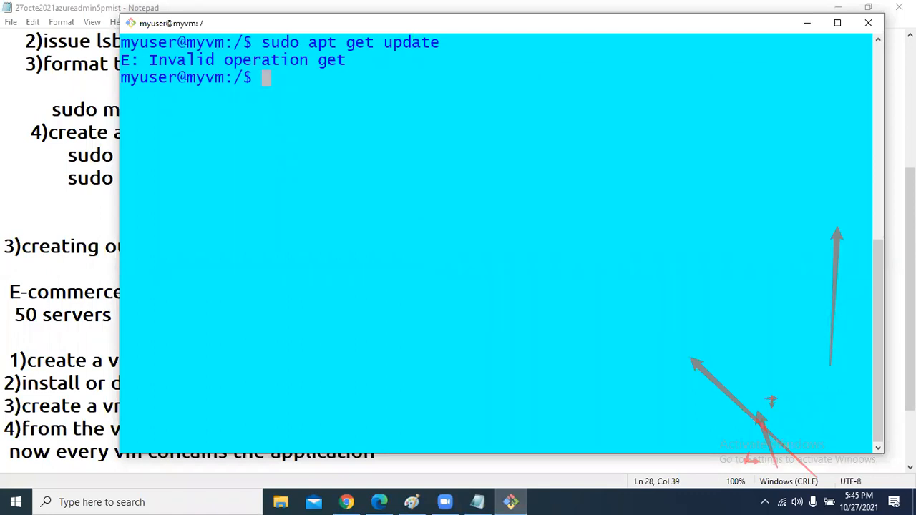
{"action": "key", "text": "Up"}
{"action": "key", "text": "BackSpace"}
{"action": "key", "text": "BackSpace"}
{"action": "key", "text": "BackSpace"}
{"action": "key", "text": "BackSpace"}
{"action": "key", "text": "BackSpace"}
{"action": "key", "text": "BackSpace"}
{"action": "key", "text": "BackSpace"}
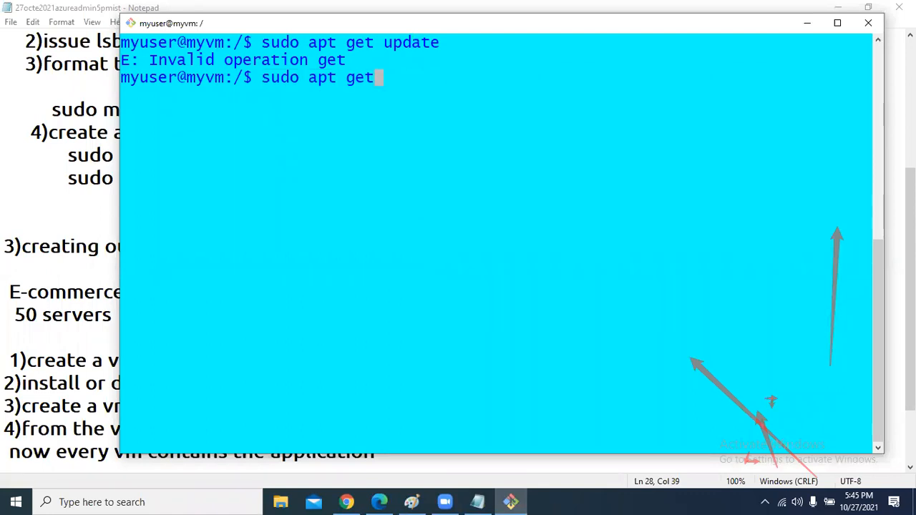
{"action": "key", "text": "BackSpace"}
{"action": "key", "text": "BackSpace"}
{"action": "key", "text": "BackSpace"}
{"action": "key", "text": "BackSpace"}
{"action": "key", "text": "BackSpace"}
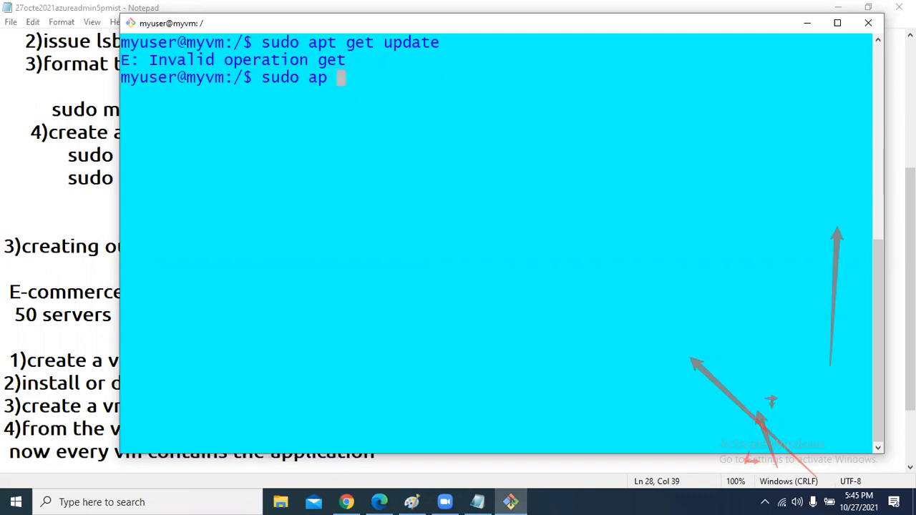
{"action": "key", "text": "BackSpace"}
{"action": "type", "text": "t update"}
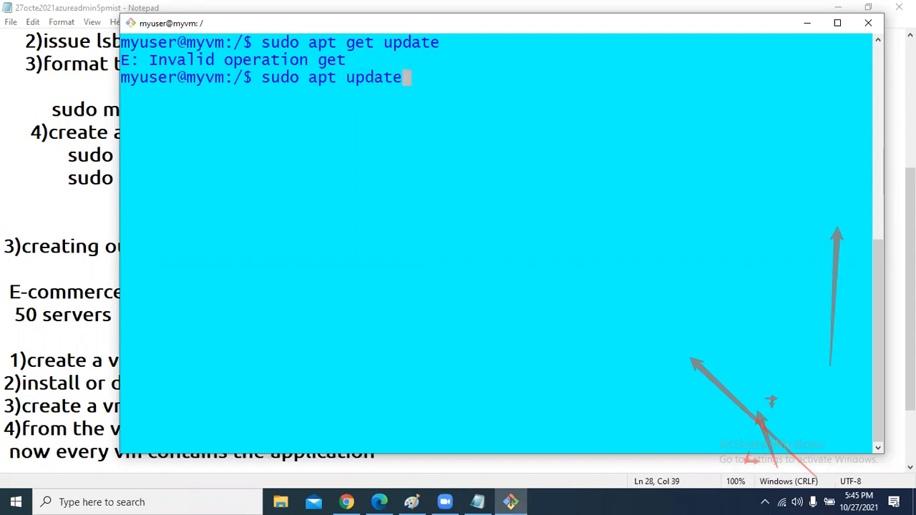
{"action": "key", "text": "Return"}
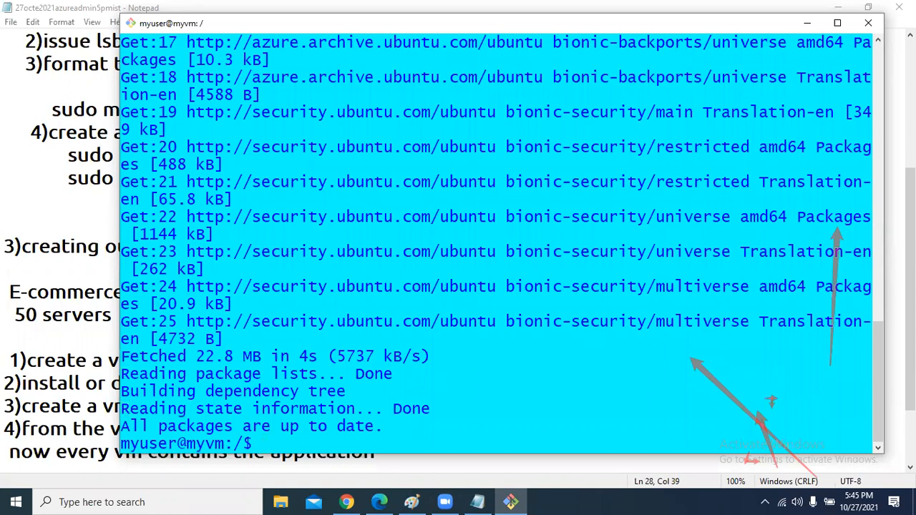
Step: Run 'sudo apt install -y apache2' on the VM
{"action": "type", "text": "sudo apt up"}
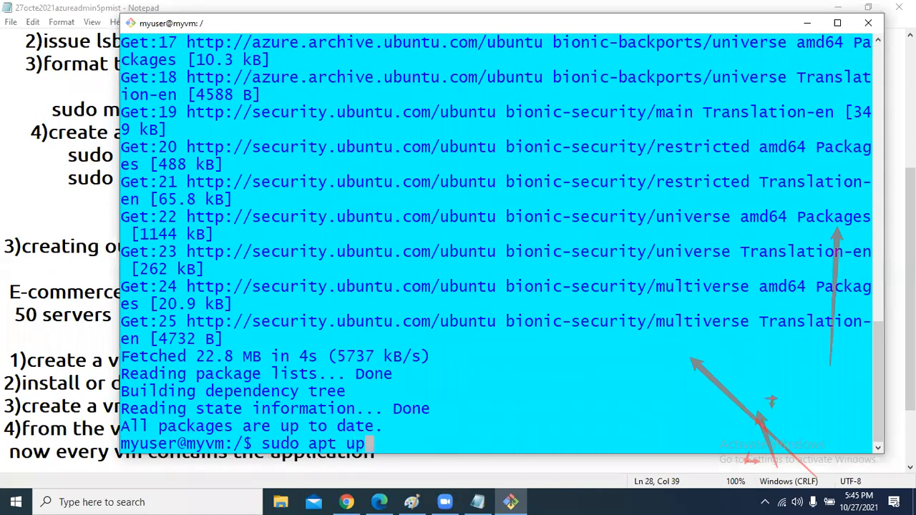
{"action": "type", "text": "date"}
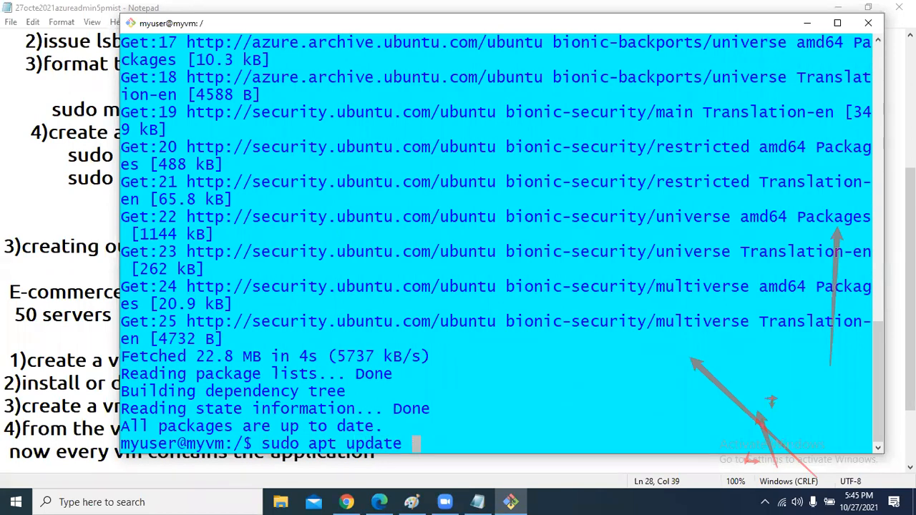
{"action": "key", "text": "BackSpace"}
{"action": "key", "text": "BackSpace"}
{"action": "key", "text": "BackSpace"}
{"action": "key", "text": "BackSpace"}
{"action": "key", "text": "BackSpace"}
{"action": "key", "text": "BackSpace"}
{"action": "key", "text": "BackSpace"}
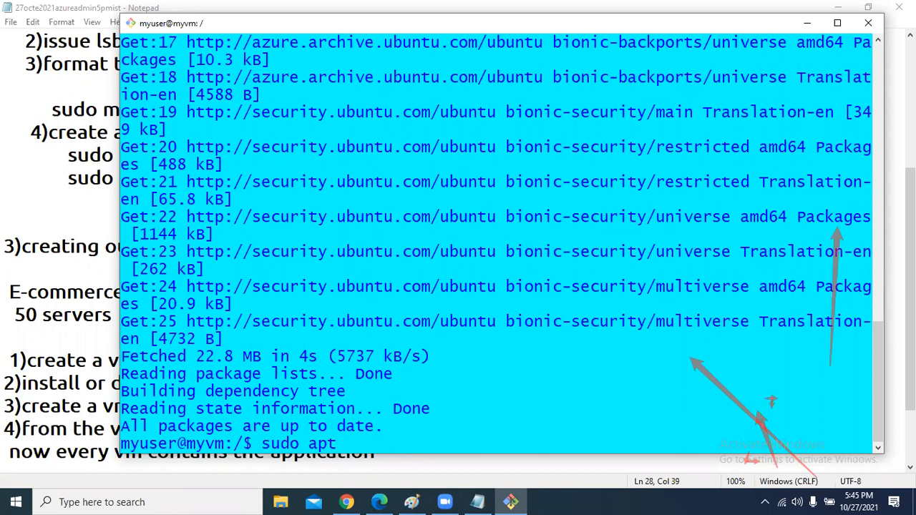
{"action": "type", "text": "g"}
{"action": "key", "text": "BackSpace"}
{"action": "type", "text": "nstal"}
{"action": "key", "text": "BackSpace"}
{"action": "key", "text": "BackSpace"}
{"action": "key", "text": "BackSpace"}
{"action": "key", "text": "BackSpace"}
{"action": "key", "text": "BackSpace"}
{"action": "type", "text": "install "}
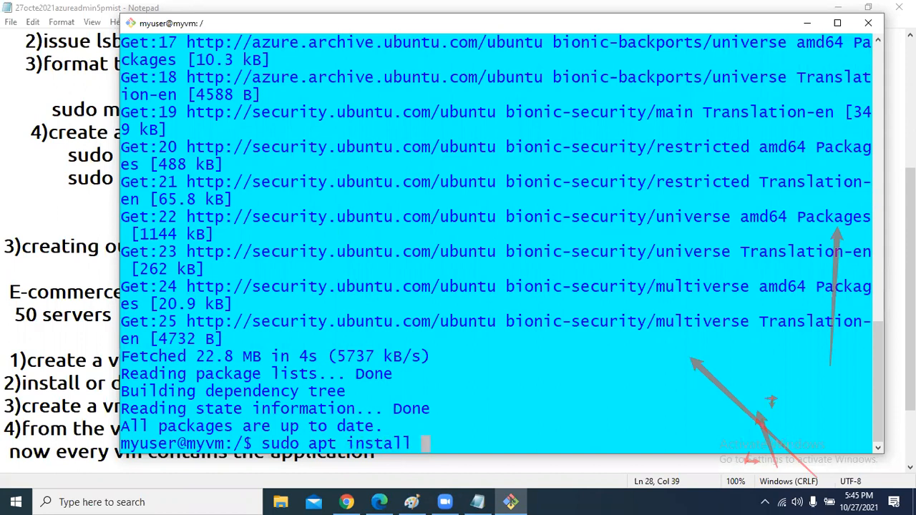
{"action": "type", "text": "-y ap"}
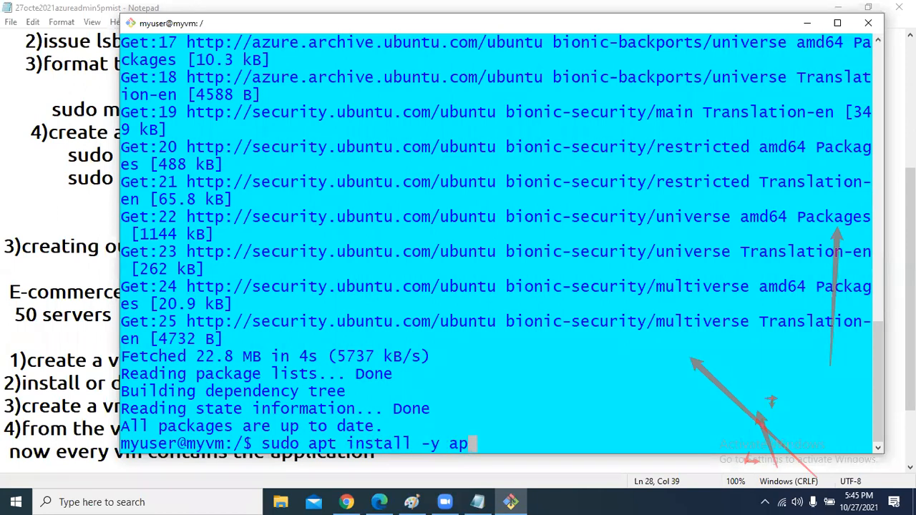
{"action": "type", "text": "ache2"}
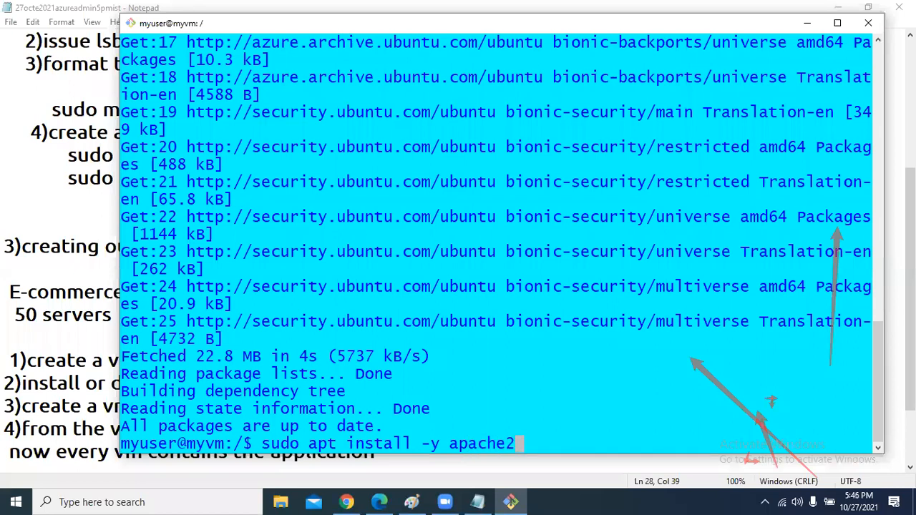
{"action": "key", "text": "Return"}
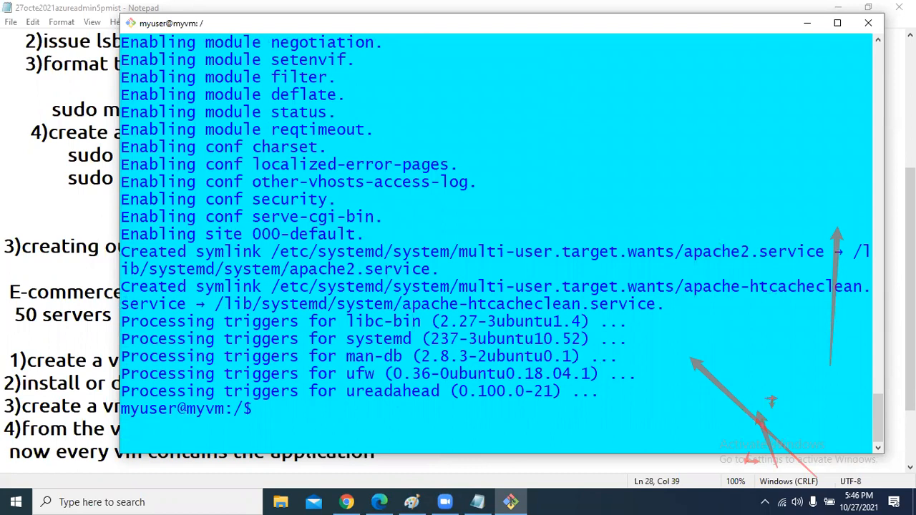
Step: Run 'sudo service apache2 status' to confirm Apache2 is active, then return to the Azure portal
{"action": "type", "text": "service"}
{"action": "key", "text": "Home"}
{"action": "type", "text": "sudo"}
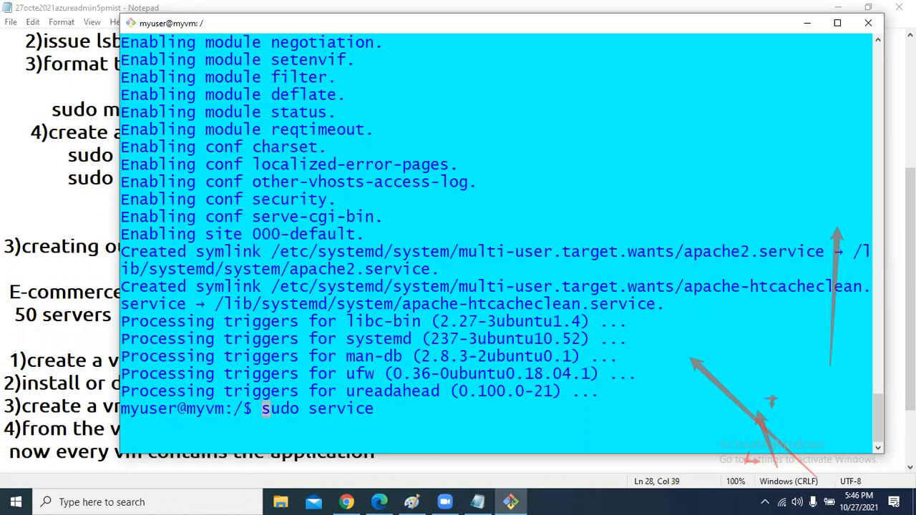
{"action": "key", "text": "End"}
{"action": "type", "text": "aac"}
{"action": "key", "text": "BackSpace"}
{"action": "key", "text": "BackSpace"}
{"action": "type", "text": "p"}
{"action": "key", "text": "Tab"}
{"action": "type", "text": "status"}
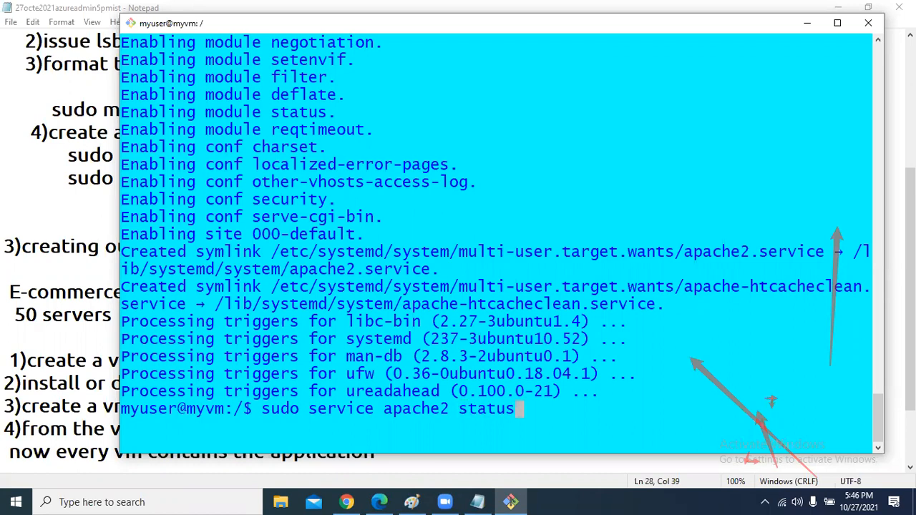
{"action": "key", "text": "Return"}
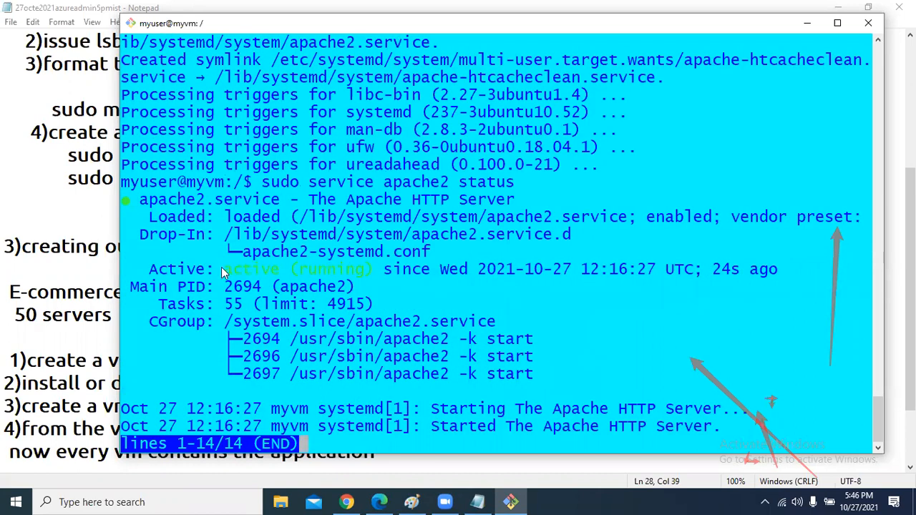
{"action": "left_click", "coordinate": [346, 501]}
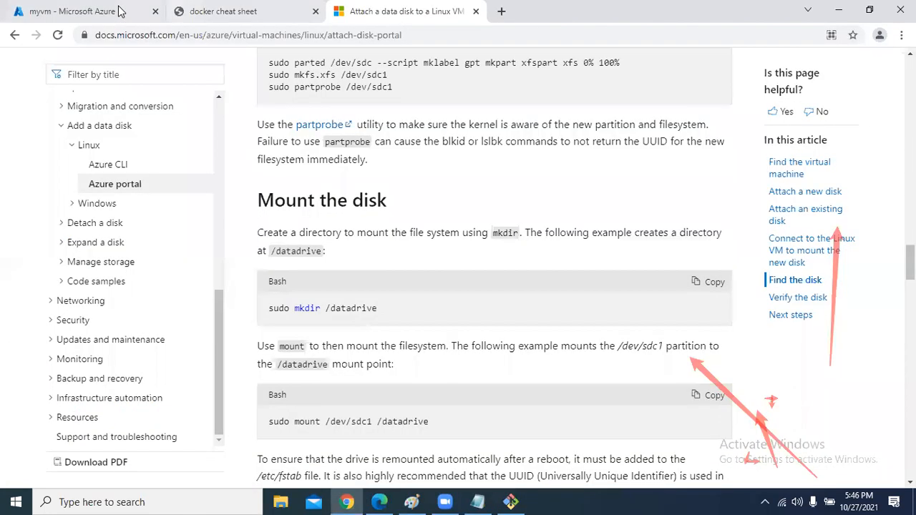
{"action": "left_click", "coordinate": [120, 11]}
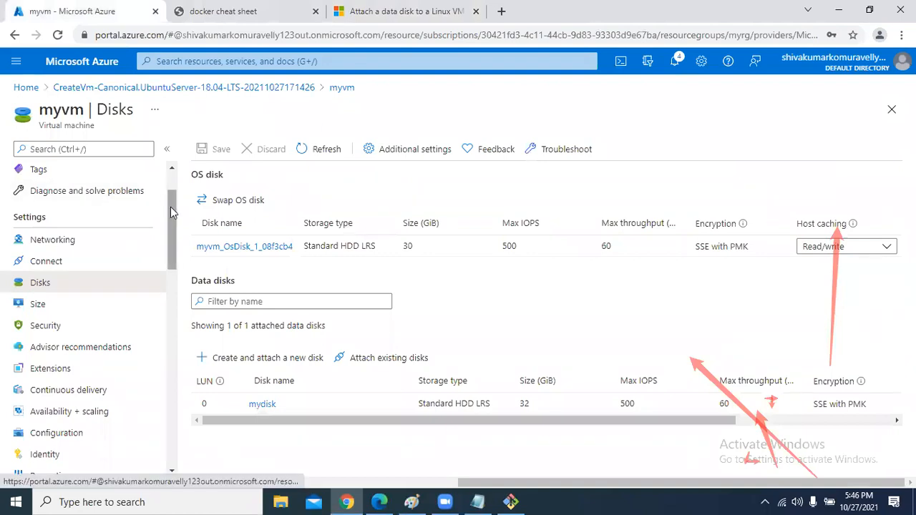
Step: Open myvm's Overview page from the top of the resource menu
{"action": "scroll", "coordinate": [172, 186], "scroll_direction": "up", "scroll_amount": 2}
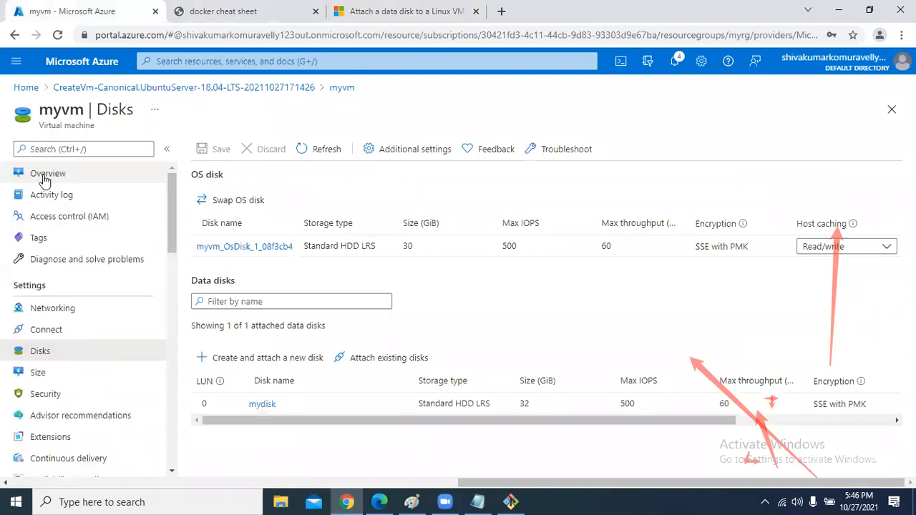
{"action": "left_click", "coordinate": [44, 176]}
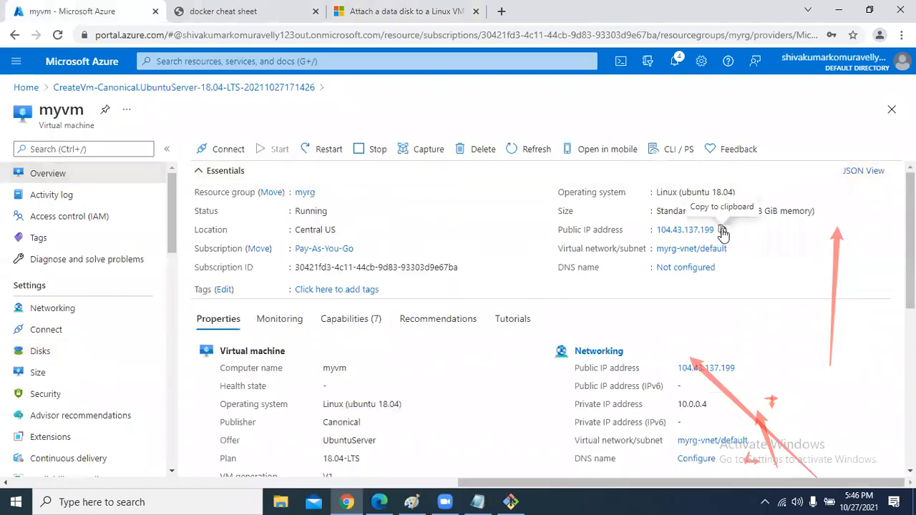
Step: Load myvm's public IP 104.43.137.199 in another tab to view the Apache2 default page, then return
{"action": "left_click", "coordinate": [723, 231]}
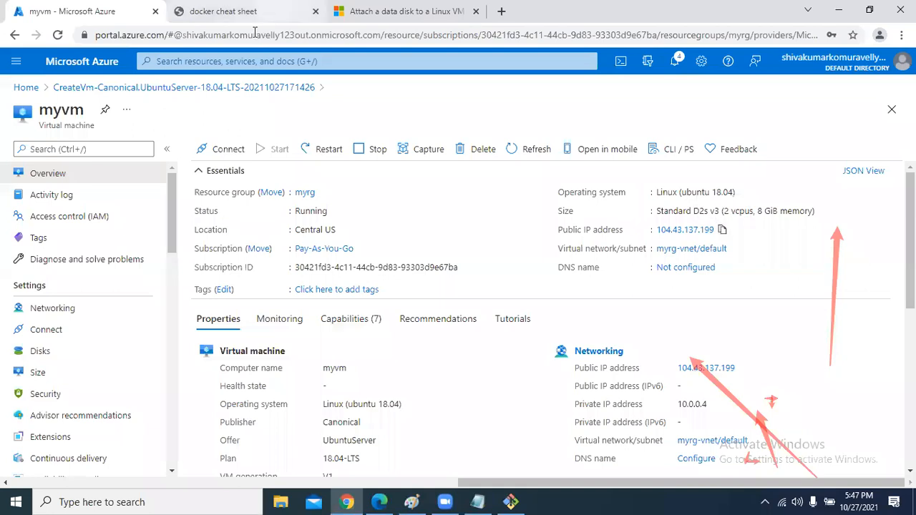
{"action": "key", "text": "ctrl+Tab"}
{"action": "left_click", "coordinate": [252, 36]}
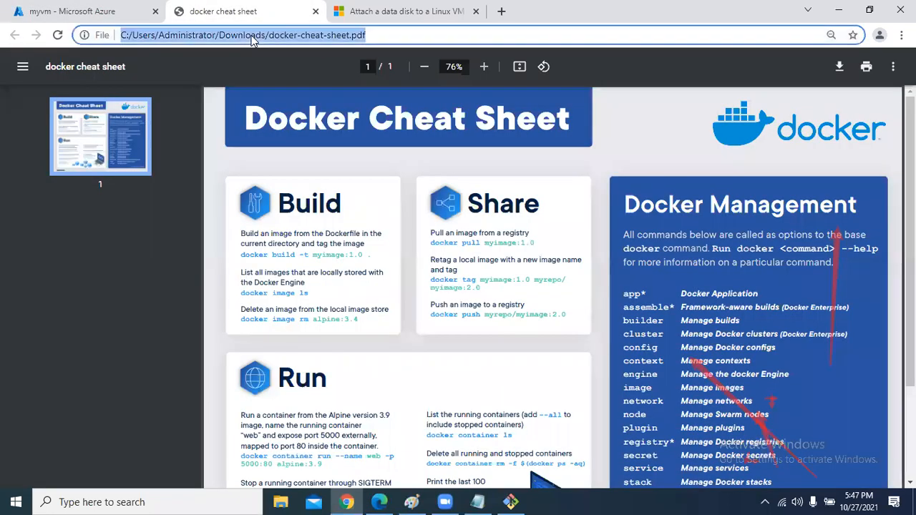
{"action": "key", "text": "ctrl+v"}
{"action": "key", "text": "Return"}
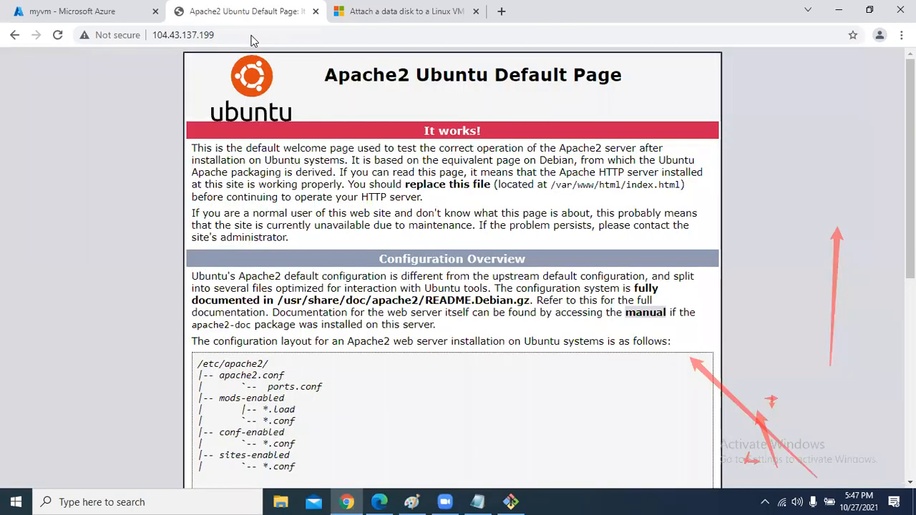
{"action": "left_click", "coordinate": [85, 13]}
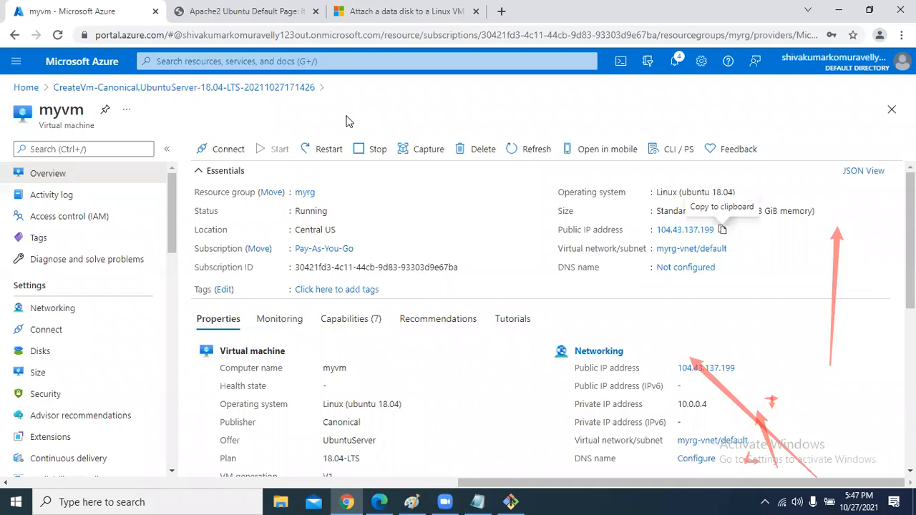
Step: Capture myvm as an image and choose to create a new target image gallery
{"action": "left_click", "coordinate": [425, 152]}
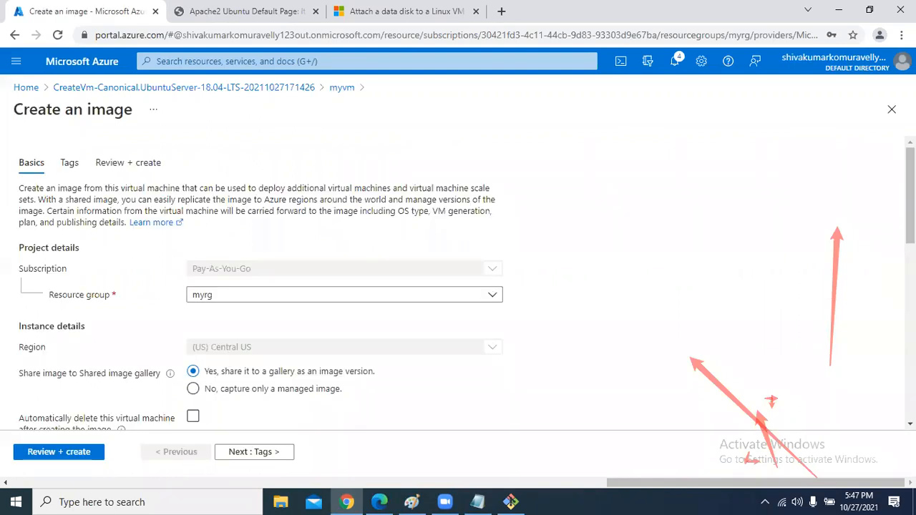
{"action": "scroll", "coordinate": [465, 283], "scroll_direction": "down", "scroll_amount": 1}
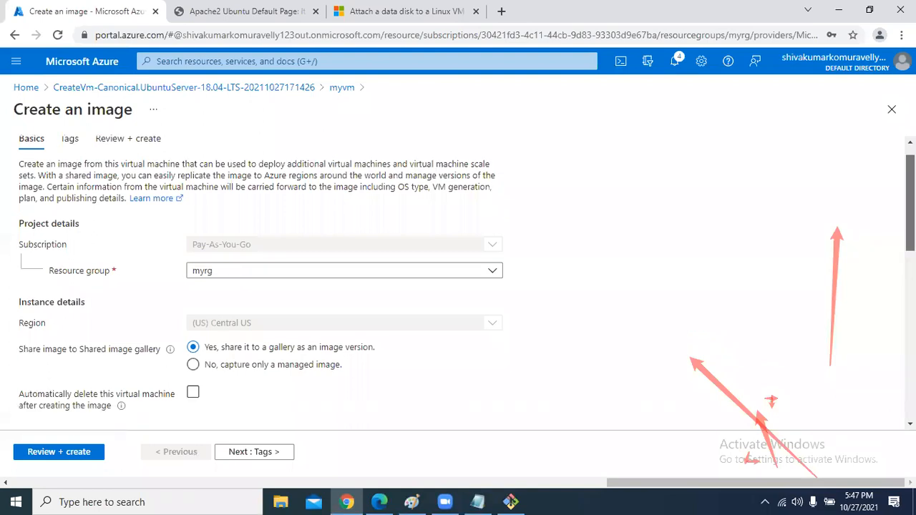
{"action": "scroll", "coordinate": [458, 283], "scroll_direction": "down", "scroll_amount": 1}
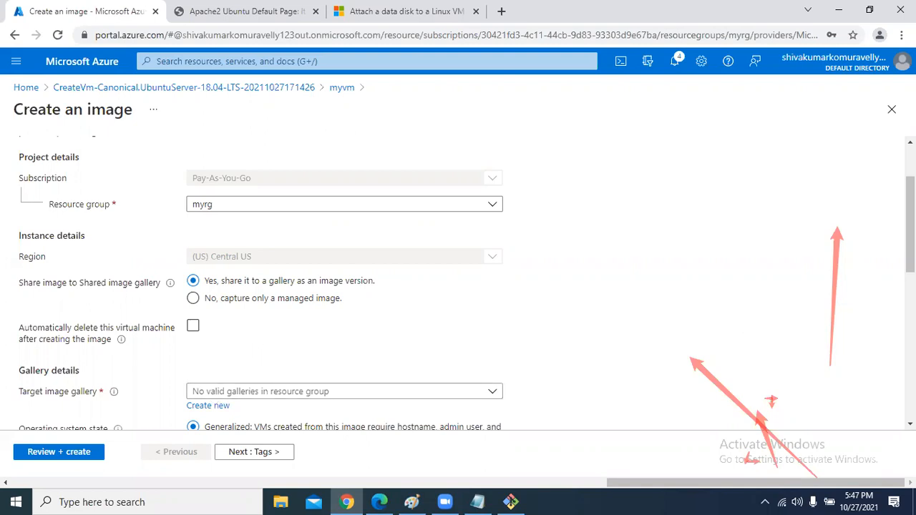
{"action": "scroll", "coordinate": [329, 319], "scroll_direction": "down", "scroll_amount": 1}
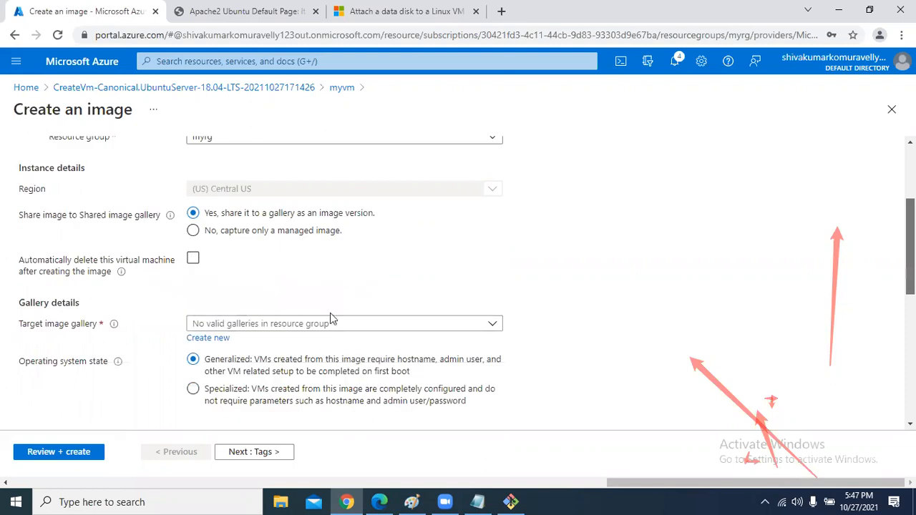
{"action": "left_click", "coordinate": [207, 338]}
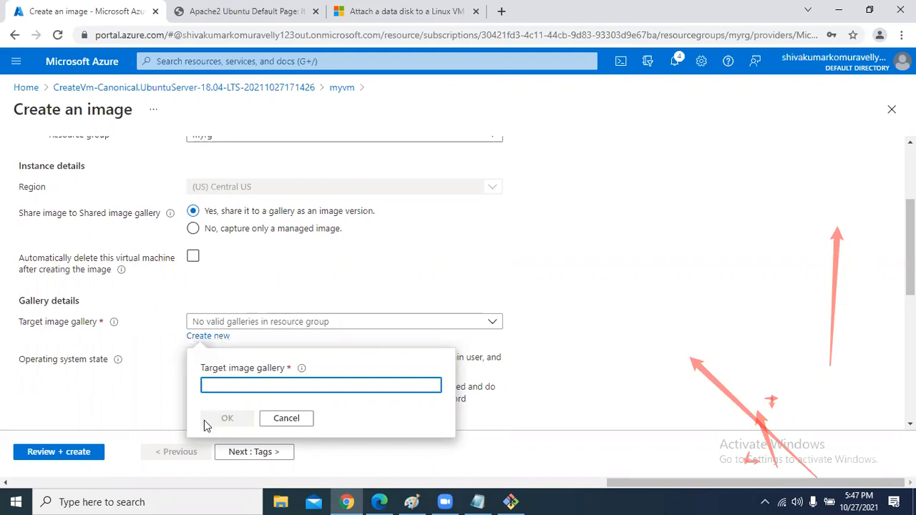
Step: Name the new gallery 'mygallery' and create a new image definition 'fordevteam'
{"action": "type", "text": "mygall"}
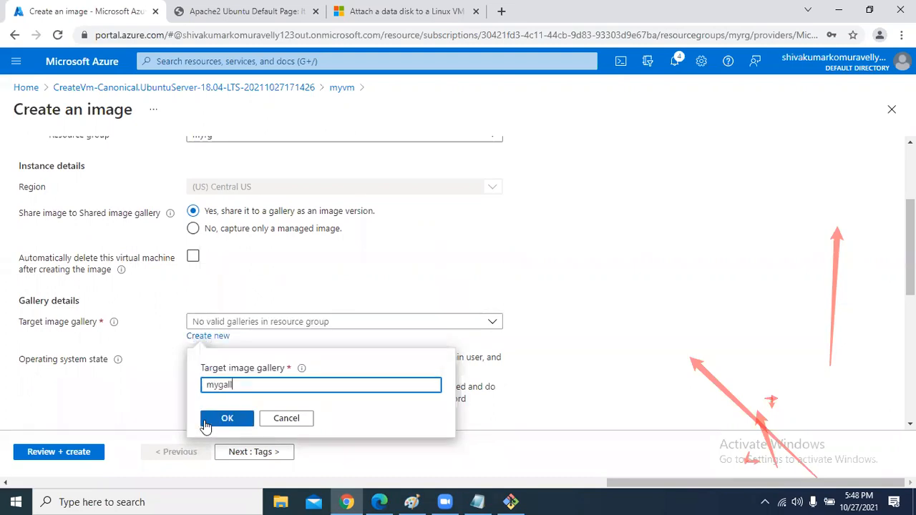
{"action": "type", "text": "ery"}
{"action": "left_click", "coordinate": [226, 420]}
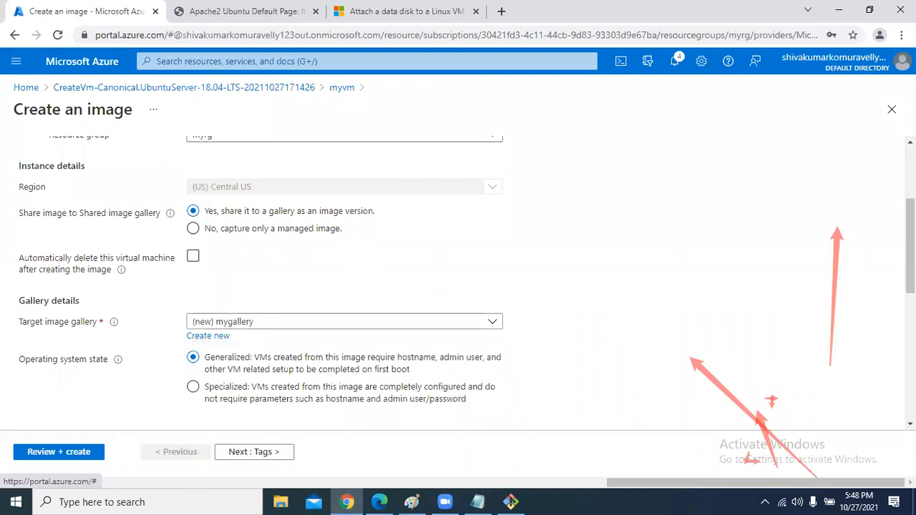
{"action": "scroll", "coordinate": [909, 247], "scroll_direction": "down", "scroll_amount": 1}
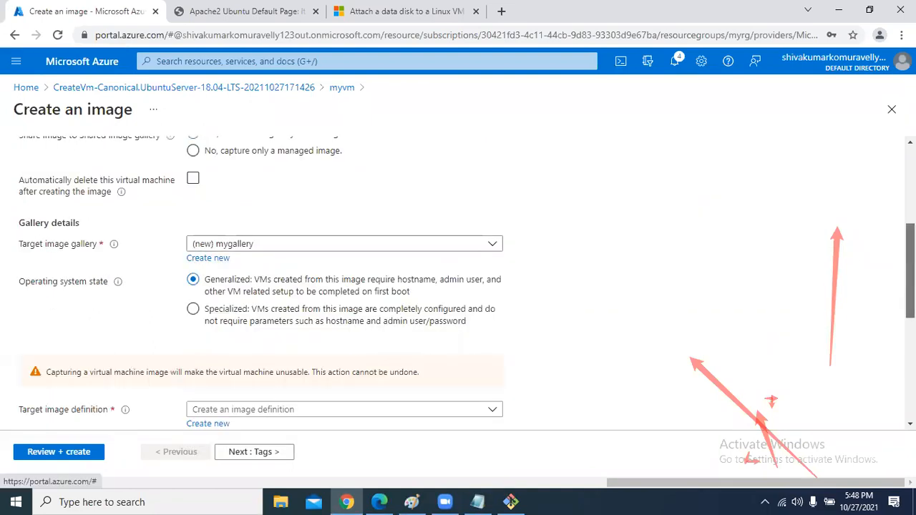
{"action": "scroll", "coordinate": [910, 272], "scroll_direction": "down", "scroll_amount": 1}
{"action": "scroll", "coordinate": [910, 300], "scroll_direction": "down", "scroll_amount": 1}
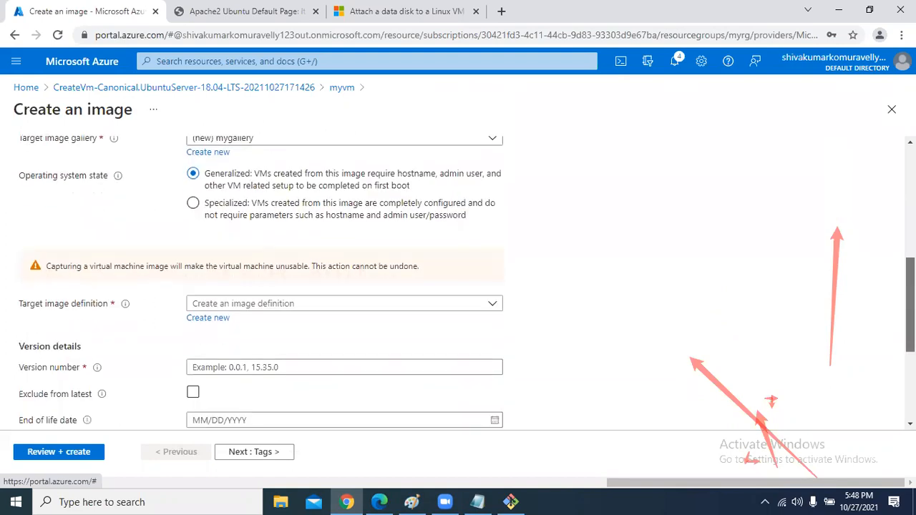
{"action": "scroll", "coordinate": [910, 300], "scroll_direction": "down", "scroll_amount": 1}
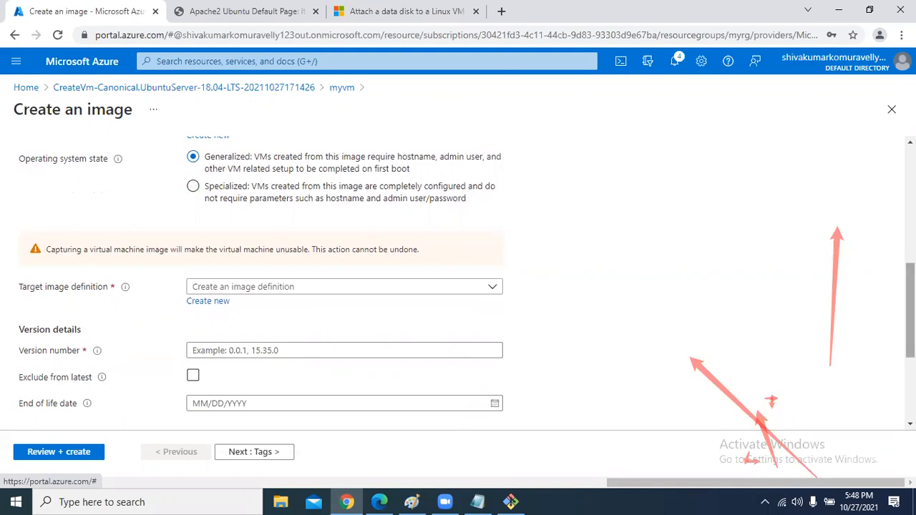
{"action": "scroll", "coordinate": [166, 289], "scroll_direction": "down", "scroll_amount": 1}
{"action": "scroll", "coordinate": [118, 255], "scroll_direction": "down", "scroll_amount": 1}
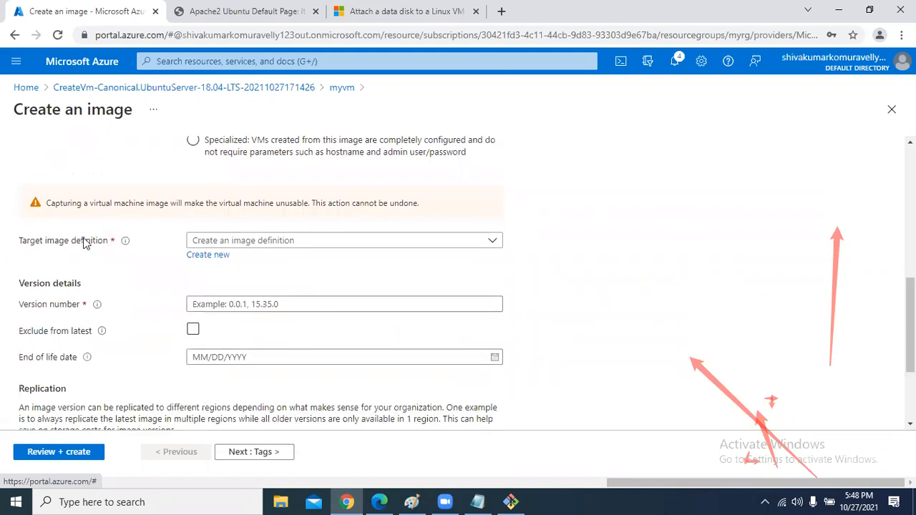
{"action": "left_click", "coordinate": [209, 256]}
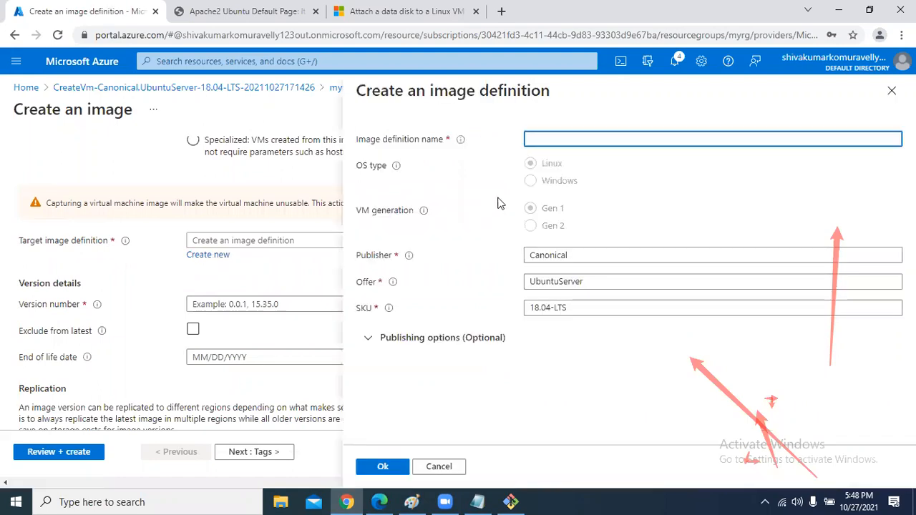
{"action": "type", "text": "for"}
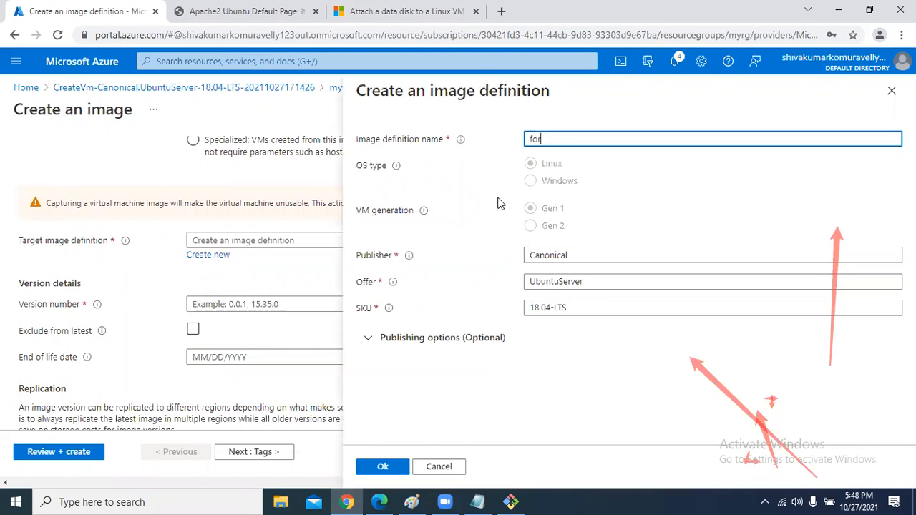
{"action": "type", "text": "devteam"}
{"action": "left_click", "coordinate": [384, 467]}
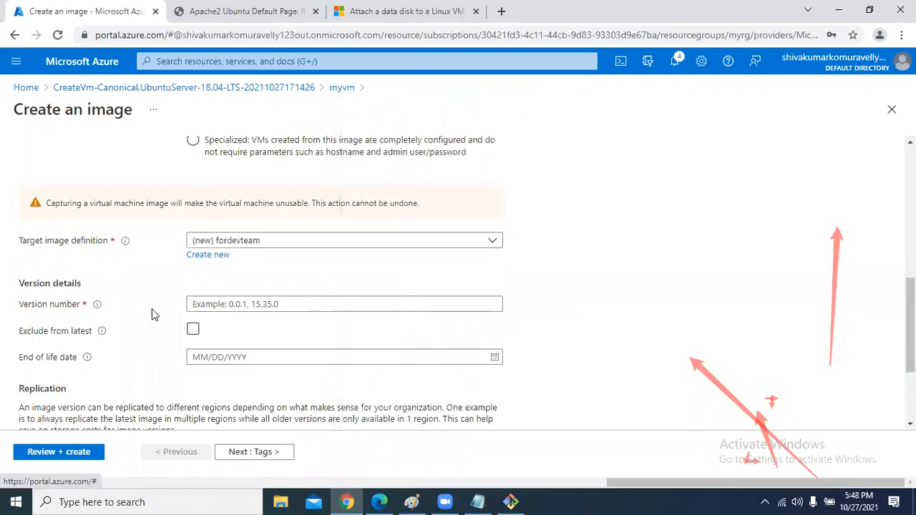
Step: Pick 10/28/2021 as the end of life date, then advance through Tags to Review + create
{"action": "left_click", "coordinate": [495, 358]}
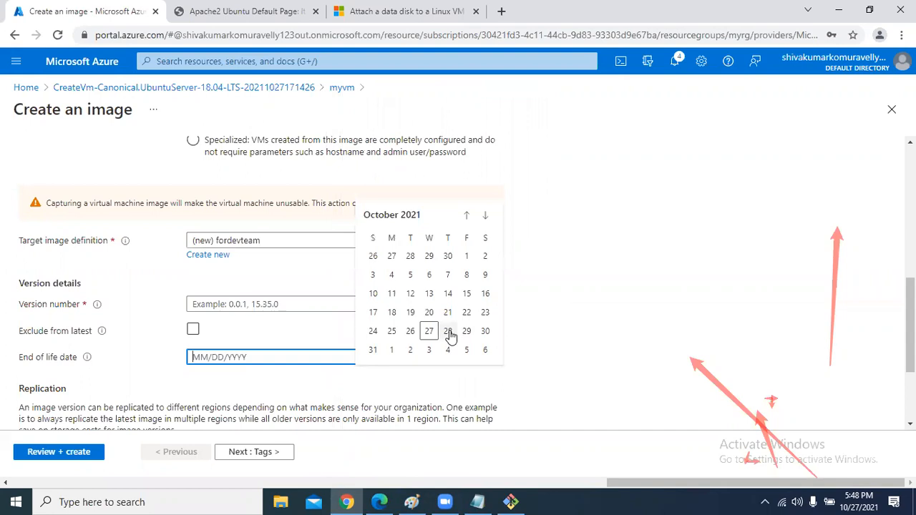
{"action": "left_click", "coordinate": [449, 331]}
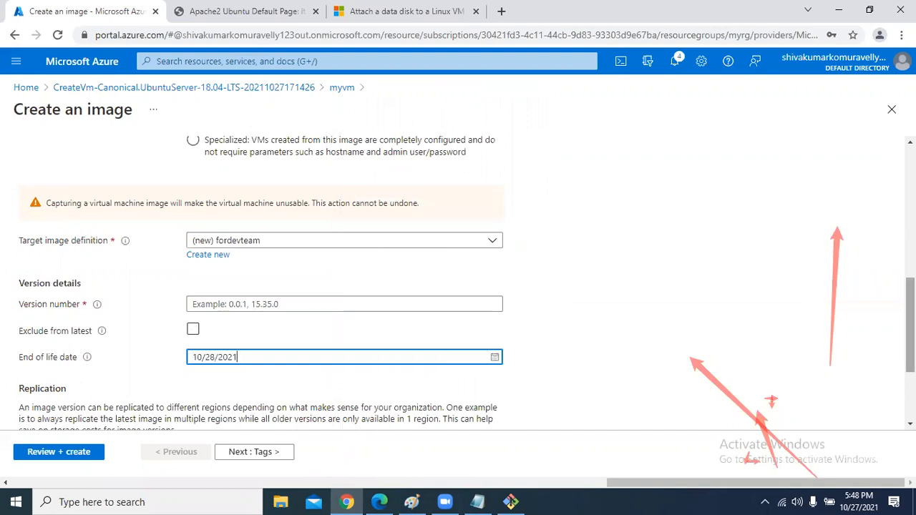
{"action": "scroll", "coordinate": [501, 287], "scroll_direction": "down", "scroll_amount": 2}
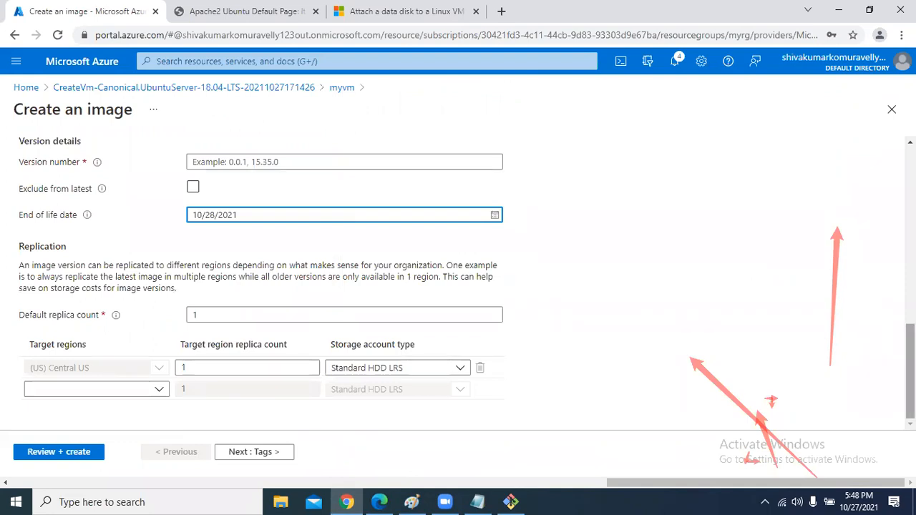
{"action": "left_click", "coordinate": [262, 453]}
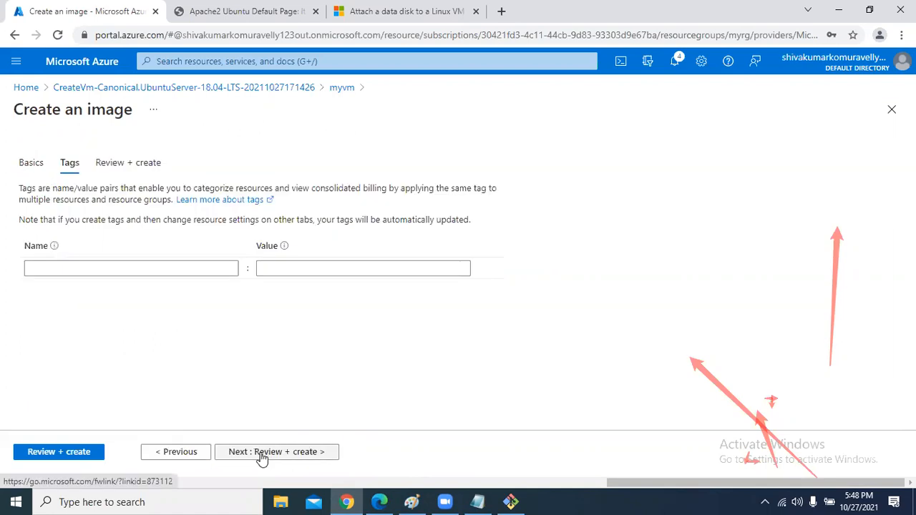
{"action": "left_click", "coordinate": [140, 274]}
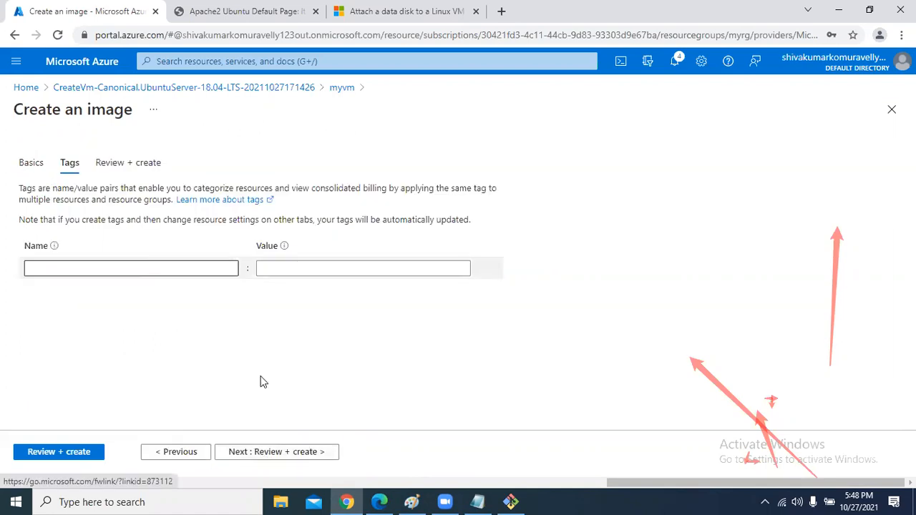
{"action": "left_click", "coordinate": [271, 452]}
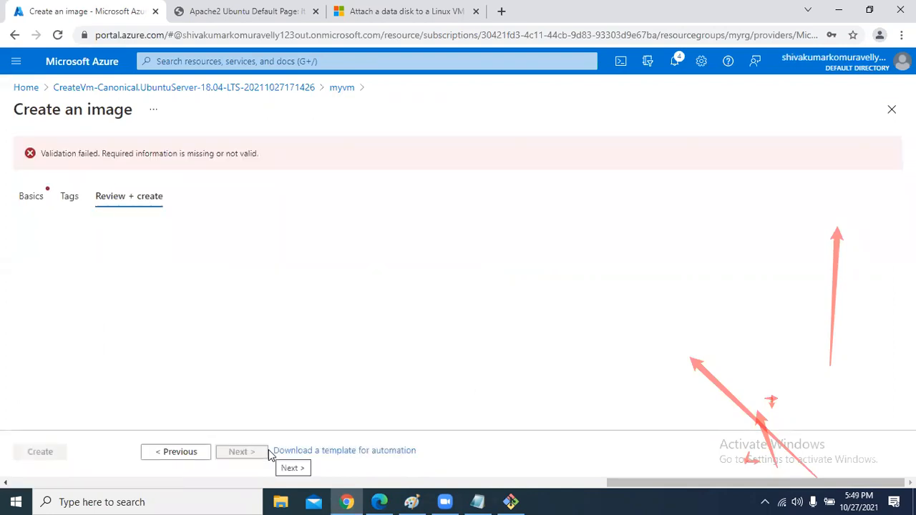
Step: Enter version number 1.0.0 on the Basics tab, then review and create the image
{"action": "left_click", "coordinate": [33, 198]}
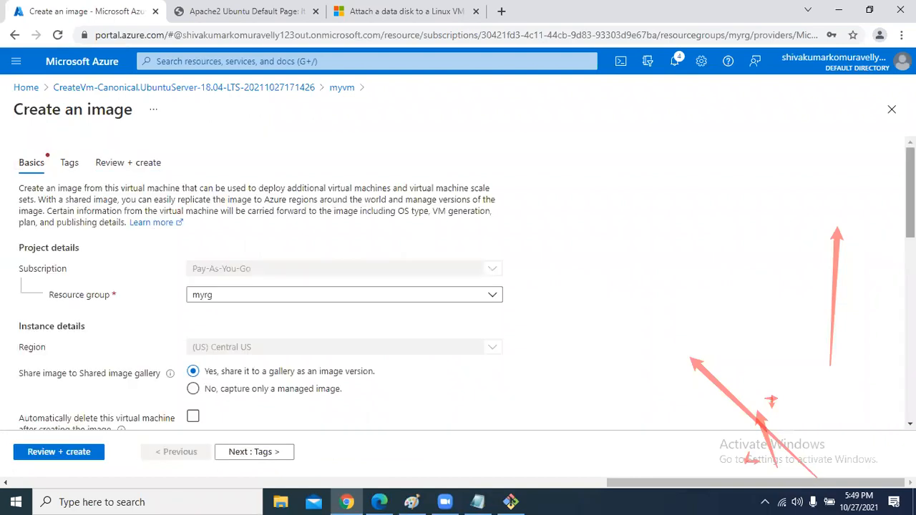
{"action": "scroll", "coordinate": [458, 286], "scroll_direction": "down", "scroll_amount": 2}
{"action": "scroll", "coordinate": [458, 286], "scroll_direction": "down", "scroll_amount": 4}
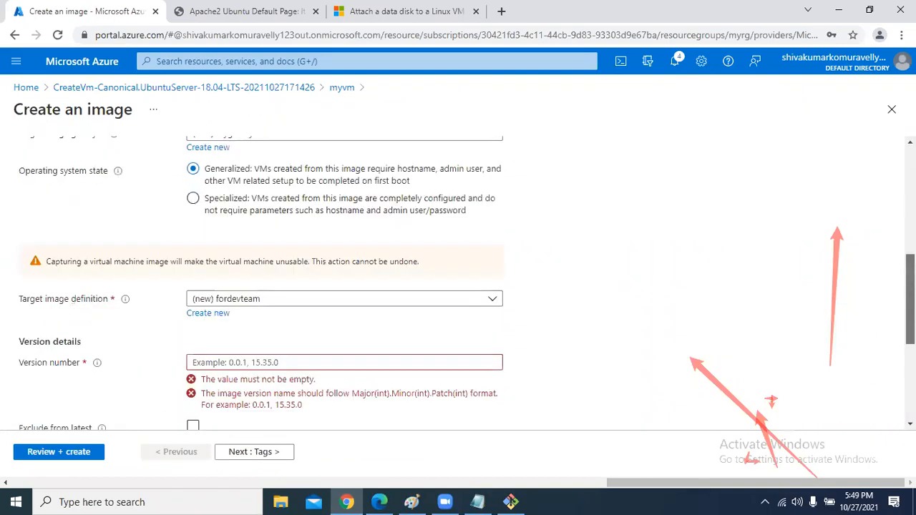
{"action": "left_click", "coordinate": [263, 343]}
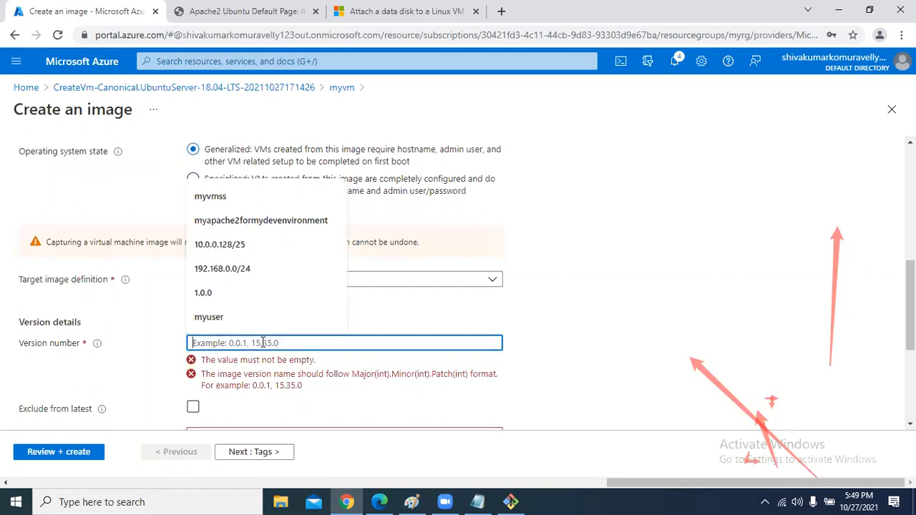
{"action": "left_click", "coordinate": [207, 294]}
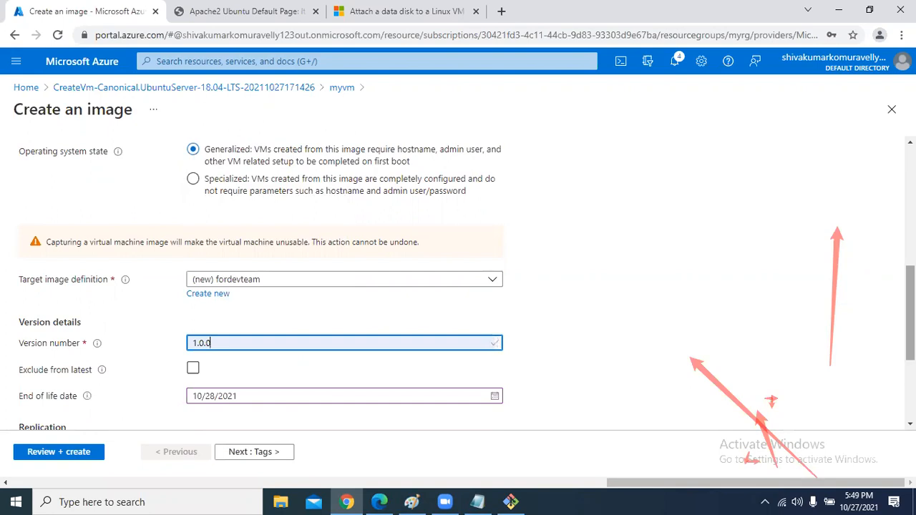
{"action": "scroll", "coordinate": [458, 286], "scroll_direction": "down", "scroll_amount": 1}
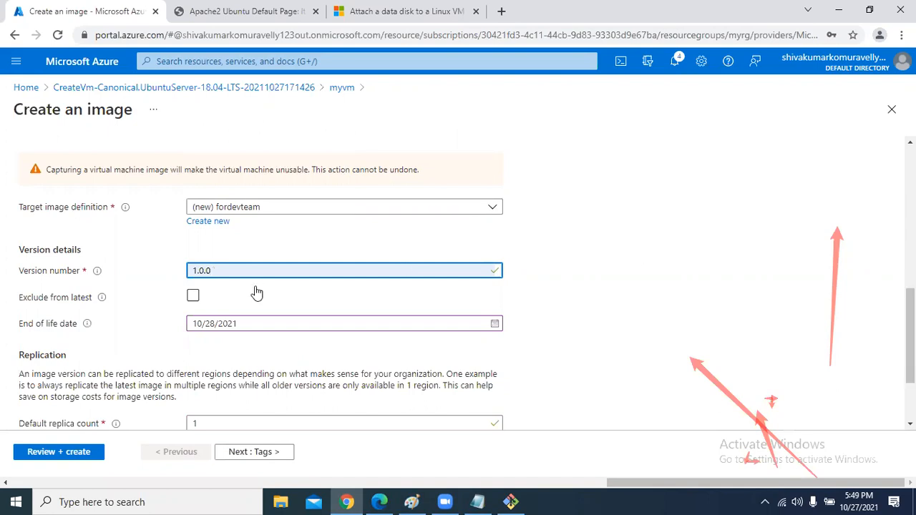
{"action": "left_click", "coordinate": [70, 453]}
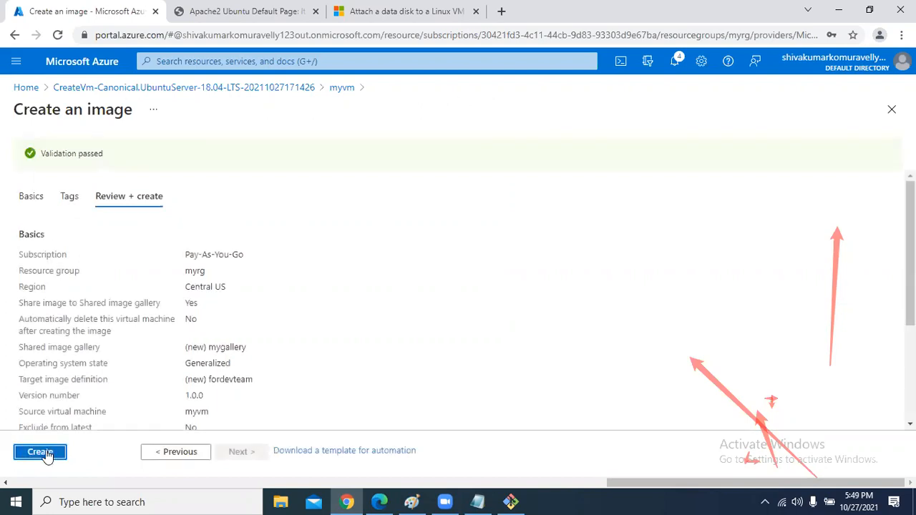
{"action": "left_click", "coordinate": [40, 453]}
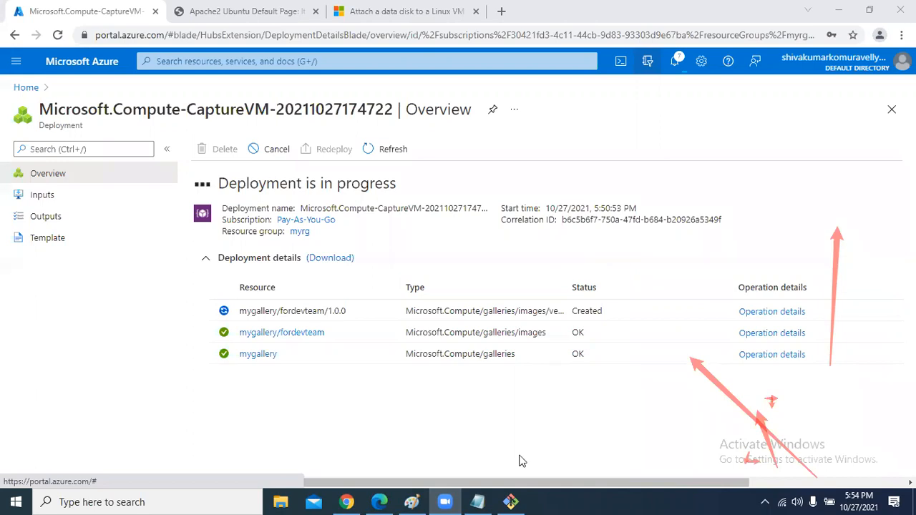
Step: Bring the Git Bash SSH terminal forward, then return to the Notepad notes
{"action": "left_click", "coordinate": [511, 502]}
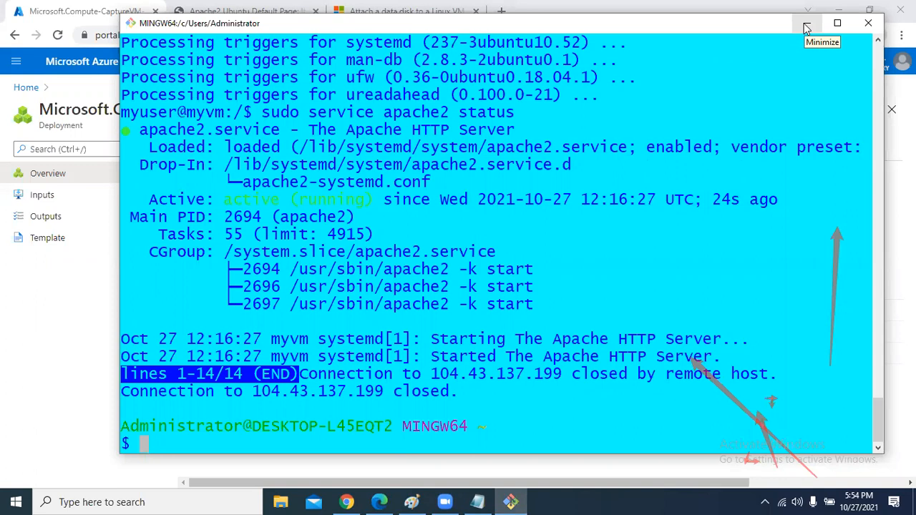
{"action": "left_click", "coordinate": [478, 501]}
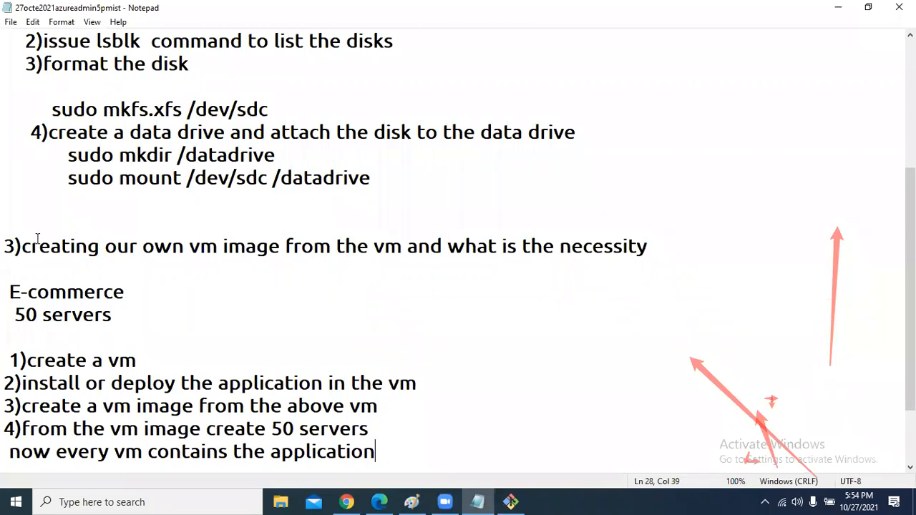
{"action": "key", "text": "Up"}
{"action": "key", "text": "Up"}
{"action": "key", "text": "Up"}
{"action": "key", "text": "Up"}
{"action": "key", "text": "Up"}
{"action": "key", "text": "Up"}
{"action": "key", "text": "Up"}
{"action": "key", "text": "Up"}
{"action": "key", "text": "Up"}
{"action": "key", "text": "Up"}
{"action": "key", "text": "Up"}
{"action": "key", "text": "Up"}
{"action": "key", "text": "Up"}
{"action": "key", "text": "Up"}
{"action": "key", "text": "Up"}
{"action": "key", "text": "Up"}
{"action": "key", "text": "Up"}
{"action": "key", "text": "Up"}
{"action": "key", "text": "Up"}
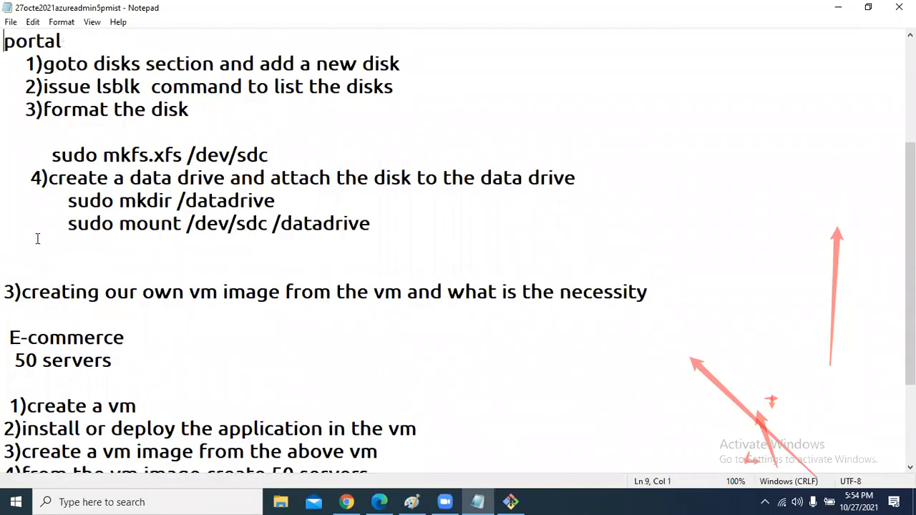
{"action": "key", "text": "Up"}
{"action": "key", "text": "Up"}
{"action": "key", "text": "Up"}
{"action": "key", "text": "Up"}
{"action": "key", "text": "Up"}
{"action": "key", "text": "Up"}
{"action": "key", "text": "Up"}
{"action": "key", "text": "Down"}
{"action": "key", "text": "Down"}
{"action": "key", "text": "Down"}
{"action": "key", "text": "Down"}
{"action": "key", "text": "Down"}
{"action": "key", "text": "Down"}
{"action": "key", "text": "Down"}
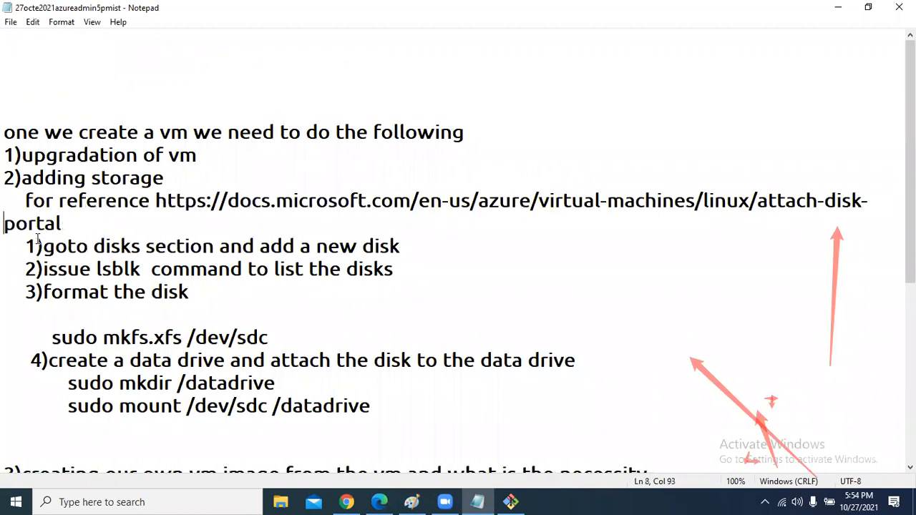
{"action": "key", "text": "Down"}
{"action": "key", "text": "Down"}
{"action": "key", "text": "Down"}
{"action": "key", "text": "Down"}
{"action": "key", "text": "Down"}
{"action": "key", "text": "Down"}
{"action": "key", "text": "Down"}
{"action": "key", "text": "Down"}
{"action": "key", "text": "Down"}
{"action": "key", "text": "Down"}
{"action": "key", "text": "Down"}
{"action": "key", "text": "Down"}
{"action": "key", "text": "Down"}
{"action": "key", "text": "Down"}
{"action": "key", "text": "Down"}
{"action": "key", "text": "Down"}
{"action": "key", "text": "Down"}
{"action": "key", "text": "Down"}
{"action": "key", "text": "Down"}
{"action": "key", "text": "Down"}
{"action": "key", "text": "Up"}
{"action": "key", "text": "Up"}
{"action": "key", "text": "Up"}
{"action": "key", "text": "Up"}
{"action": "key", "text": "Up"}
{"action": "key", "text": "Up"}
{"action": "key", "text": "Up"}
{"action": "key", "text": "Up"}
{"action": "key", "text": "Up"}
{"action": "key", "text": "Up"}
{"action": "key", "text": "Up"}
{"action": "key", "text": "Up"}
{"action": "key", "text": "Up"}
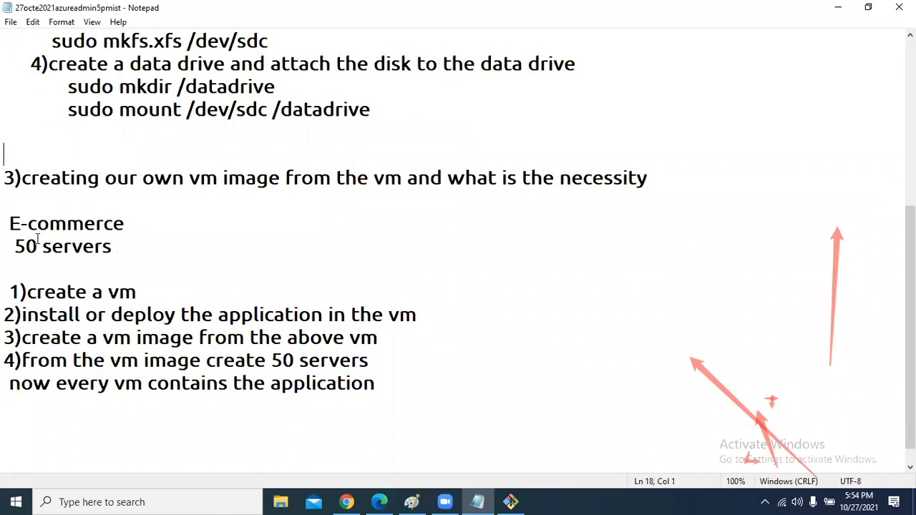
{"action": "key", "text": "Up"}
{"action": "key", "text": "Up"}
{"action": "key", "text": "Up"}
{"action": "key", "text": "Up"}
{"action": "key", "text": "Up"}
{"action": "key", "text": "Up"}
{"action": "key", "text": "Up"}
{"action": "key", "text": "Up"}
{"action": "key", "text": "Up"}
{"action": "key", "text": "Up"}
{"action": "key", "text": "Up"}
{"action": "key", "text": "Up"}
{"action": "key", "text": "Up"}
{"action": "key", "text": "Up"}
{"action": "key", "text": "Up"}
{"action": "key", "text": "Down"}
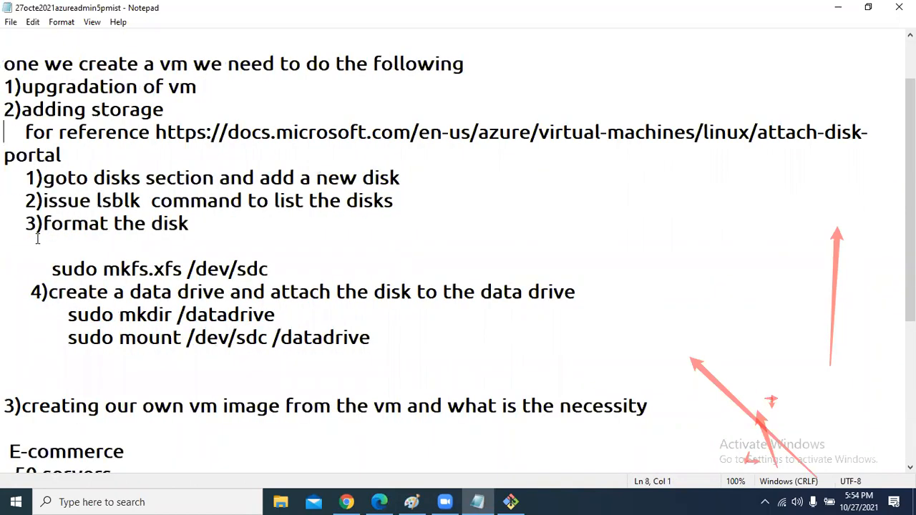
{"action": "key", "text": "Down"}
{"action": "key", "text": "Down"}
{"action": "key", "text": "Down"}
{"action": "key", "text": "Down"}
{"action": "key", "text": "Down"}
{"action": "key", "text": "Down"}
{"action": "key", "text": "Down"}
{"action": "key", "text": "Down"}
{"action": "key", "text": "Down"}
{"action": "key", "text": "Up"}
{"action": "key", "text": "Right"}
{"action": "key", "text": "Up"}
{"action": "key", "text": "Right"}
{"action": "key", "text": "Right"}
{"action": "key", "text": "Right"}
{"action": "key", "text": "Right"}
{"action": "key", "text": "Right"}
{"action": "key", "text": "Right"}
{"action": "key", "text": "Right"}
{"action": "key", "text": "Right"}
{"action": "key", "text": "Right"}
{"action": "key", "text": "Right"}
{"action": "key", "text": "Right"}
{"action": "key", "text": "Right"}
{"action": "key", "text": "Right"}
{"action": "key", "text": "Right"}
{"action": "key", "text": "Right"}
Step: Switch back to the Git Bash terminal session
{"action": "left_click", "coordinate": [510, 501]}
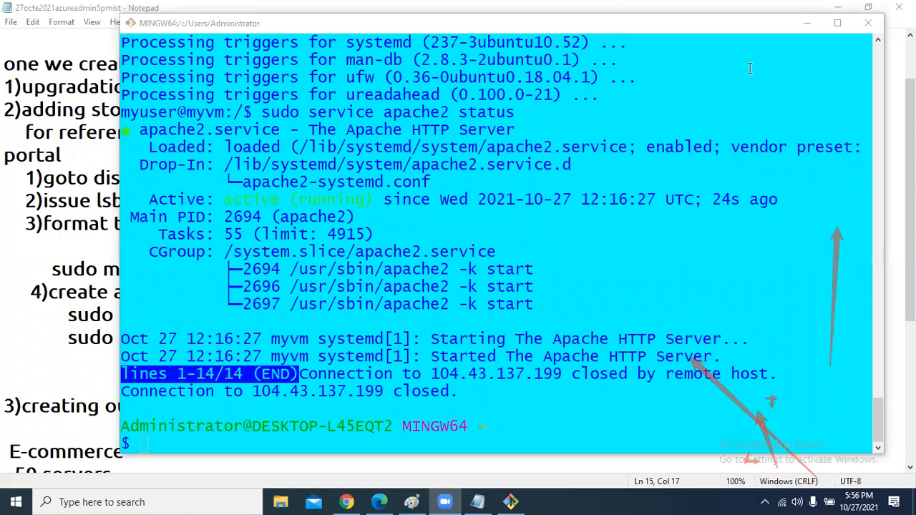
Step: Minimize Git Bash and bring Chrome forward on the Apache2 default page tab
{"action": "left_click", "coordinate": [807, 27]}
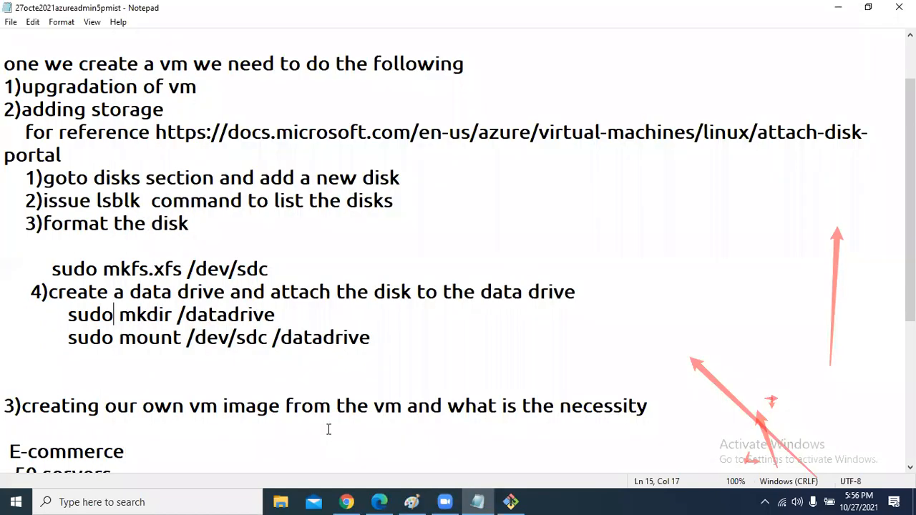
{"action": "mouse_move", "coordinate": [347, 502]}
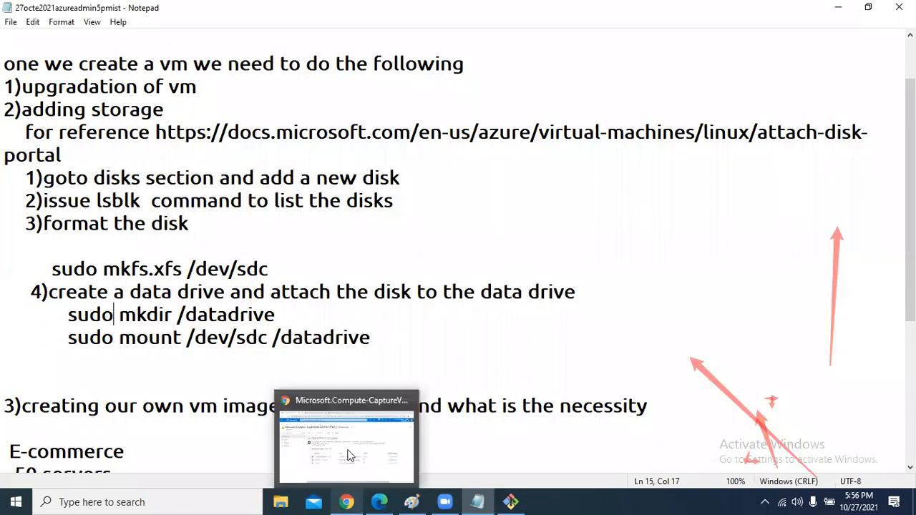
{"action": "left_click", "coordinate": [349, 454]}
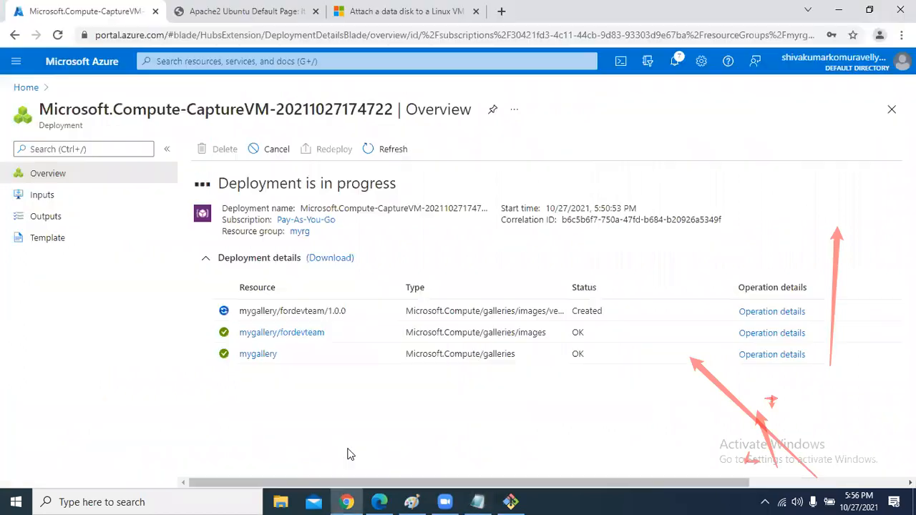
{"action": "left_click", "coordinate": [270, 20]}
Step: Search 'git download', open the Git SCM Downloads page, then return to the Azure tab
{"action": "left_click", "coordinate": [270, 24]}
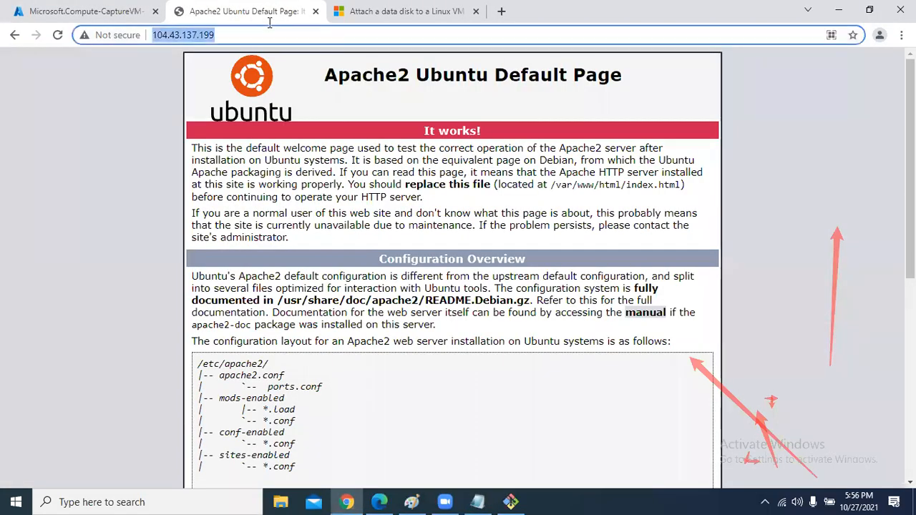
{"action": "type", "text": "d"}
{"action": "key", "text": "BackSpace"}
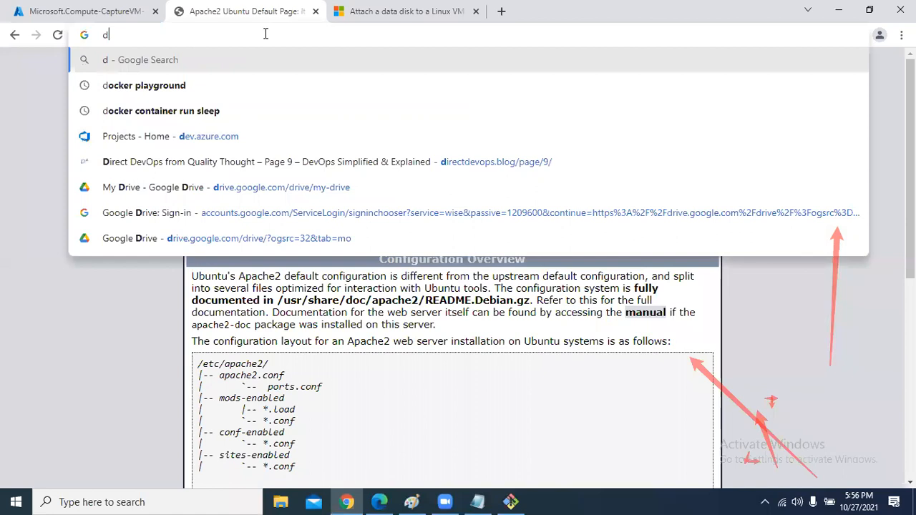
{"action": "key", "text": "BackSpace"}
{"action": "type", "text": "git do"}
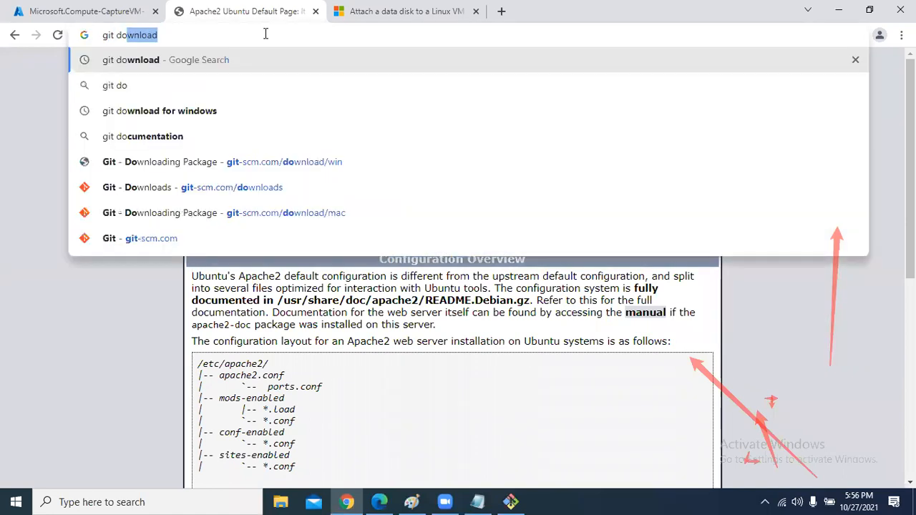
{"action": "key", "text": "Return"}
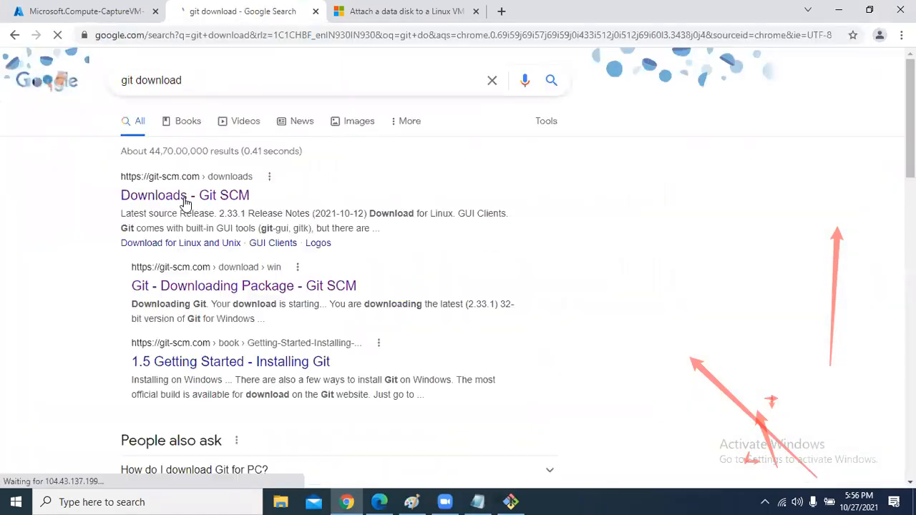
{"action": "left_click", "coordinate": [172, 198]}
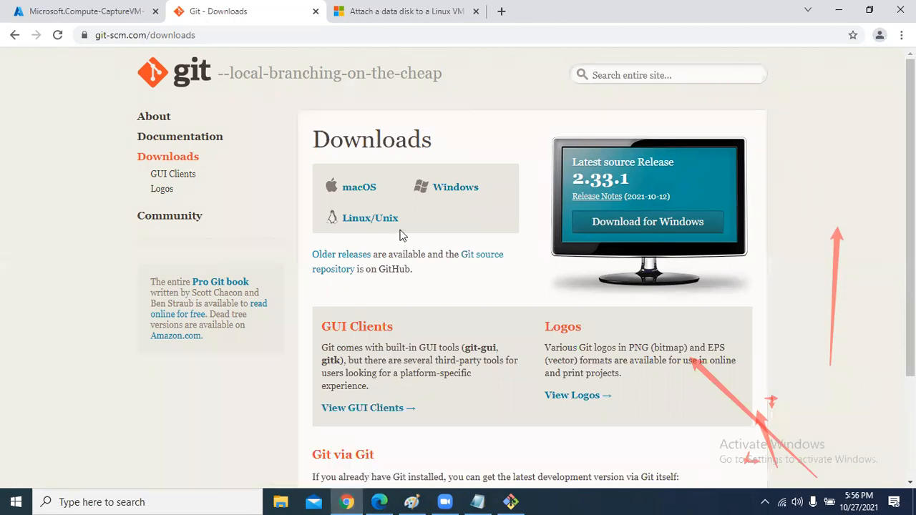
{"action": "left_click", "coordinate": [130, 14]}
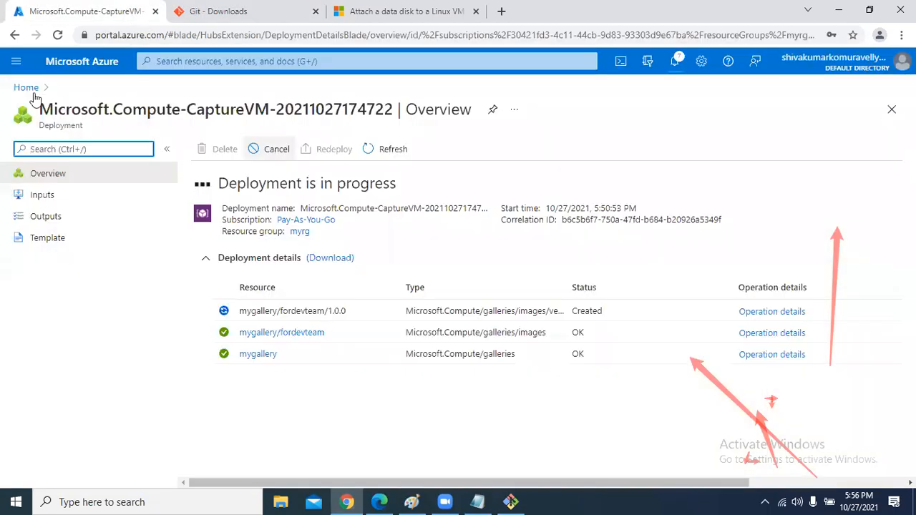
Step: Start a Windows taskbar search for 'powershell'
{"action": "left_click", "coordinate": [43, 177]}
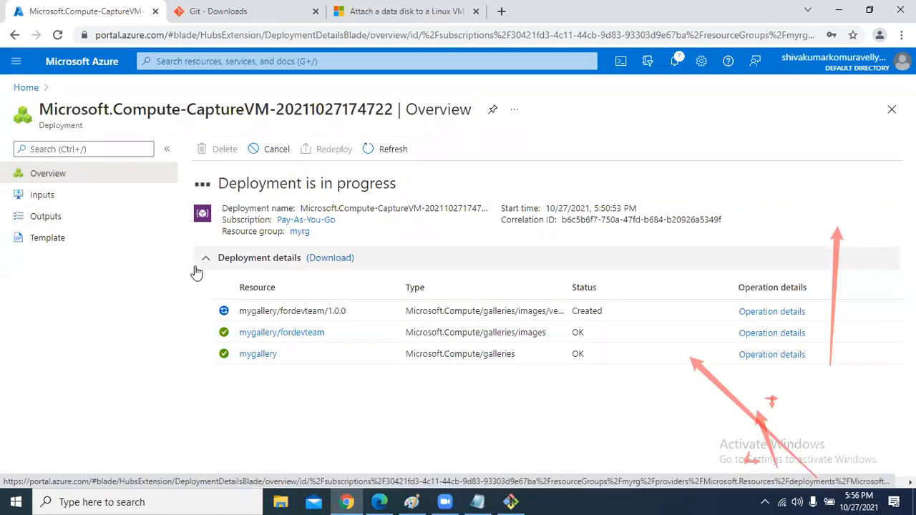
{"action": "left_click", "coordinate": [219, 501]}
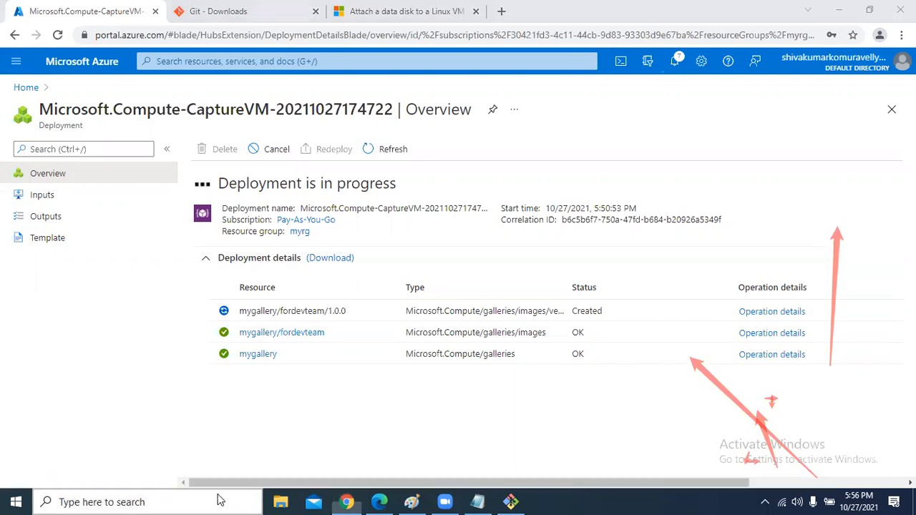
{"action": "type", "text": "power"}
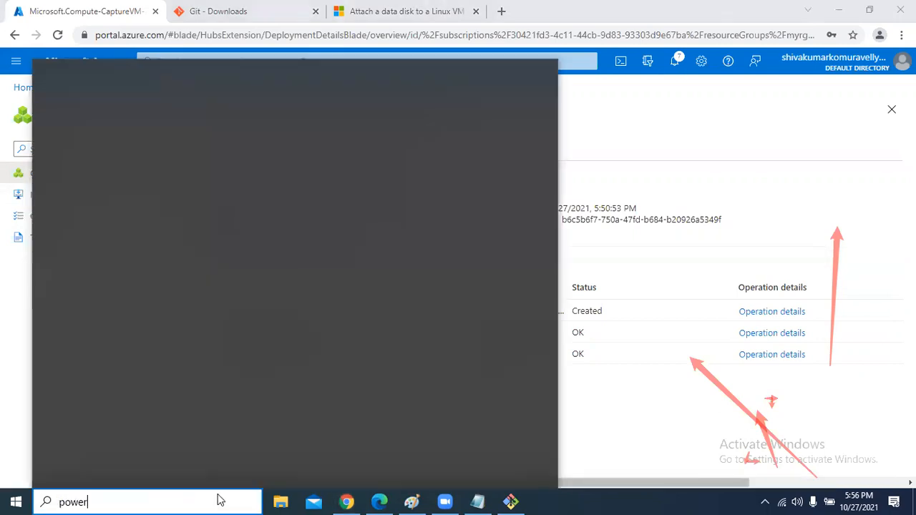
{"action": "type", "text": "shell"}
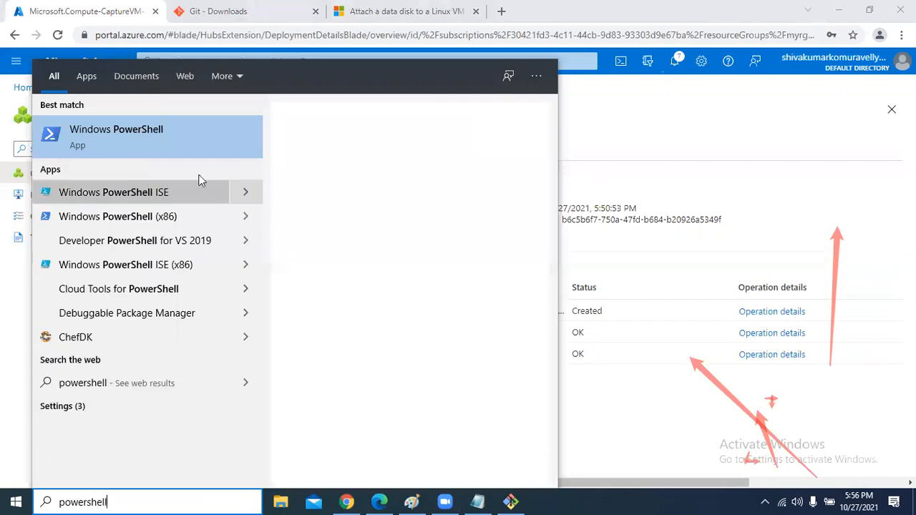
{"action": "left_click", "coordinate": [186, 144]}
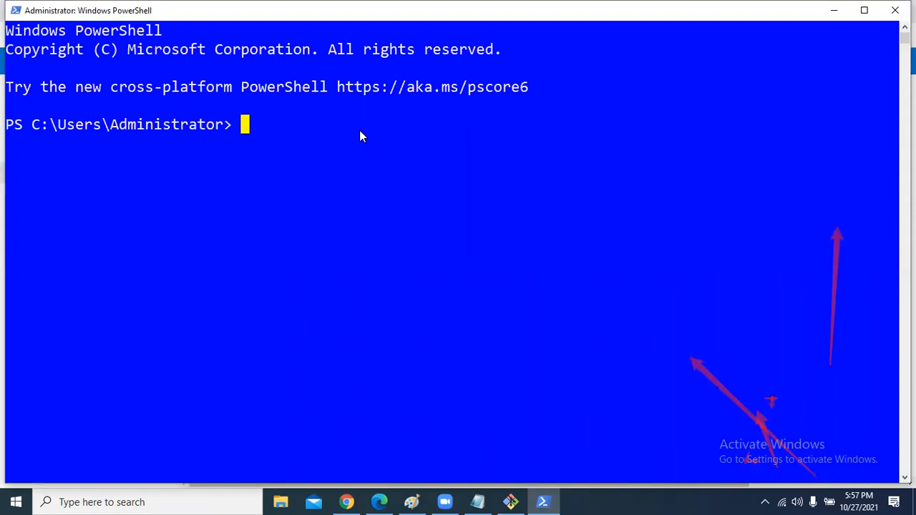
{"action": "type", "text": "ssh"}
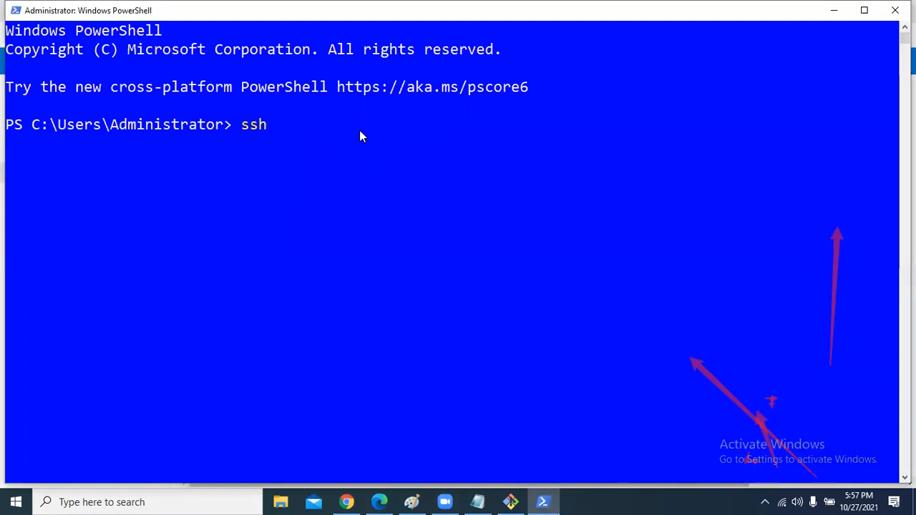
{"action": "type", "text": " myse"}
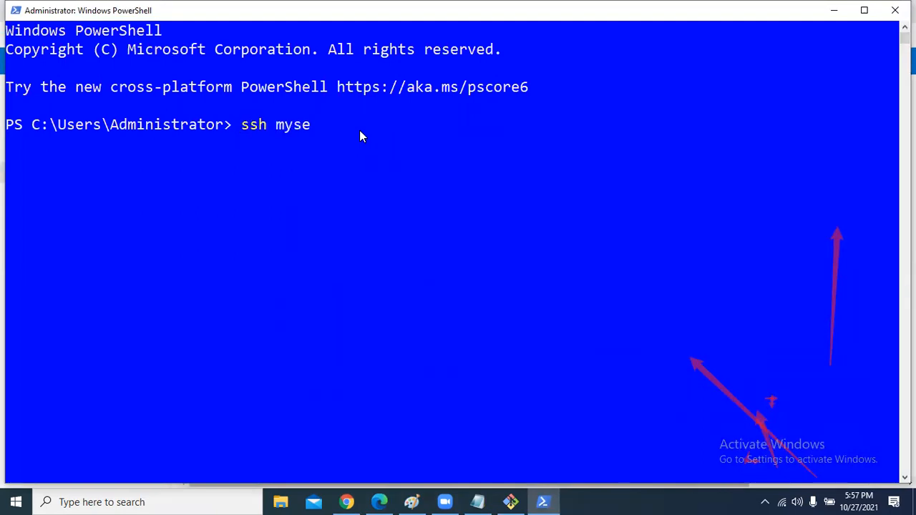
{"action": "key", "text": "BackSpace"}
{"action": "key", "text": "BackSpace"}
{"action": "type", "text": "user@172.18.98"}
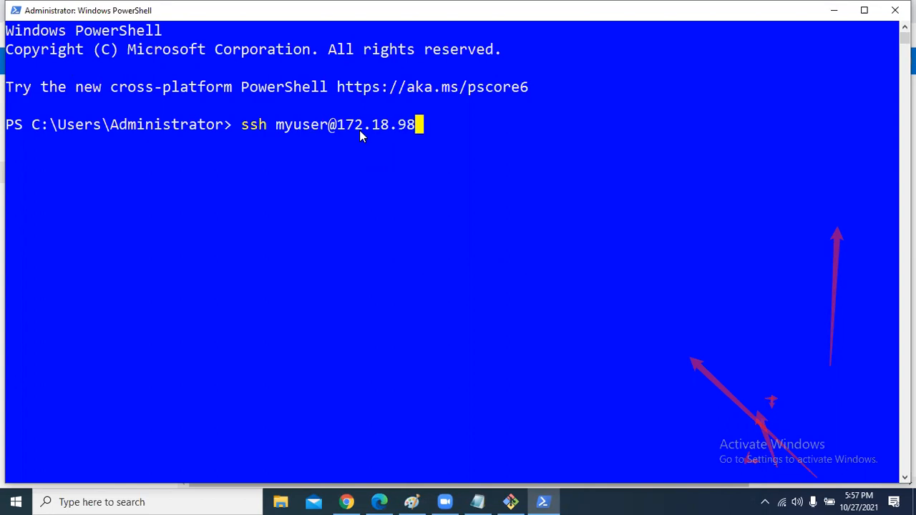
{"action": "type", "text": ".1"}
{"action": "key", "text": "Return"}
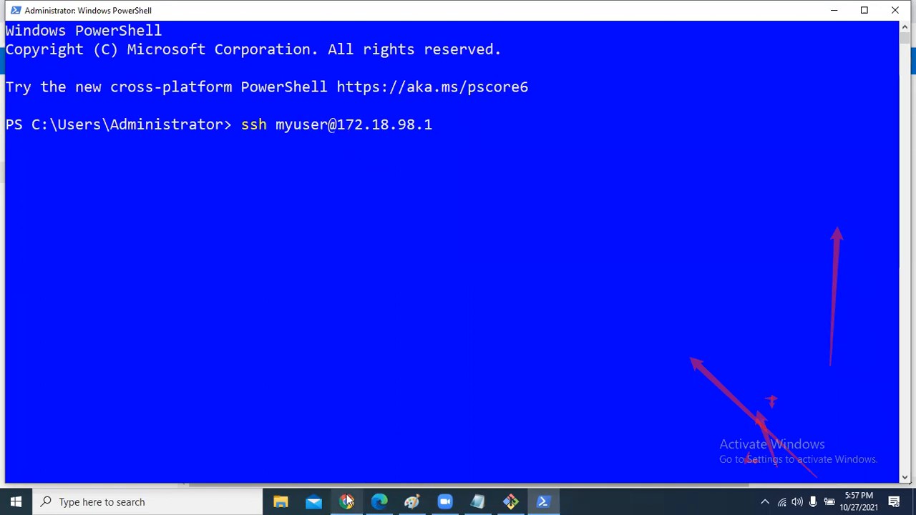
{"action": "mouse_move", "coordinate": [346, 502]}
{"action": "left_click", "coordinate": [355, 442]}
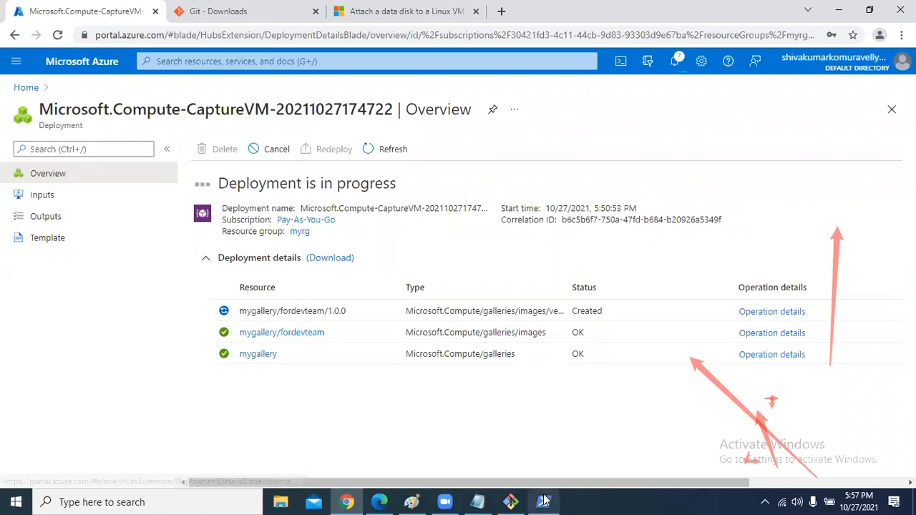
{"action": "mouse_move", "coordinate": [544, 500]}
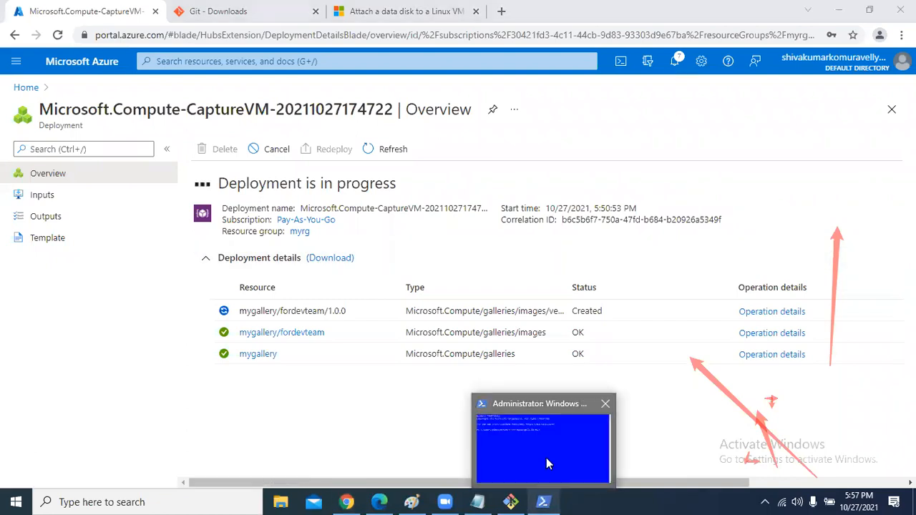
{"action": "left_click", "coordinate": [546, 464]}
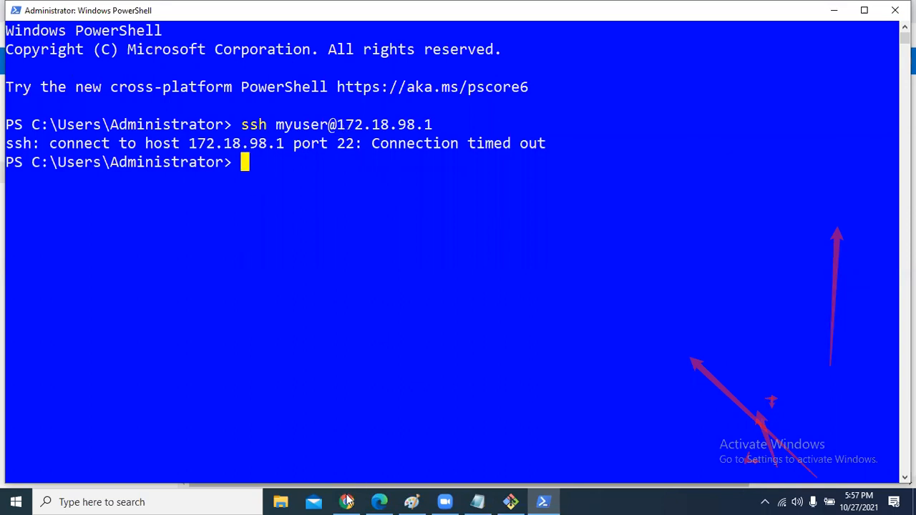
Step: Return to the Azure deployment page in Chrome and wait for the image capture to complete
{"action": "mouse_move", "coordinate": [346, 502]}
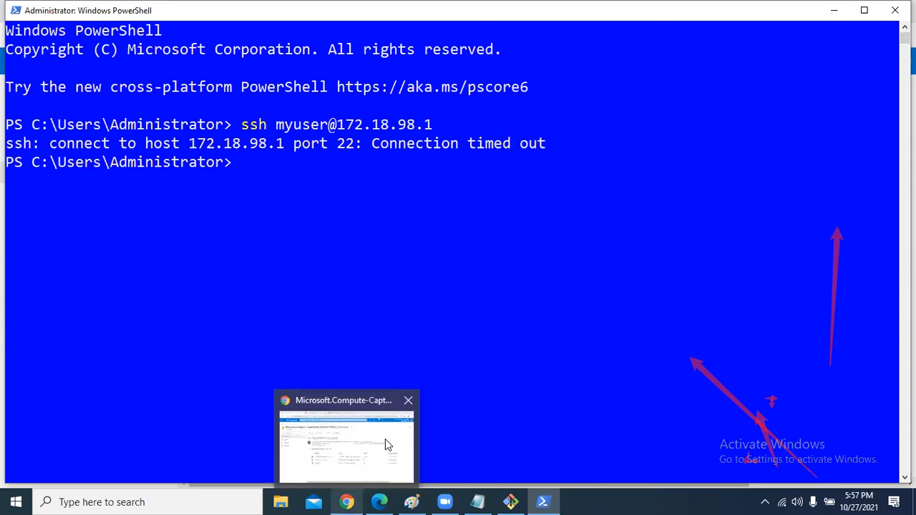
{"action": "left_click", "coordinate": [385, 444]}
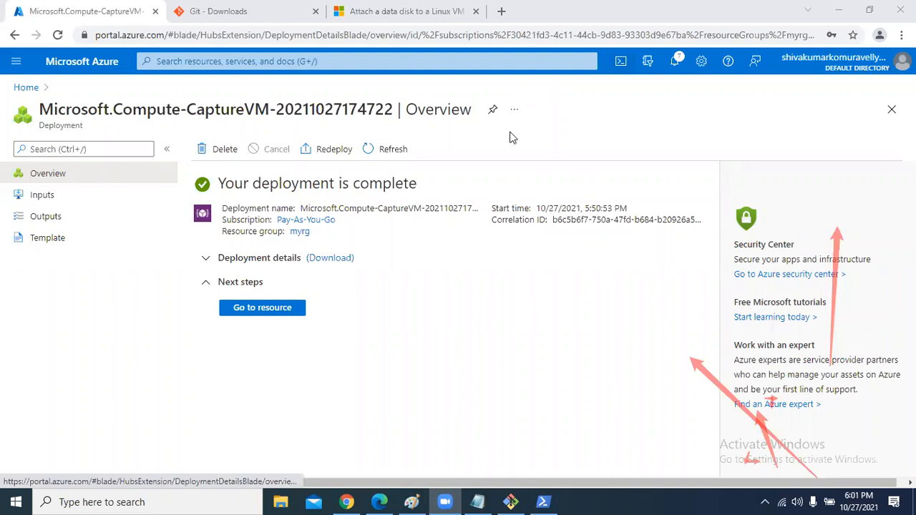
Step: Open the new image version, then start a new virtual machine from the Virtual machines list
{"action": "left_click", "coordinate": [249, 313]}
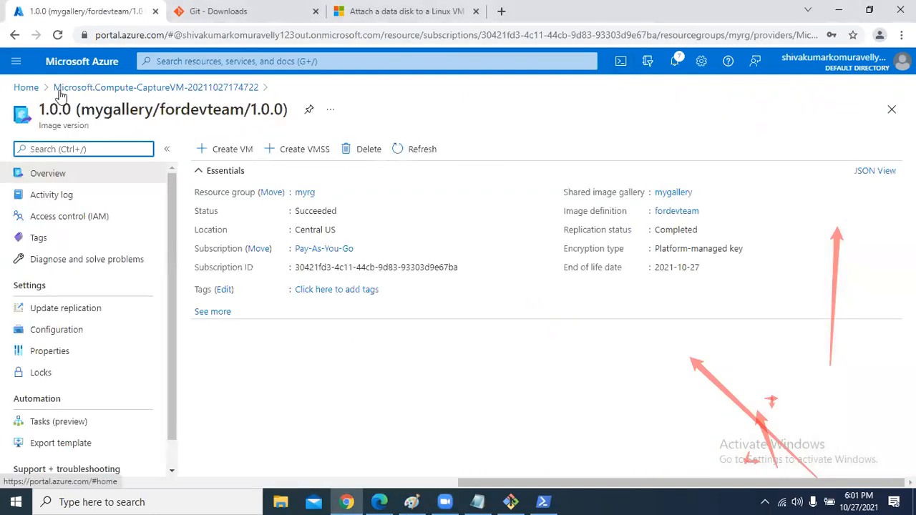
{"action": "left_click", "coordinate": [16, 66]}
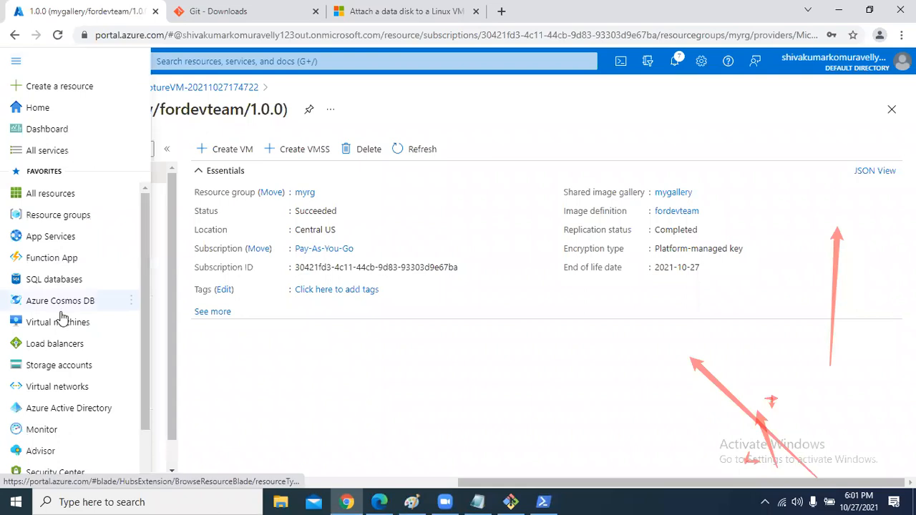
{"action": "left_click", "coordinate": [58, 323]}
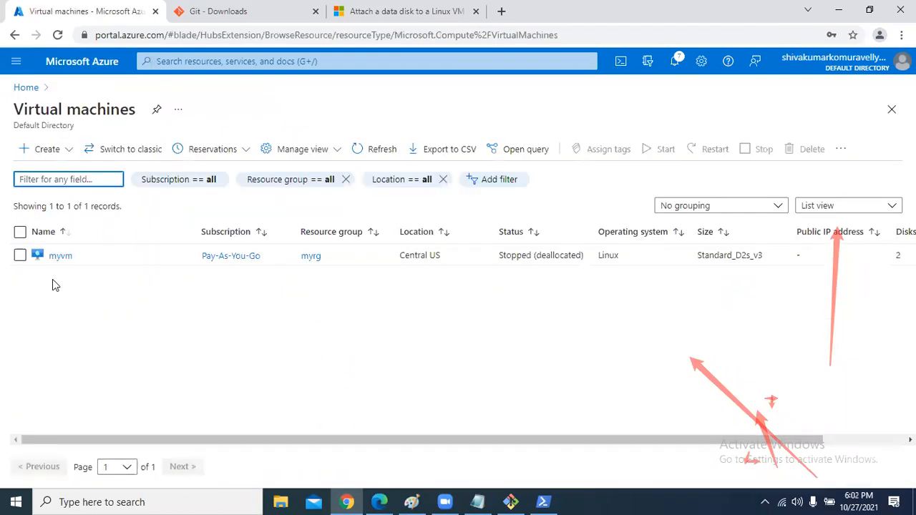
{"action": "left_click", "coordinate": [51, 153]}
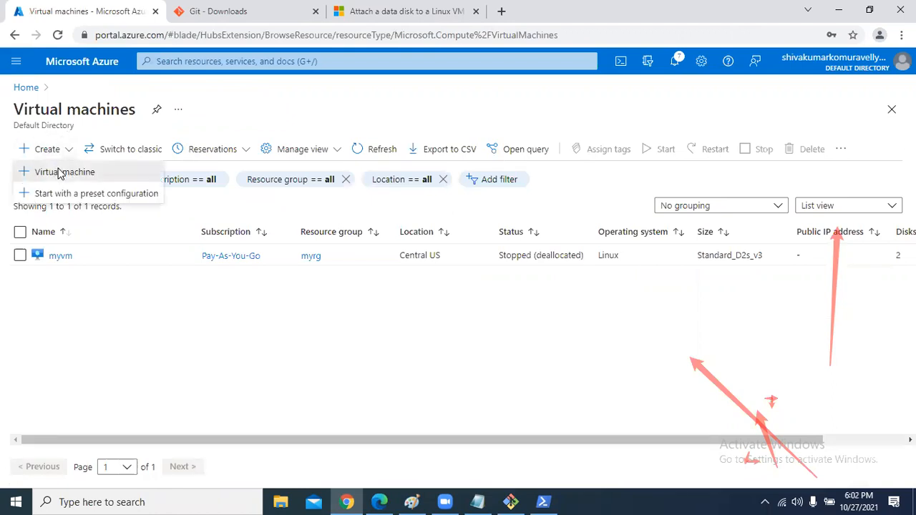
{"action": "left_click", "coordinate": [353, 177]}
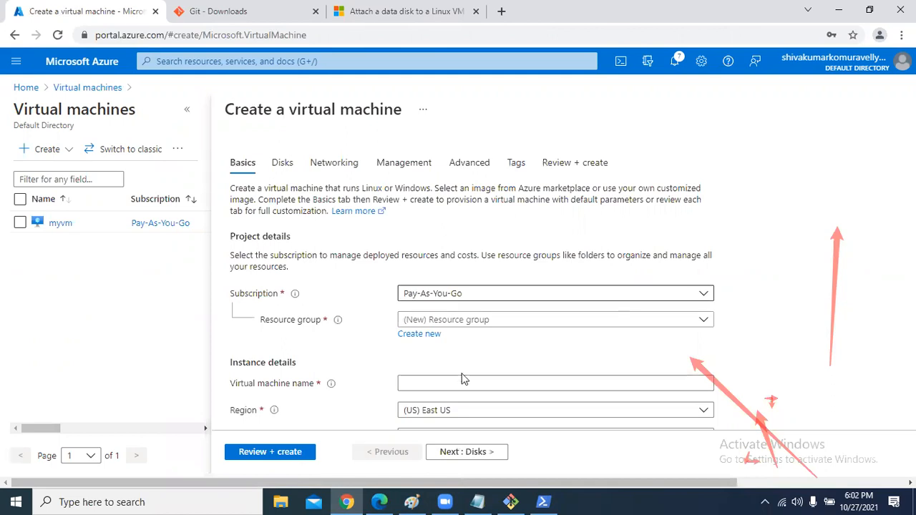
Step: Choose resource group myrg and enter myvm as the virtual machine name
{"action": "left_click", "coordinate": [452, 323]}
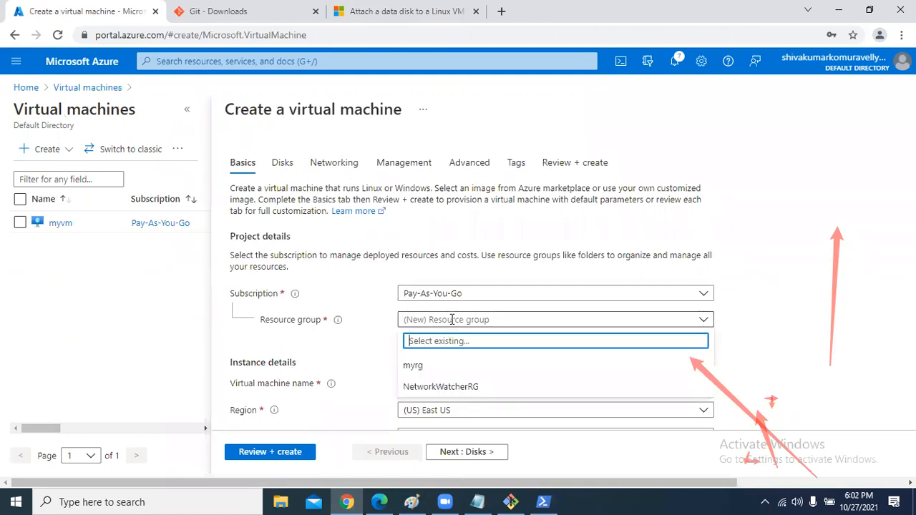
{"action": "left_click", "coordinate": [425, 373]}
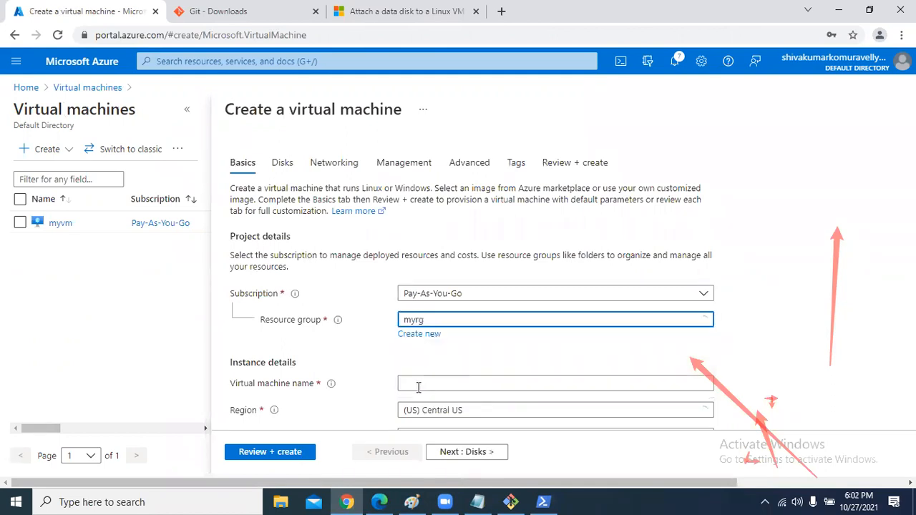
{"action": "left_click", "coordinate": [417, 385]}
{"action": "type", "text": "my"}
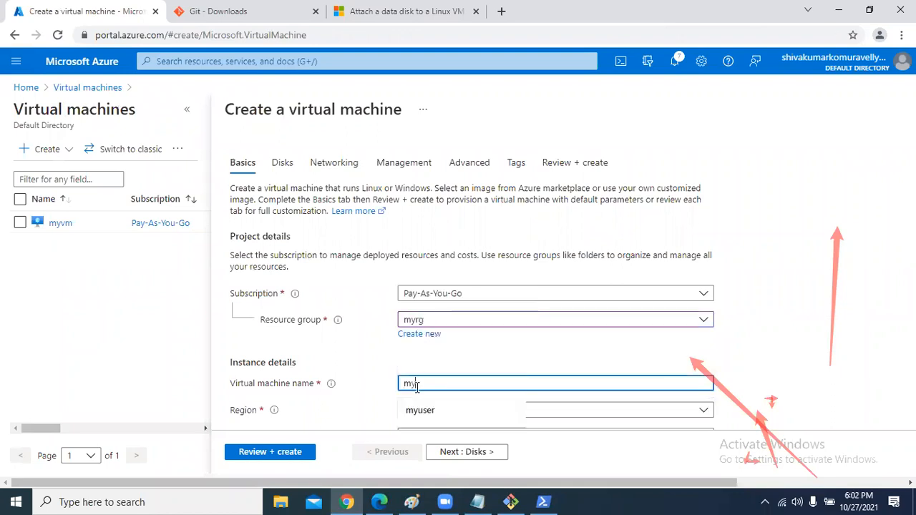
{"action": "type", "text": "vm"}
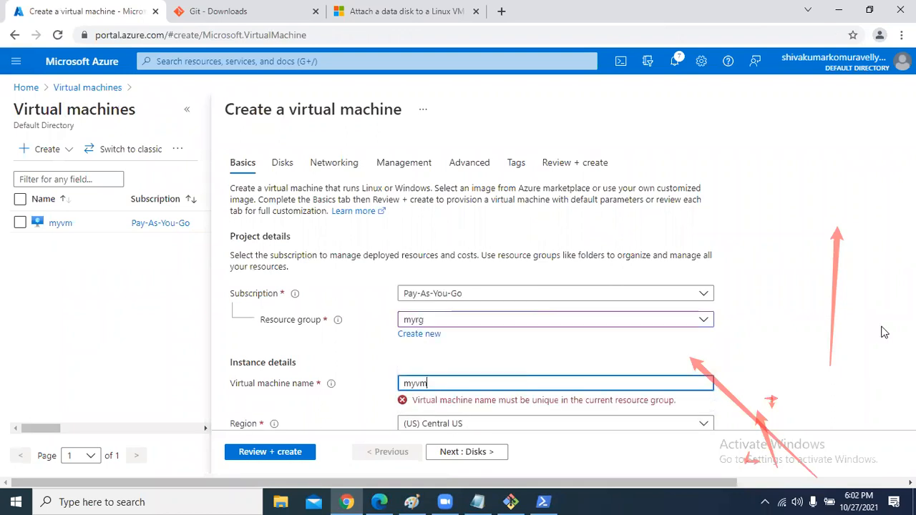
{"action": "left_click_drag", "start_coordinate": [668, 482], "coordinate": [804, 482]}
{"action": "scroll", "coordinate": [172, 175], "scroll_direction": "down", "scroll_amount": 2}
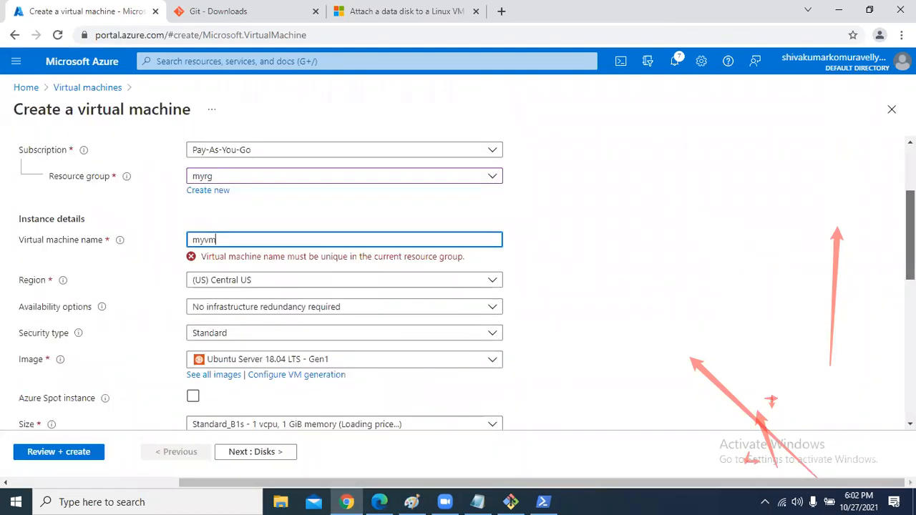
{"action": "scroll", "coordinate": [236, 215], "scroll_direction": "down", "scroll_amount": 1}
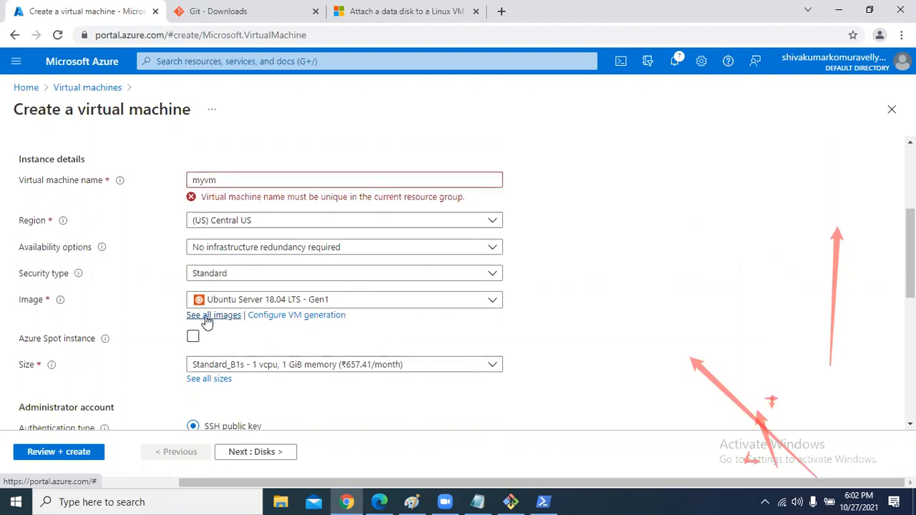
{"action": "left_click", "coordinate": [206, 315]}
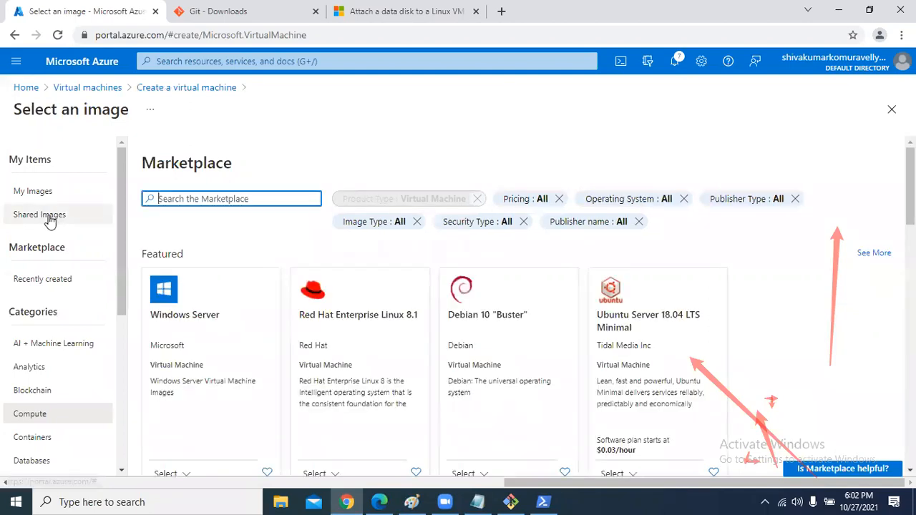
{"action": "left_click", "coordinate": [39, 215]}
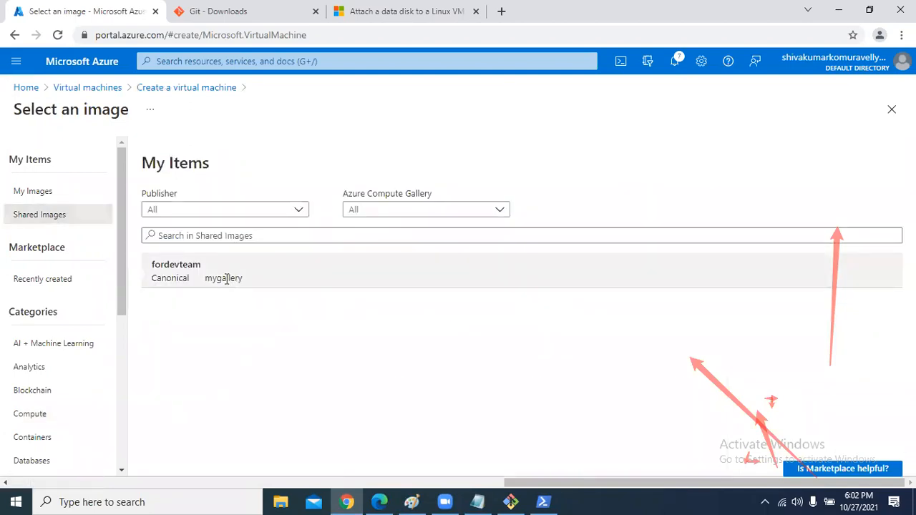
{"action": "left_click", "coordinate": [189, 267]}
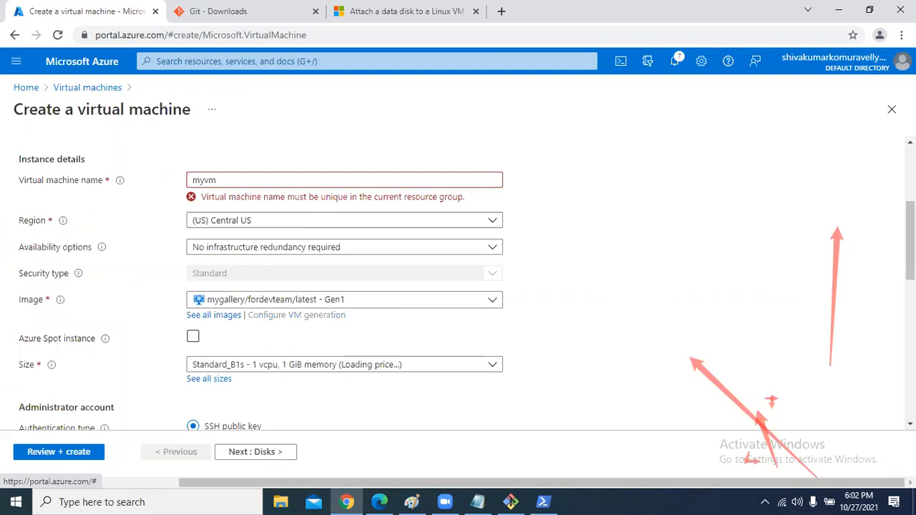
{"action": "scroll", "coordinate": [458, 286], "scroll_direction": "down", "scroll_amount": 1}
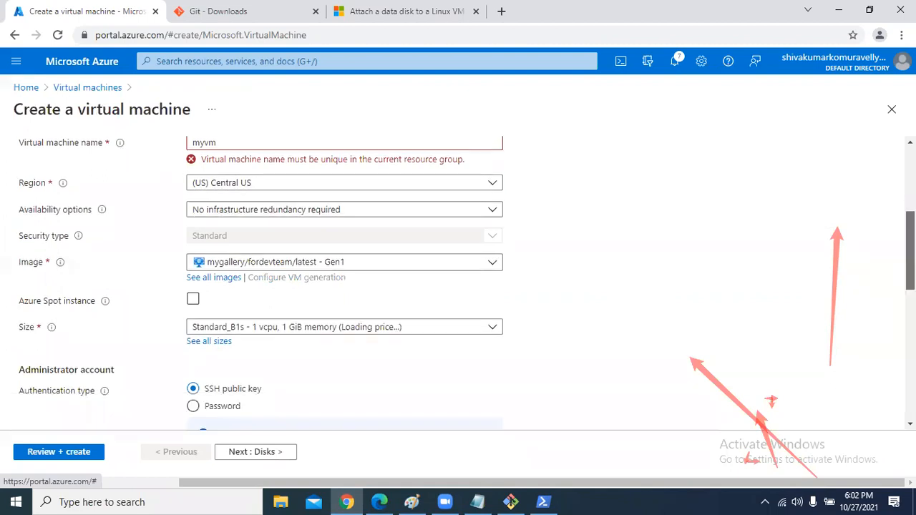
{"action": "scroll", "coordinate": [458, 286], "scroll_direction": "up", "scroll_amount": 1}
{"action": "scroll", "coordinate": [276, 327], "scroll_direction": "up", "scroll_amount": 1}
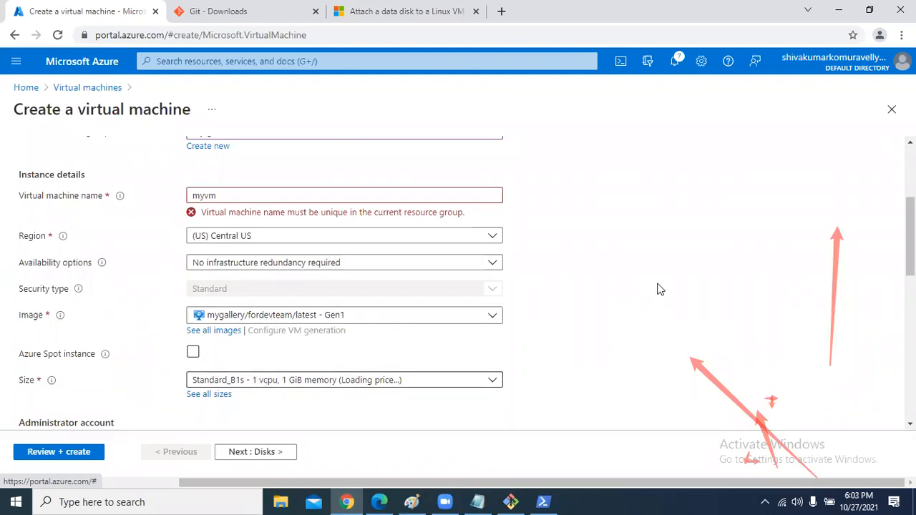
{"action": "scroll", "coordinate": [458, 287], "scroll_direction": "down", "scroll_amount": 2}
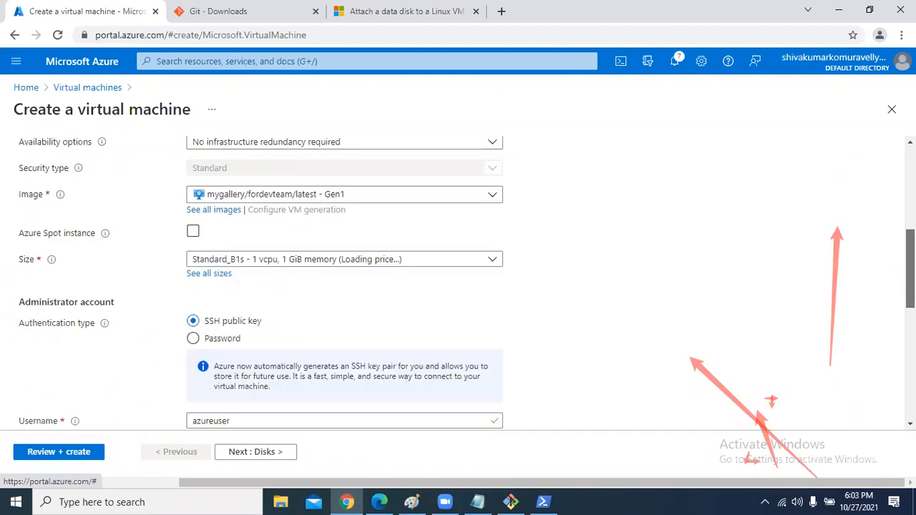
{"action": "scroll", "coordinate": [640, 331], "scroll_direction": "down", "scroll_amount": 1}
{"action": "scroll", "coordinate": [306, 363], "scroll_direction": "down", "scroll_amount": 1}
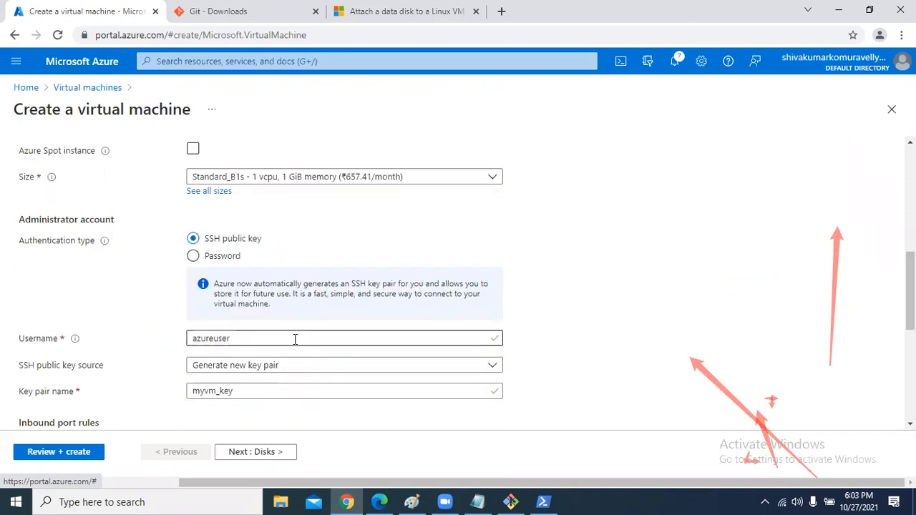
Step: Switch to password authentication, entering the administrator username, password and matching confirmation
{"action": "left_click", "coordinate": [194, 258]}
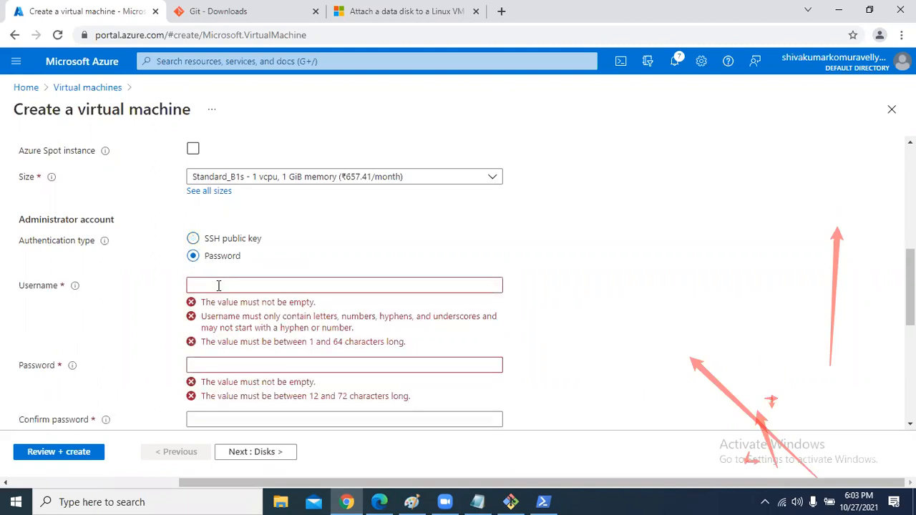
{"action": "left_click", "coordinate": [218, 285]}
{"action": "type", "text": "myuser"}
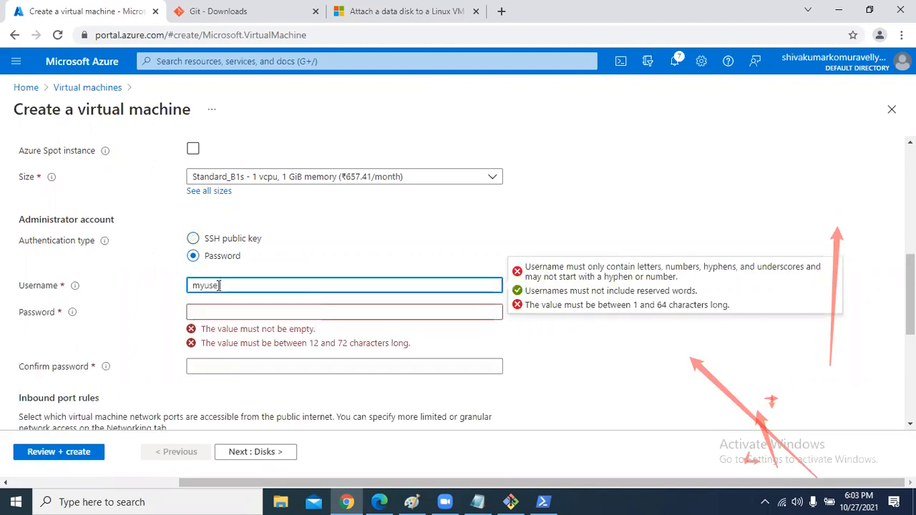
{"action": "left_click", "coordinate": [217, 310]}
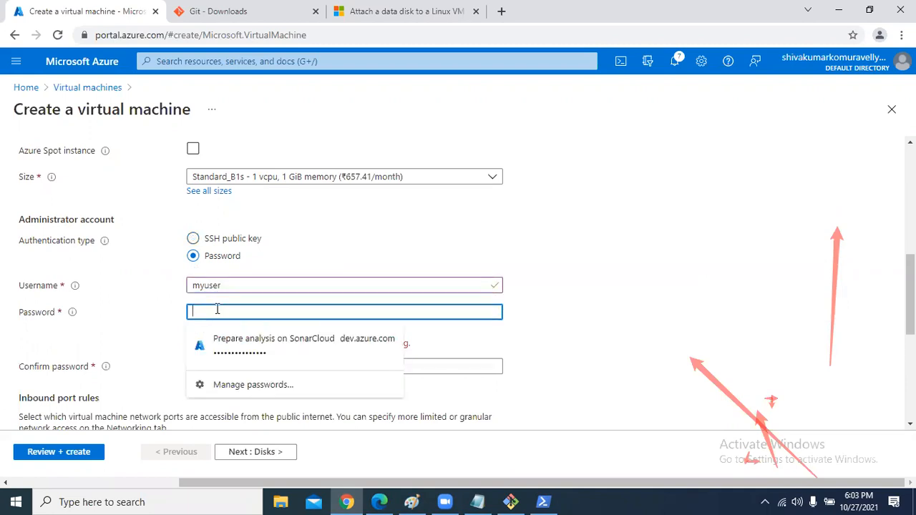
{"action": "type", "text": "•••••"}
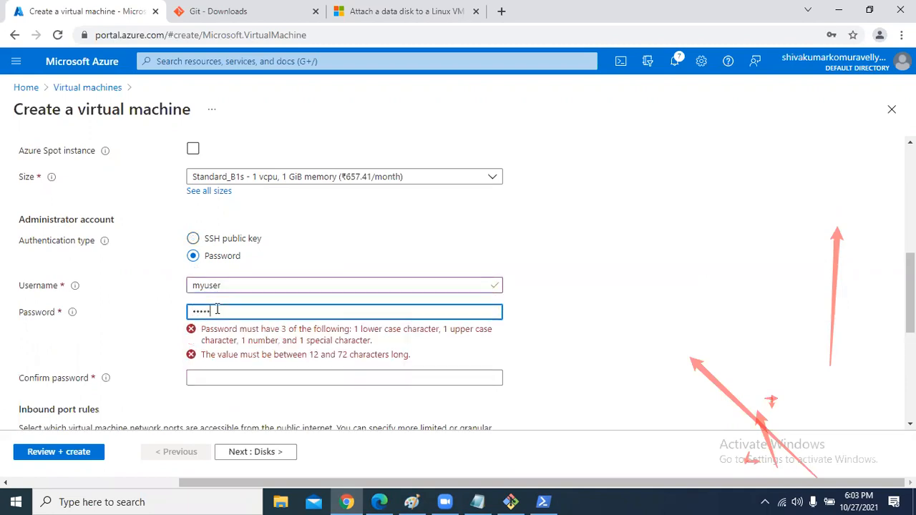
{"action": "type", "text": "••••••••"}
{"action": "left_click", "coordinate": [213, 337]}
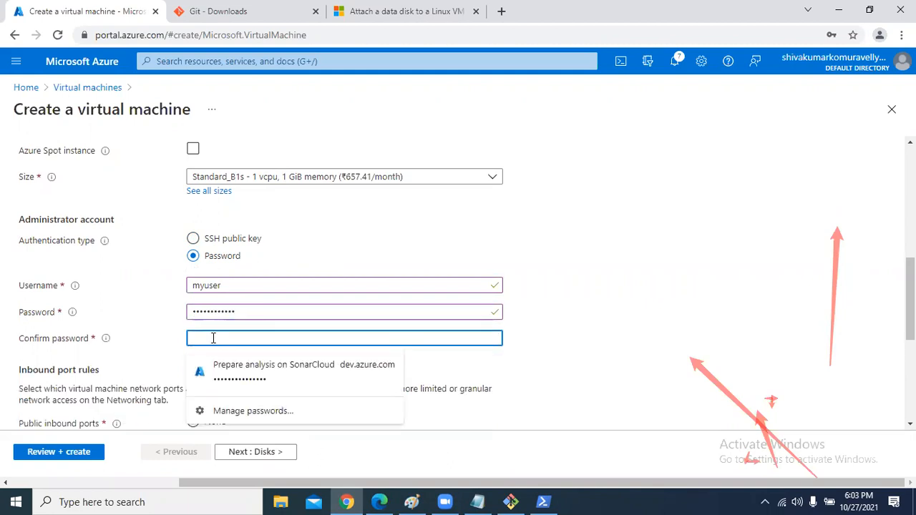
{"action": "type", "text": "•••••"}
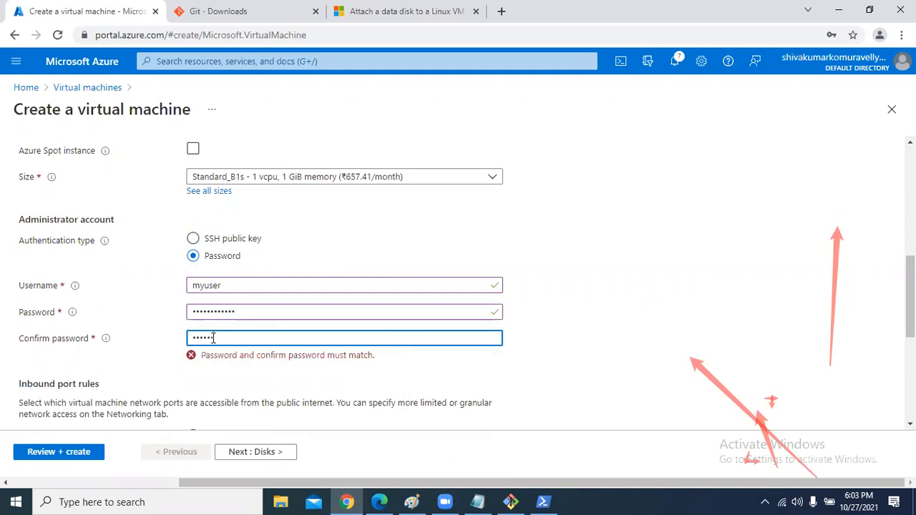
{"action": "type", "text": "•"}
{"action": "key", "text": "BackSpace"}
{"action": "key", "text": "BackSpace"}
{"action": "key", "text": "BackSpace"}
{"action": "key", "text": "BackSpace"}
{"action": "key", "text": "BackSpace"}
{"action": "key", "text": "BackSpace"}
{"action": "type", "text": "••••••"}
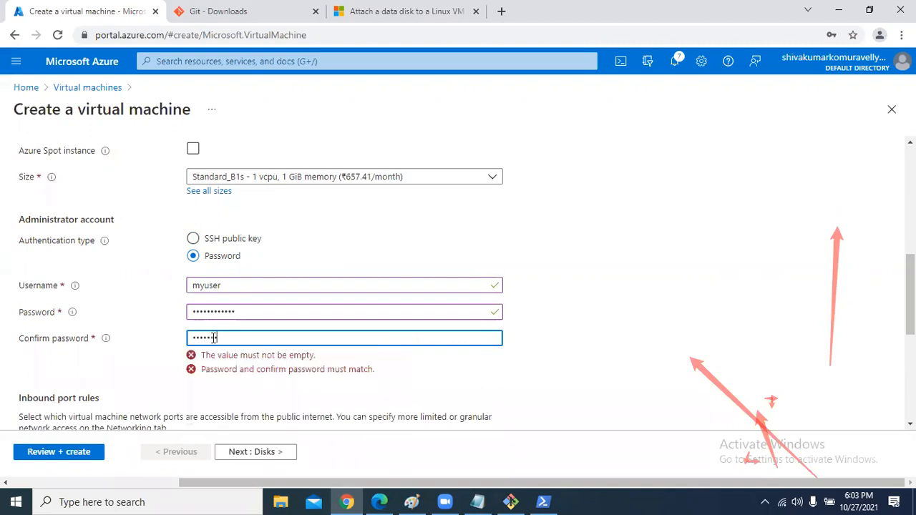
{"action": "type", "text": "••••••"}
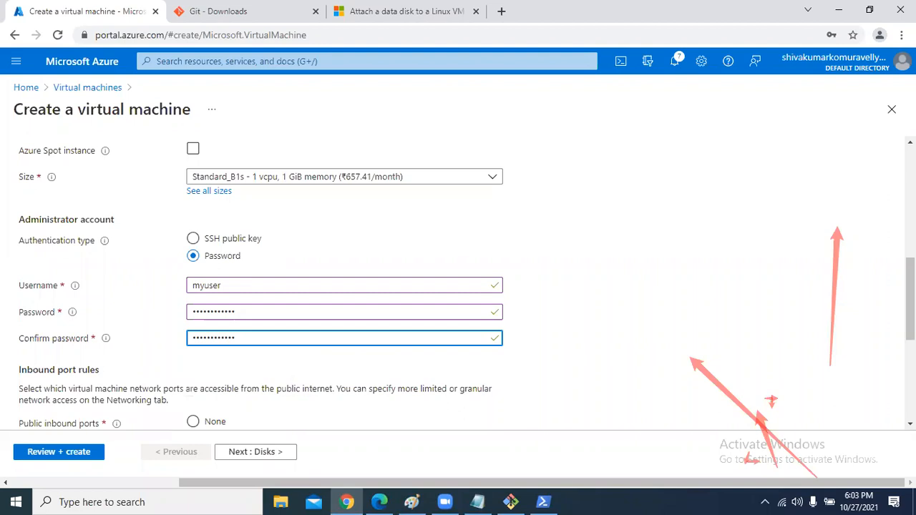
{"action": "left_click_drag", "start_coordinate": [911, 299], "coordinate": [910, 349]}
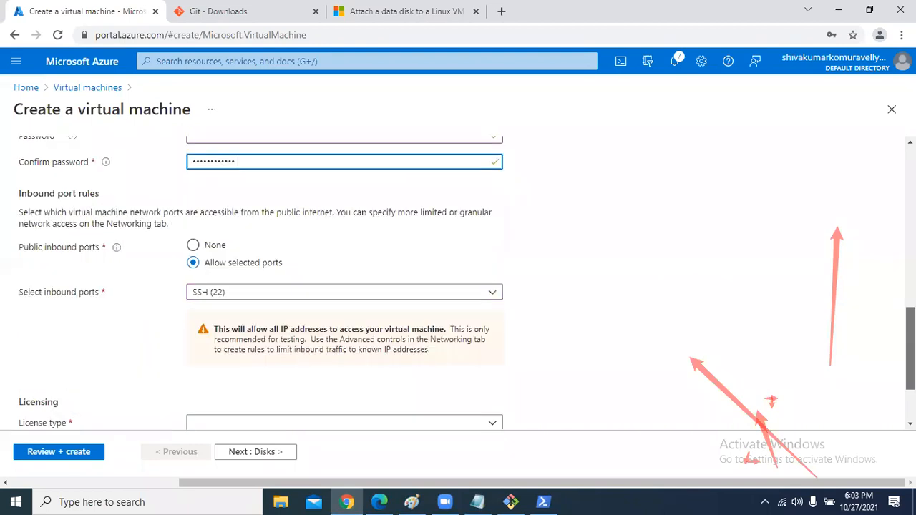
{"action": "scroll", "coordinate": [398, 302], "scroll_direction": "down", "scroll_amount": 1}
{"action": "scroll", "coordinate": [399, 302], "scroll_direction": "up", "scroll_amount": 1}
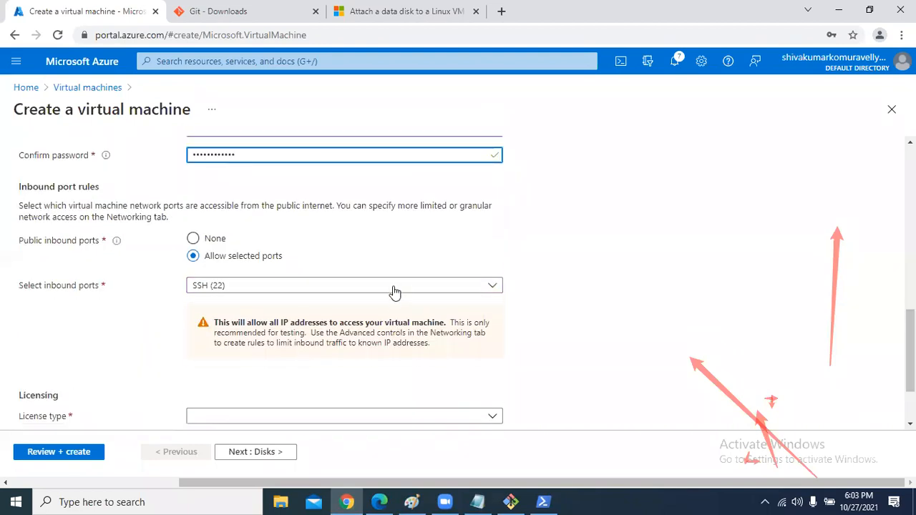
Step: Tick HTTP (80) in the inbound ports list so both ports 80 and 22 are open
{"action": "left_click", "coordinate": [392, 288]}
{"action": "left_click", "coordinate": [247, 308]}
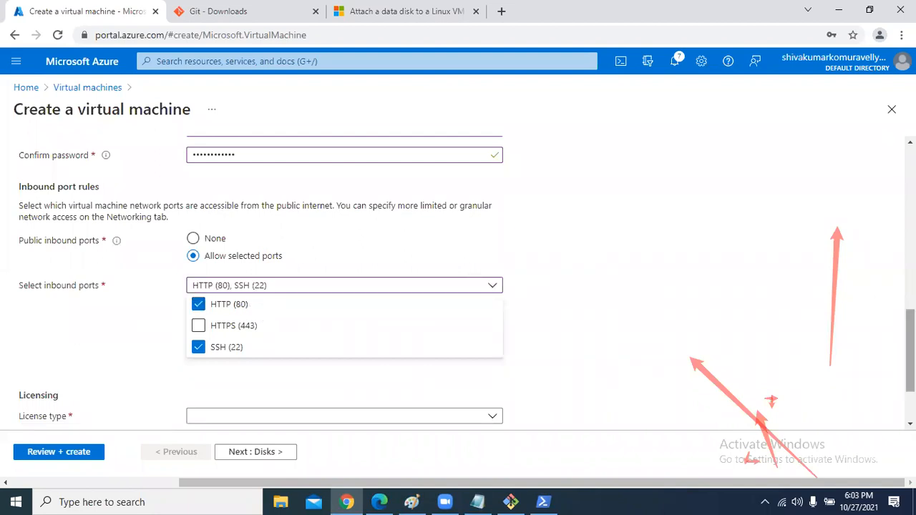
{"action": "scroll", "coordinate": [224, 325], "scroll_direction": "down", "scroll_amount": 2}
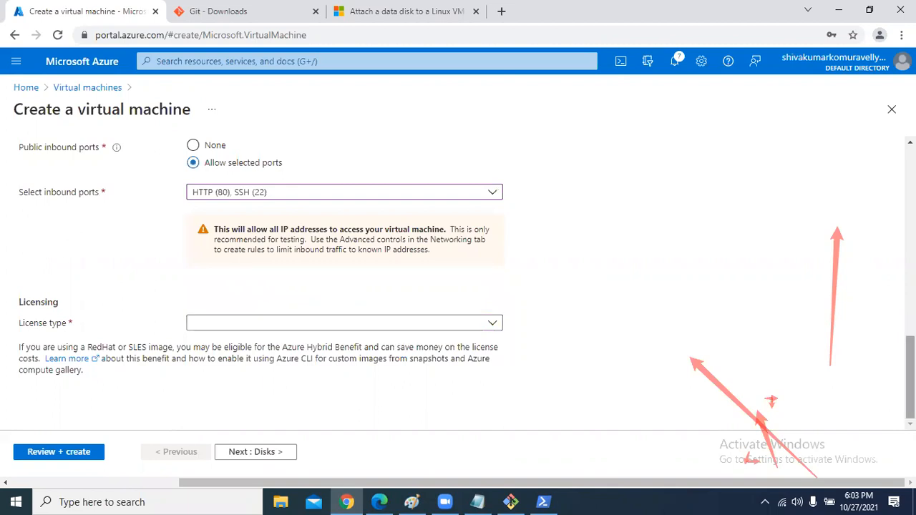
{"action": "scroll", "coordinate": [458, 279], "scroll_direction": "up", "scroll_amount": 6}
{"action": "scroll", "coordinate": [458, 279], "scroll_direction": "up", "scroll_amount": 4}
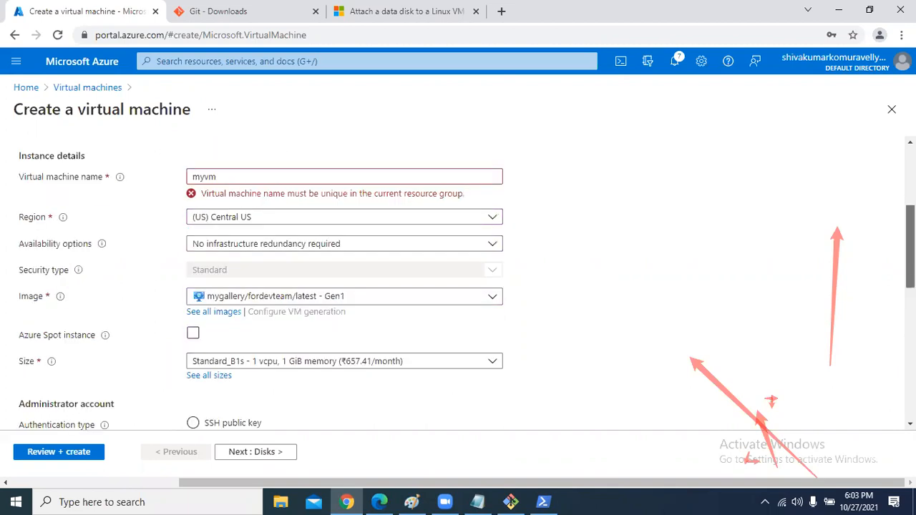
{"action": "scroll", "coordinate": [317, 174], "scroll_direction": "up", "scroll_amount": 1}
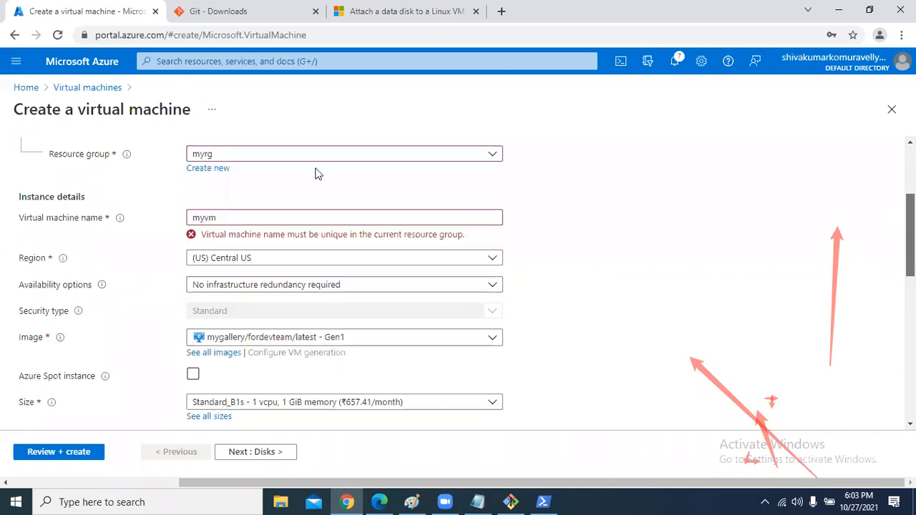
Step: Append 1 to the VM name to make it myvm1, then scroll down the Basics form
{"action": "left_click", "coordinate": [239, 217]}
{"action": "type", "text": "1"}
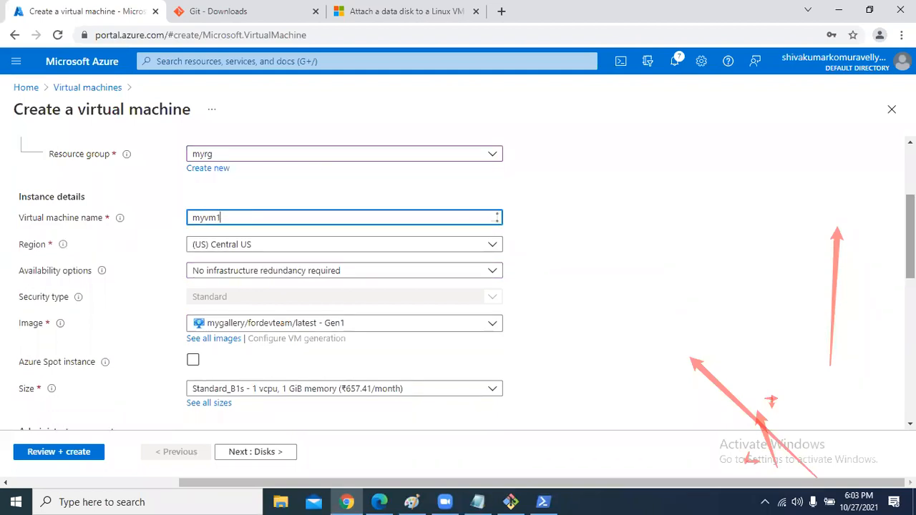
{"action": "scroll", "coordinate": [256, 231], "scroll_direction": "down", "scroll_amount": 2}
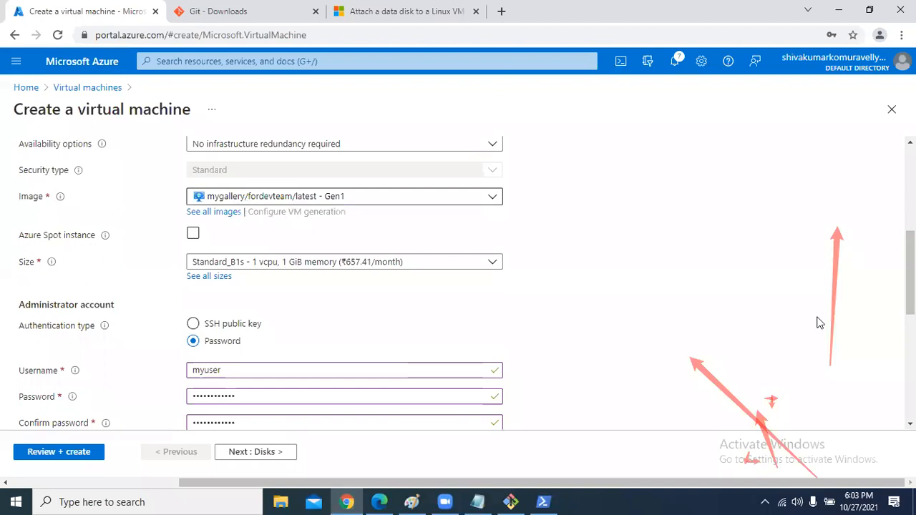
{"action": "scroll", "coordinate": [458, 286], "scroll_direction": "down", "scroll_amount": 2}
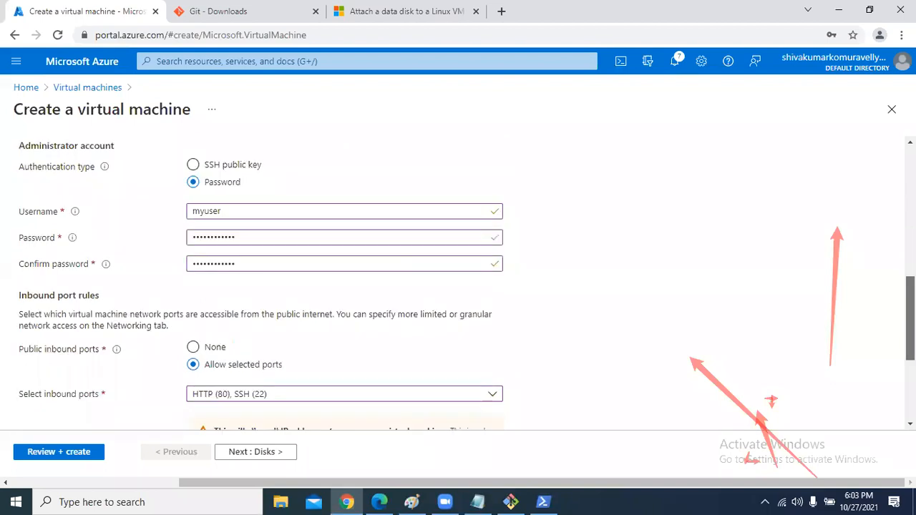
{"action": "scroll", "coordinate": [720, 424], "scroll_direction": "down", "scroll_amount": 3}
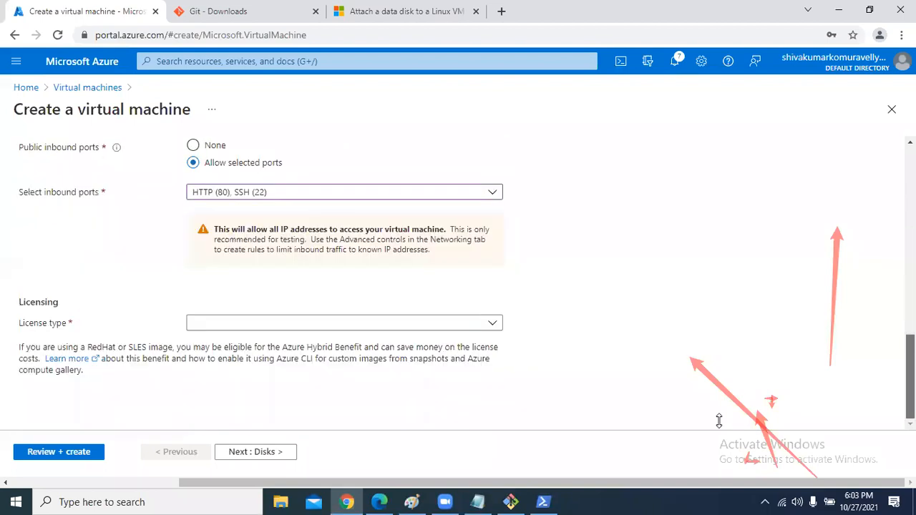
Step: Change the OS disk type of myvm1 to Standard HDD
{"action": "left_click", "coordinate": [267, 456]}
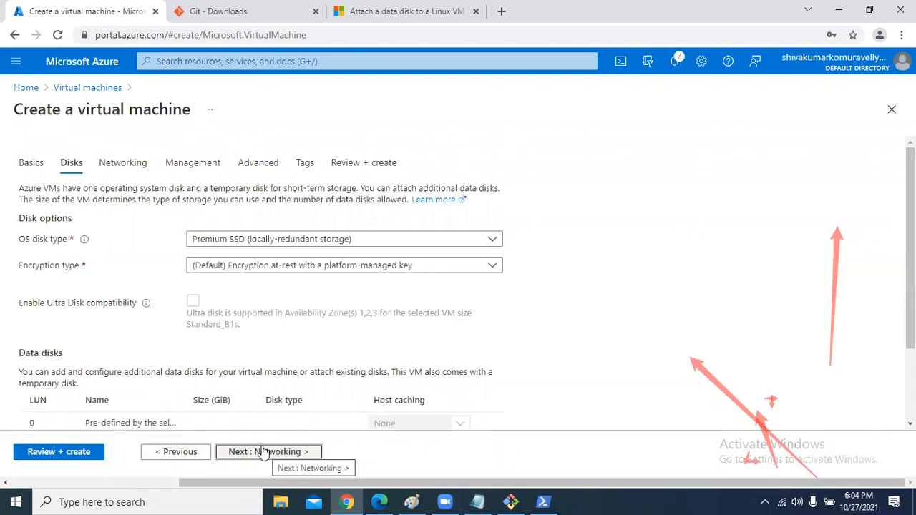
{"action": "left_click", "coordinate": [263, 451]}
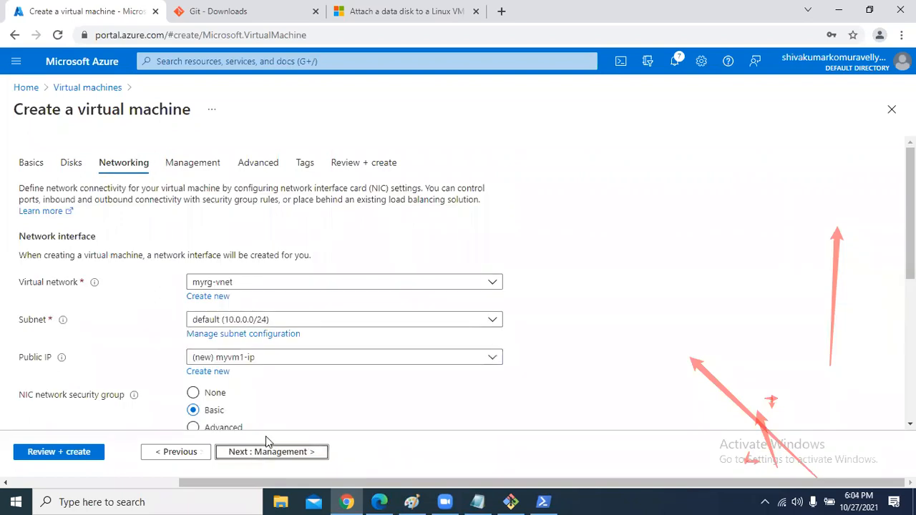
{"action": "left_click", "coordinate": [260, 457]}
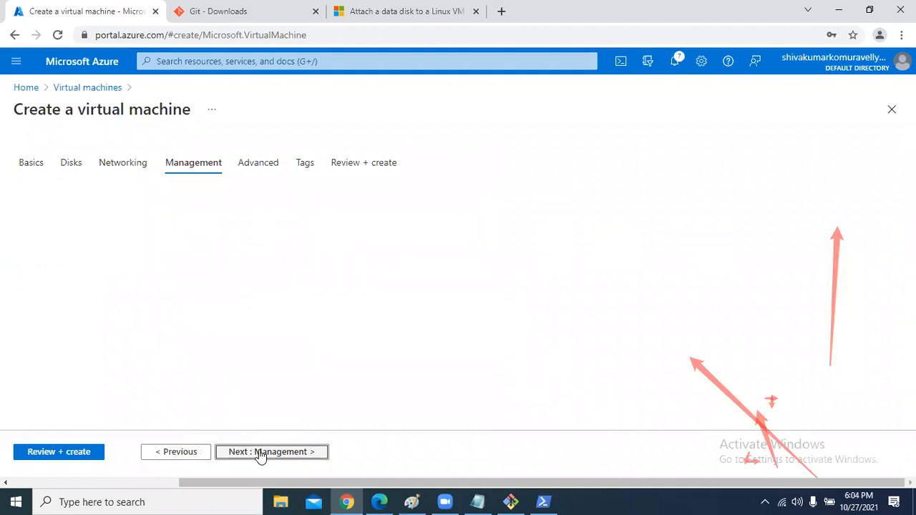
{"action": "left_click", "coordinate": [162, 456]}
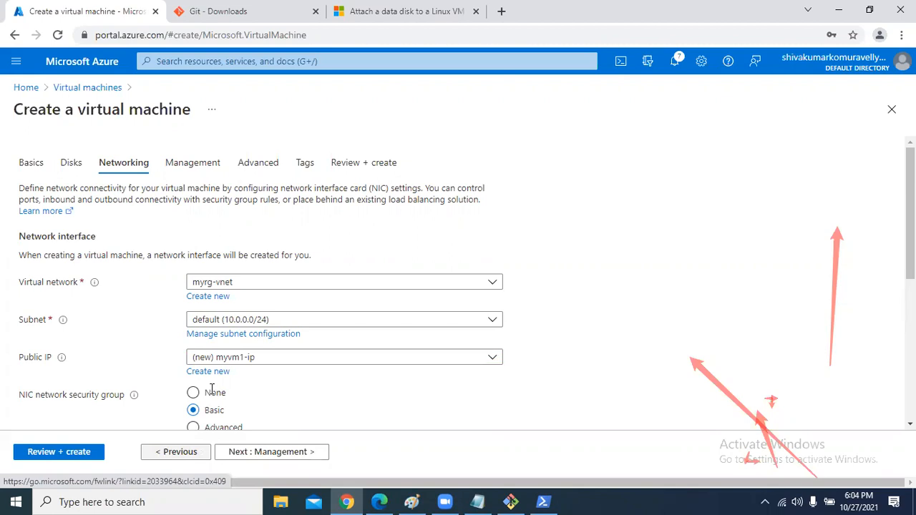
{"action": "left_click", "coordinate": [186, 454]}
{"action": "left_click", "coordinate": [256, 242]}
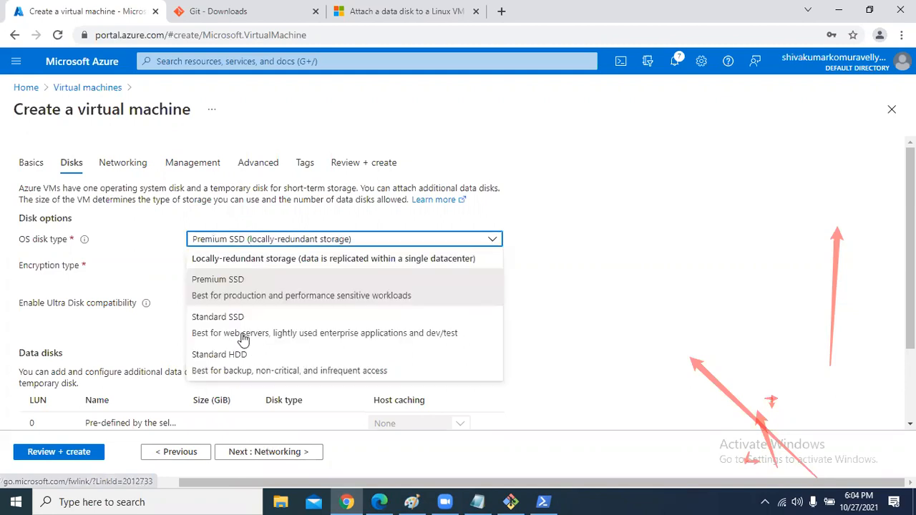
{"action": "left_click", "coordinate": [240, 357]}
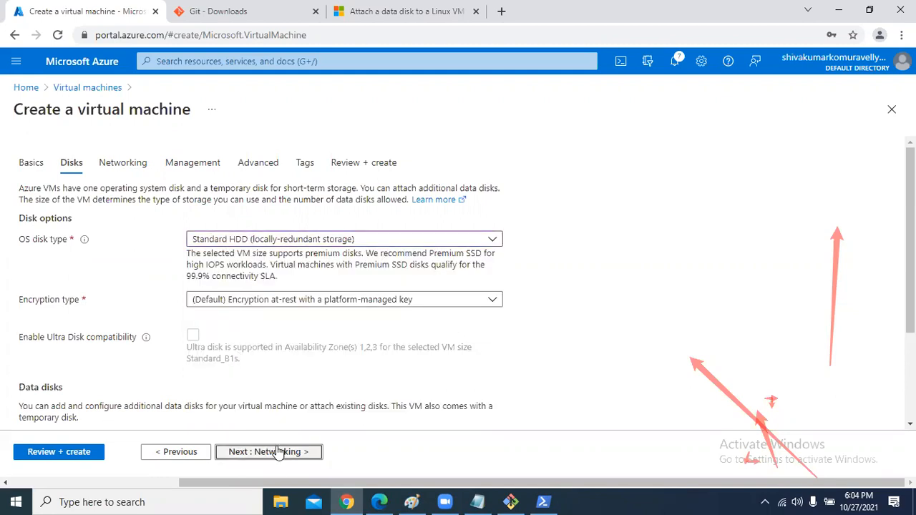
Step: Advance through Networking, Management, Advanced and Tags to Review + create, and submit
{"action": "left_click", "coordinate": [290, 454]}
{"action": "left_click", "coordinate": [290, 454]}
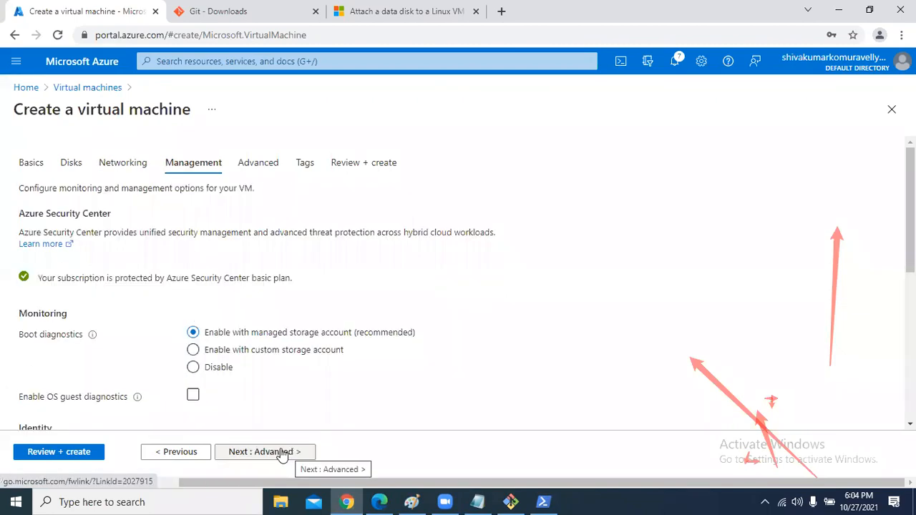
{"action": "left_click", "coordinate": [262, 453]}
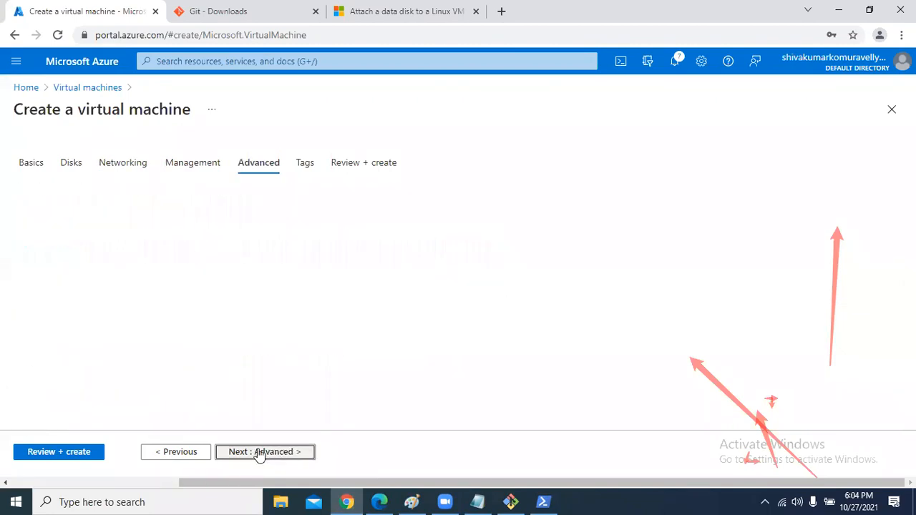
{"action": "left_click", "coordinate": [257, 454]}
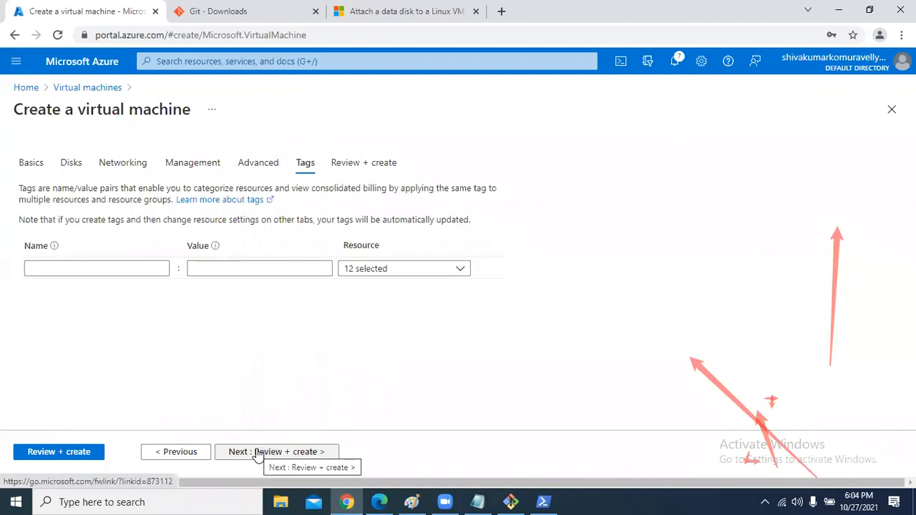
{"action": "left_click", "coordinate": [258, 454]}
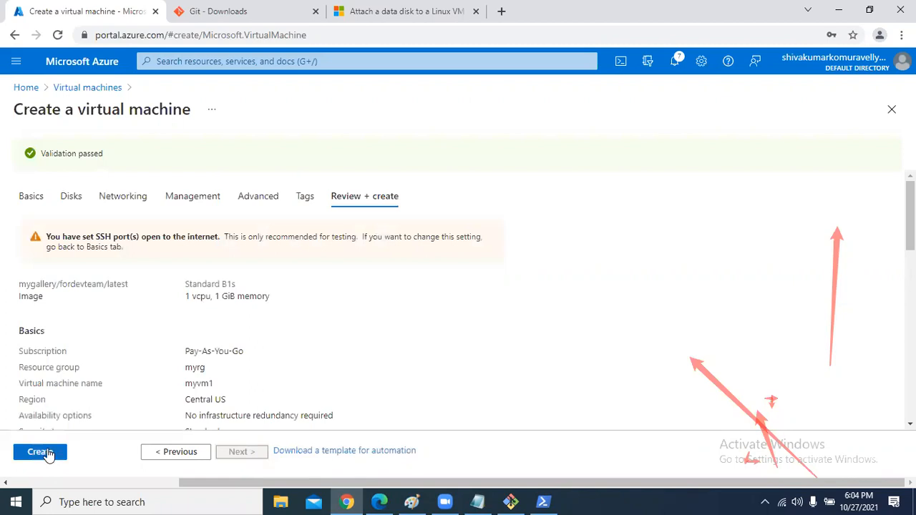
{"action": "left_click", "coordinate": [40, 452]}
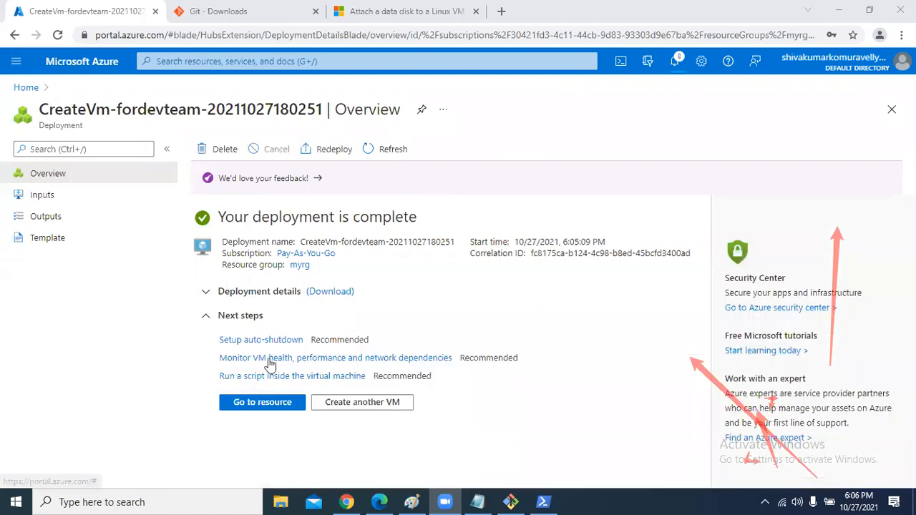
Step: Copy myvm1's example SSH command from its Connect page and bring up PowerShell
{"action": "left_click", "coordinate": [254, 404]}
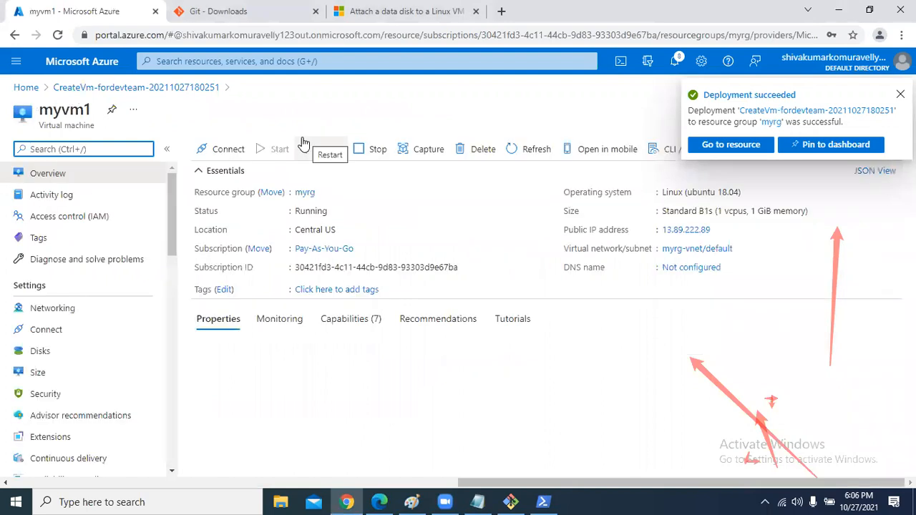
{"action": "left_click", "coordinate": [235, 154]}
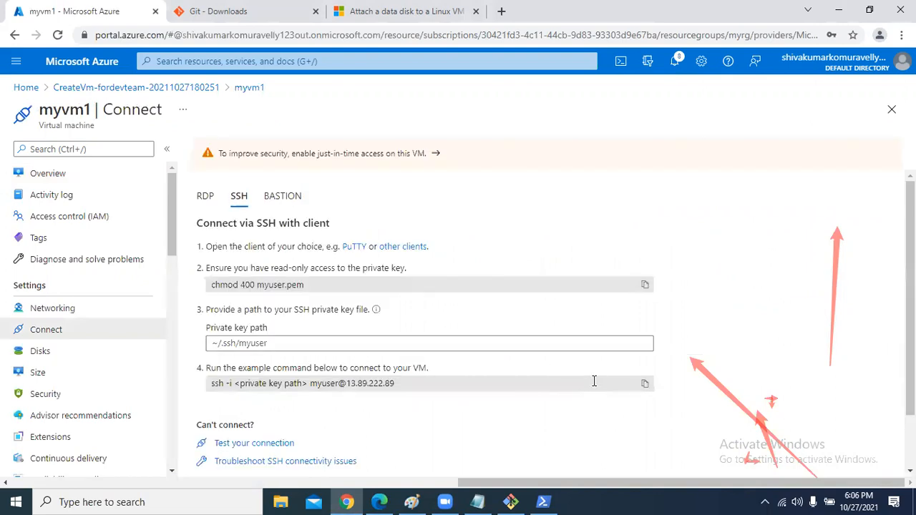
{"action": "left_click", "coordinate": [646, 387]}
{"action": "left_click", "coordinate": [543, 502]}
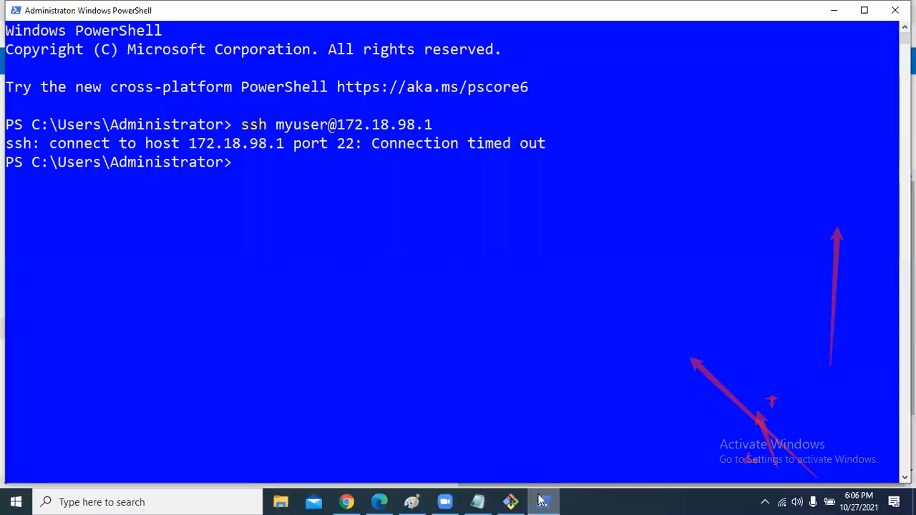
Step: SSH into myvm1 at 13.89.222.89 without the key option, accepting the host key and logging in
{"action": "key", "text": "ctrl+v"}
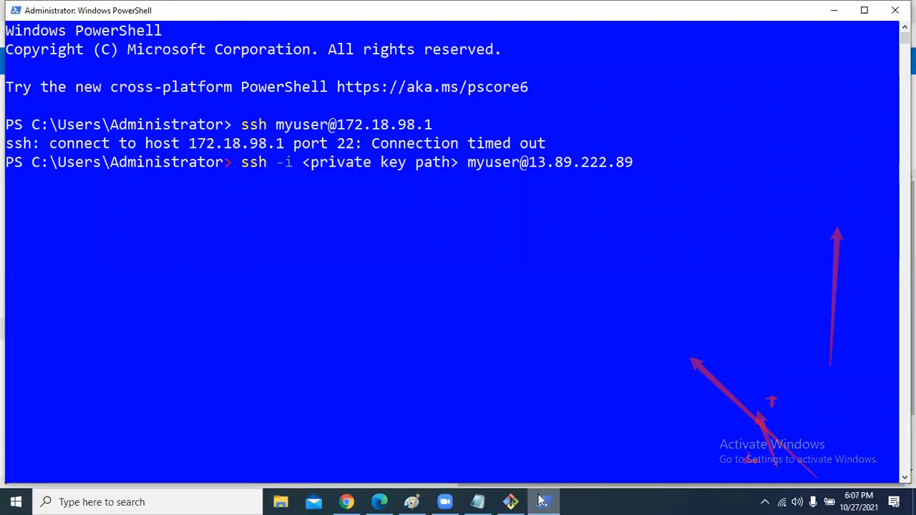
{"action": "key", "text": "Left"}
{"action": "key", "text": "Left"}
{"action": "key", "text": "Left"}
{"action": "key", "text": "Left"}
{"action": "key", "text": "Left"}
{"action": "key", "text": "Left"}
{"action": "key", "text": "Left"}
{"action": "key", "text": "Left"}
{"action": "key", "text": "Left"}
{"action": "key", "text": "Left"}
{"action": "key", "text": "Left"}
{"action": "key", "text": "Left"}
{"action": "key", "text": "Left"}
{"action": "key", "text": "Left"}
{"action": "key", "text": "Left"}
{"action": "key", "text": "Left"}
{"action": "key", "text": "Left"}
{"action": "key", "text": "Left"}
{"action": "key", "text": "Left"}
{"action": "key", "text": "Left"}
{"action": "key", "text": "BackSpace"}
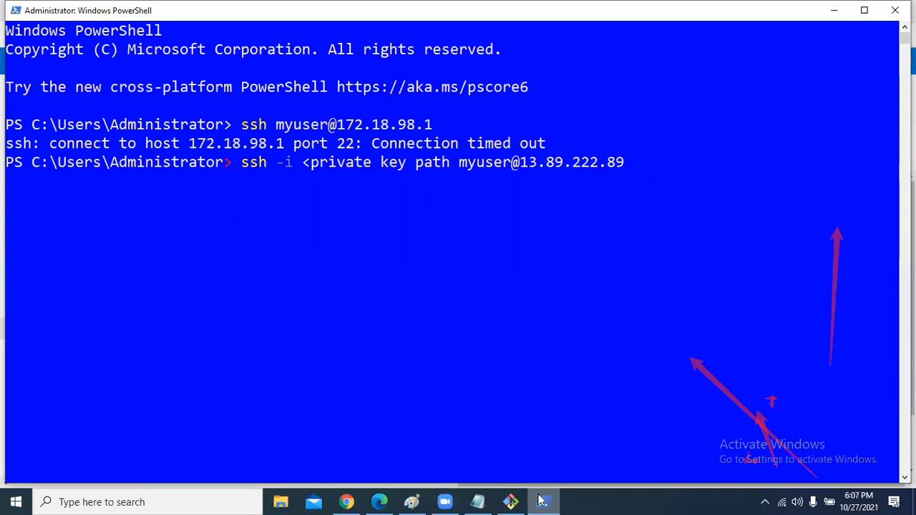
{"action": "key", "text": "BackSpace"}
{"action": "key", "text": "BackSpace"}
{"action": "key", "text": "BackSpace"}
{"action": "key", "text": "BackSpace"}
{"action": "key", "text": "BackSpace"}
{"action": "key", "text": "BackSpace"}
{"action": "key", "text": "BackSpace"}
{"action": "key", "text": "BackSpace"}
{"action": "key", "text": "BackSpace"}
{"action": "key", "text": "BackSpace"}
{"action": "key", "text": "BackSpace"}
{"action": "key", "text": "BackSpace"}
{"action": "key", "text": "BackSpace"}
{"action": "key", "text": "BackSpace"}
{"action": "key", "text": "BackSpace"}
{"action": "key", "text": "BackSpace"}
{"action": "key", "text": "BackSpace"}
{"action": "key", "text": "BackSpace"}
{"action": "key", "text": "BackSpace"}
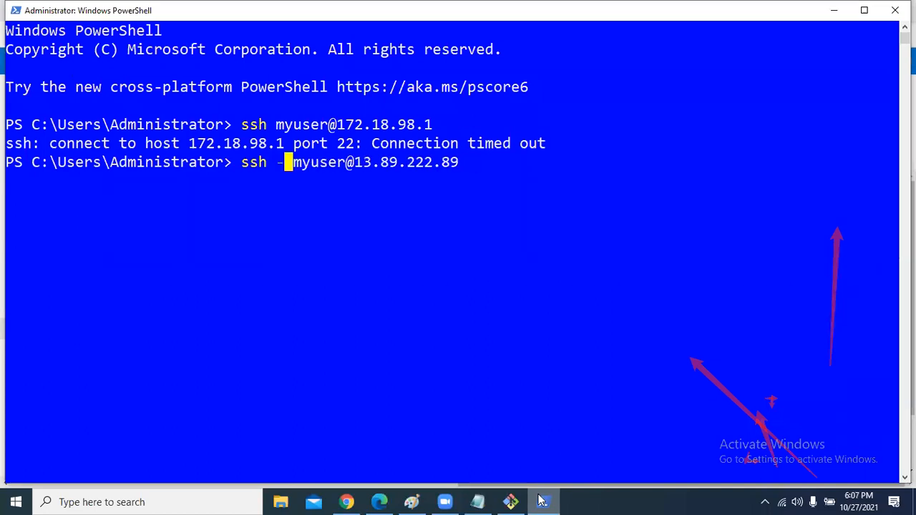
{"action": "key", "text": "BackSpace"}
{"action": "key", "text": "Return"}
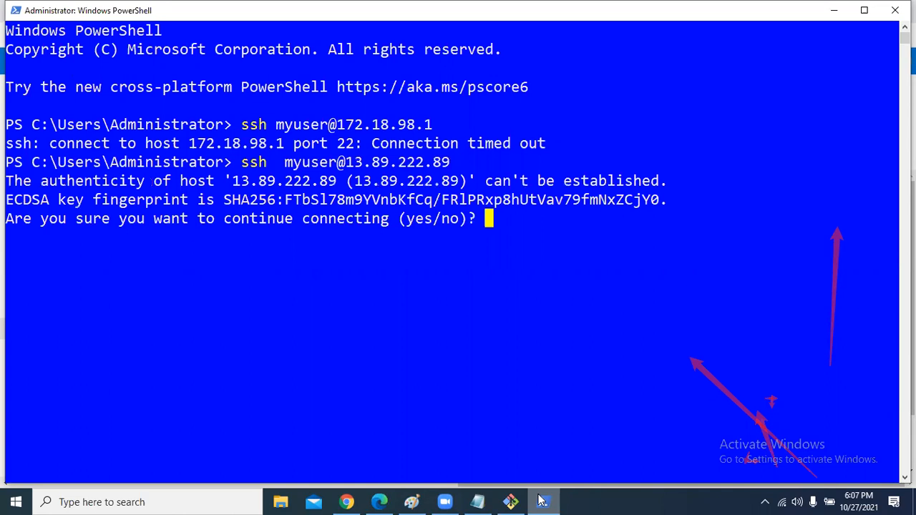
{"action": "type", "text": "yes"}
{"action": "key", "text": "Return"}
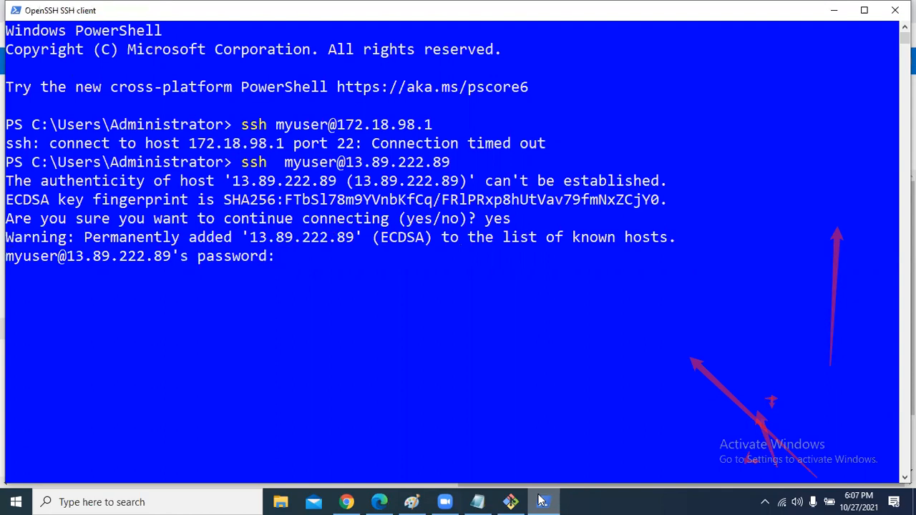
{"action": "key", "text": "Return"}
Step: Run 'service apache2 status' and confirm apache2 is active (running)
{"action": "type", "text": "s"}
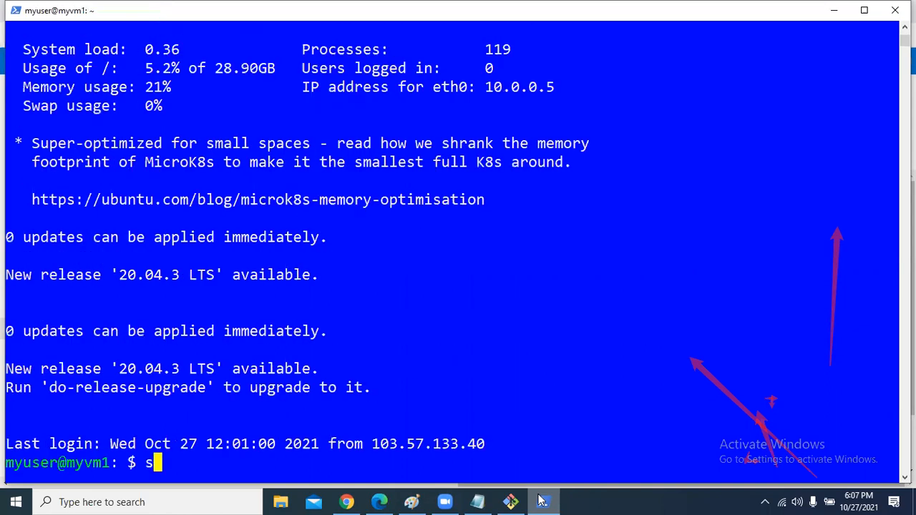
{"action": "type", "text": "ergi"}
{"action": "key", "text": "BackSpace"}
{"action": "key", "text": "BackSpace"}
{"action": "type", "text": "vic"}
{"action": "type", "text": "e a"}
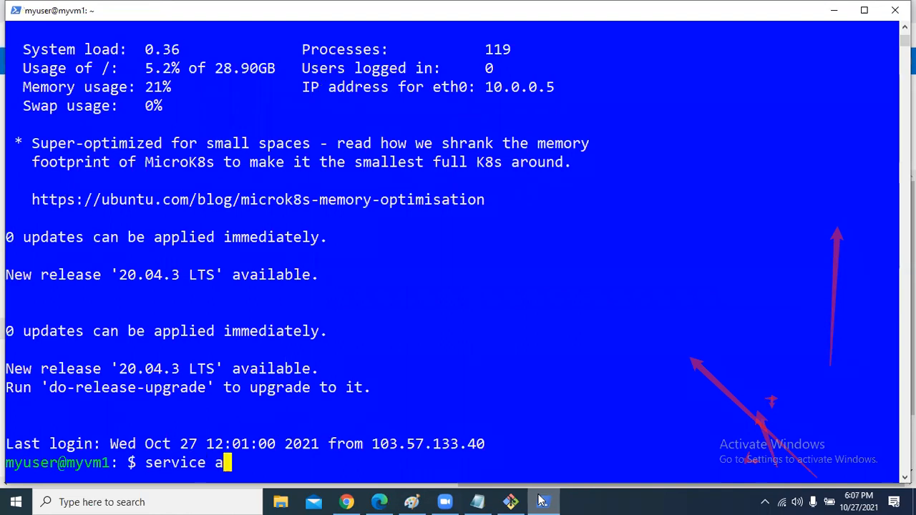
{"action": "type", "text": "pache2 s"}
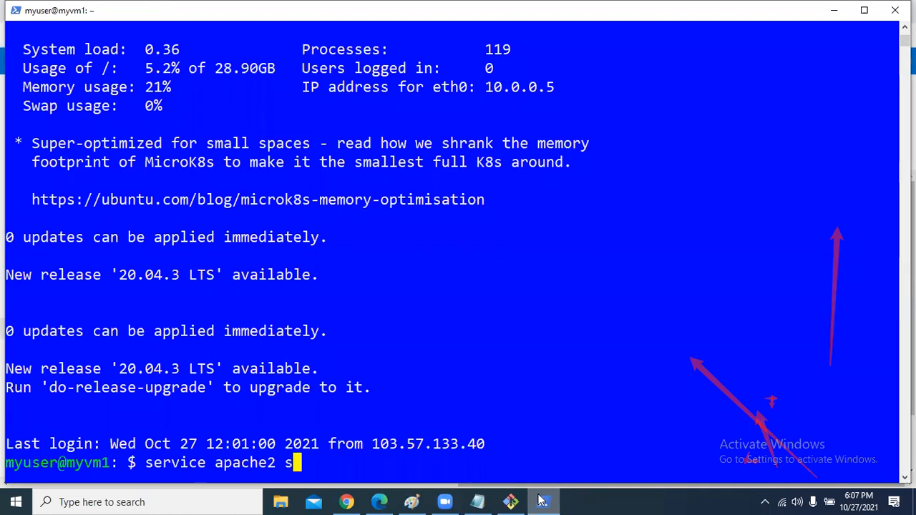
{"action": "type", "text": "atus"}
{"action": "key", "text": "BackSpace"}
{"action": "key", "text": "BackSpace"}
{"action": "key", "text": "BackSpace"}
{"action": "key", "text": "BackSpace"}
{"action": "type", "text": "tatu"}
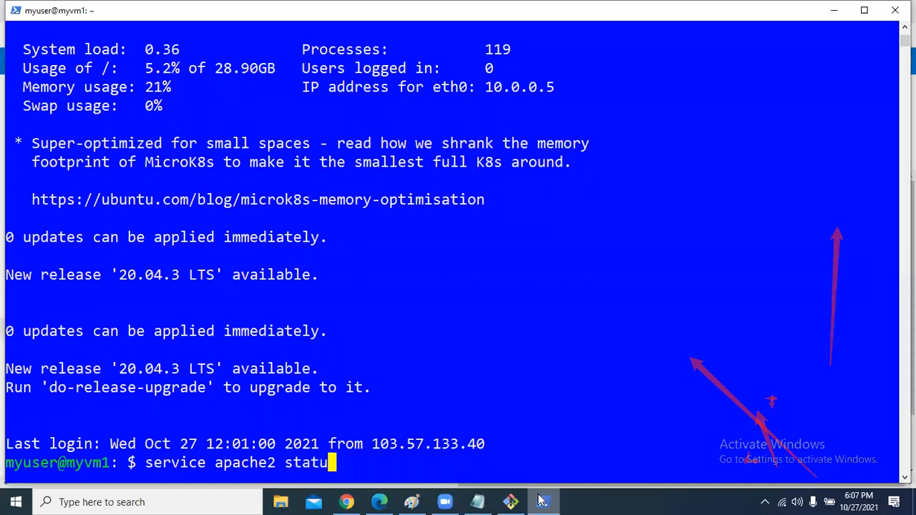
{"action": "type", "text": "s"}
{"action": "key", "text": "Return"}
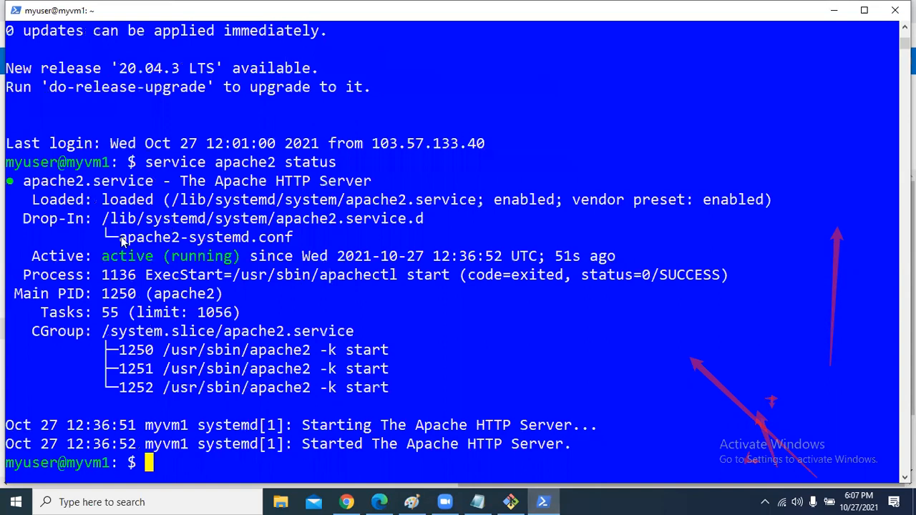
{"action": "left_click_drag", "start_coordinate": [102, 260], "coordinate": [242, 256]}
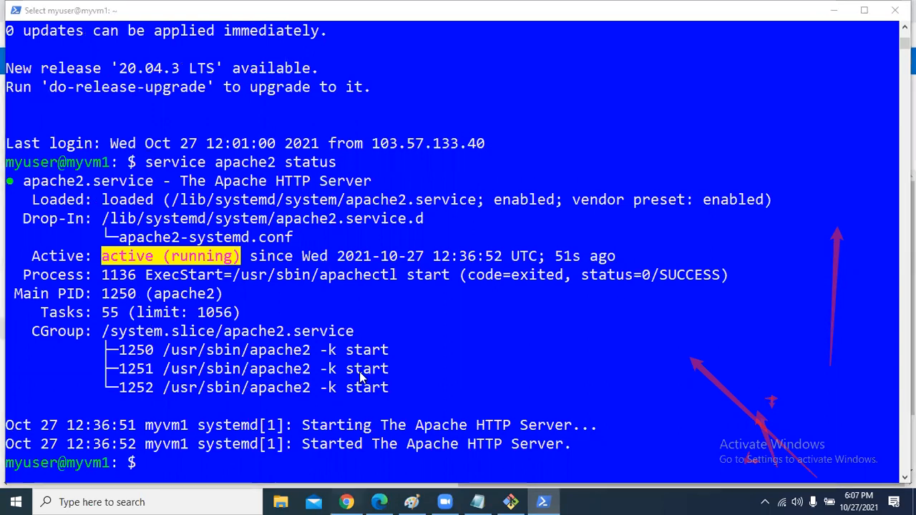
{"action": "left_click", "coordinate": [1, 106]}
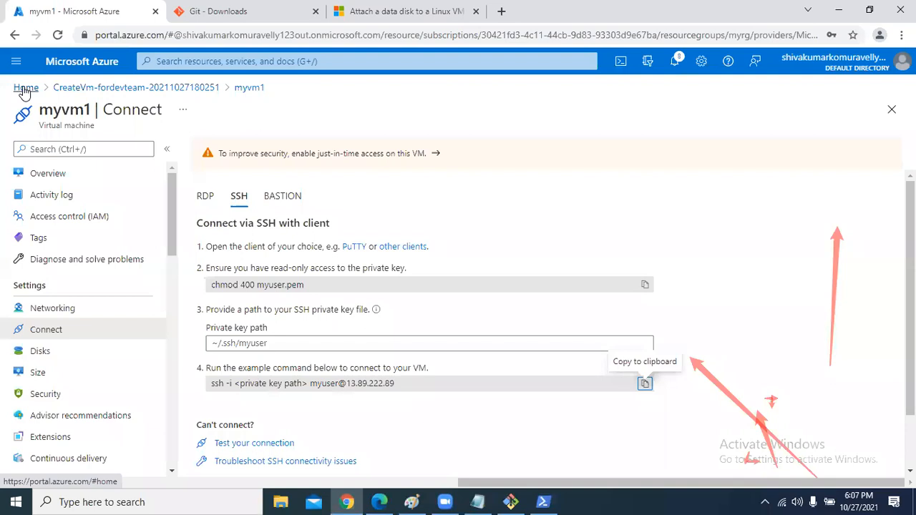
Step: Reopen myvm1 from Home and copy its public IP address 13.89.222.89
{"action": "left_click", "coordinate": [25, 88]}
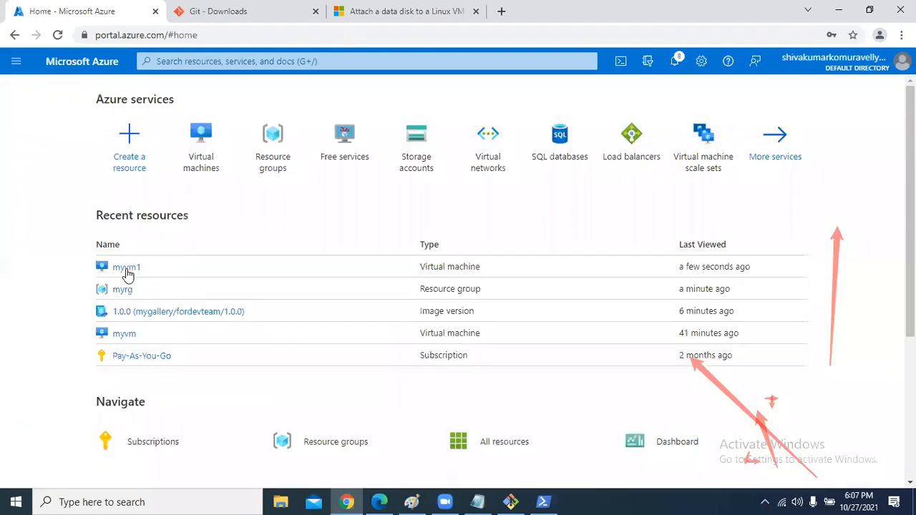
{"action": "left_click", "coordinate": [127, 270]}
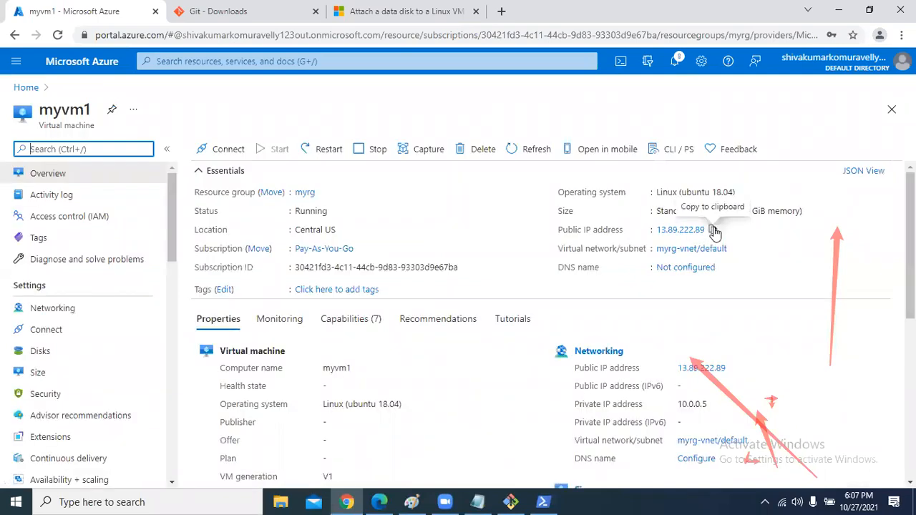
{"action": "left_click", "coordinate": [713, 230]}
{"action": "left_click", "coordinate": [228, 13]}
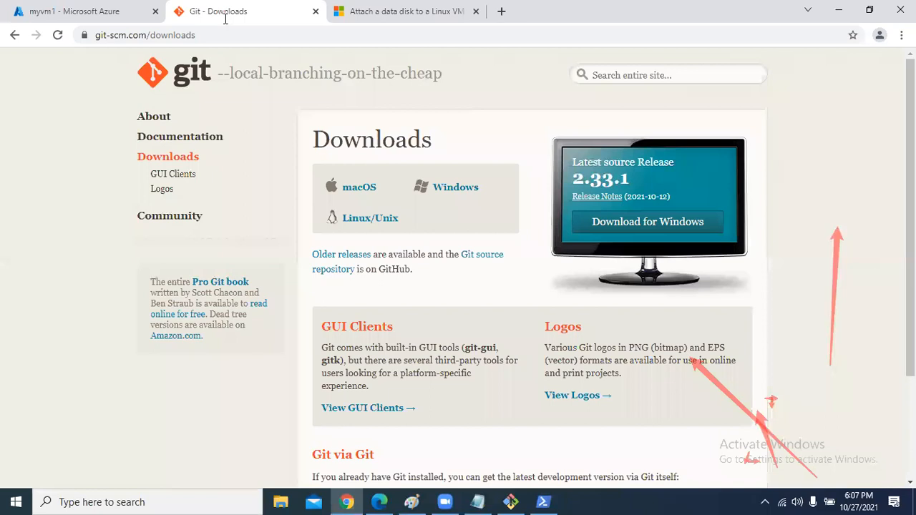
Step: Load 13.89.222.89 in Chrome to show the Apache2 Ubuntu Default Page, then return to myvm1
{"action": "left_click", "coordinate": [220, 35]}
{"action": "key", "text": "ctrl+v"}
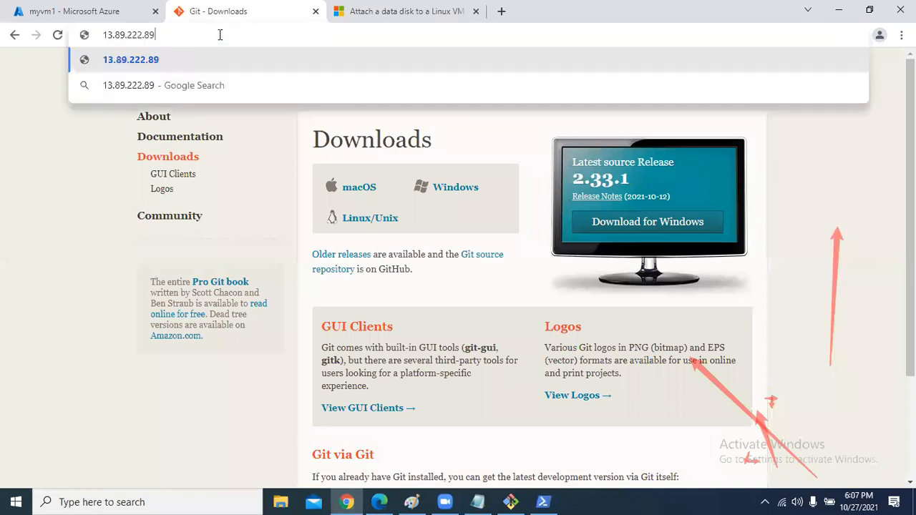
{"action": "key", "text": "Return"}
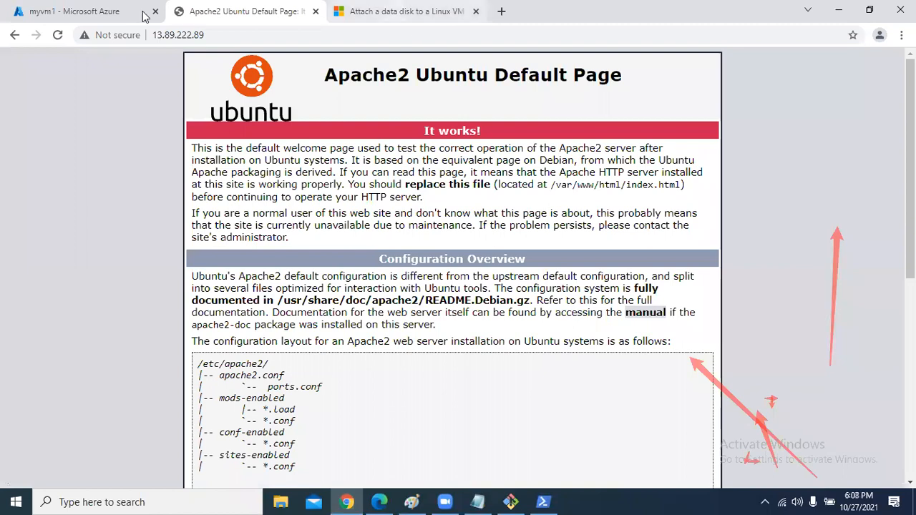
{"action": "left_click", "coordinate": [123, 17]}
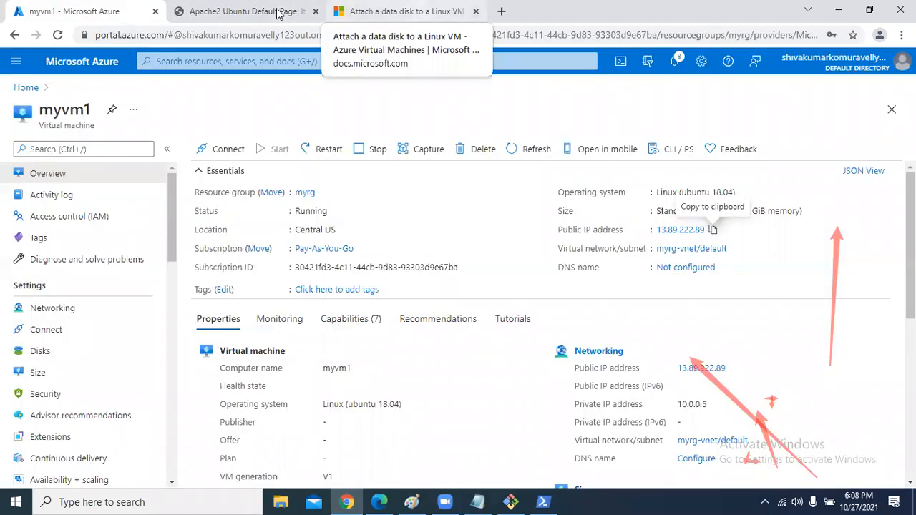
{"action": "left_click", "coordinate": [512, 463]}
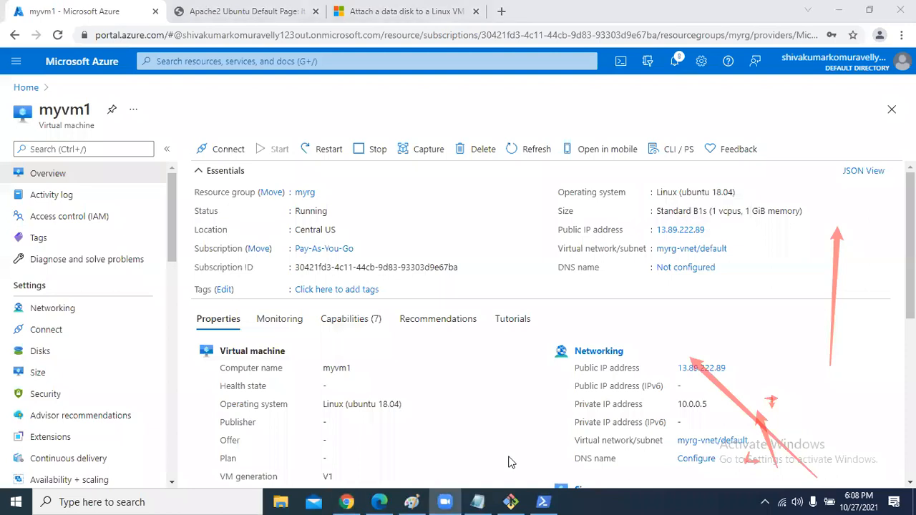